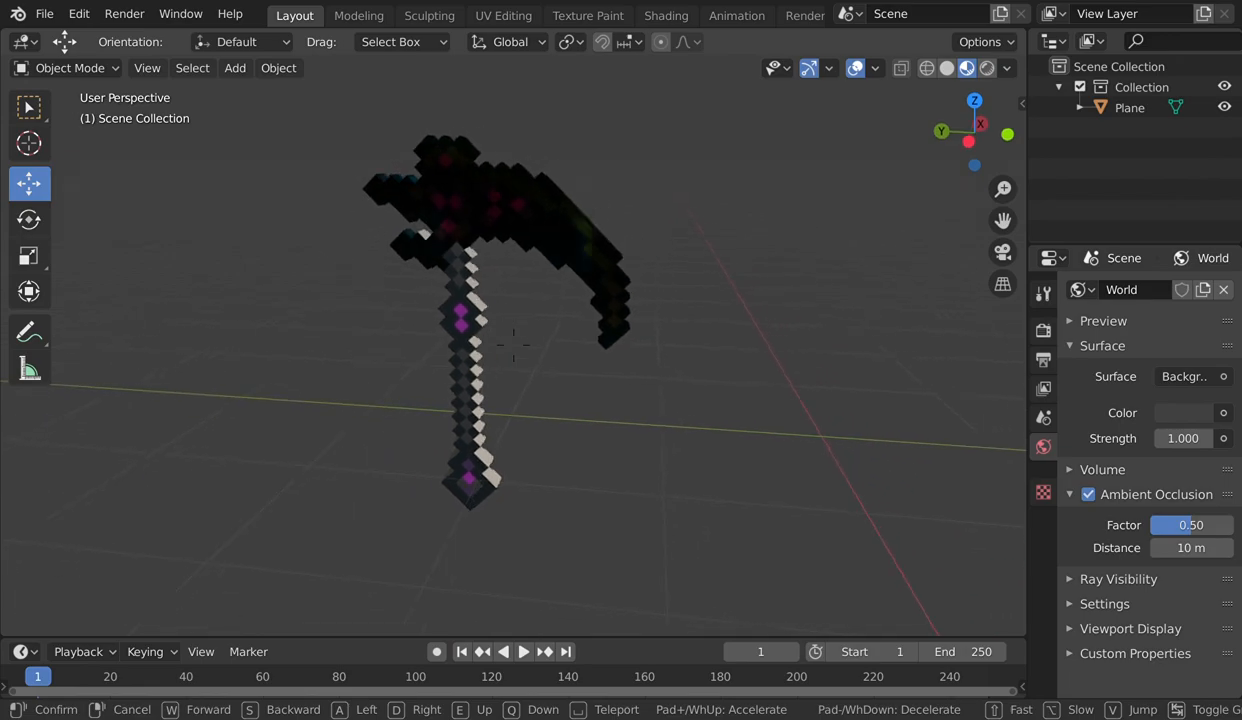
- Examine the pixel-art scythe model from the front, back and side, including a close view of the blade's surface
key(w)
key(a)
key(s)
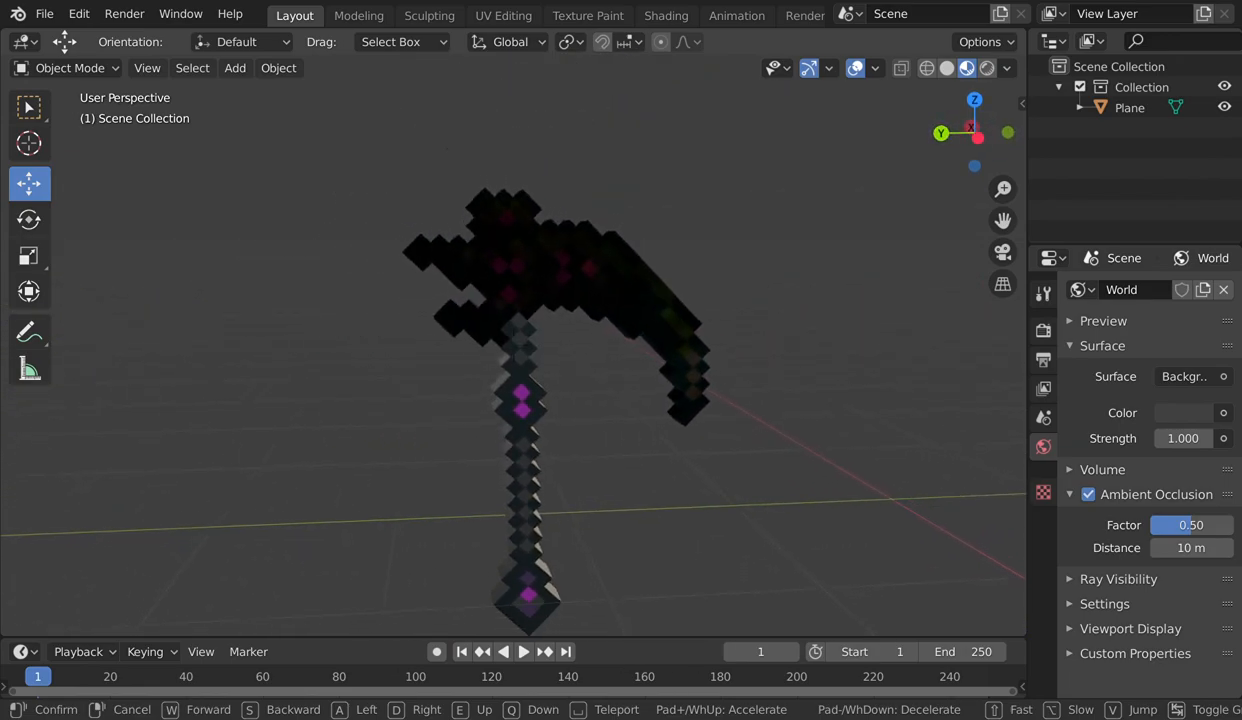
key(w)
key(a)
key(s)
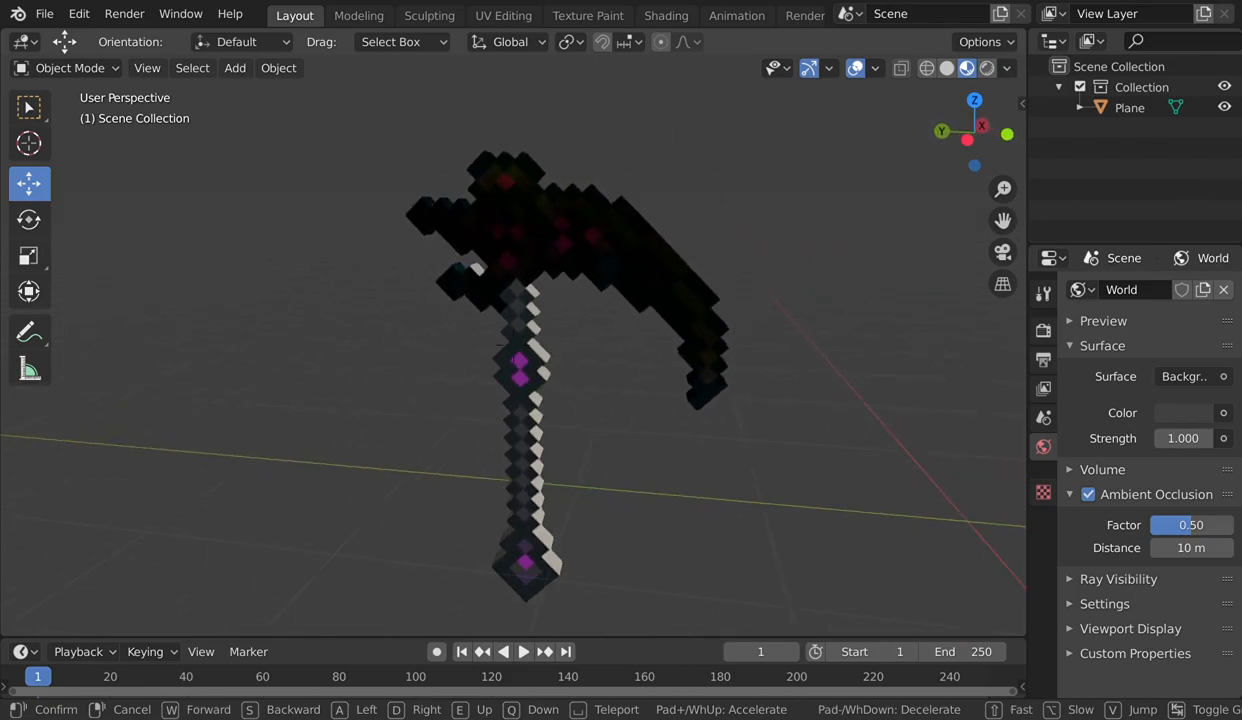
key(s)
key(d)
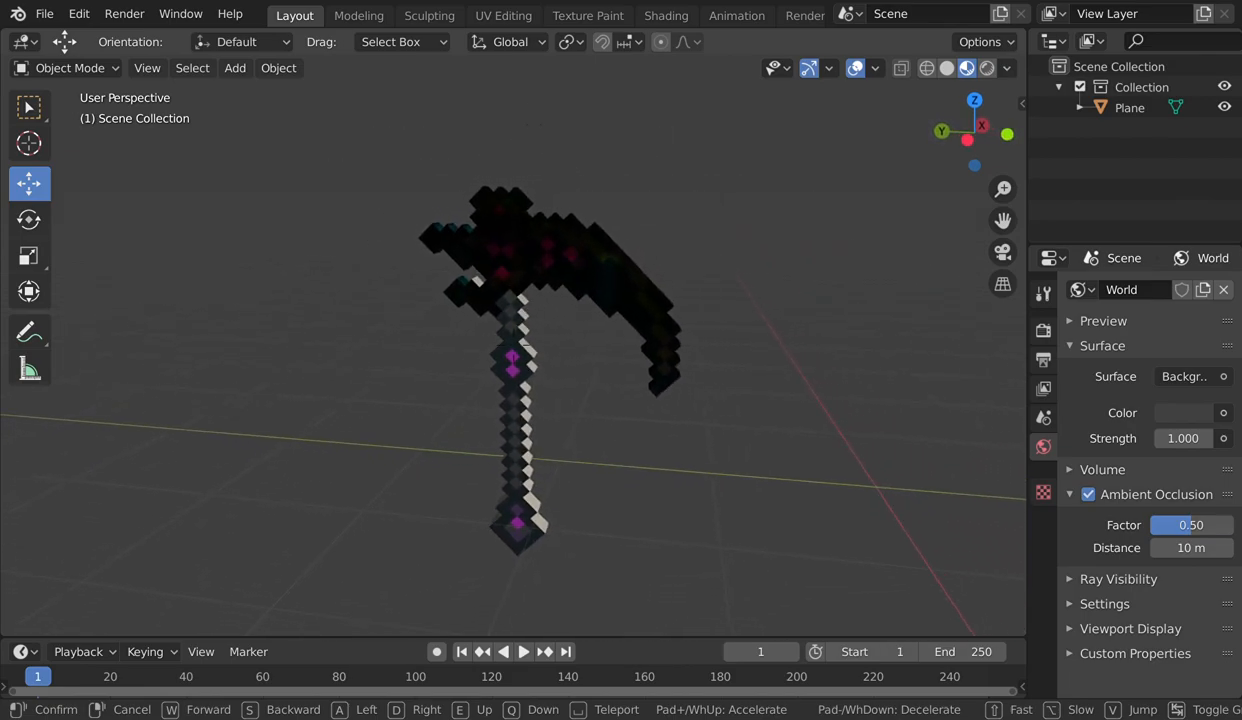
key(w)
key(s)
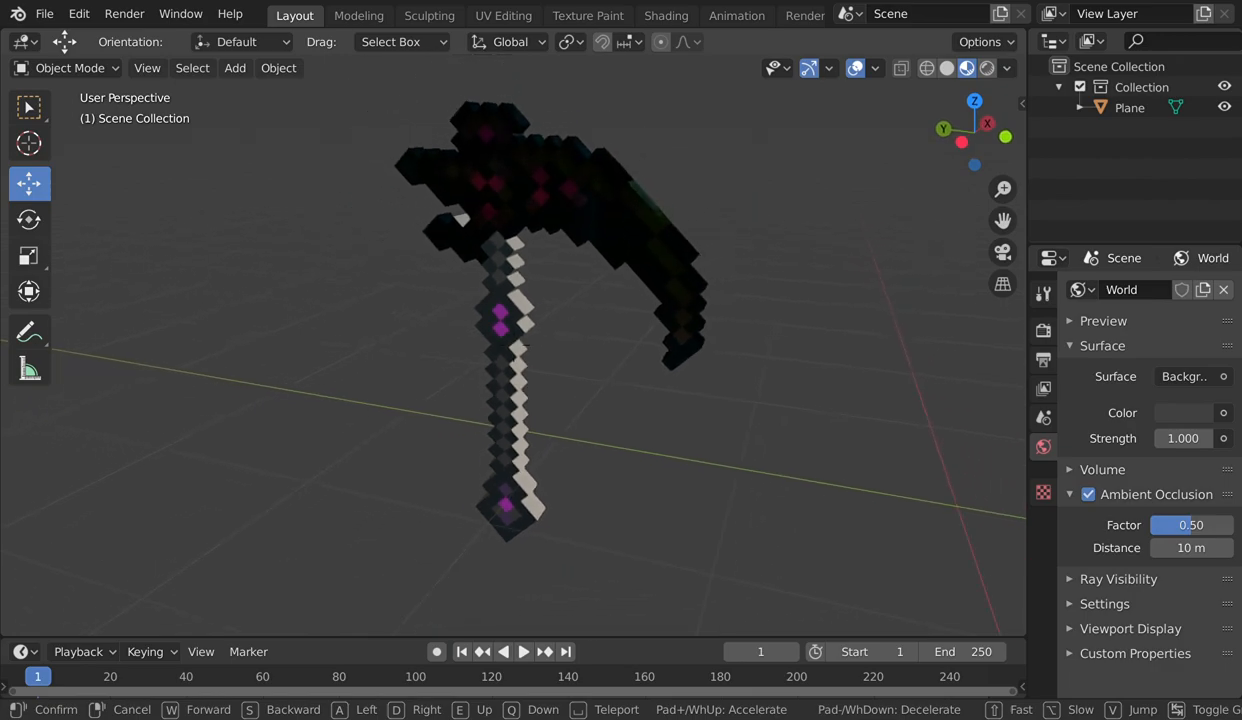
key(d)
key(d)
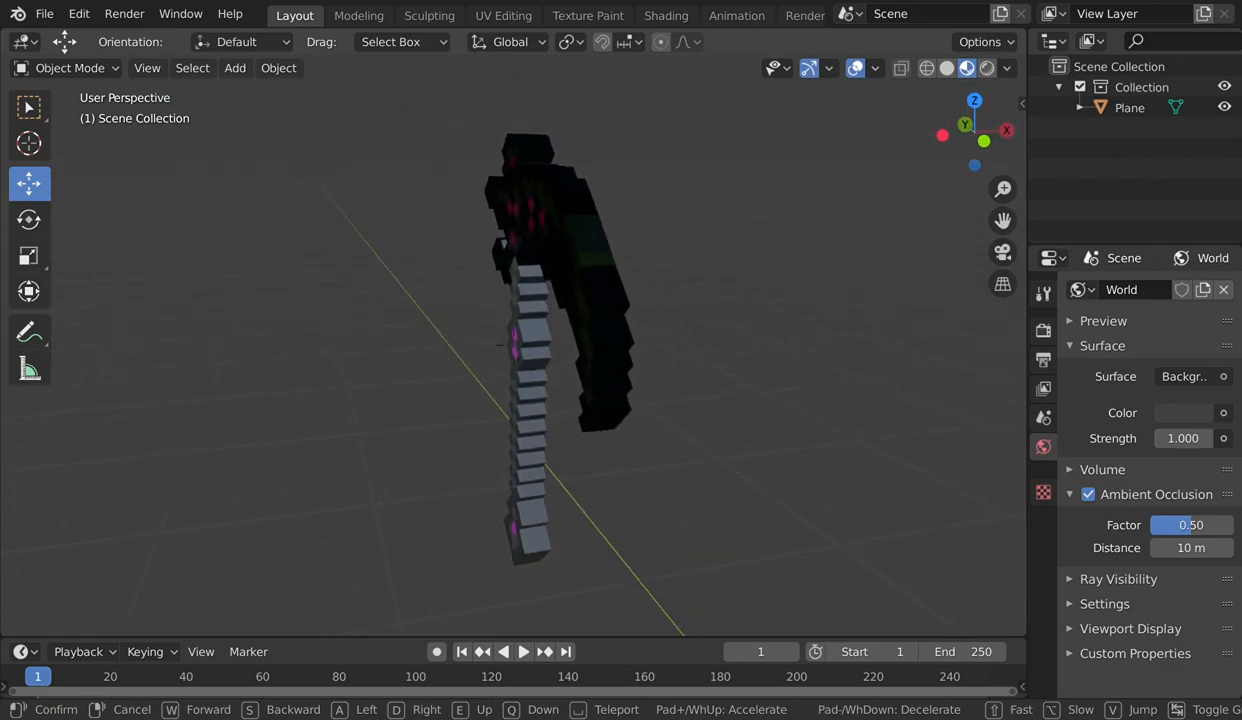
key(d)
key(s)
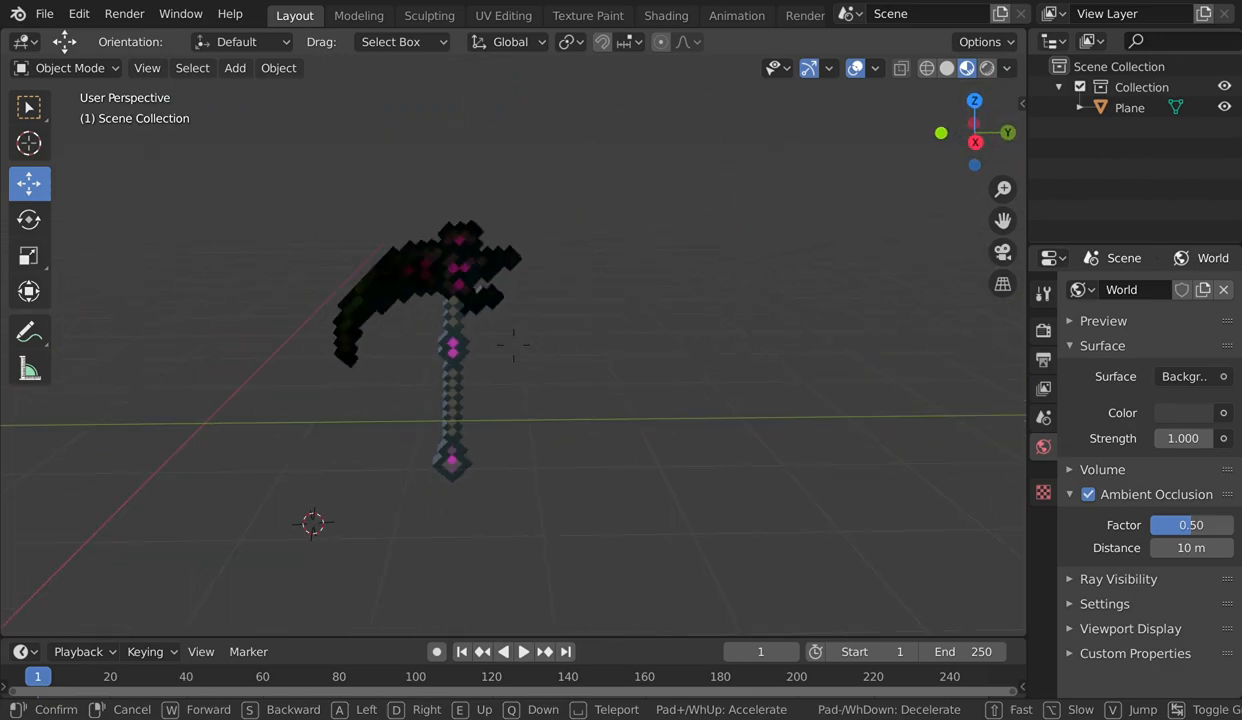
key(w)
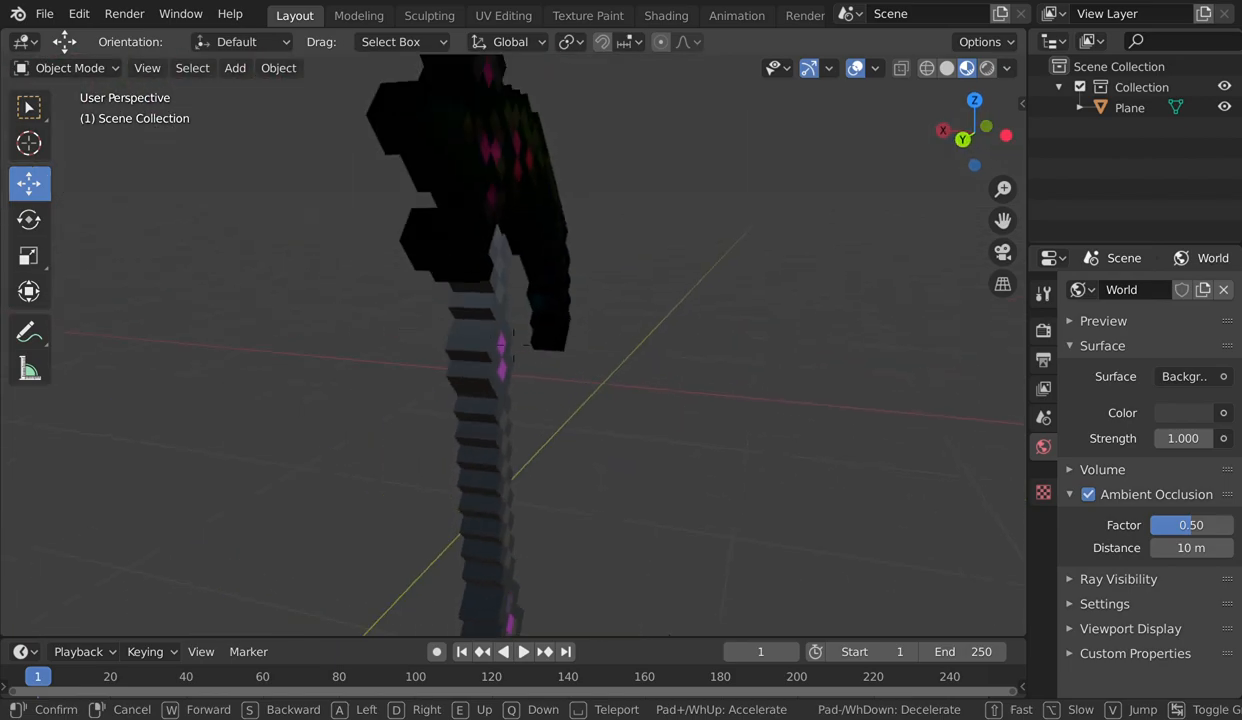
key(d)
key(d)
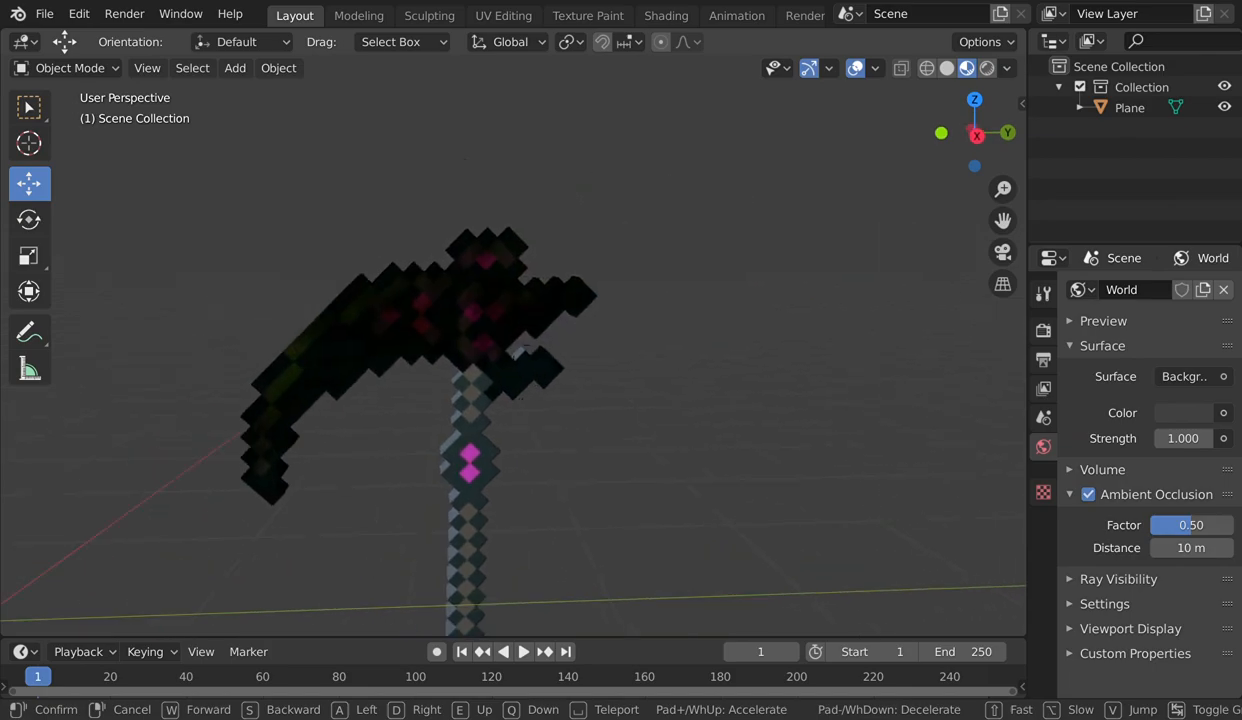
key(d)
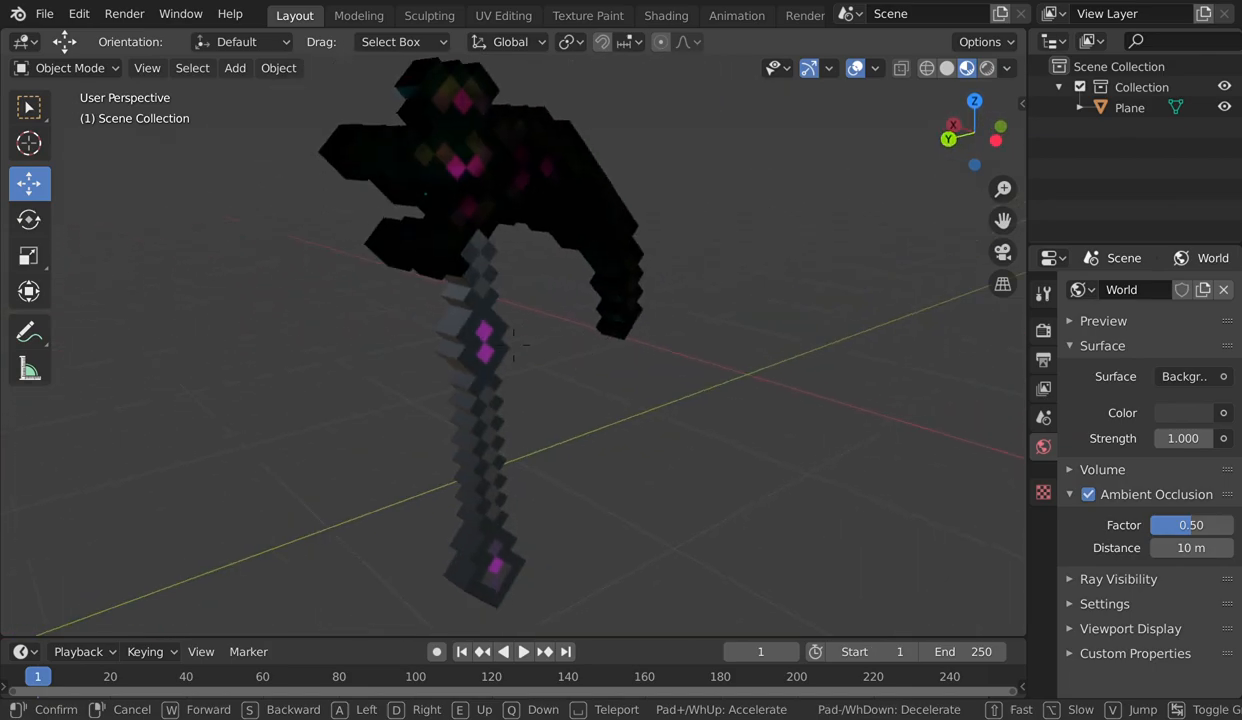
key(d)
key(s)
key(a)
key(w)
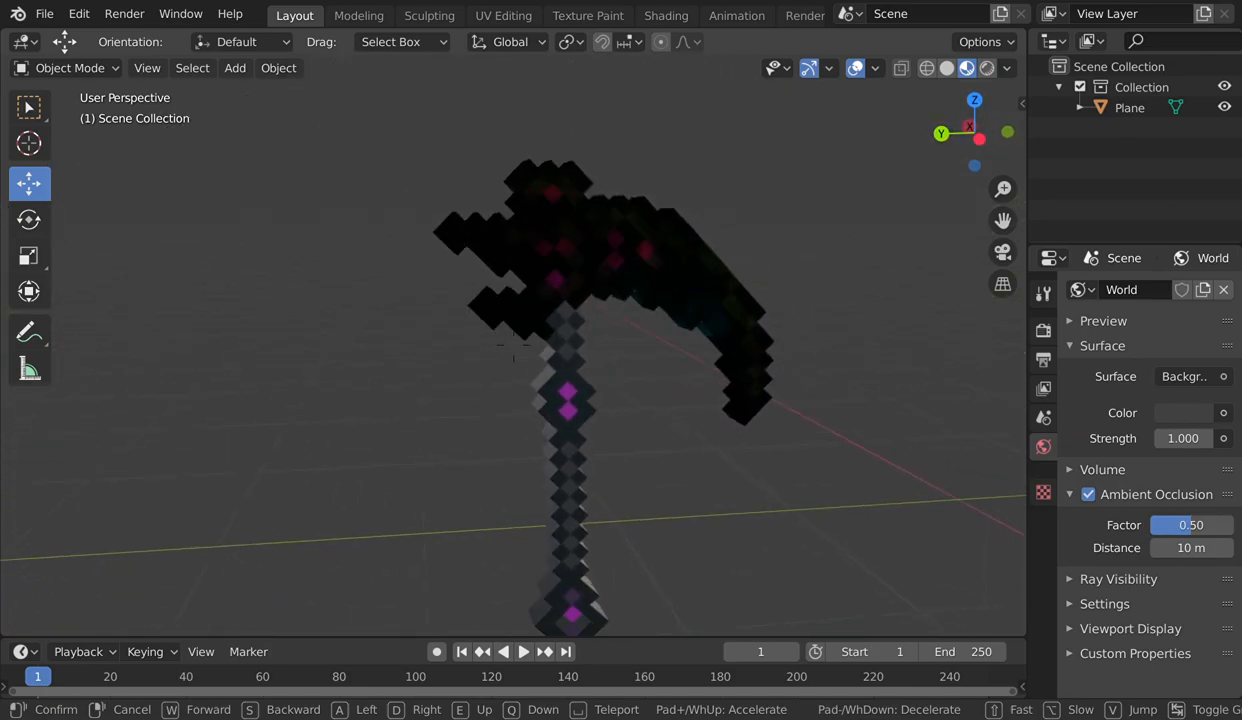
key(d)
key(d)
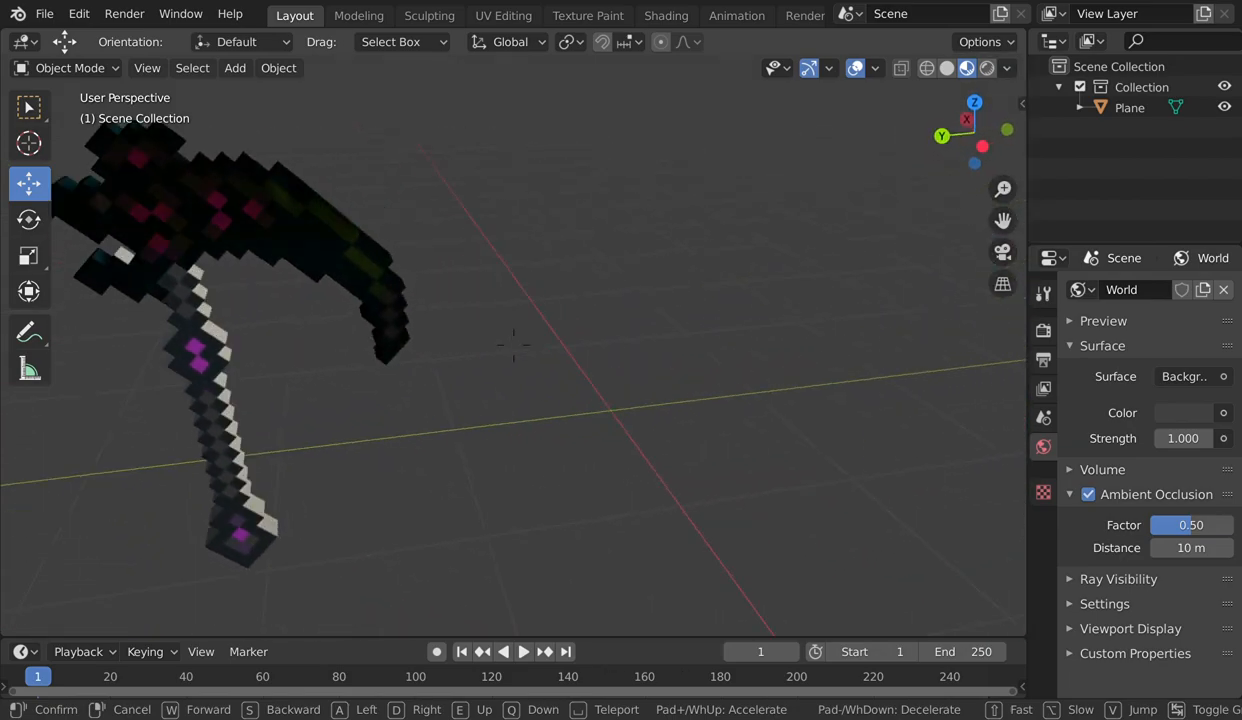
key(w)
key(s)
key(w)
key(a)
key(s)
key(s)
key(d)
key(a)
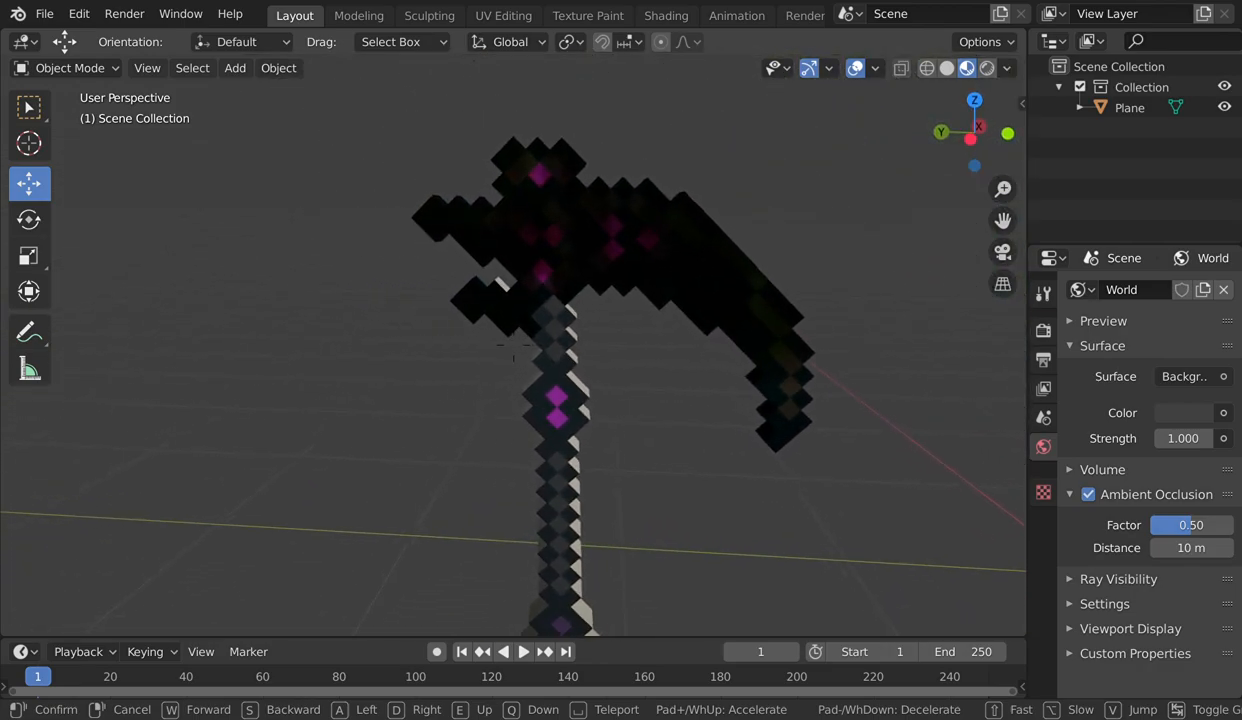
key(w)
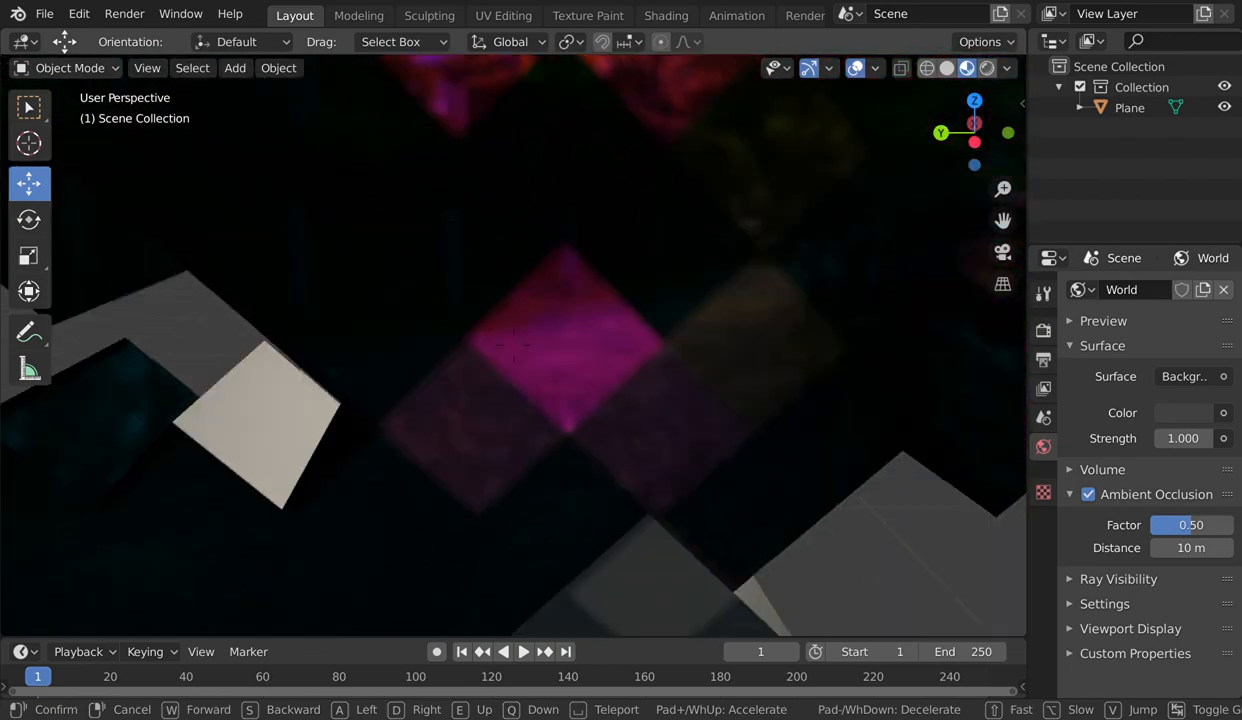
key(s)
click(515, 329)
- Select the scythe object and inspect its blade, handle and blade tip at close range
right_click(515, 329)
key(shift+grave)
key(s)
key(w)
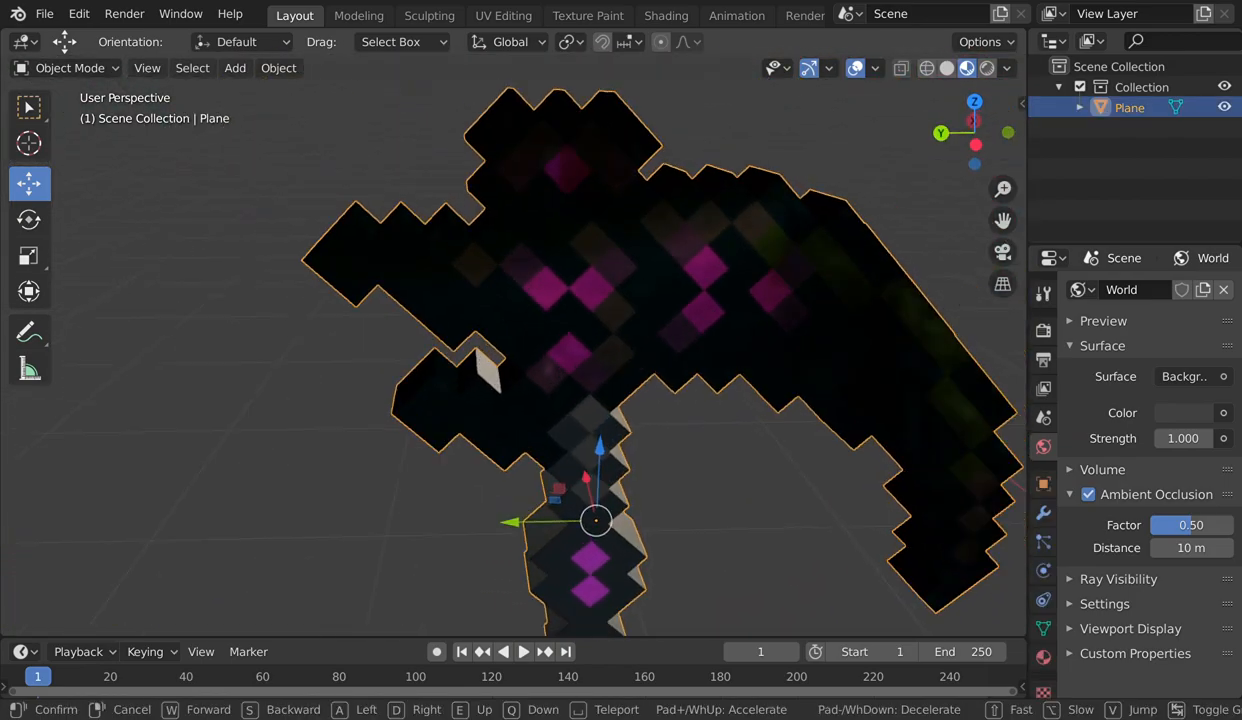
key(s)
key(w)
key(s)
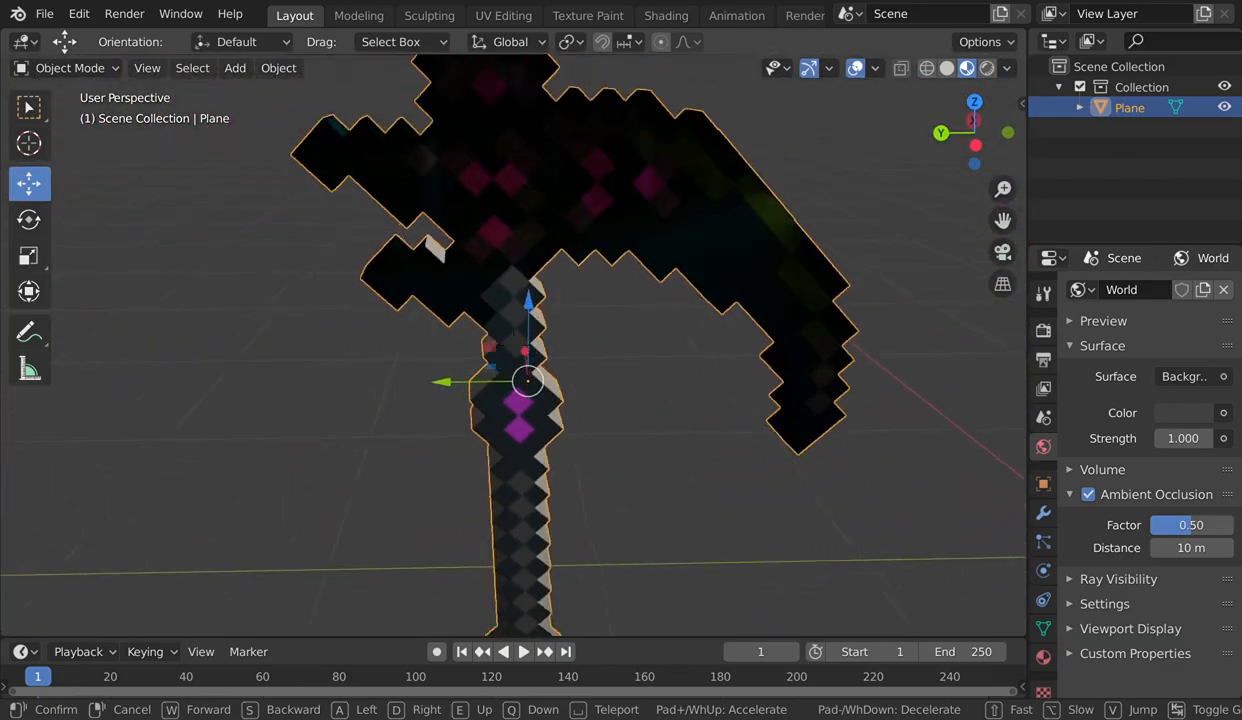
key(w)
key(s)
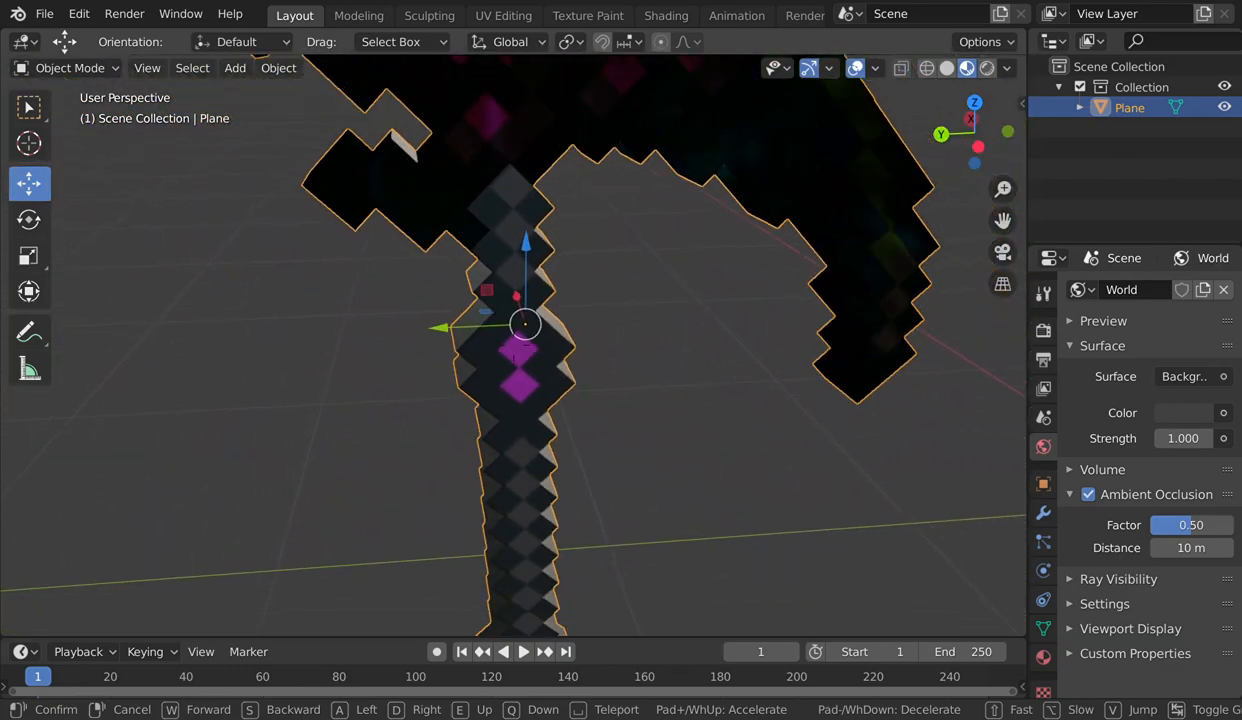
key(w)
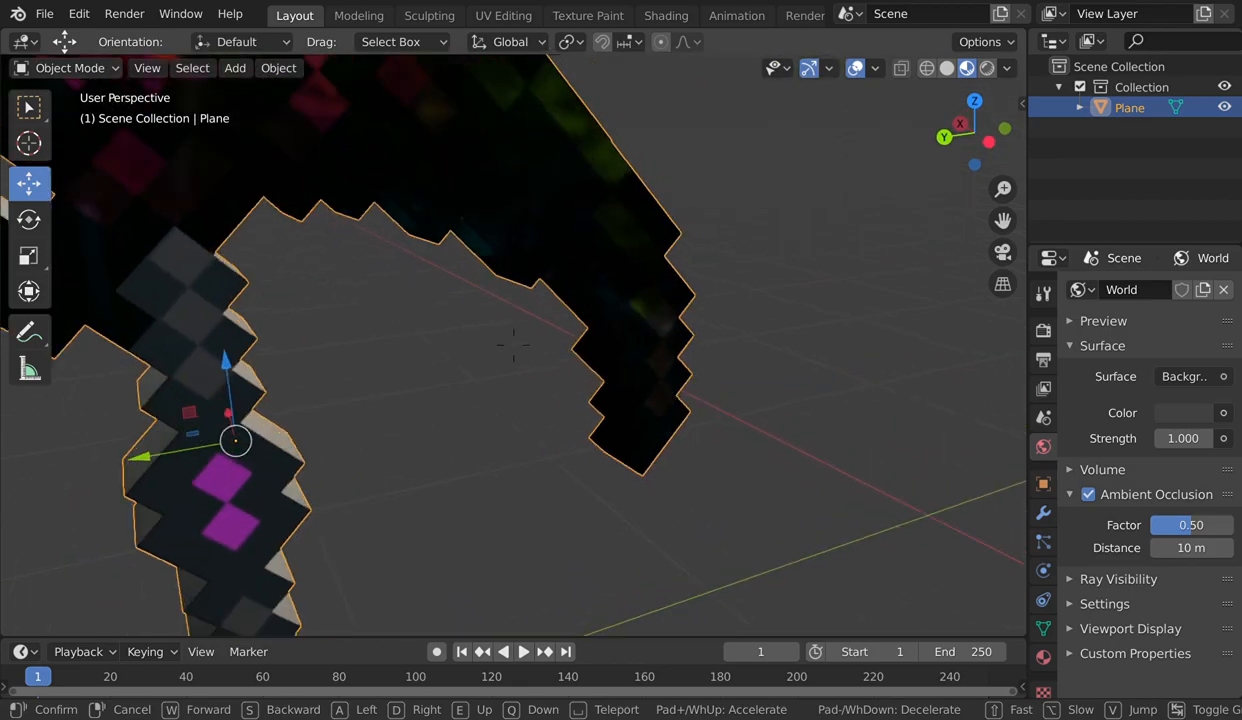
key(s)
click(372, 249)
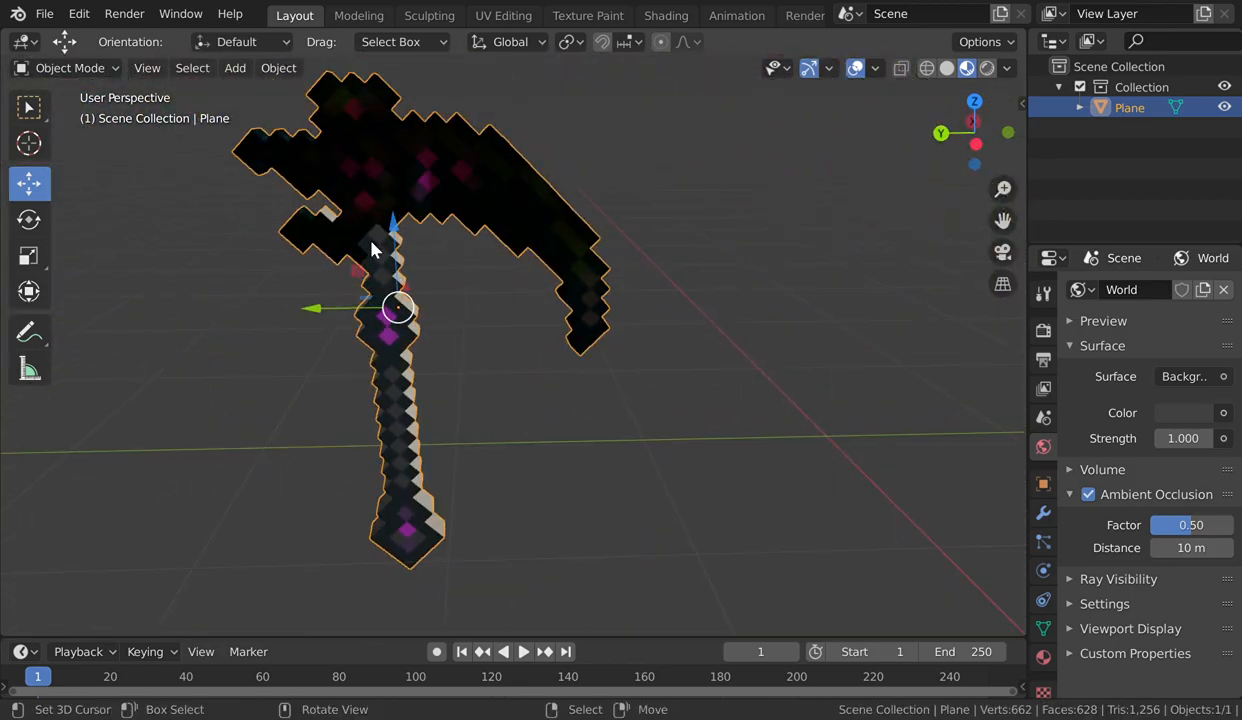
- Deselect the scythe and inspect it together with the empty floor area around the grid axes
click(1112, 67)
key(shift+grave)
key(w)
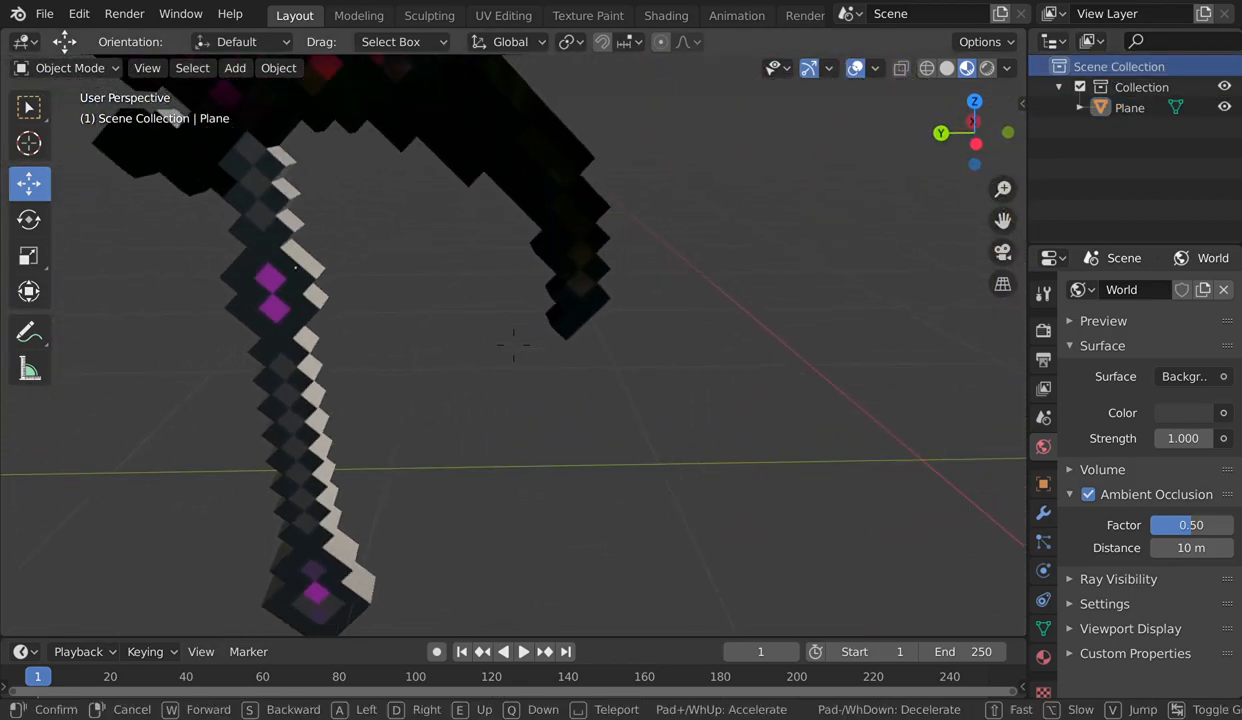
key(s)
key(w)
key(a)
key(s)
key(w)
key(s)
key(d)
key(w)
key(s)
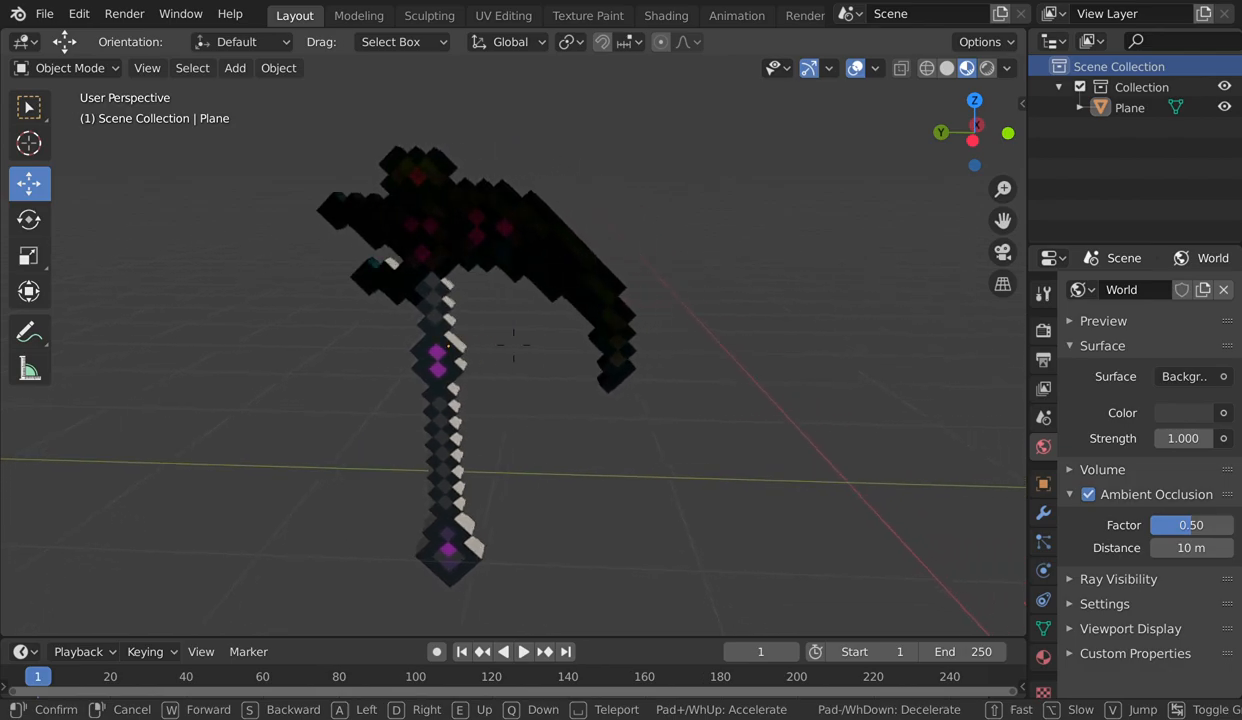
key(d)
key(s)
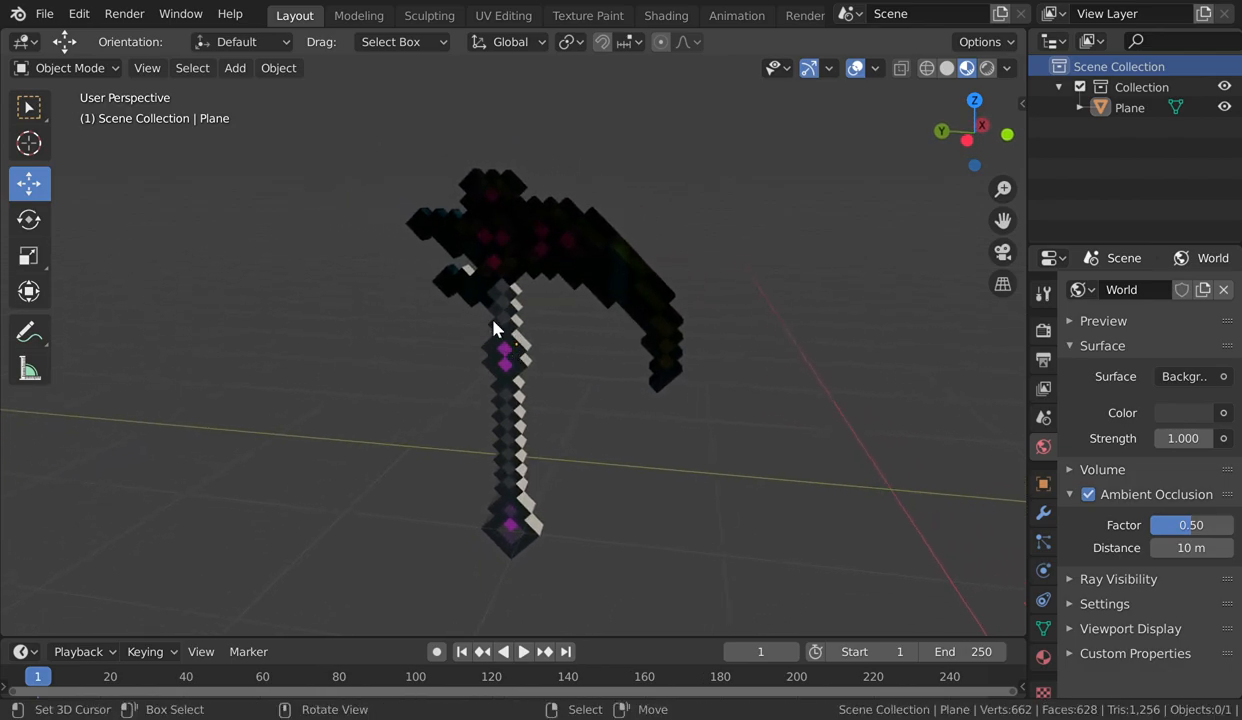
key(shift+grave)
key(d)
key(a)
key(w)
key(d)
key(s)
key(d)
key(a)
key(w)
key(s)
key(d)
click(514, 346)
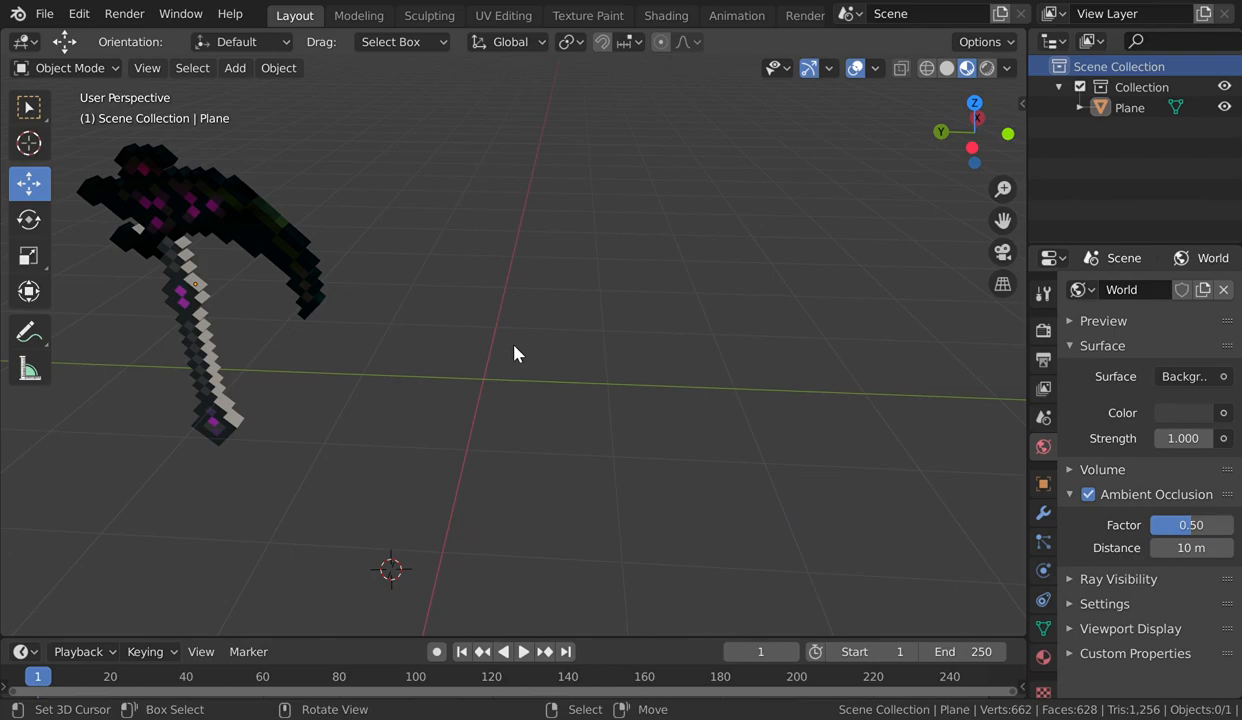
key(w)
key(s)
key(a)
key(d)
key(a)
key(s)
click(514, 346)
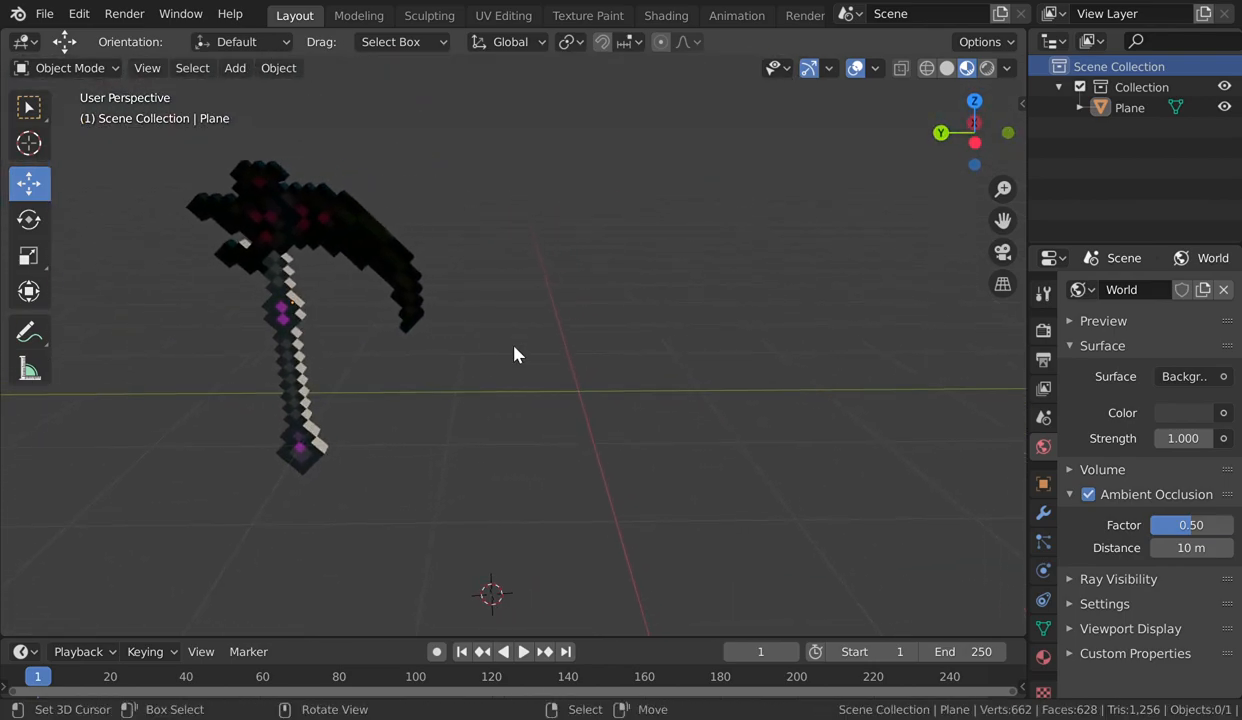
- Snap the 3D cursor to the world origin
key(shift+s)
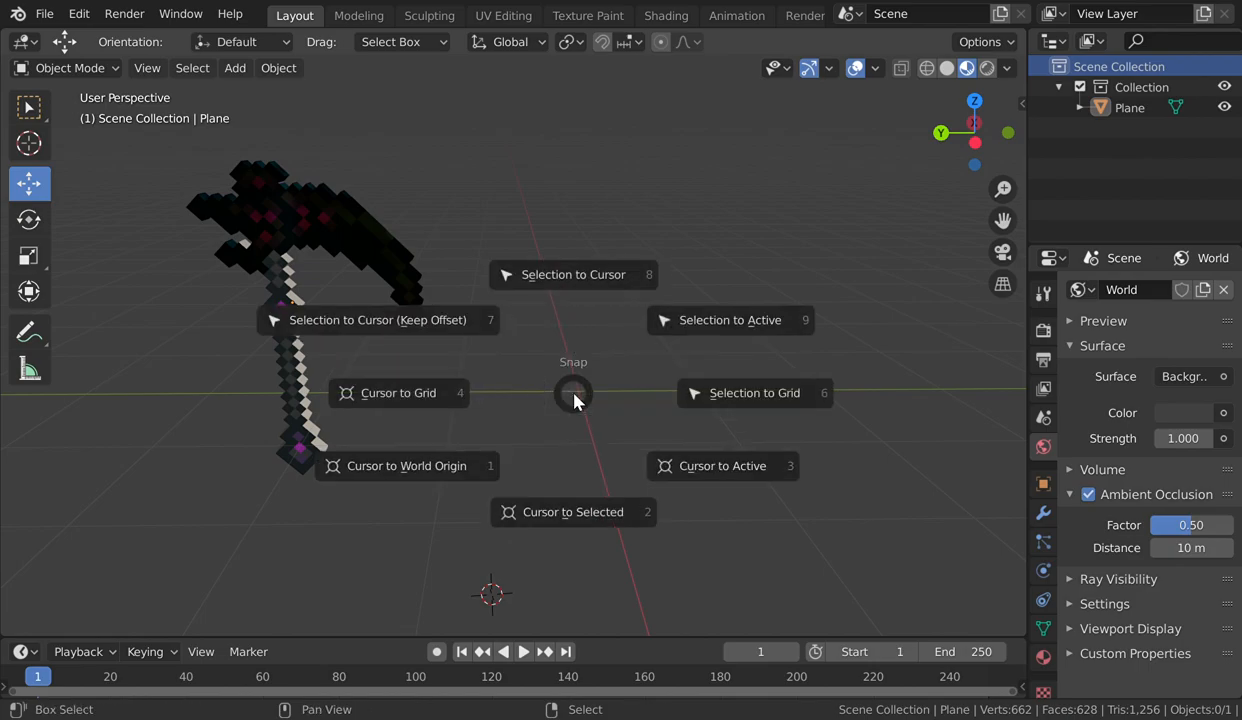
click(458, 474)
key(shift+grave)
click(513, 346)
key(shift+s)
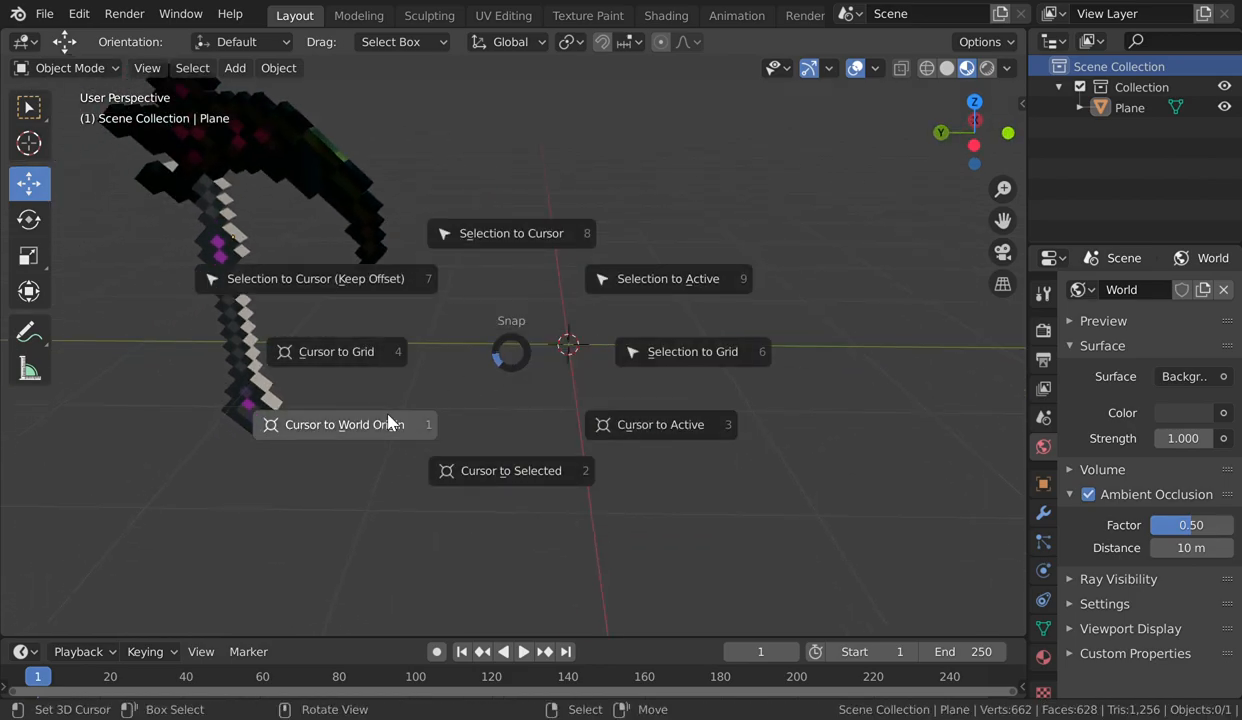
click(388, 420)
- Add a plane mesh at the 3D cursor on the world origin
key(shift+grave)
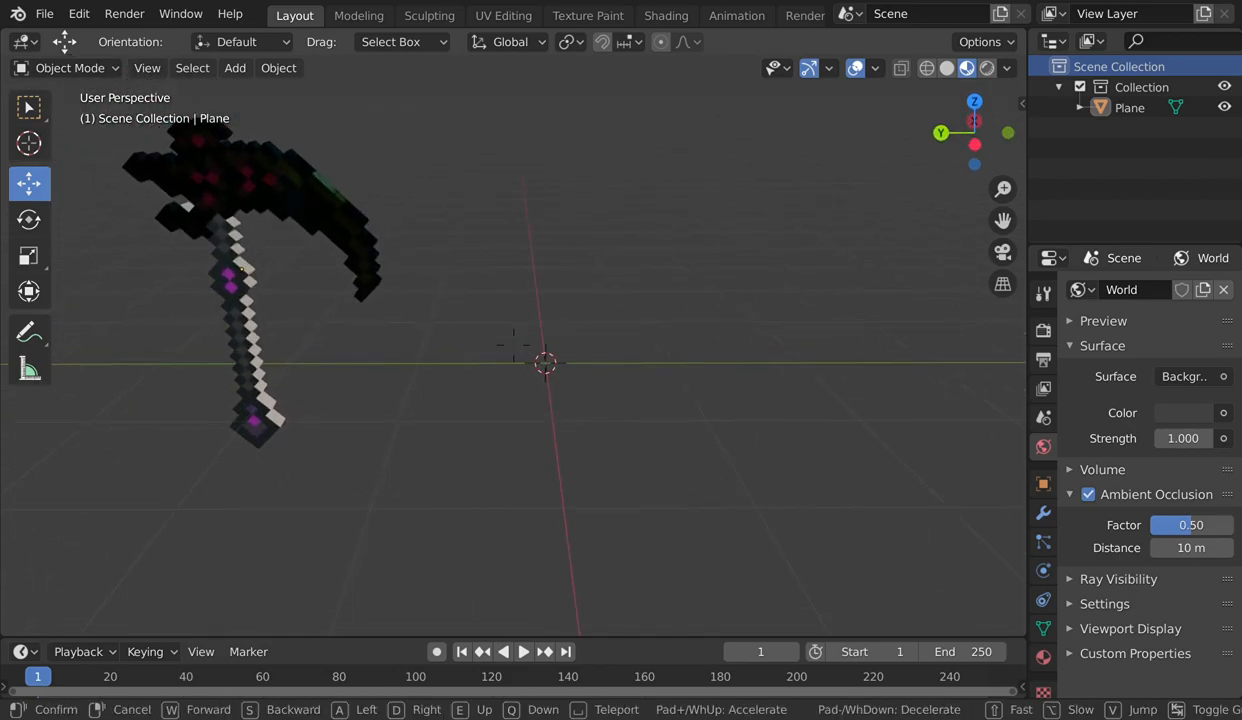
key(s)
key(d)
key(w)
key(s)
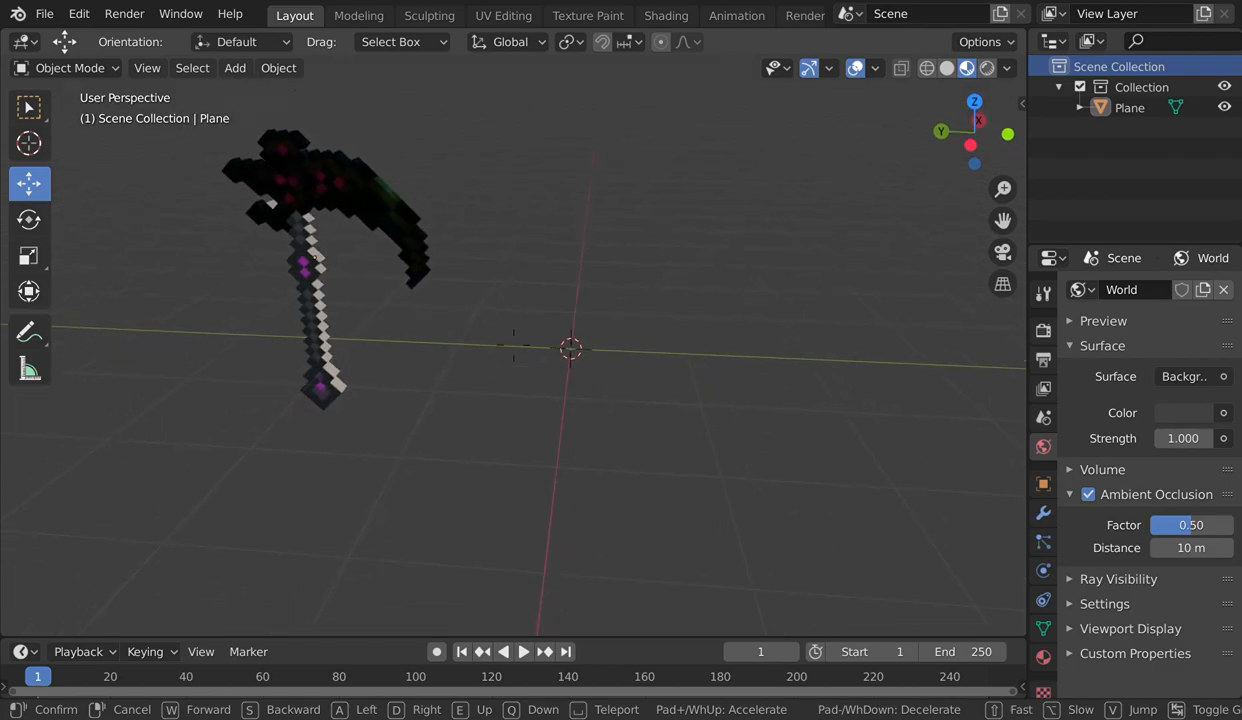
key(w)
click(514, 346)
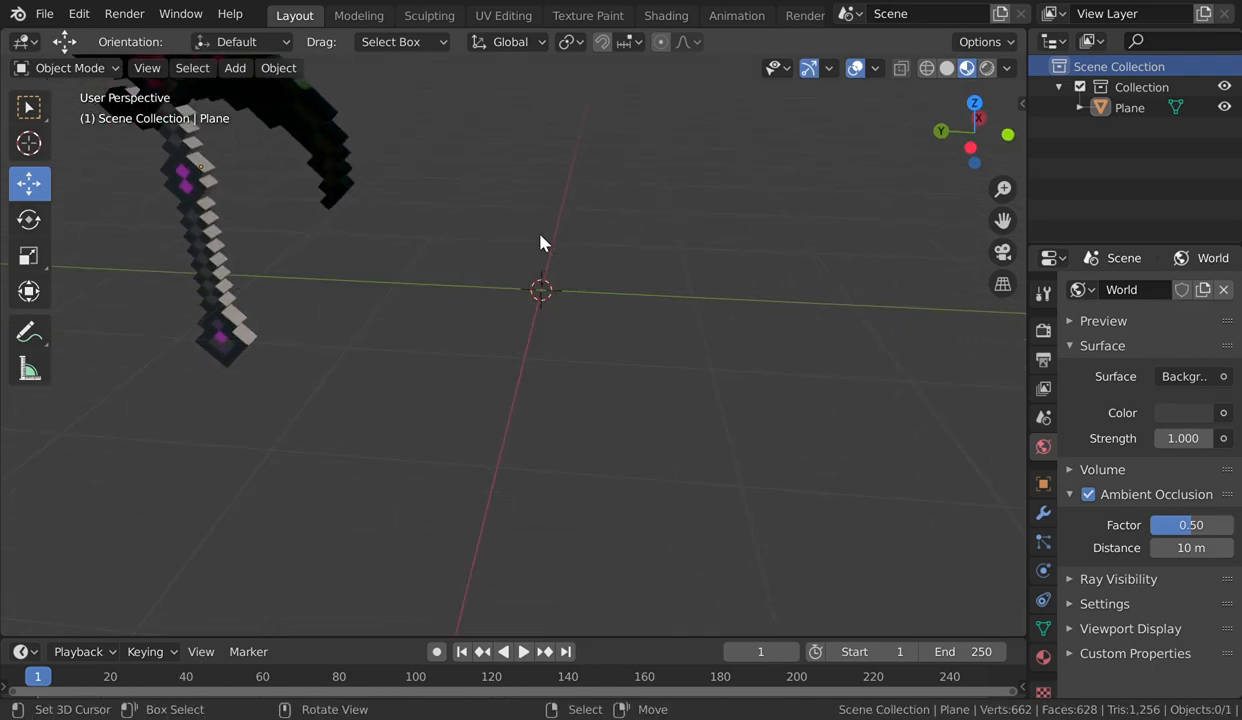
key(shift+a)
mouse_move(502, 276)
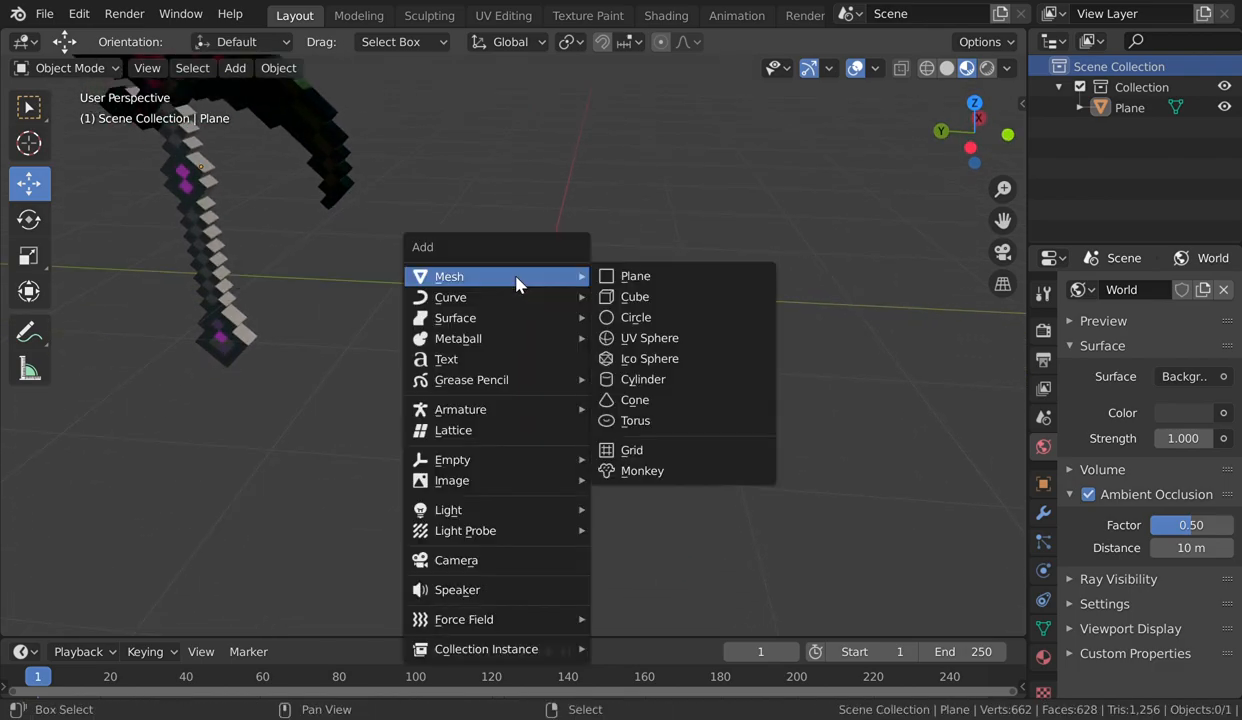
click(625, 280)
- Examine the new plane's placement relative to the scythe and view the blade's coloured pixels up close
key(shift+grave)
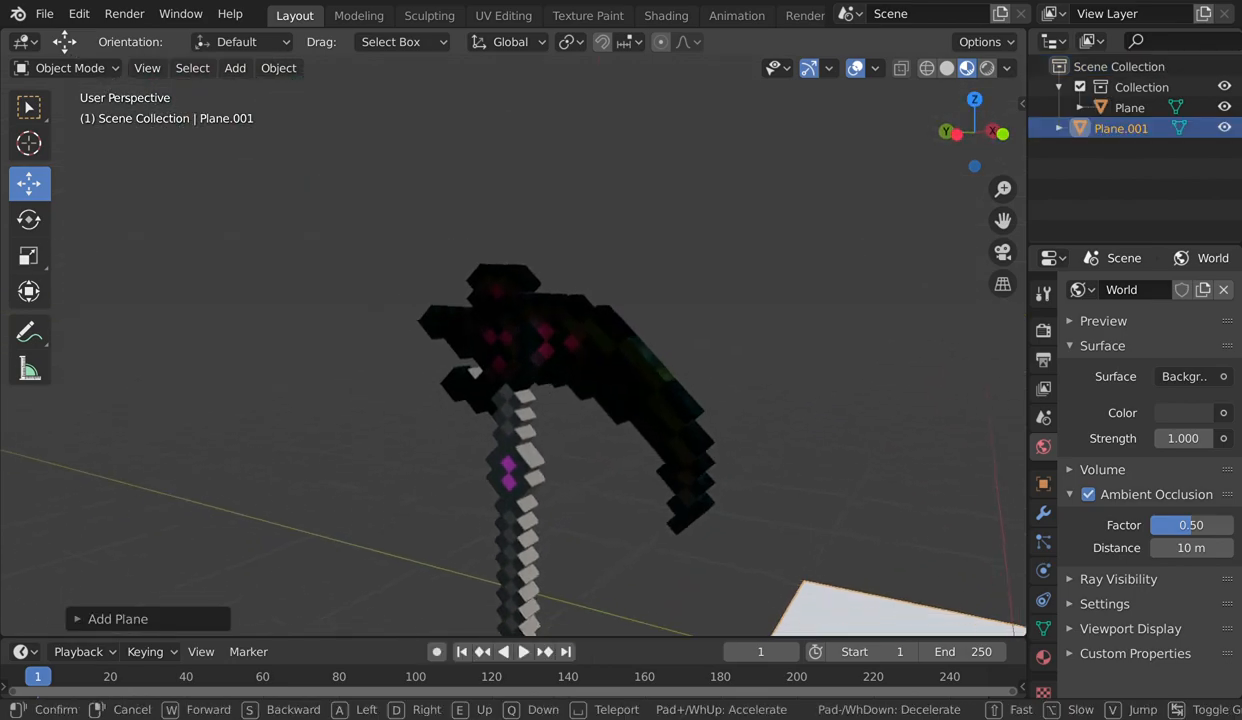
key(w)
key(d)
key(s)
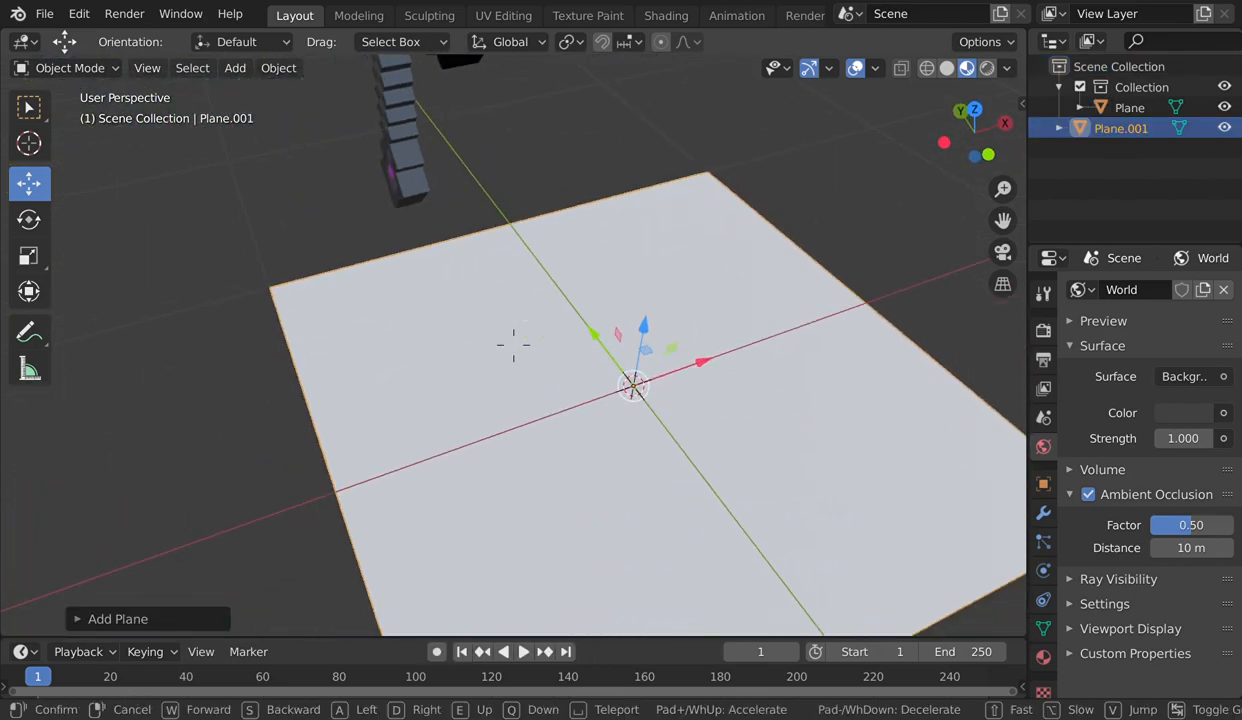
key(a)
key(w)
key(s)
key(d)
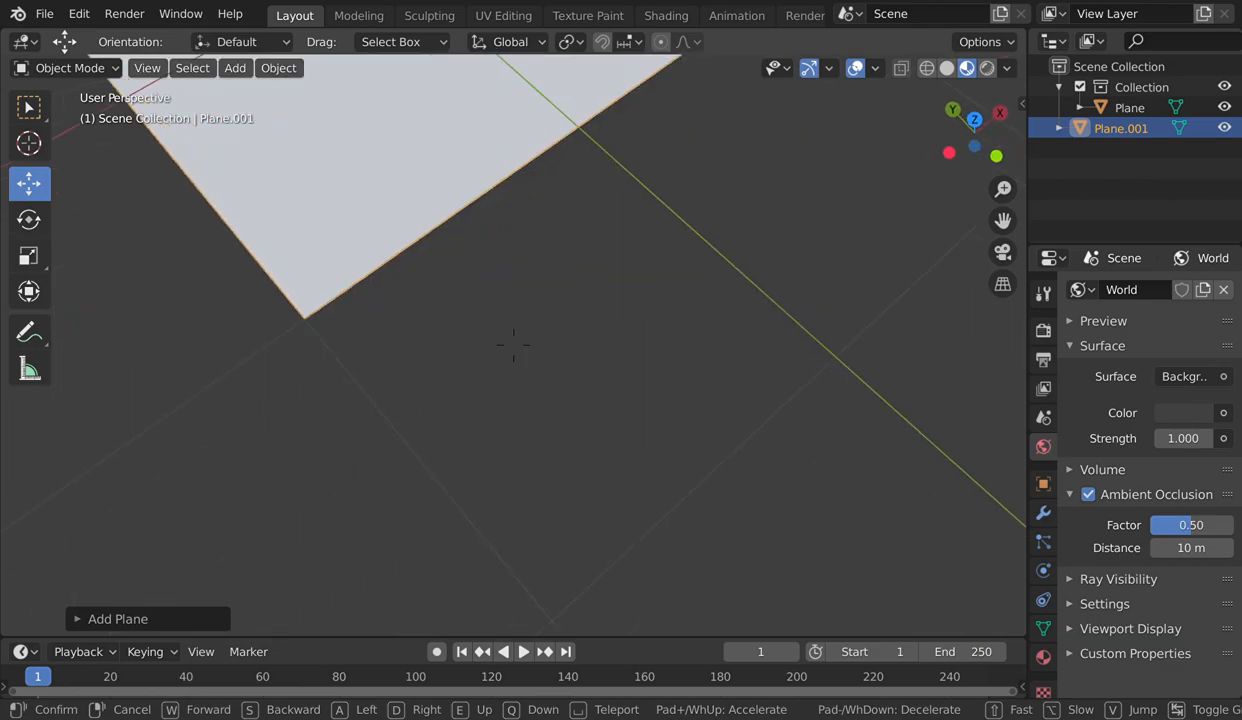
key(w)
key(a)
key(w)
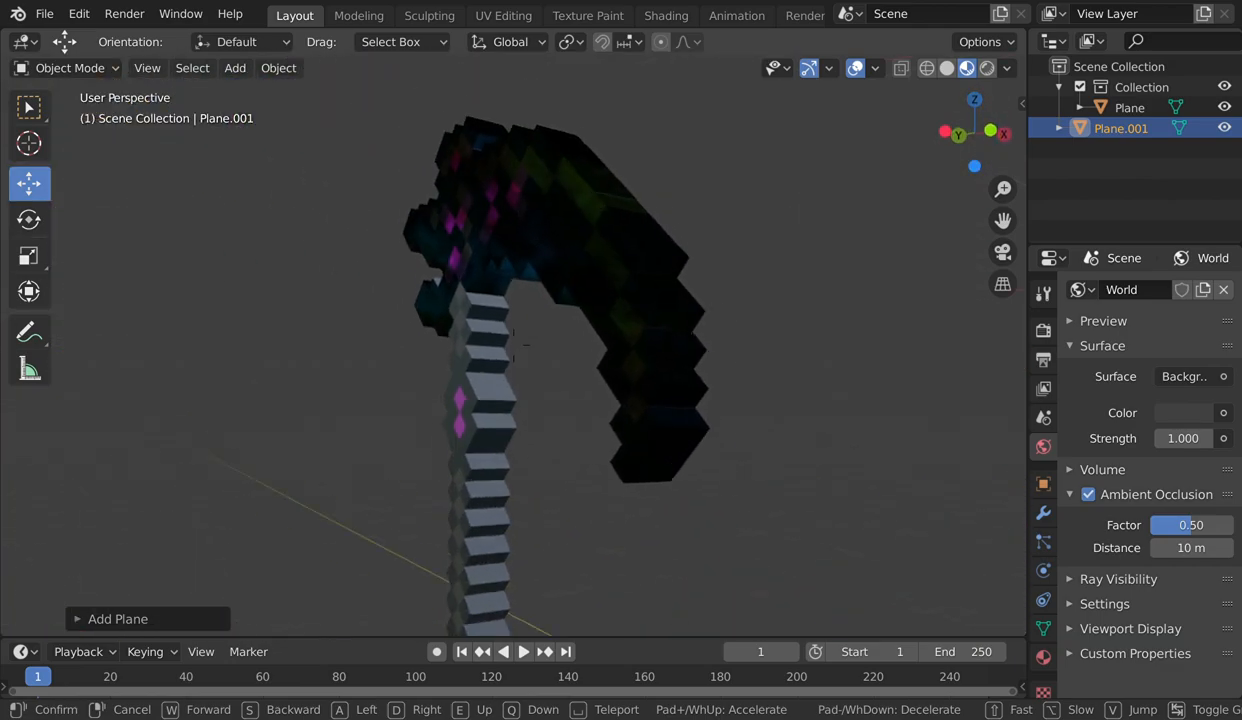
key(s)
key(w)
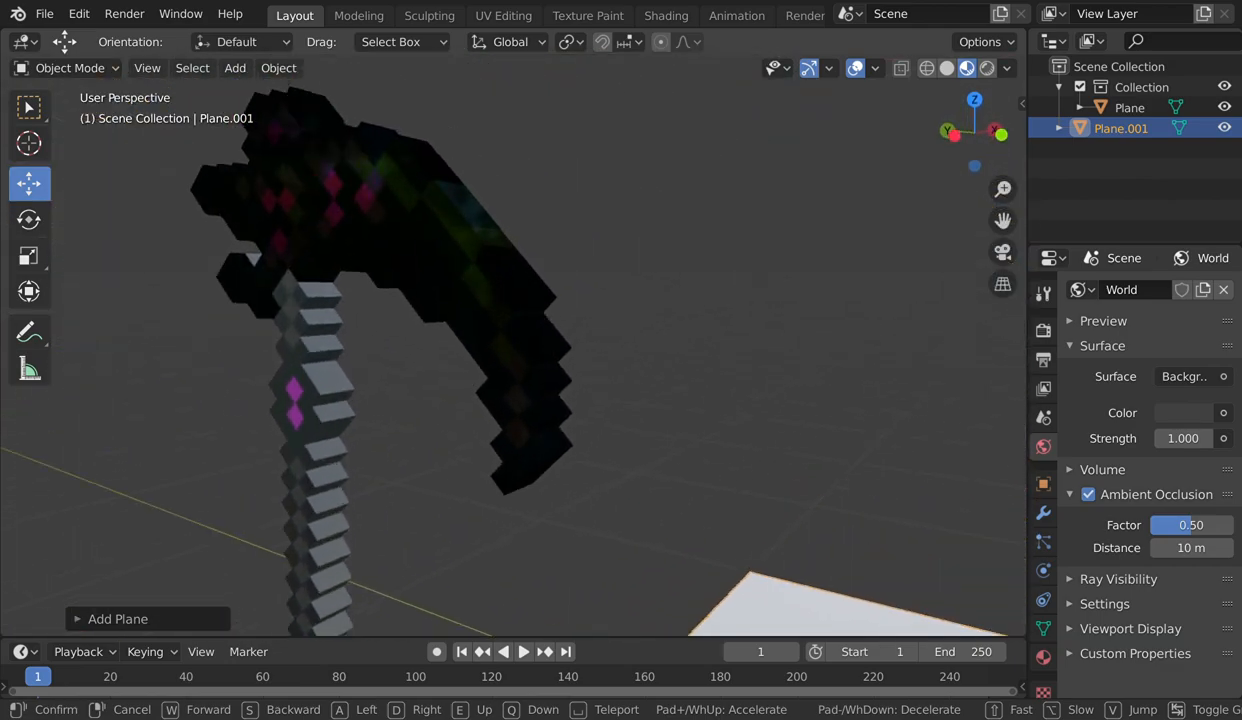
key(w)
key(s)
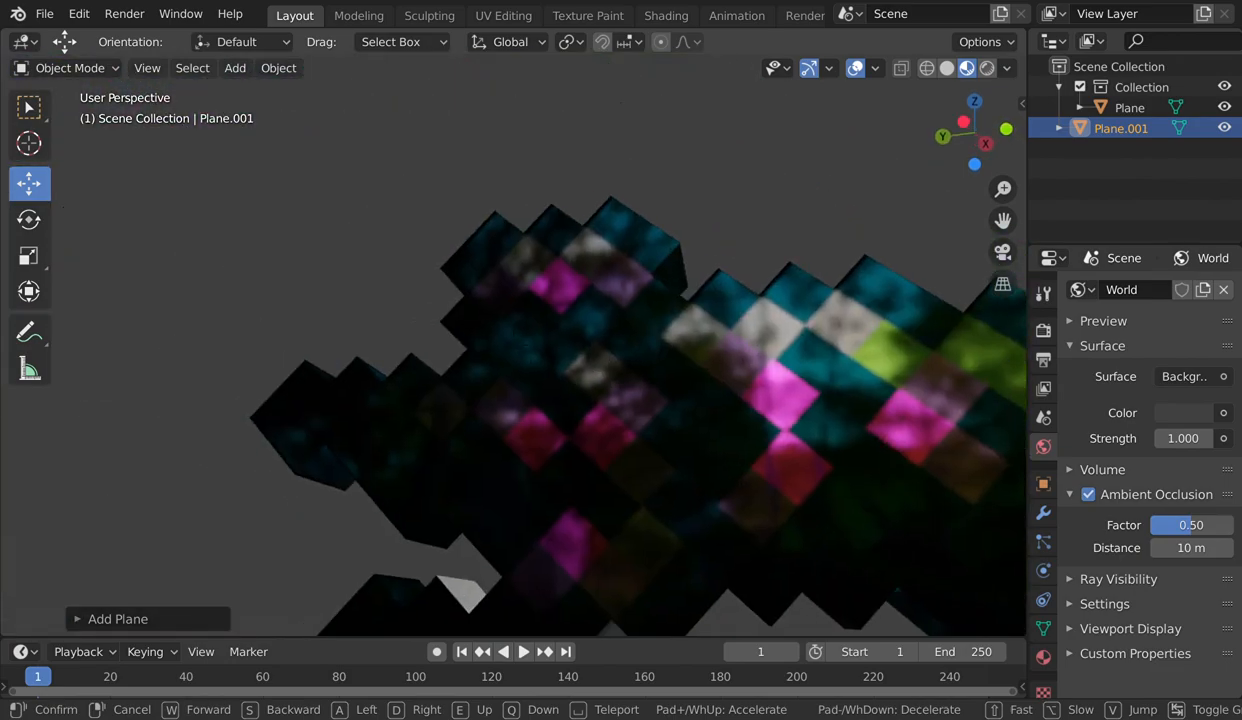
- Move the plane along the negative Y axis, away from the scythe, until its near edge sits just beside the world origin
key(s)
key(w)
key(d)
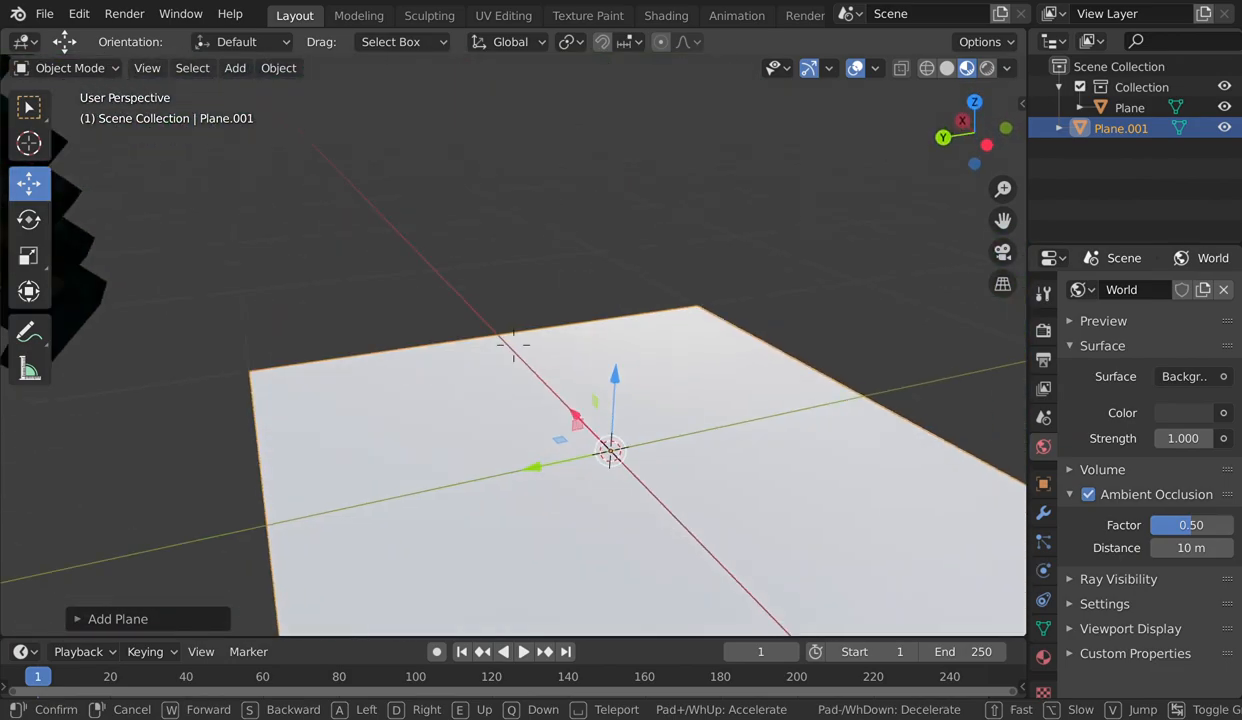
key(d)
key(w)
key(s)
key(w)
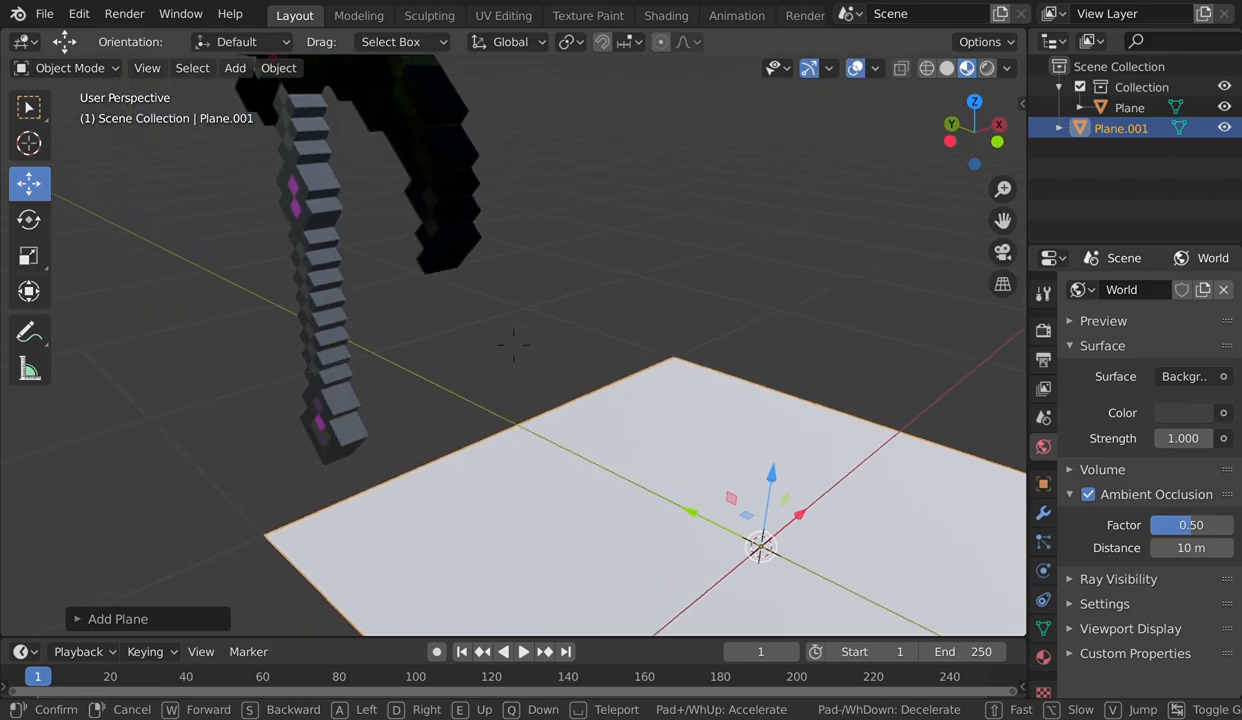
key(a)
key(s)
key(d)
click(513, 345)
drag(354, 321, 650, 348)
- Create a new material on the moved plane
key(shift+grave)
key(s)
key(d)
key(w)
key(a)
key(s)
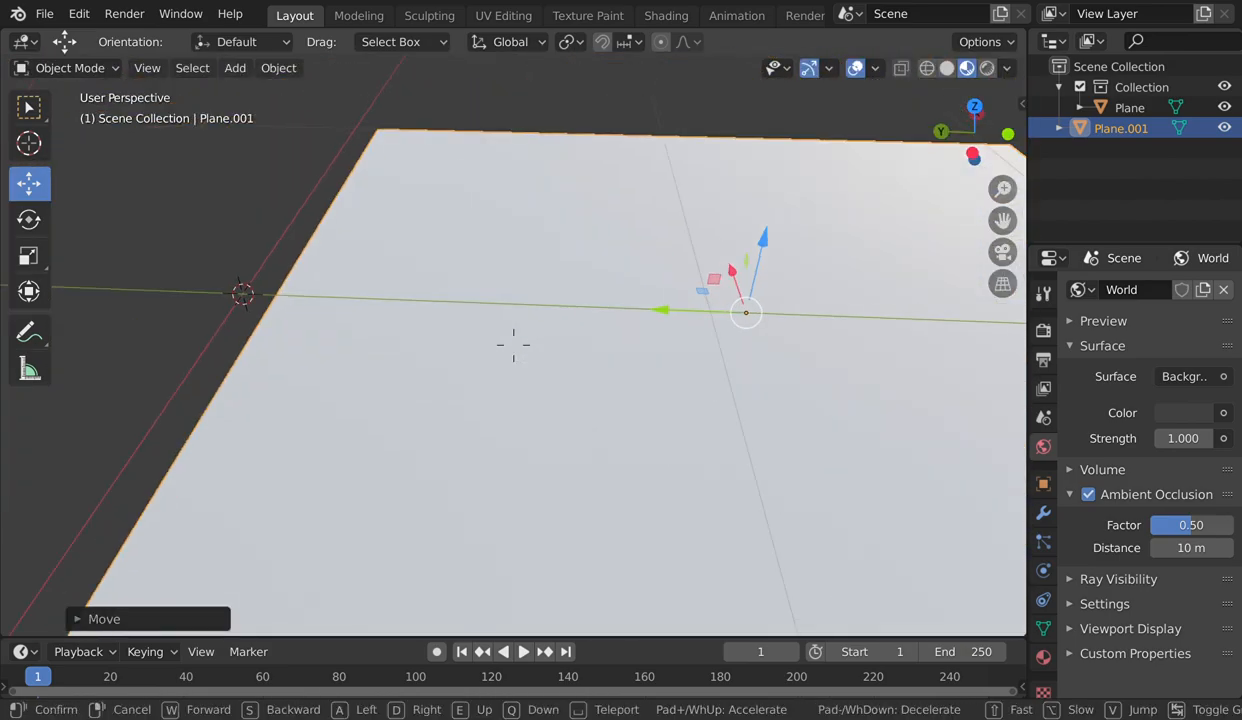
key(d)
click(513, 345)
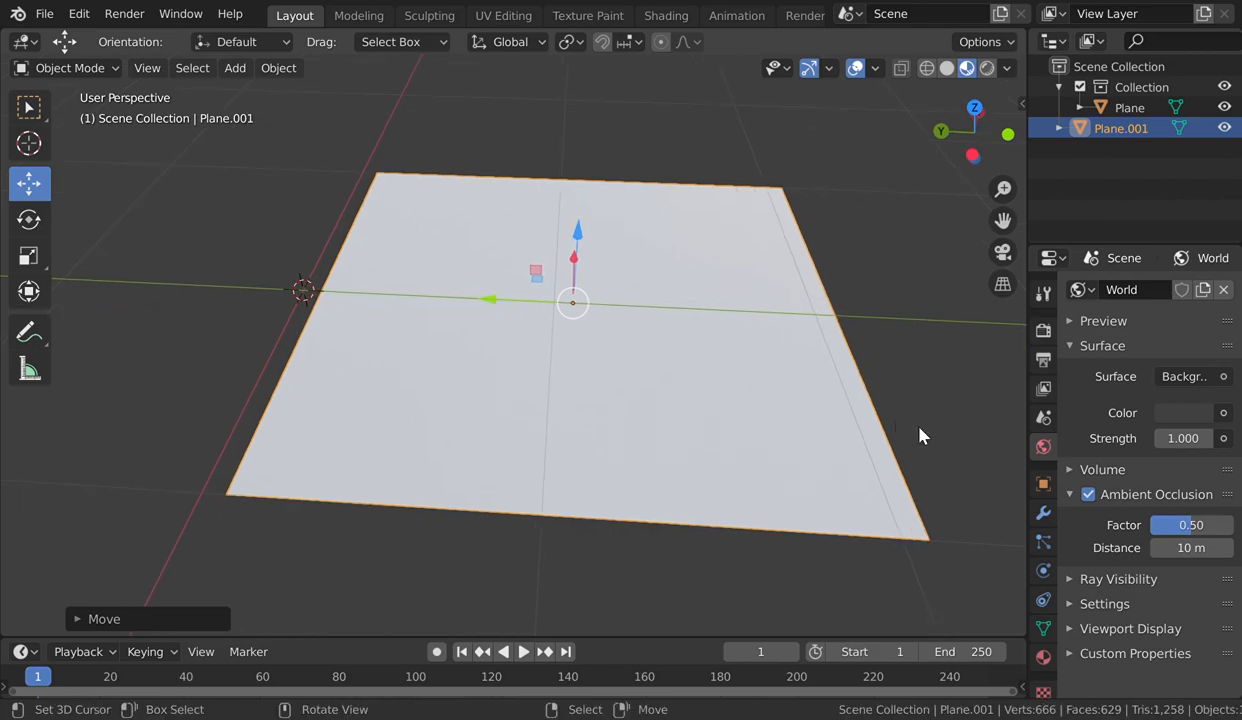
click(1043, 656)
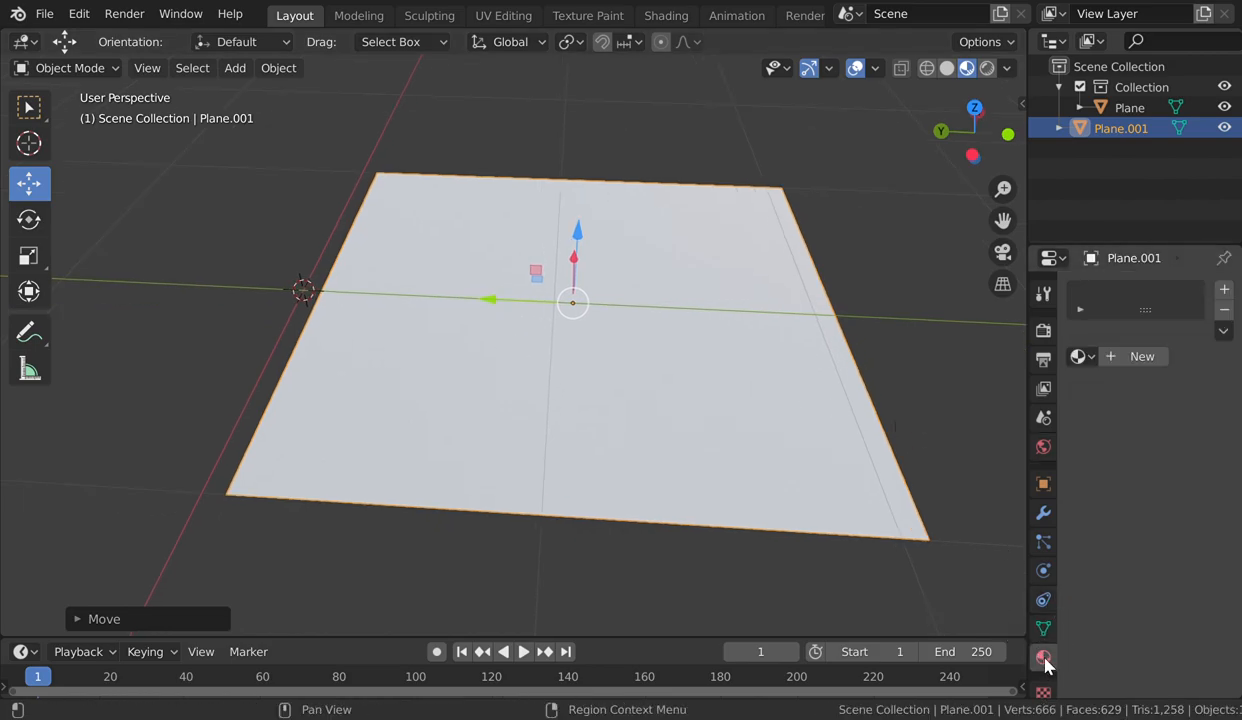
click(1145, 357)
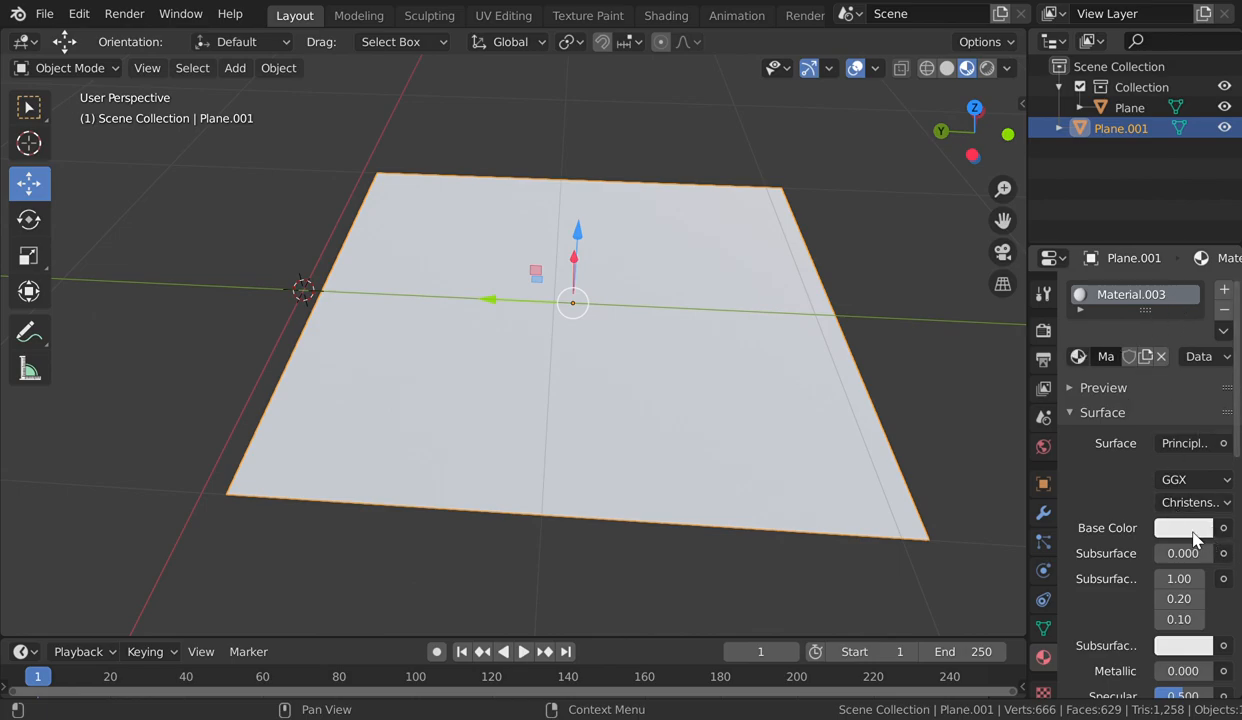
- Feed the material's Base Color from an Image Texture using the PngJoy scythe pixel-art image
key(shift+grave)
key(s)
key(w)
click(513, 345)
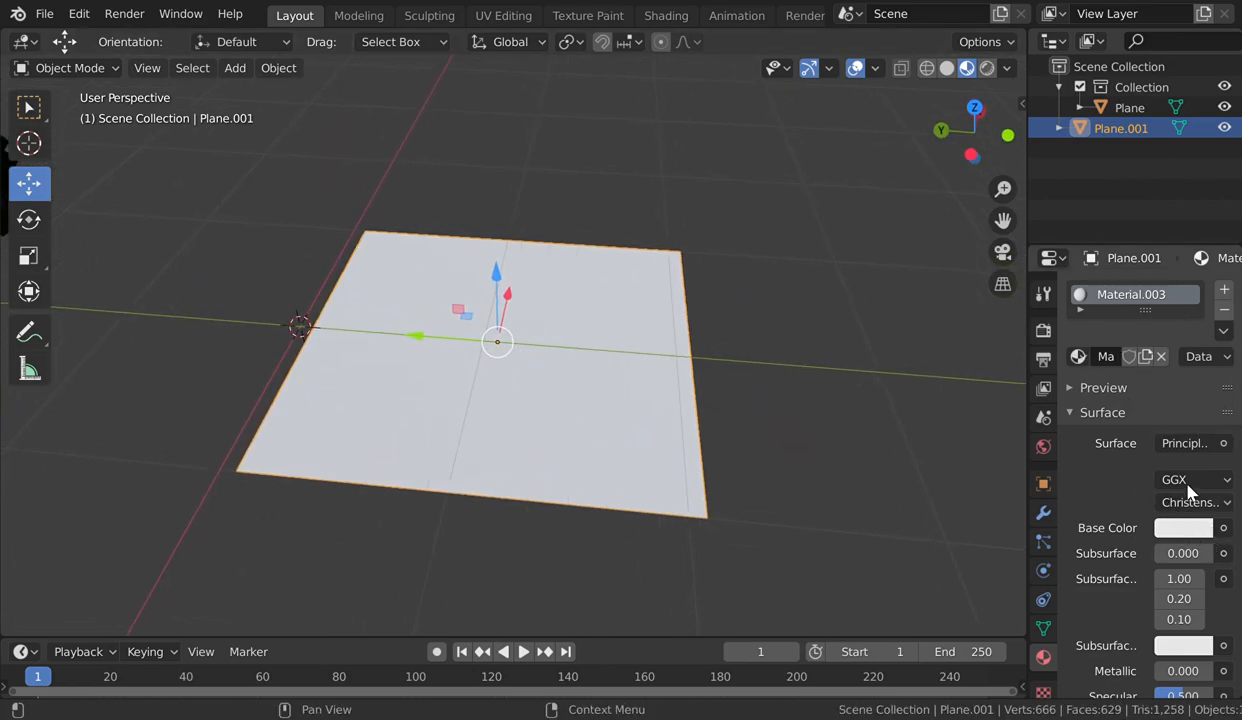
click(1162, 530)
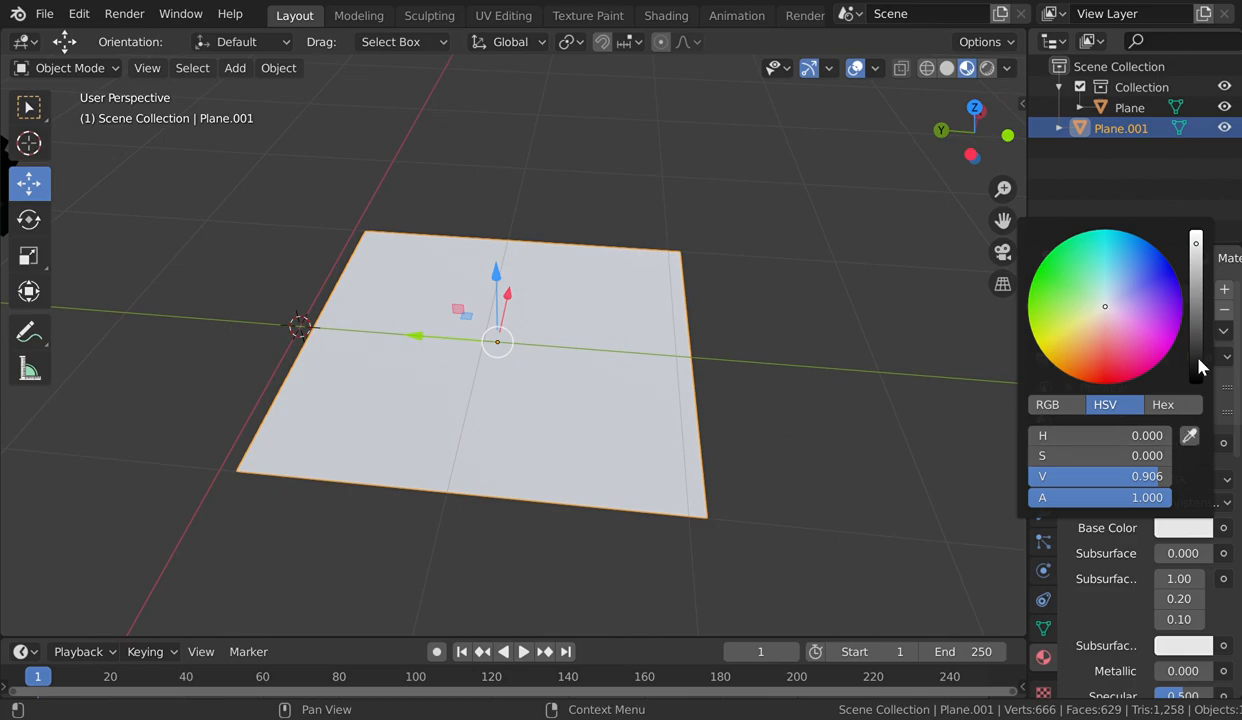
click(1226, 530)
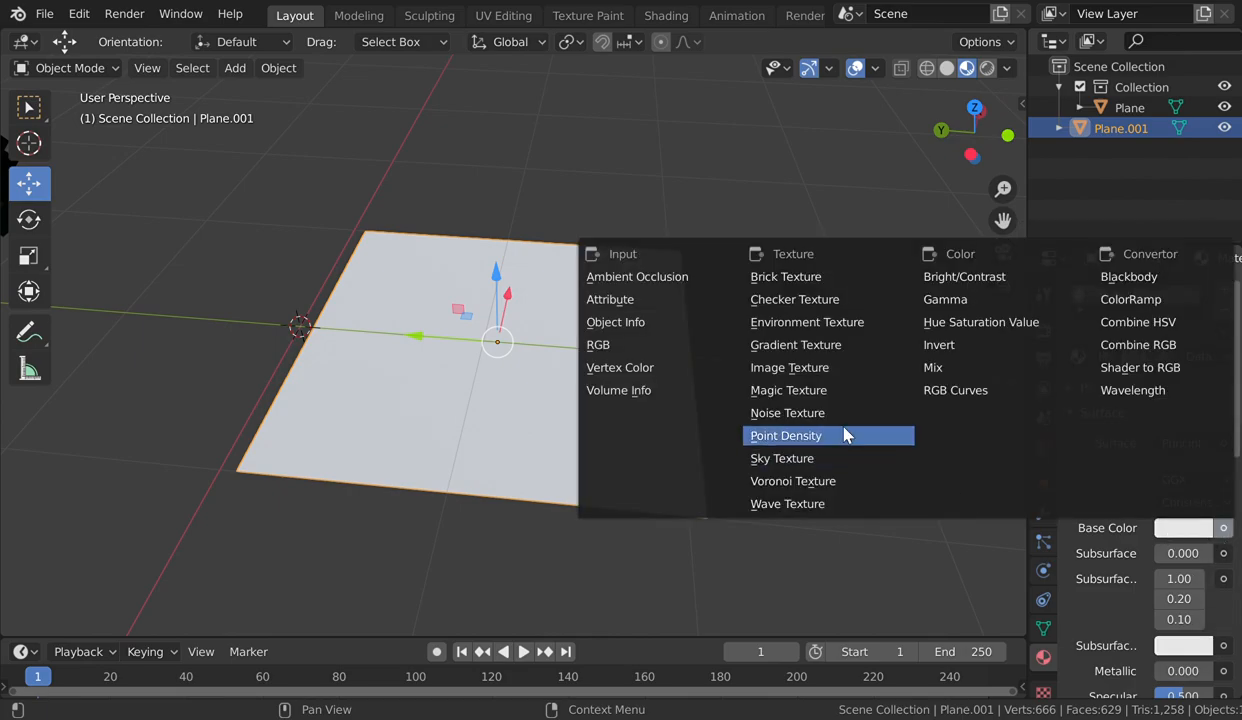
click(812, 370)
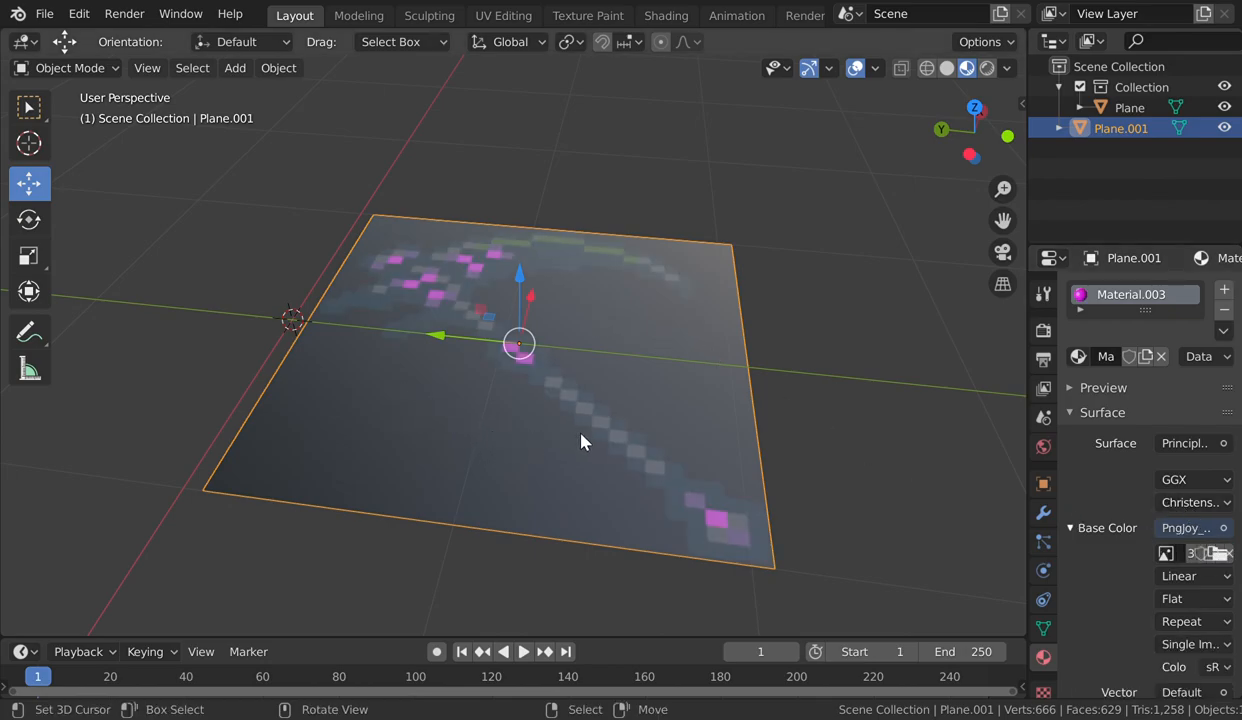
- Inspect the scythe texture on the plane and enter Edit Mode on that plane
key(shift+grave)
key(w)
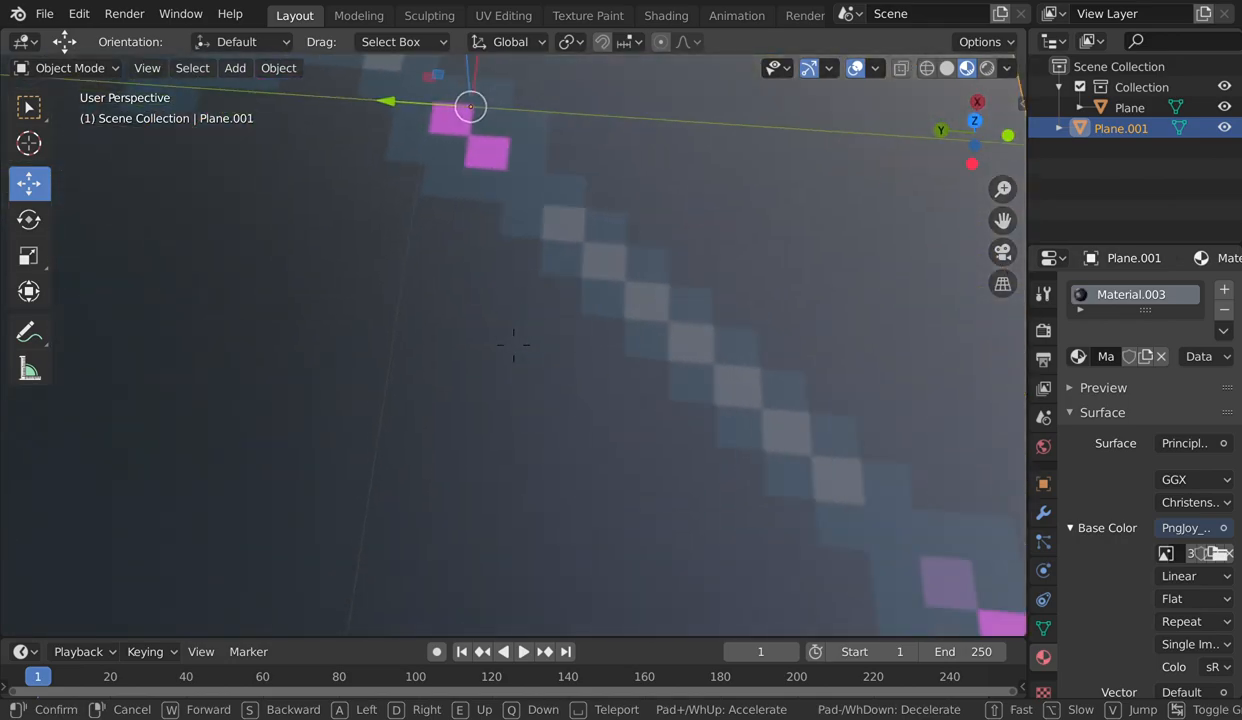
key(s)
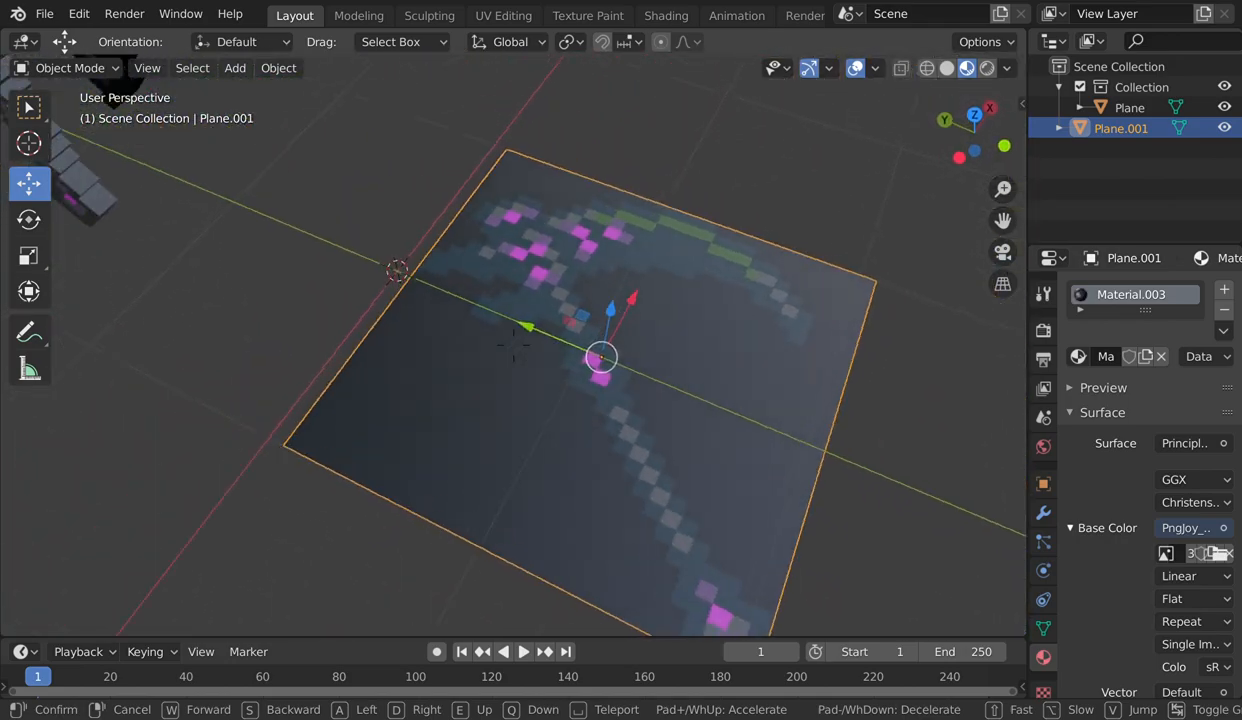
click(514, 352)
key(Tab)
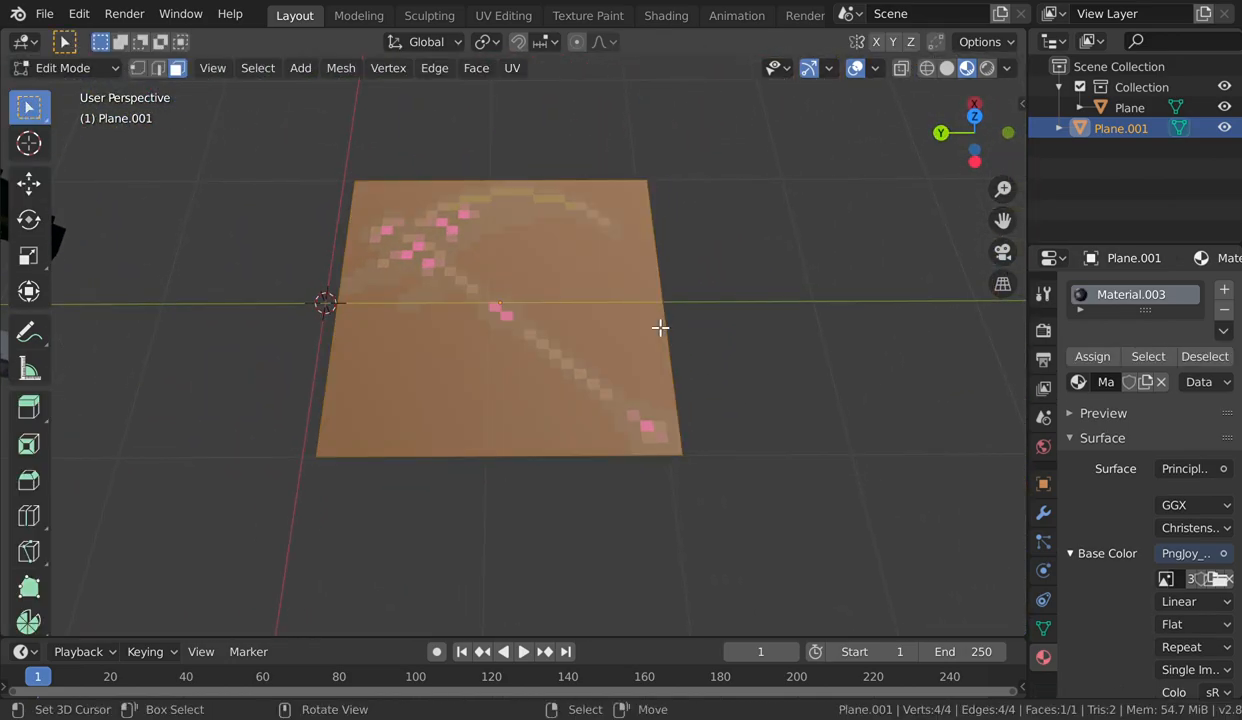
middle_drag(533, 340, 563, 353)
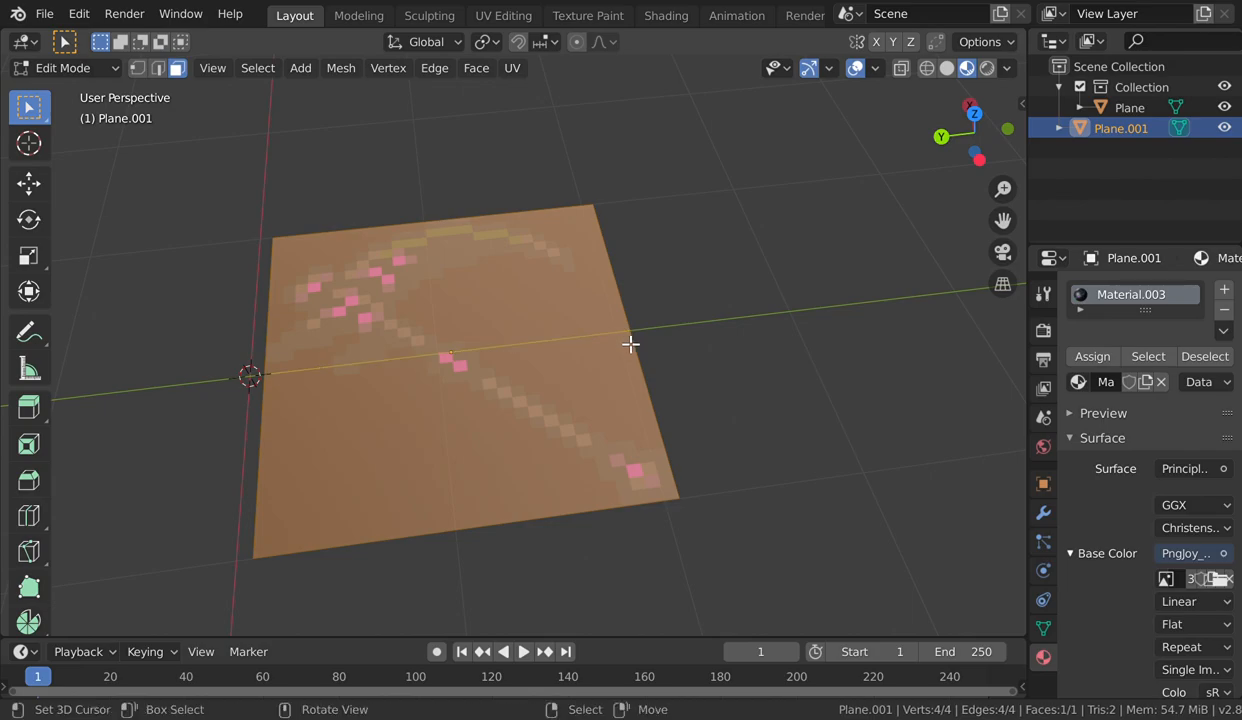
- Try dividing the plane with 27 evenly spaced loop cuts parallel to the Y axis, without sliding them
key(shift+grave)
key(w)
key(s)
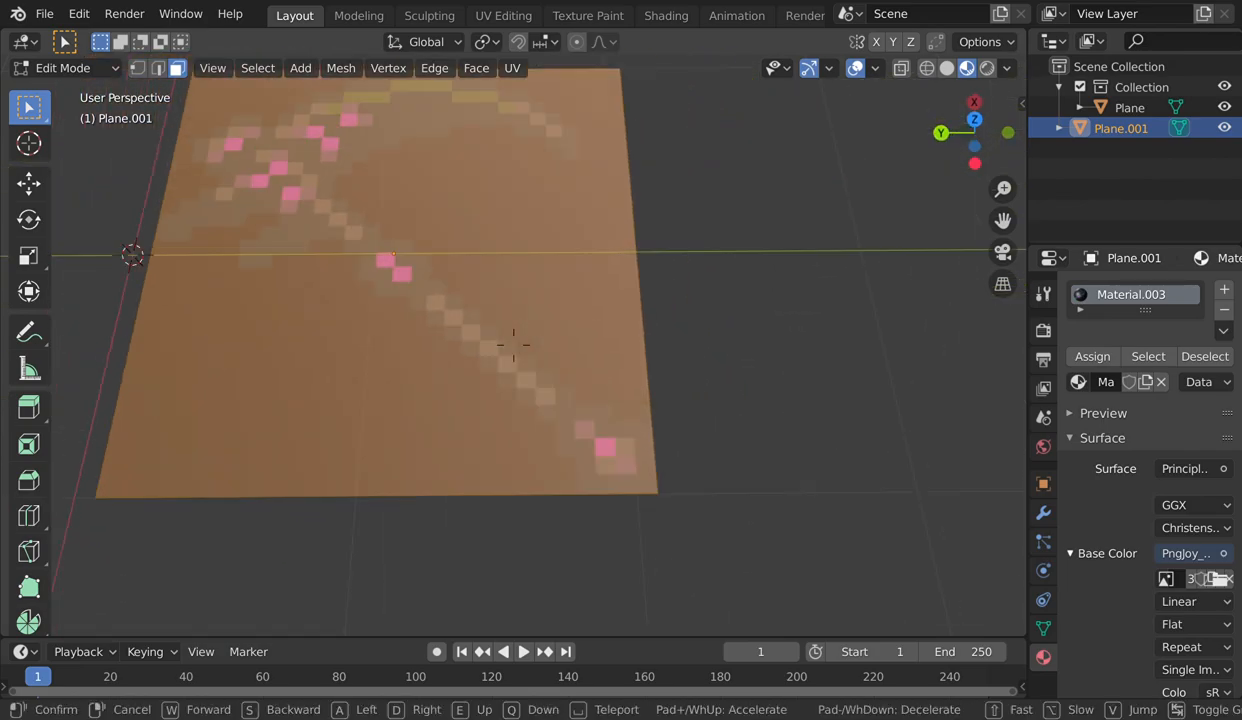
key(w)
key(s)
click(527, 334)
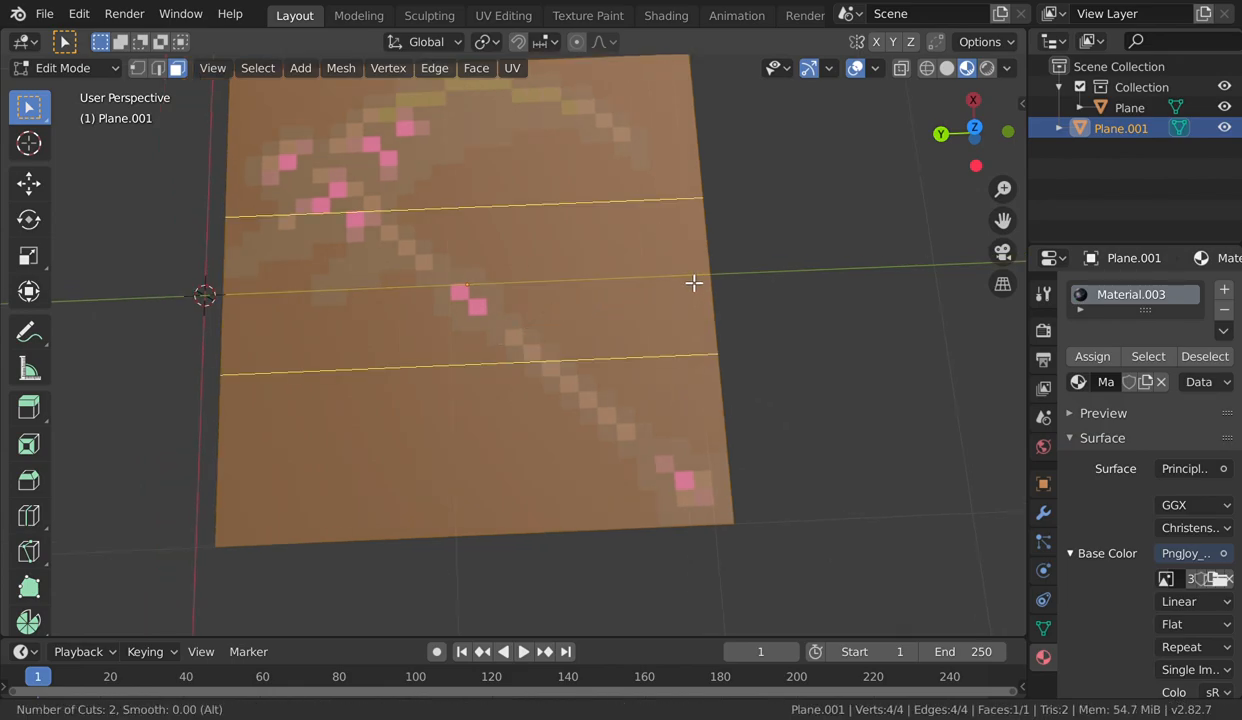
scroll(694, 283, up, 11)
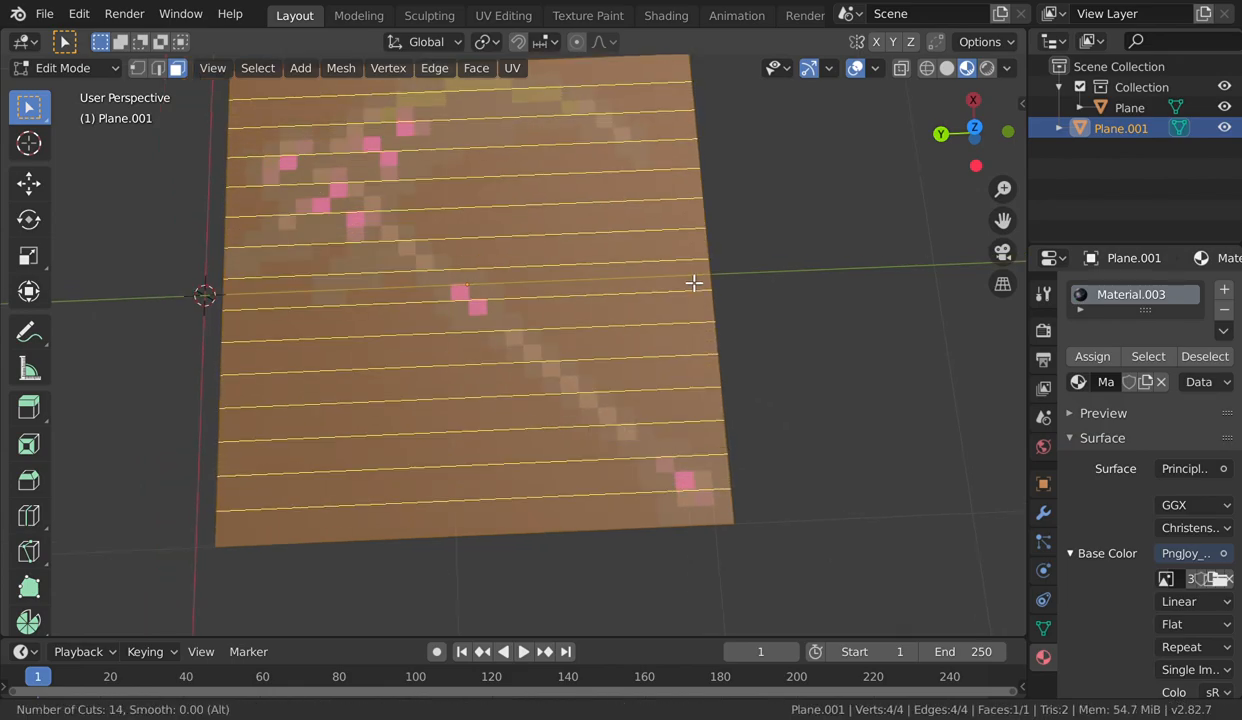
scroll(694, 283, up, 8)
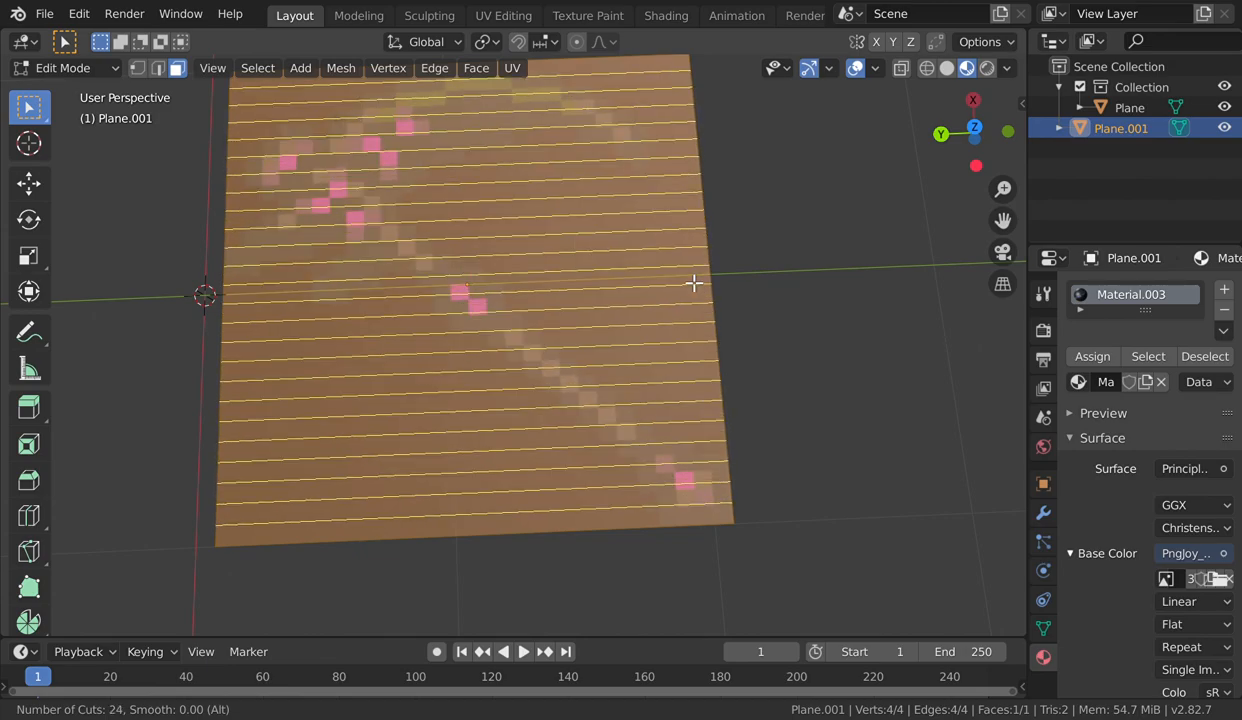
scroll(694, 283, up, 2)
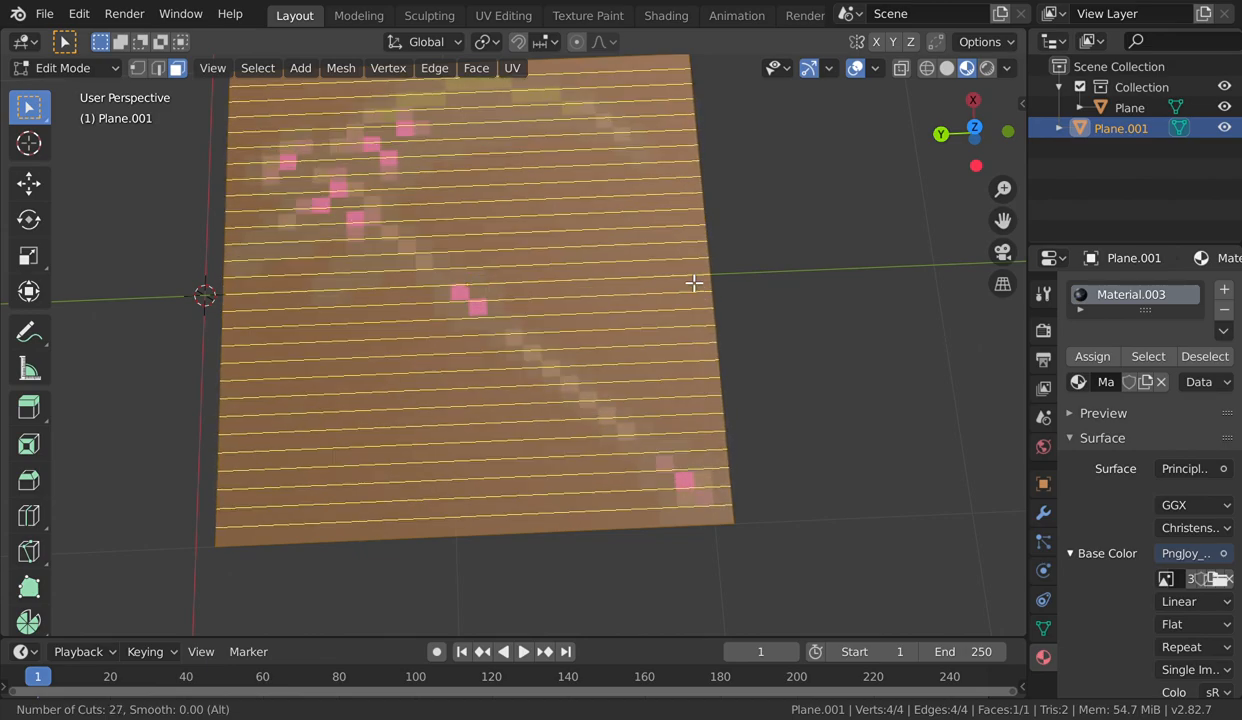
click(694, 283)
right_click(694, 283)
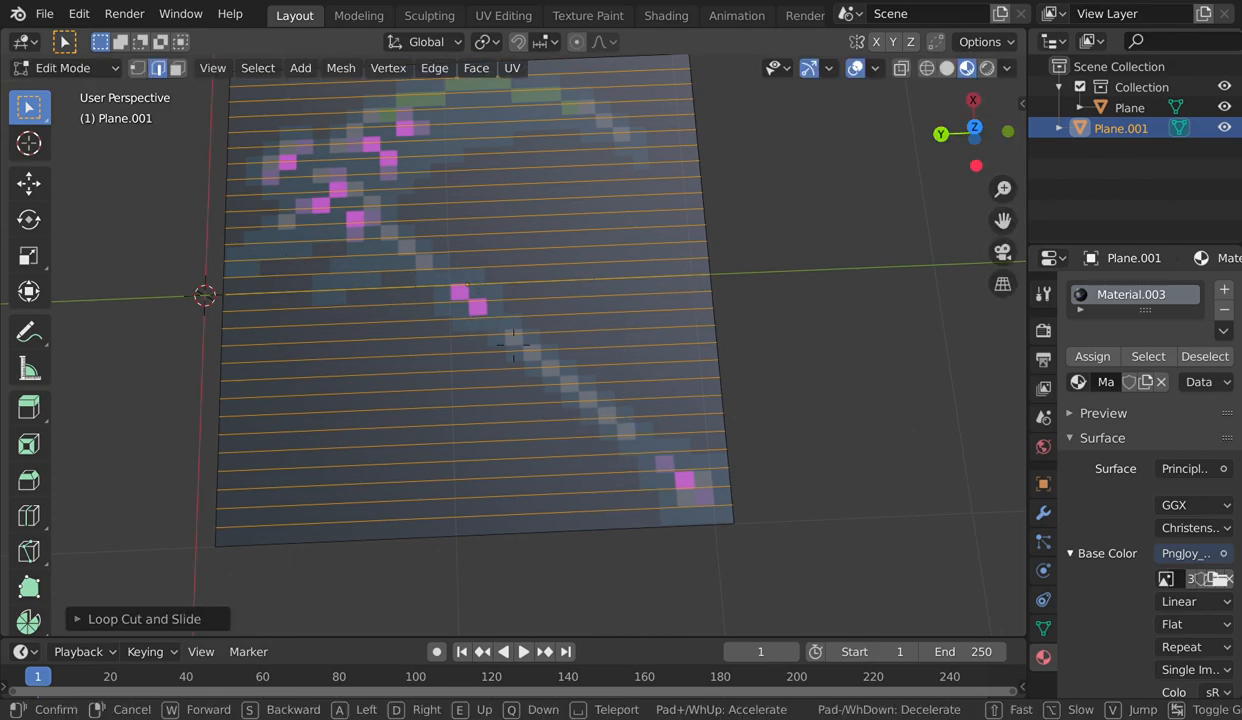
- Compare the loop cuts with the texture's pixel edges and undo the cuts
key(w)
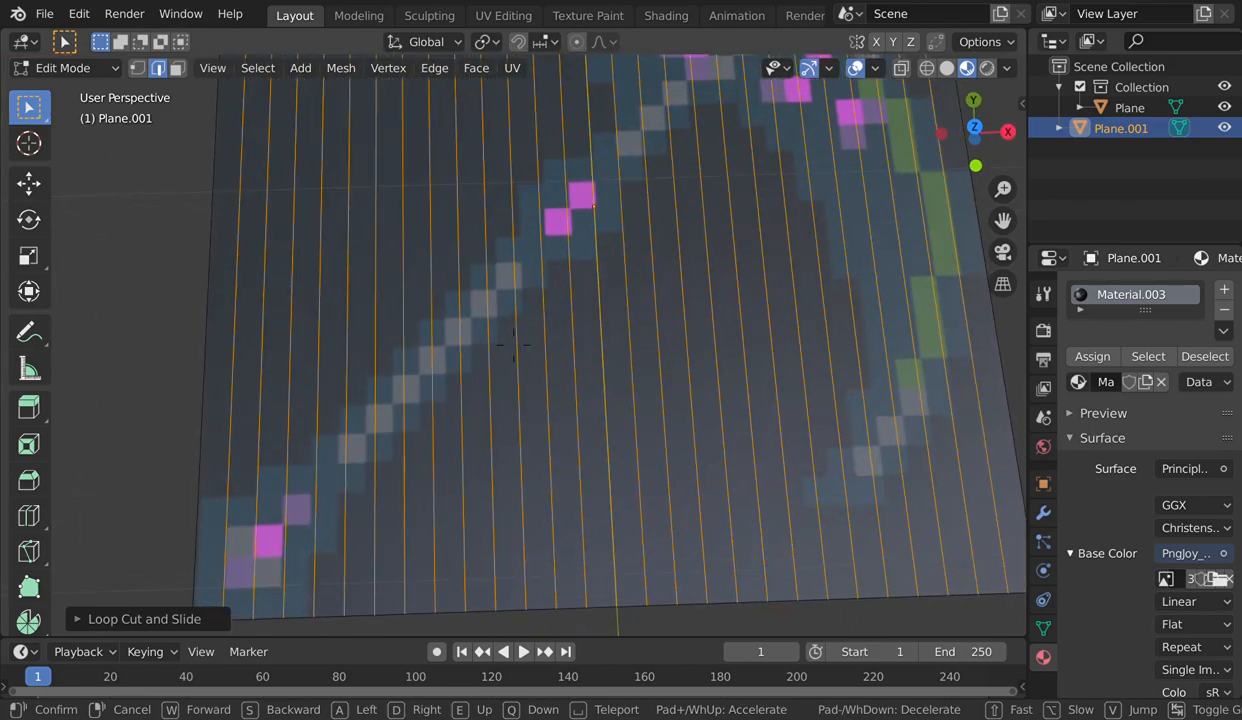
key(s)
key(d)
key(ctrl+z)
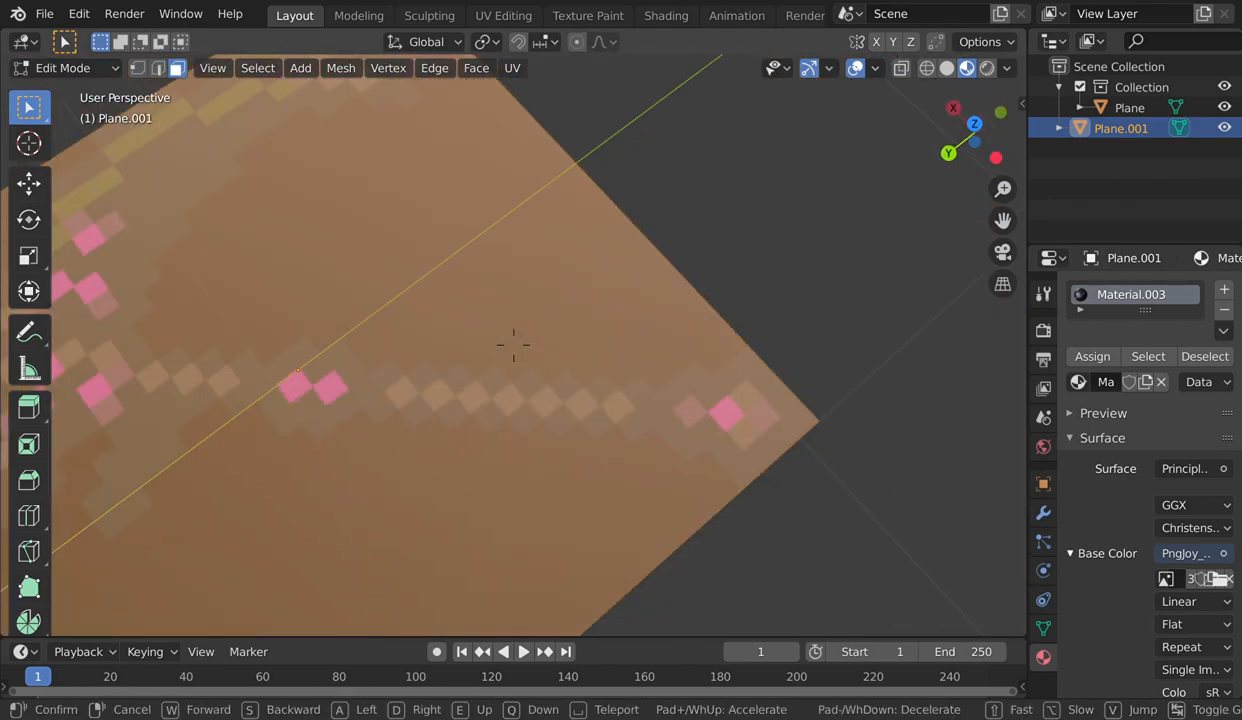
- Add 28 evenly spaced loop cuts across the plane, parallel to the Y axis
key(s)
click(389, 341)
key(shift+grave)
key(s)
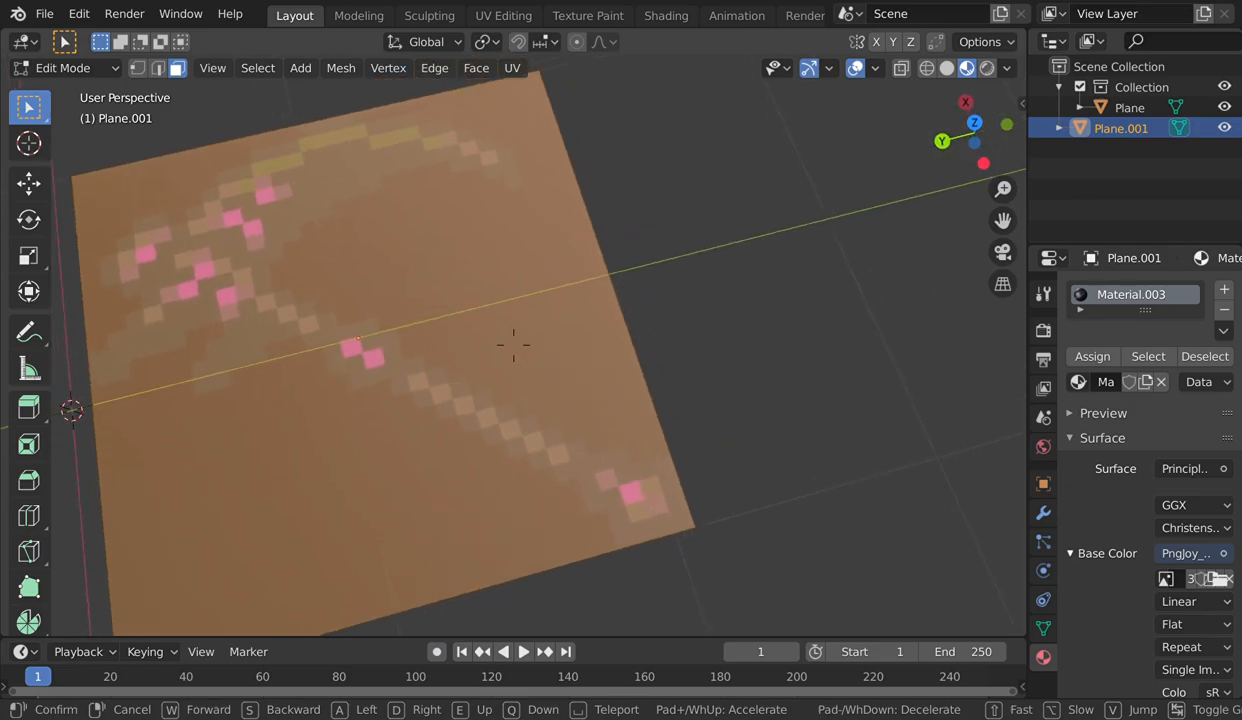
click(547, 335)
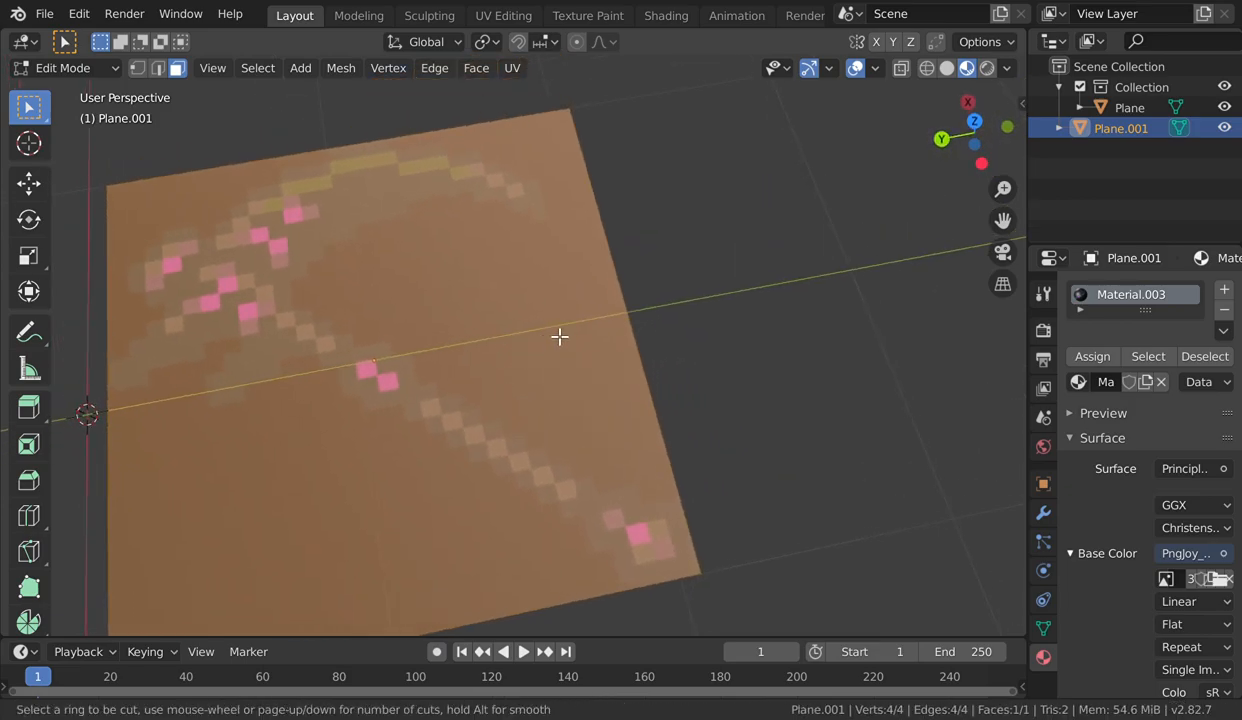
scroll(631, 325, up, 15)
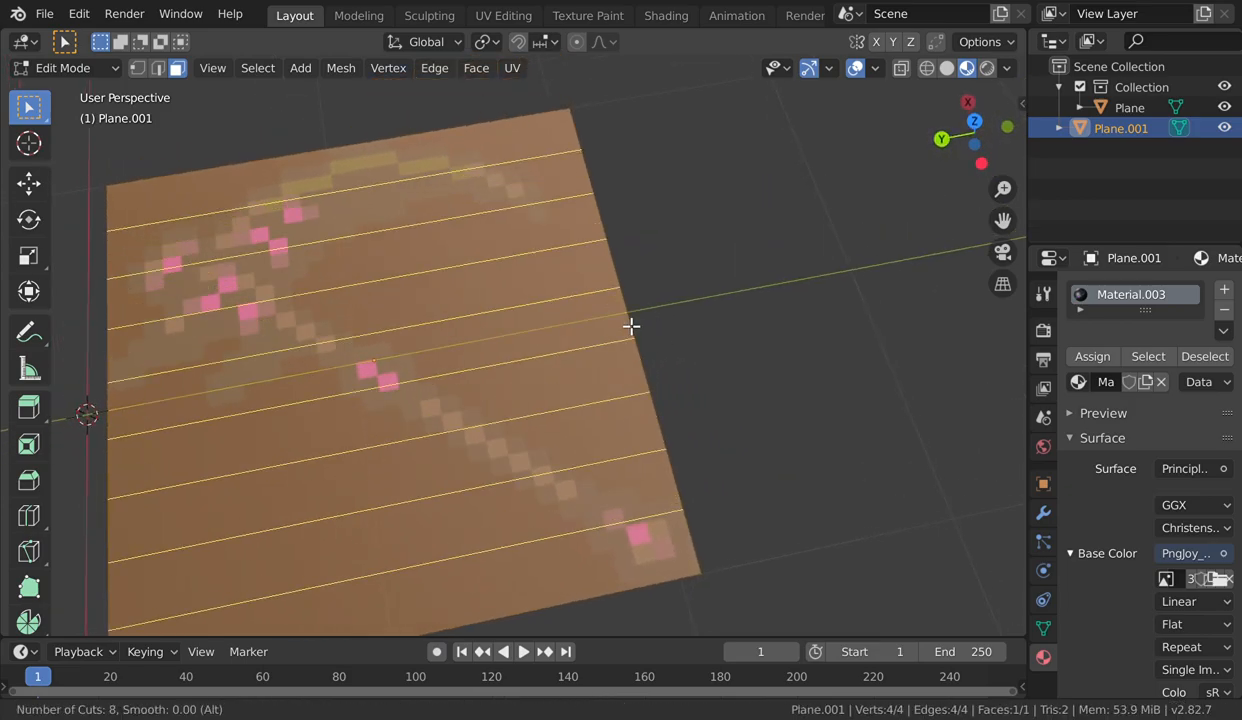
scroll(631, 325, up, 8)
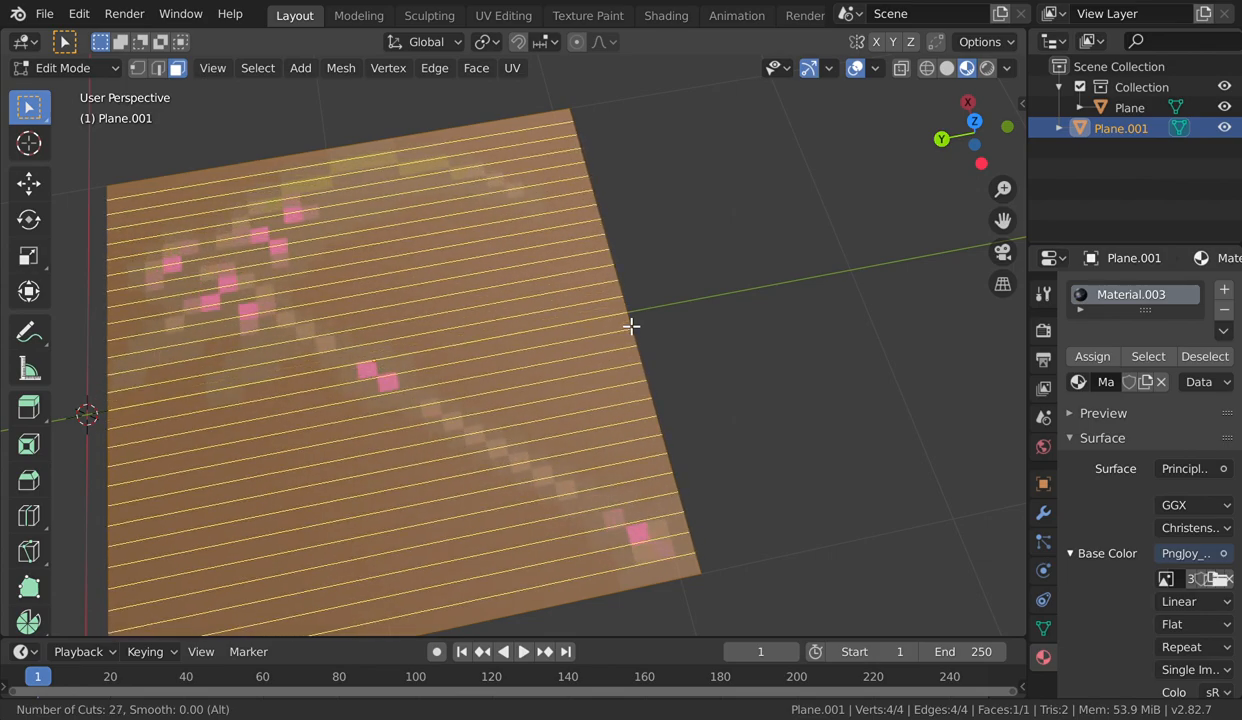
scroll(631, 325, up, 1)
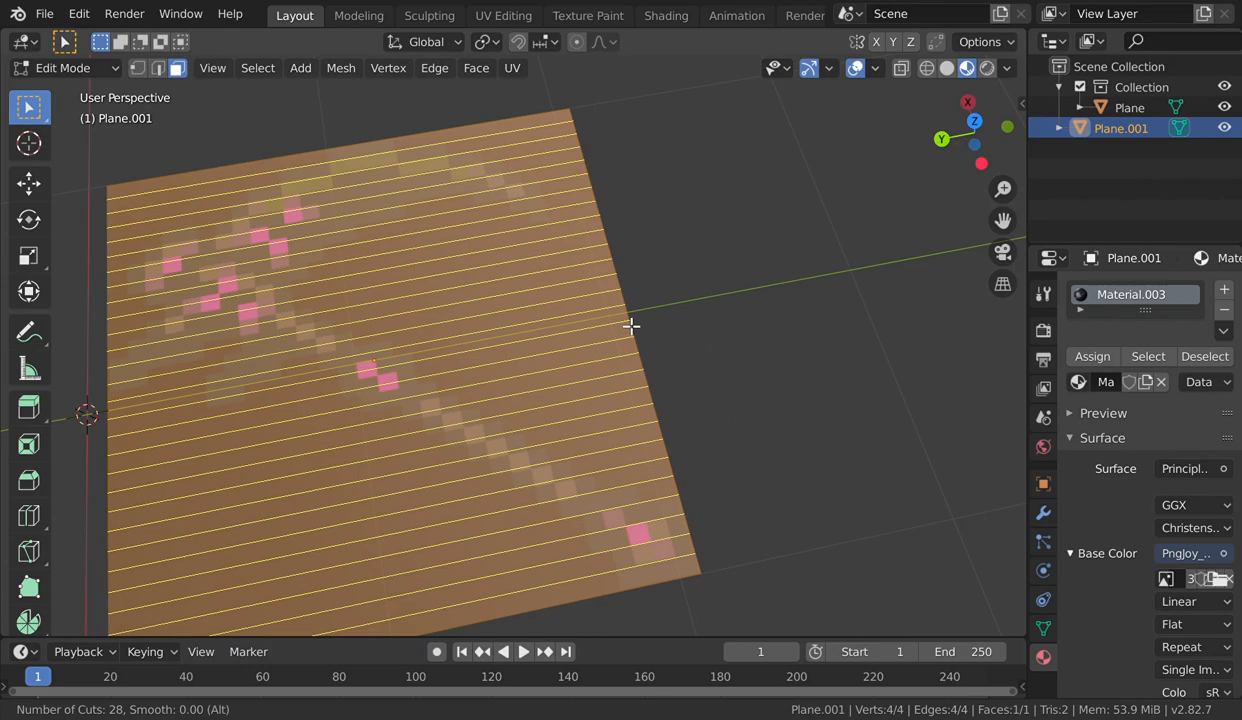
click(631, 325)
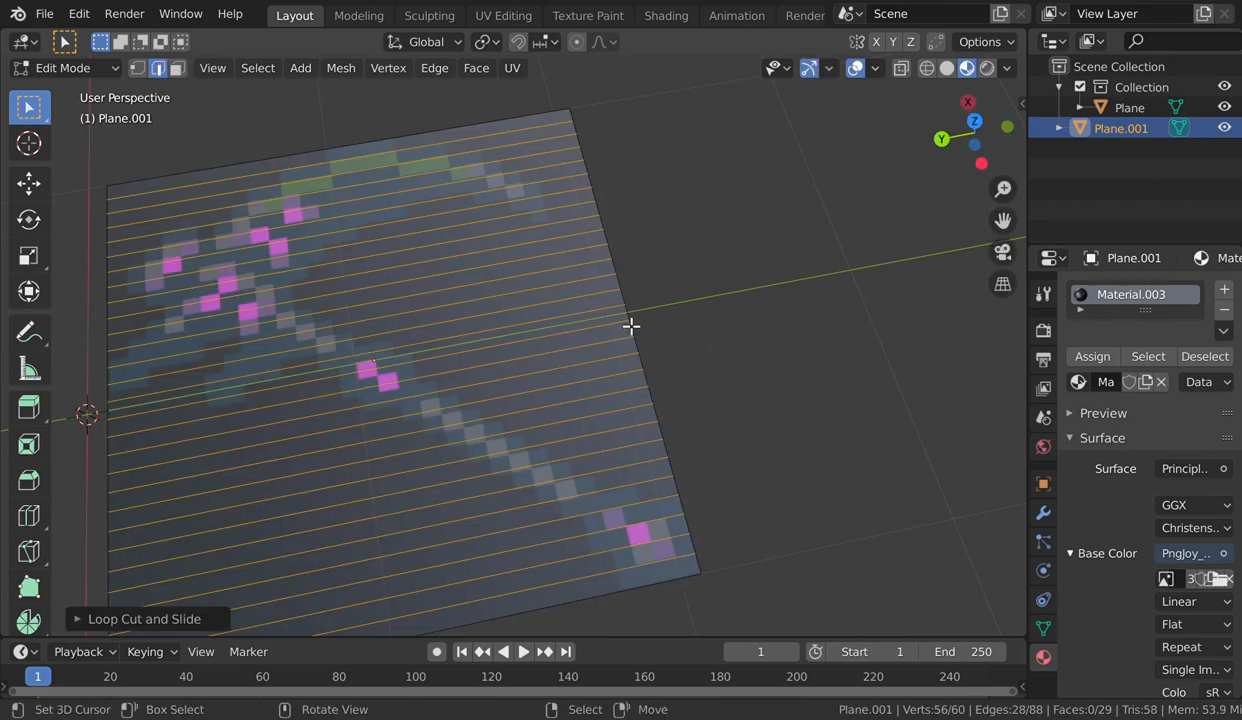
- Check the alignment of the parallel cuts with the scythe's pixel edges along the handle and blade
key(shift+grave)
key(w)
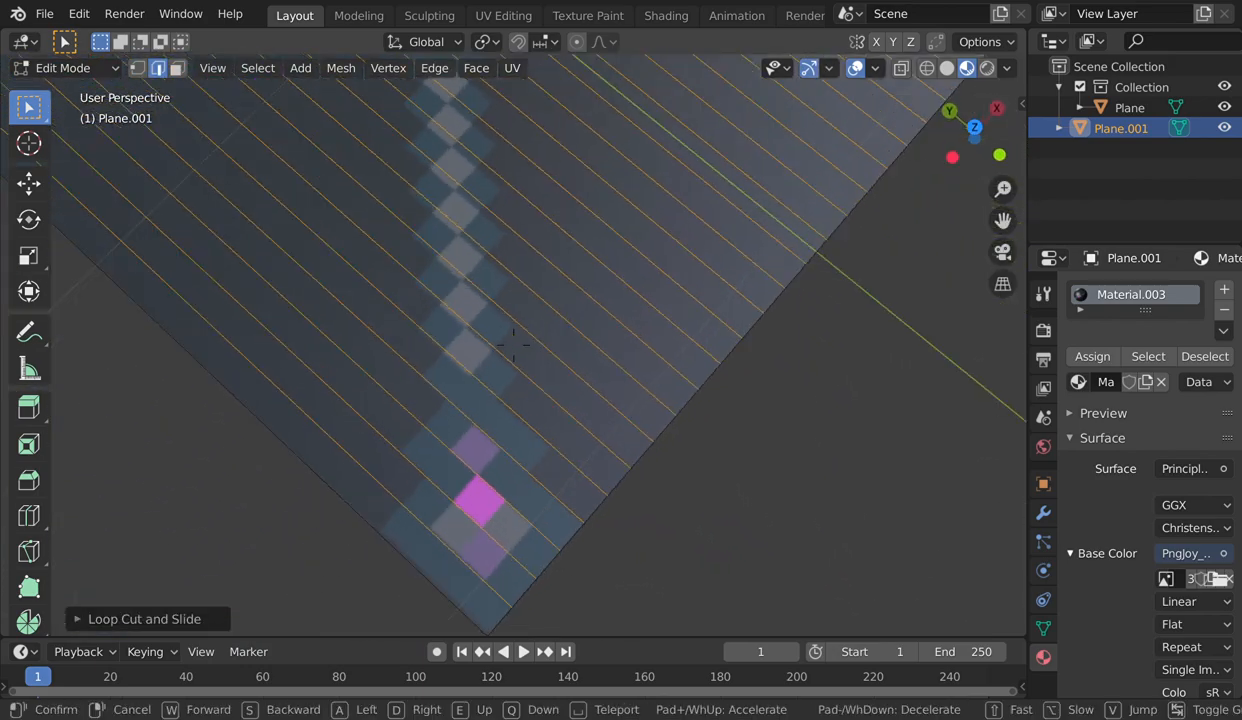
key(s)
key(w)
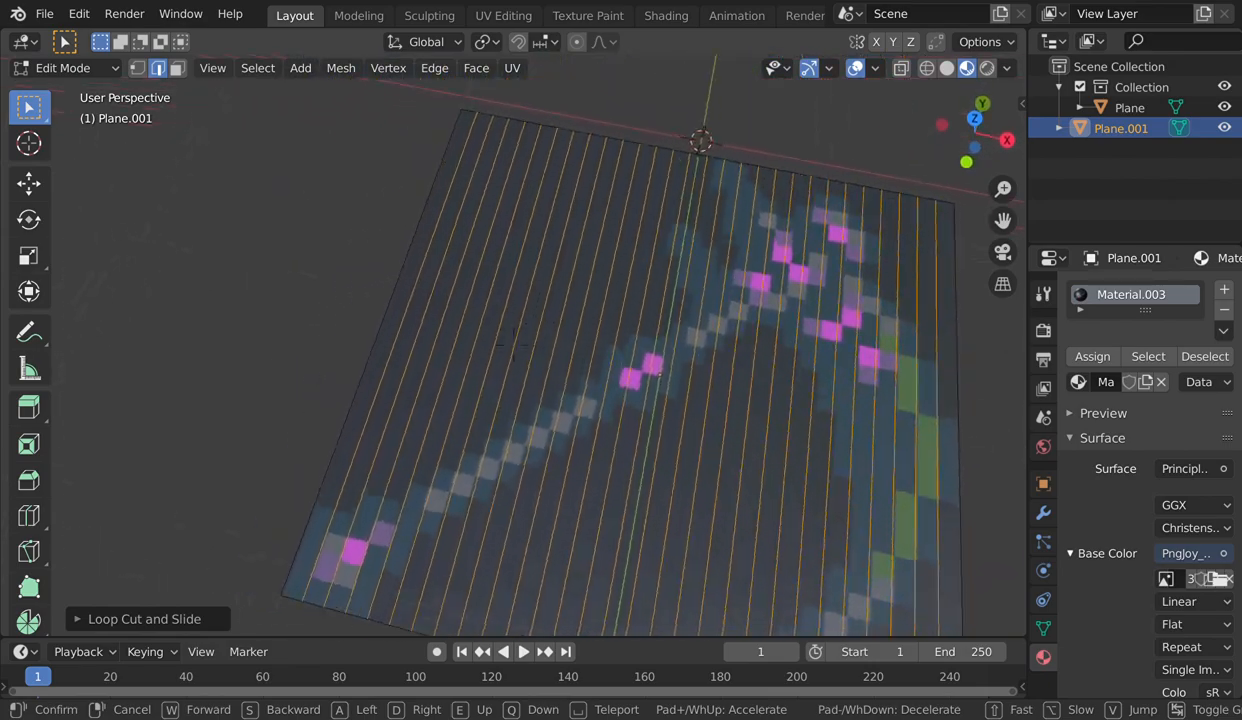
key(s)
click(604, 336)
key(shift+grave)
key(a)
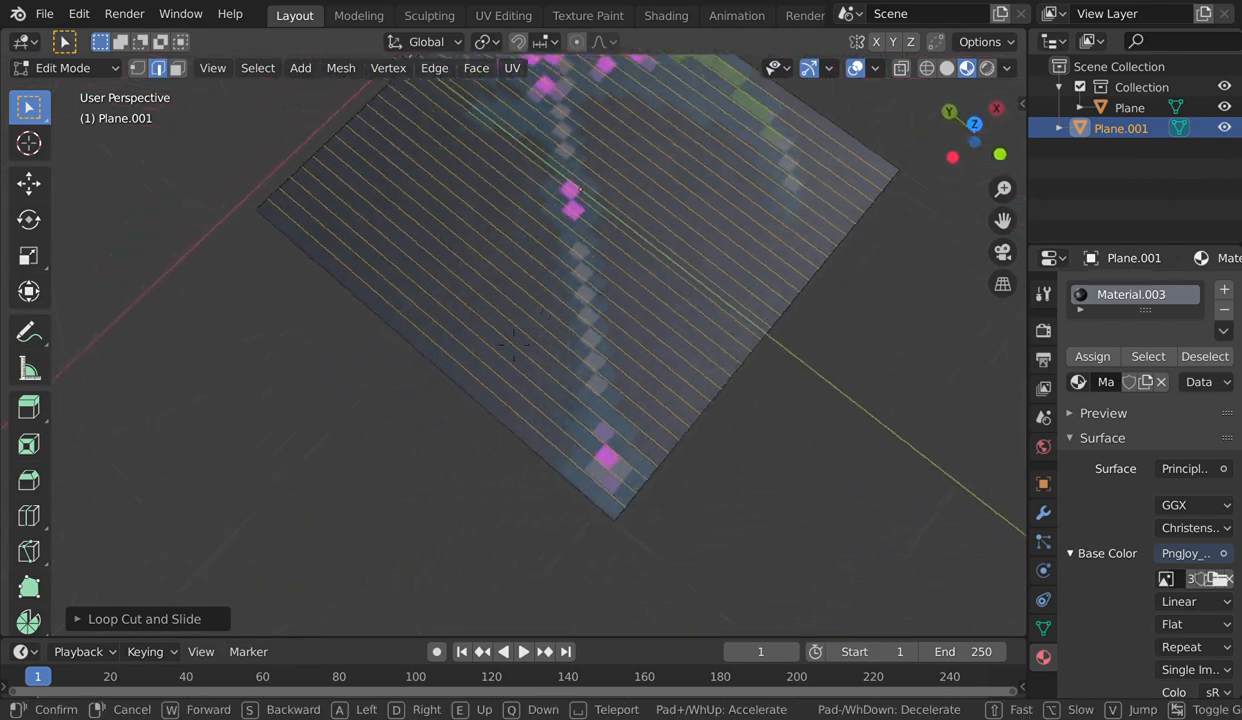
key(d)
key(s)
click(398, 340)
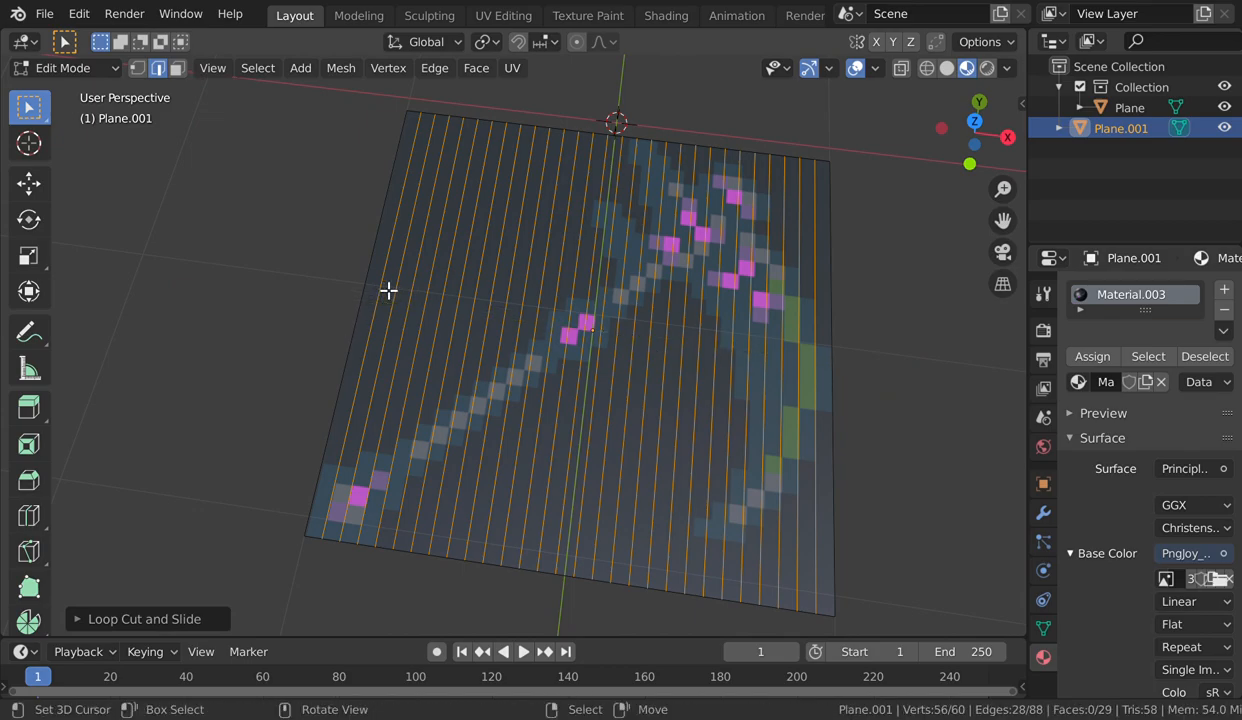
- Try dividing the plane with 27 evenly spaced loop cuts parallel to the X axis, without sliding them
key(shift+grave)
click(470, 306)
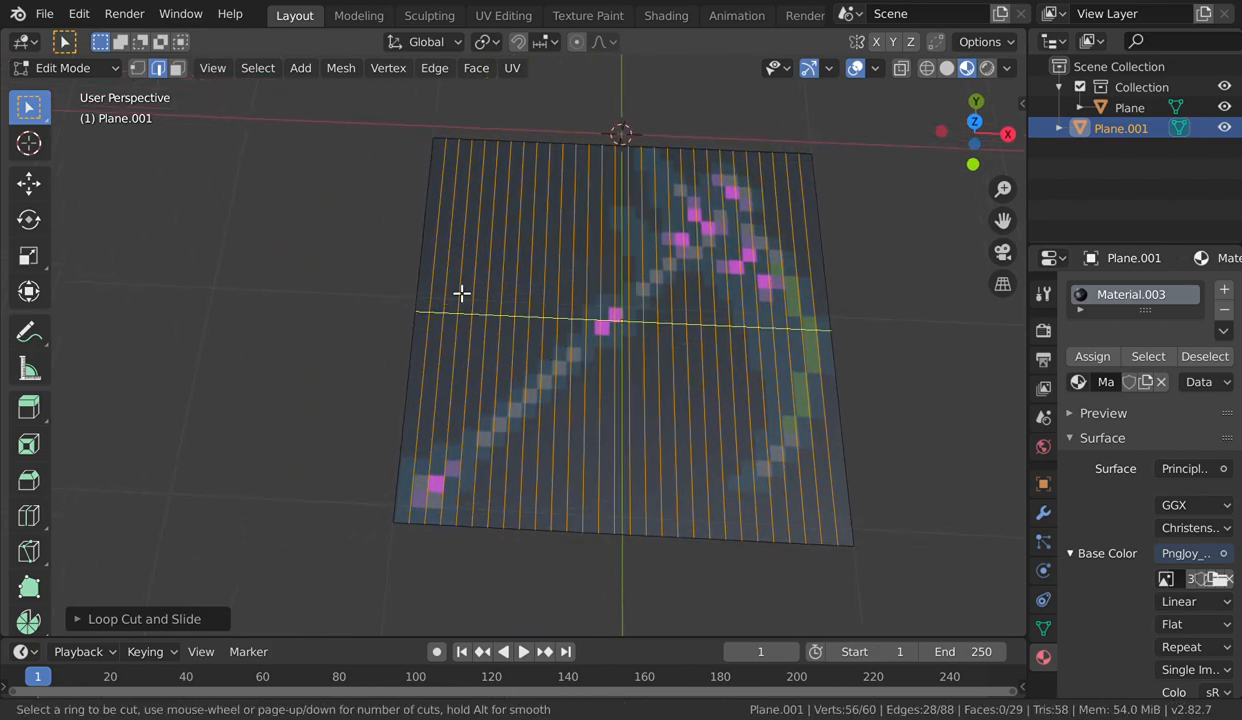
scroll(458, 296, up, 17)
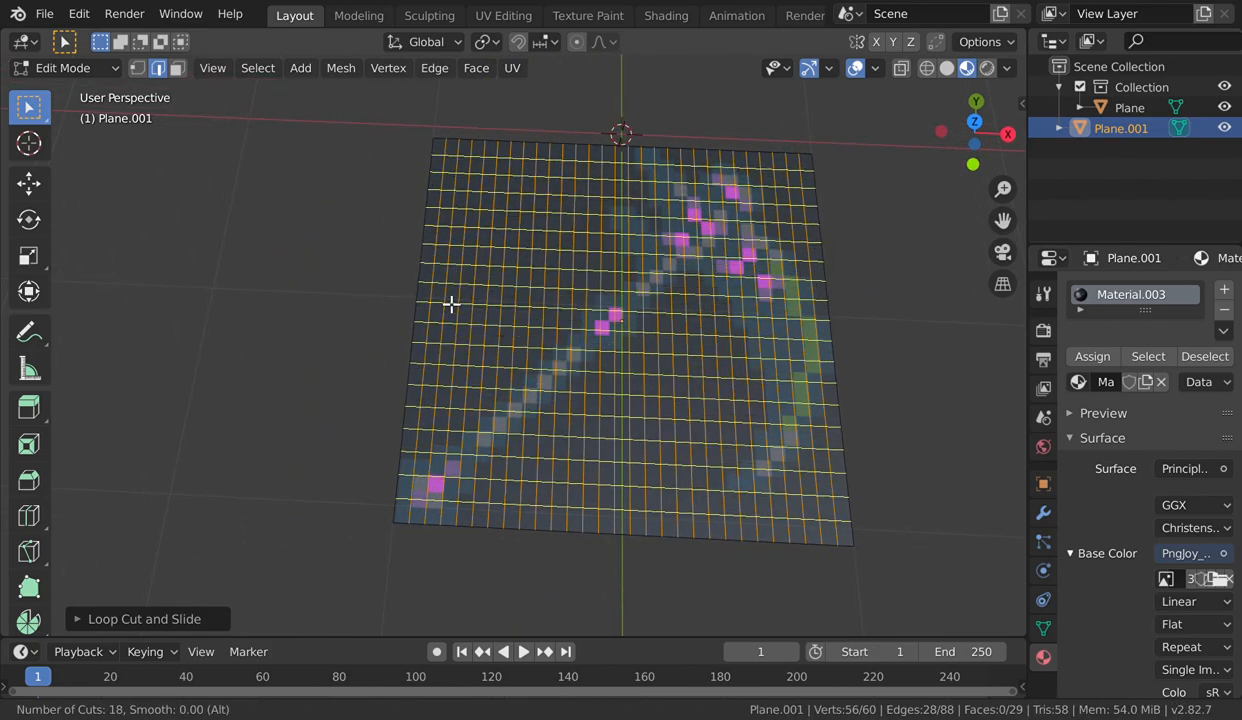
scroll(452, 304, up, 4)
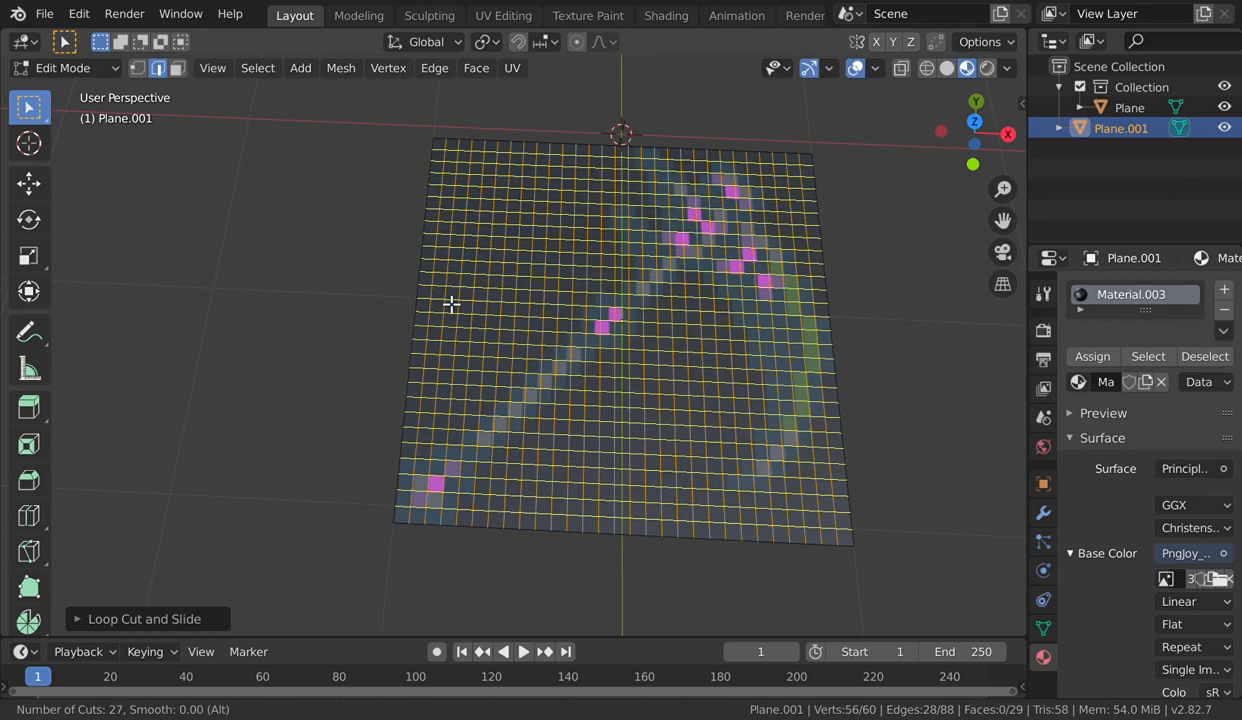
click(452, 304)
right_click(452, 304)
- Compare the crossing loop cuts with the texture's pixel edges along the scythe's green blade edge and handle
key(shift+grave)
key(w)
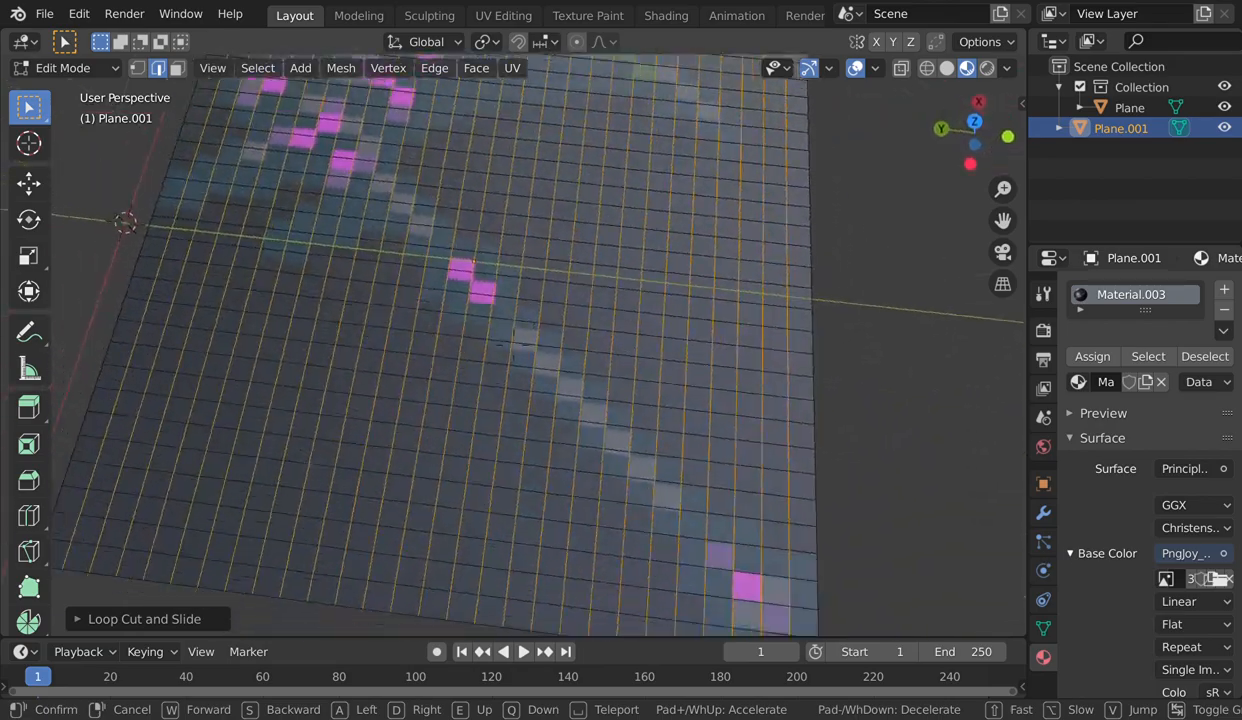
key(s)
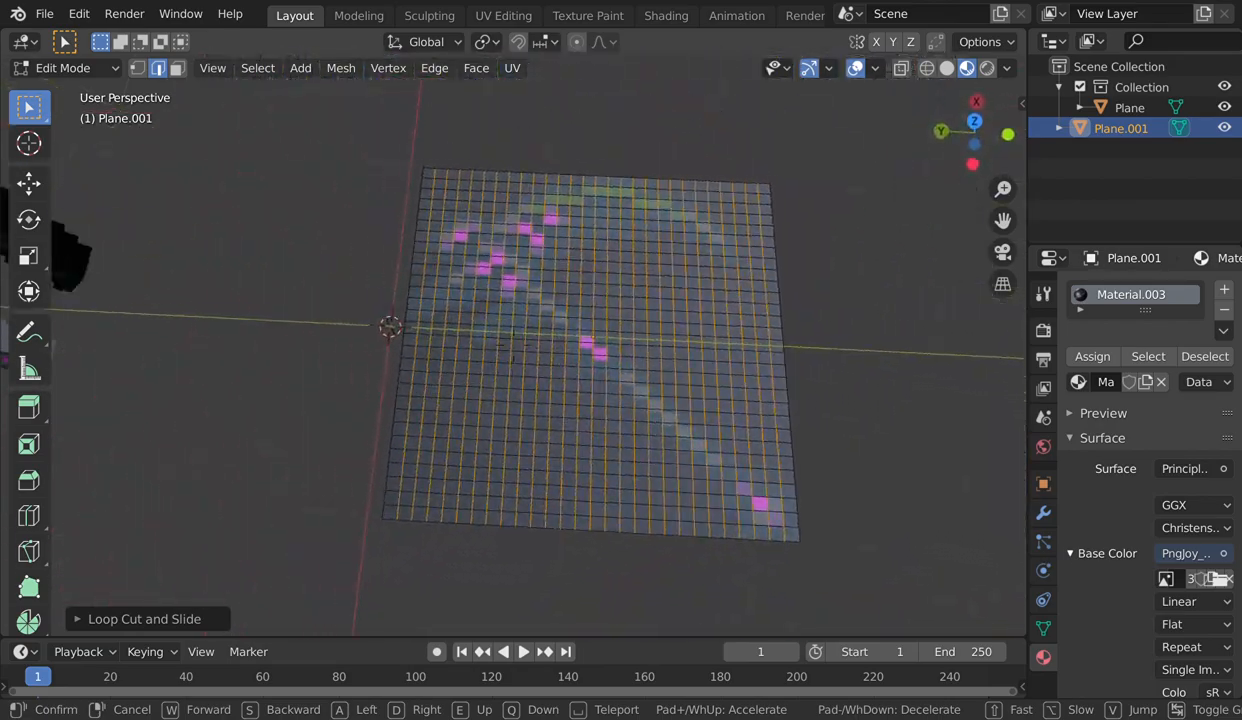
key(w)
key(s)
click(521, 352)
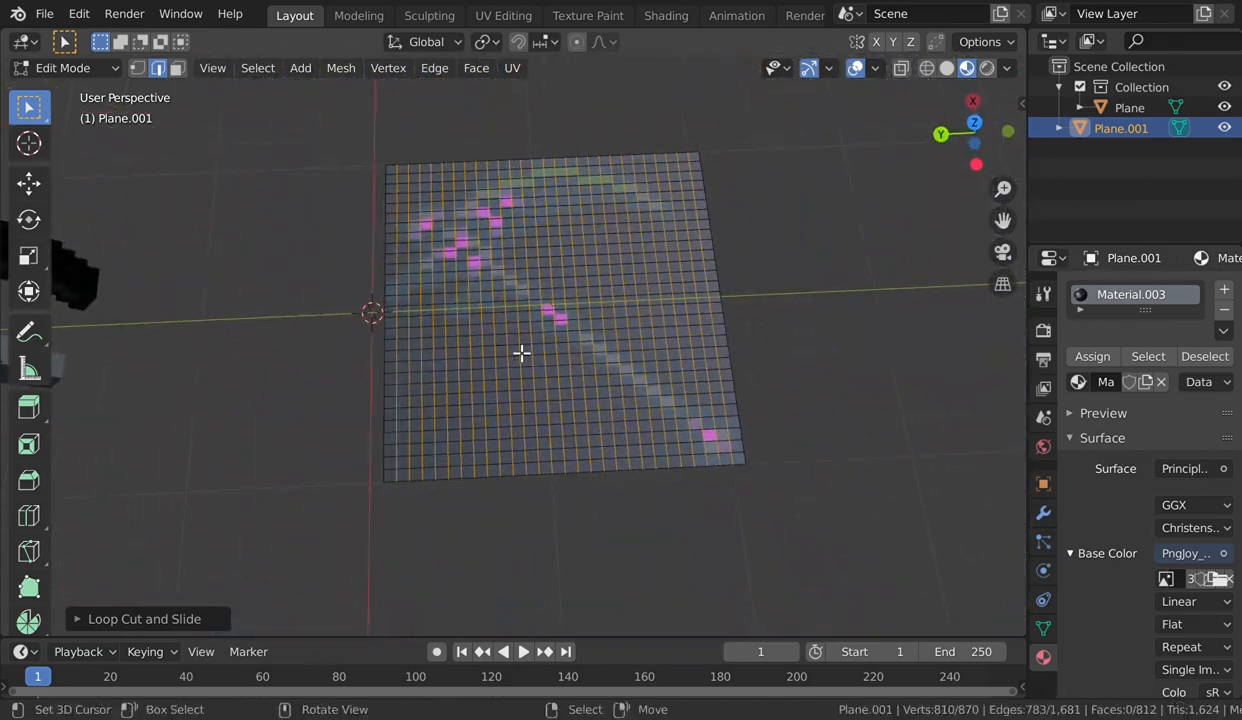
click(1045, 68)
key(shift+grave)
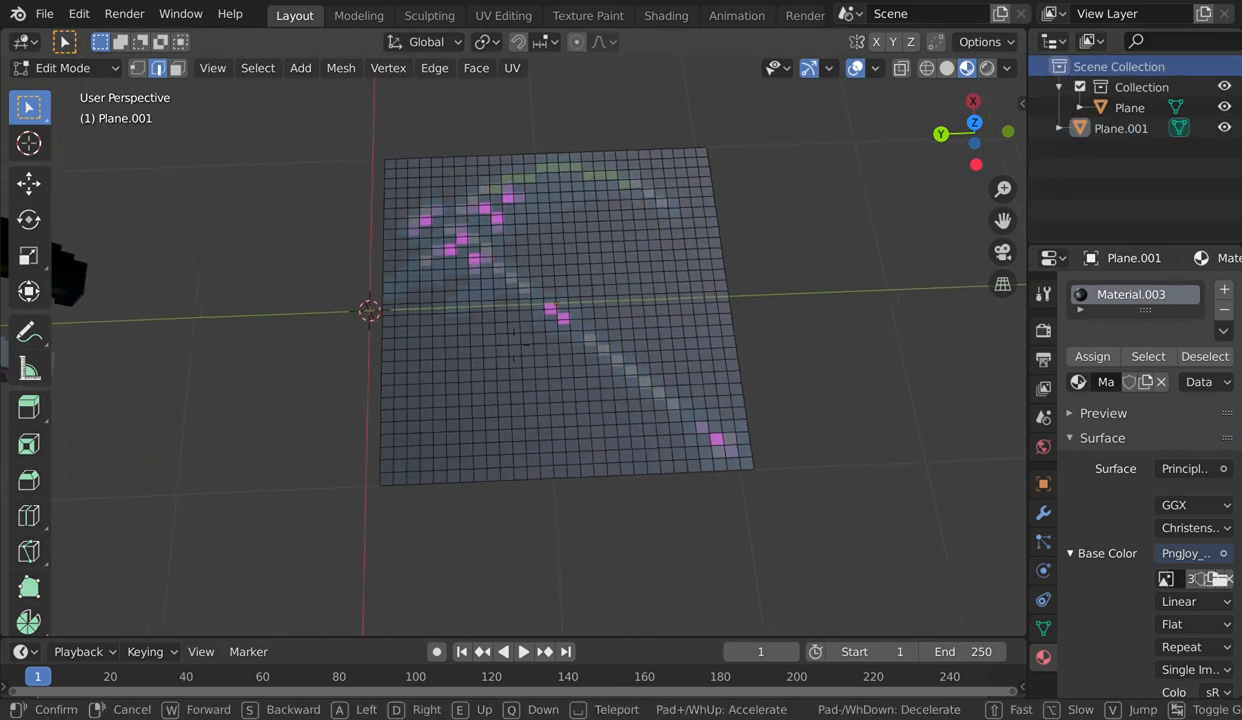
key(w)
key(s)
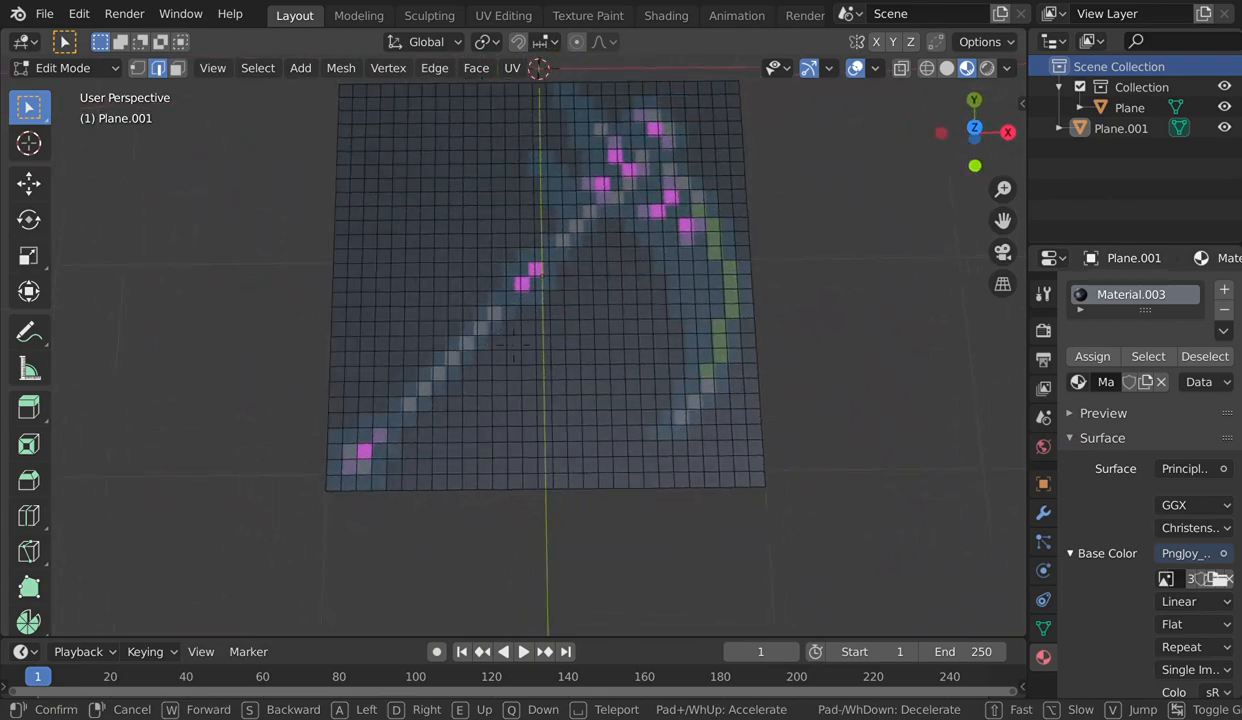
key(w)
key(w)
key(d)
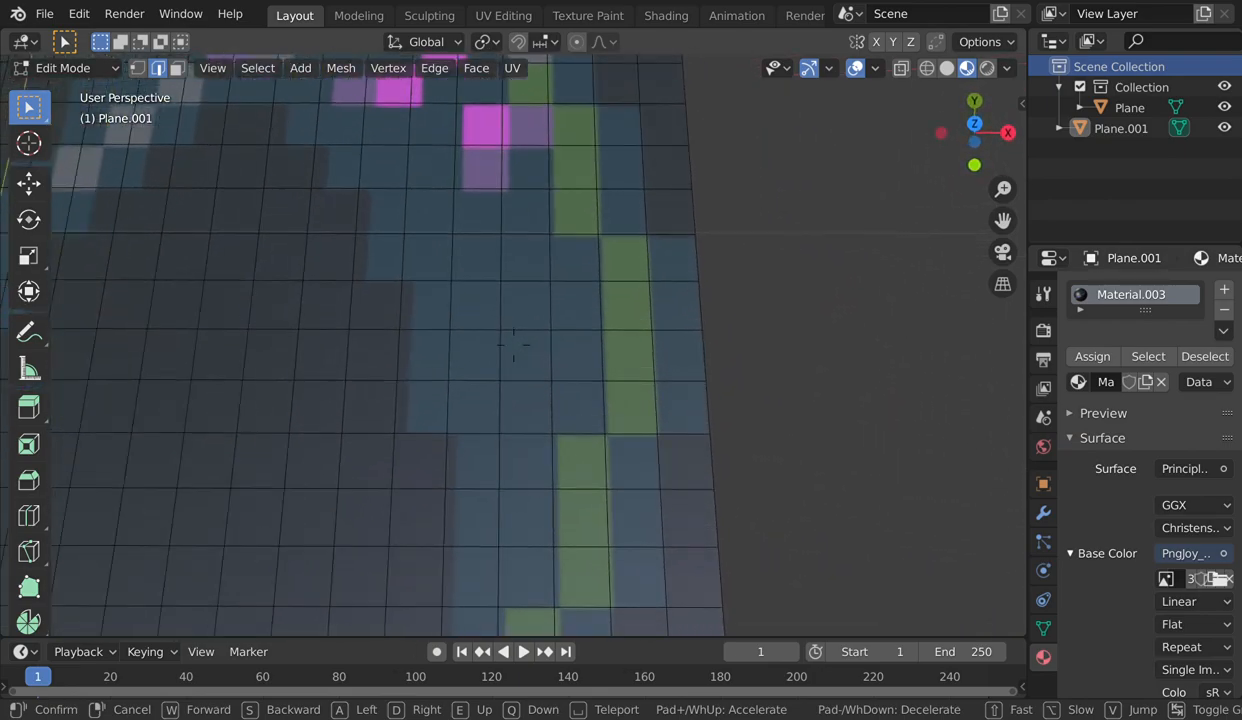
key(a)
key(w)
key(d)
key(s)
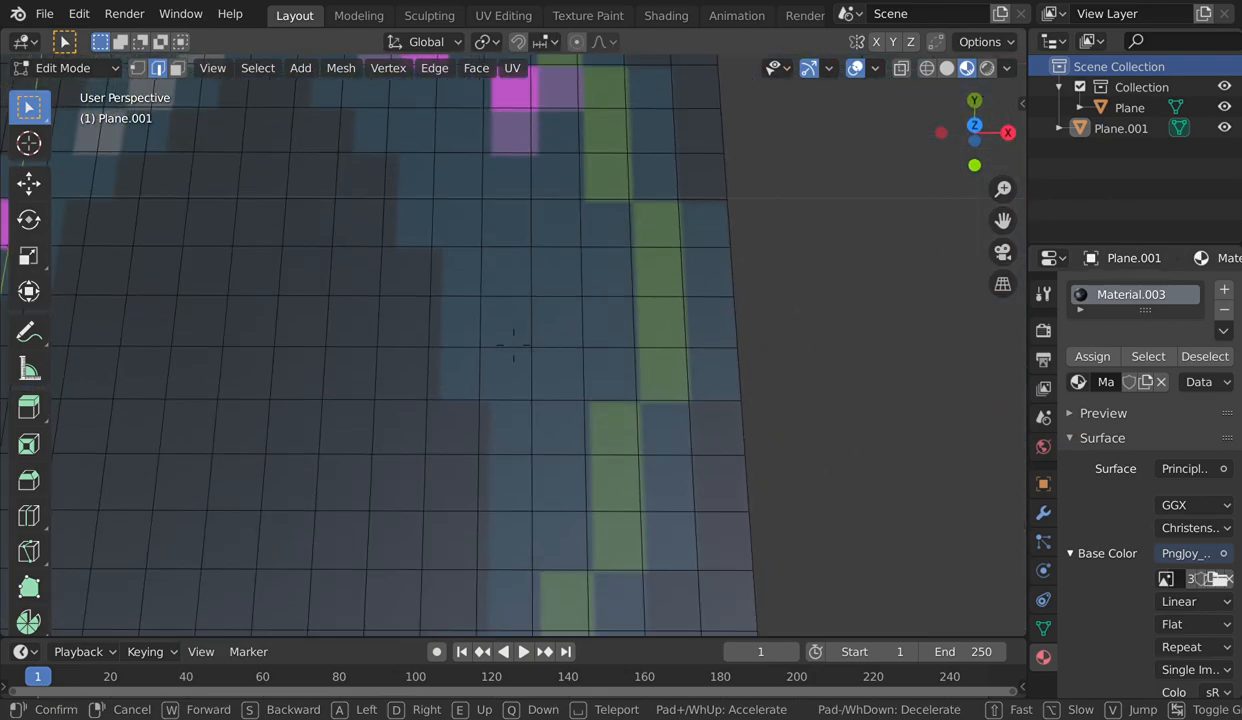
key(a)
key(s)
key(a)
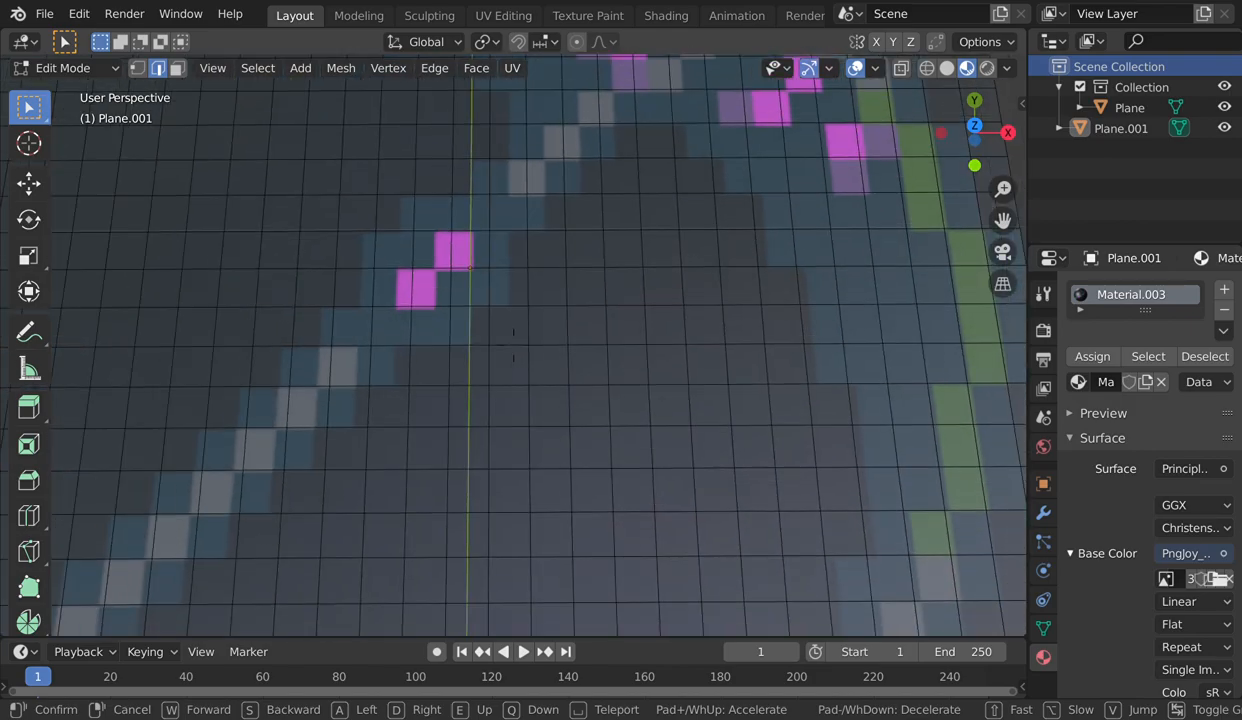
key(e)
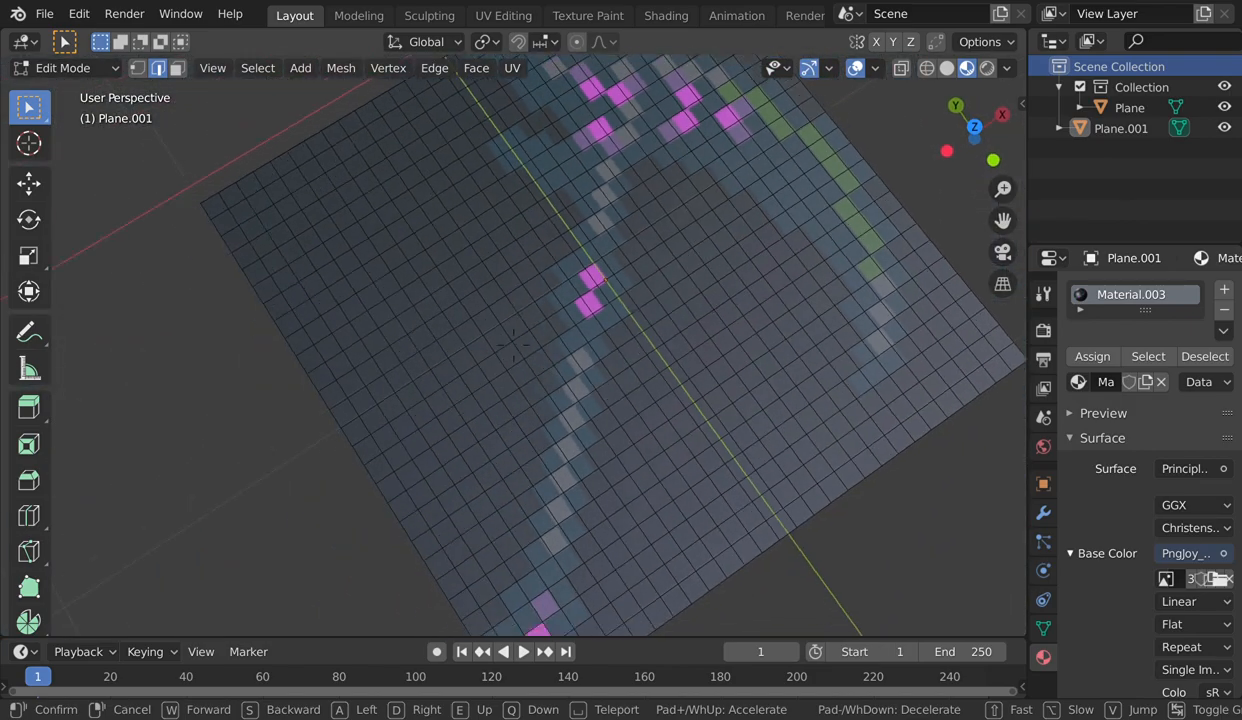
click(521, 352)
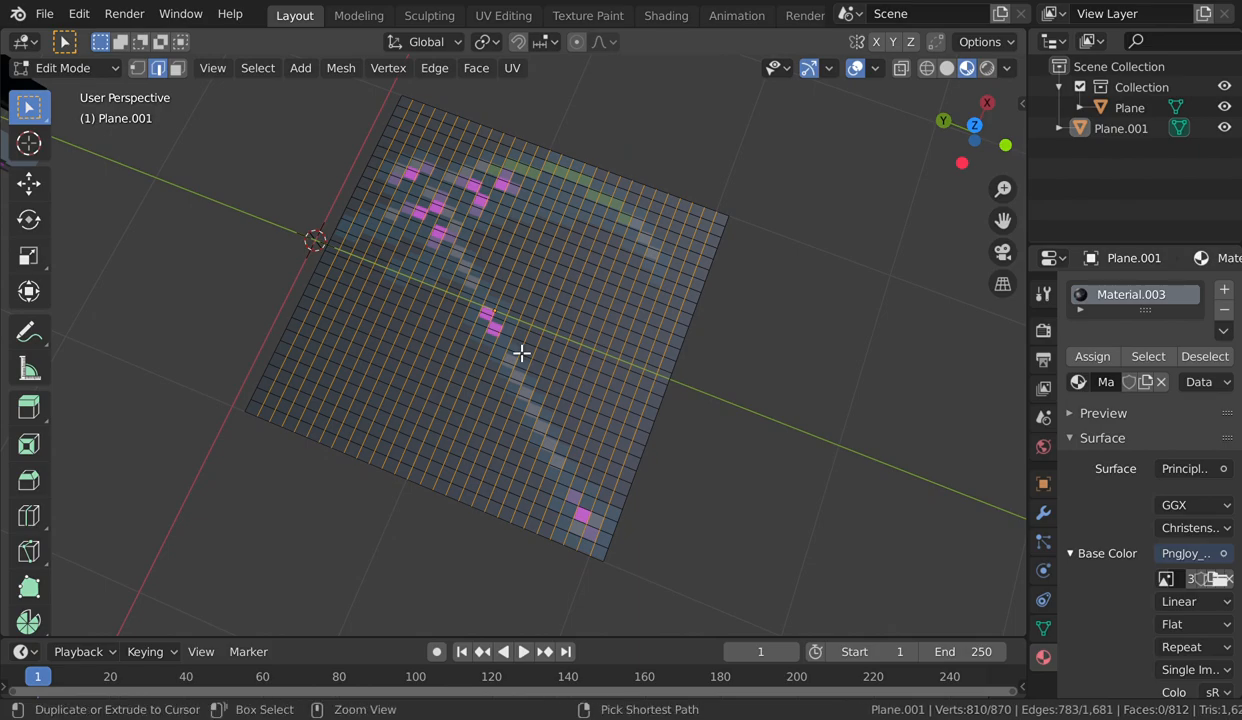
- Undo the grid cuts and add 29 evenly spaced loop cuts across the plane, parallel to the Y axis
key(ctrl+z)
key(ctrl+r)
scroll(670, 385, up, 18)
scroll(672, 386, up, 10)
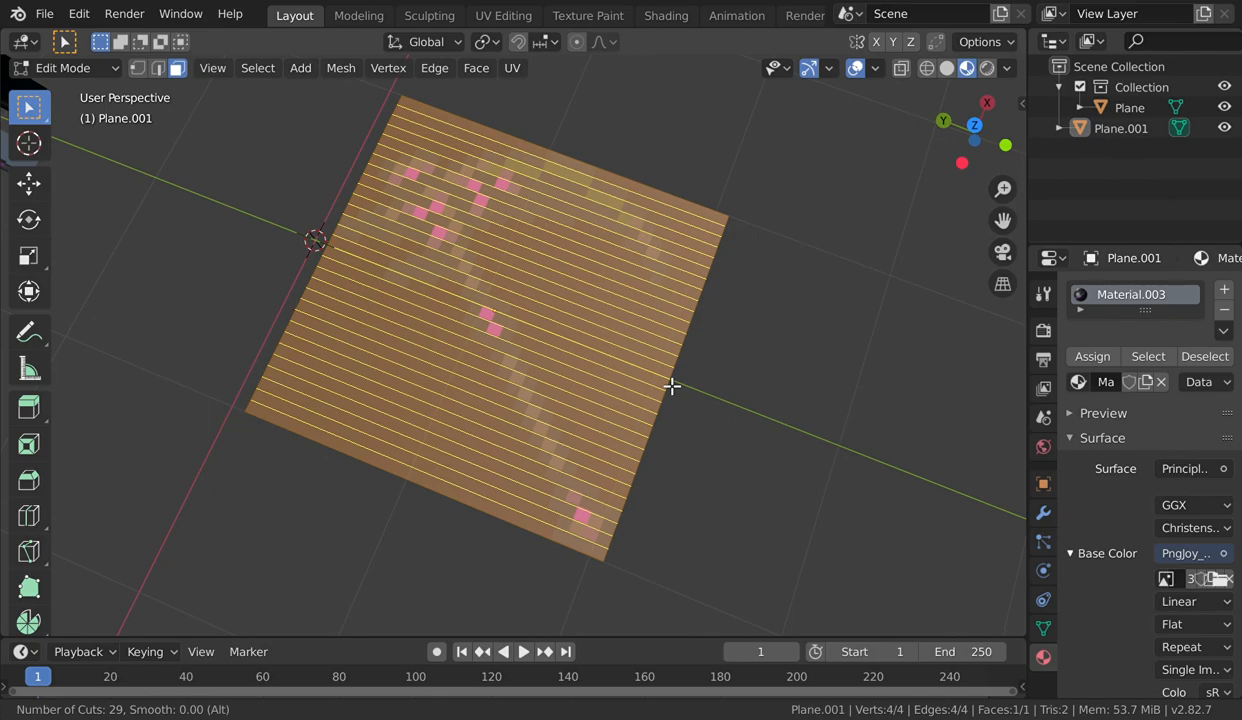
click(672, 386)
click(672, 386)
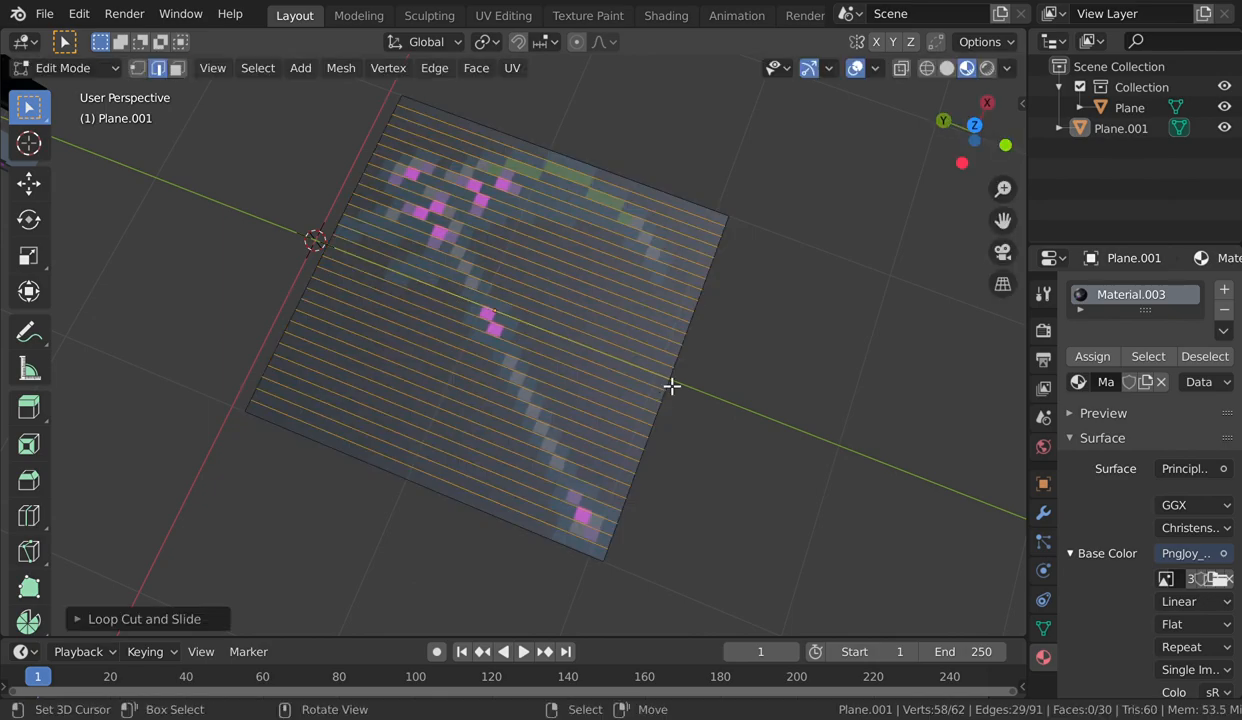
key(shift+grave)
key(d)
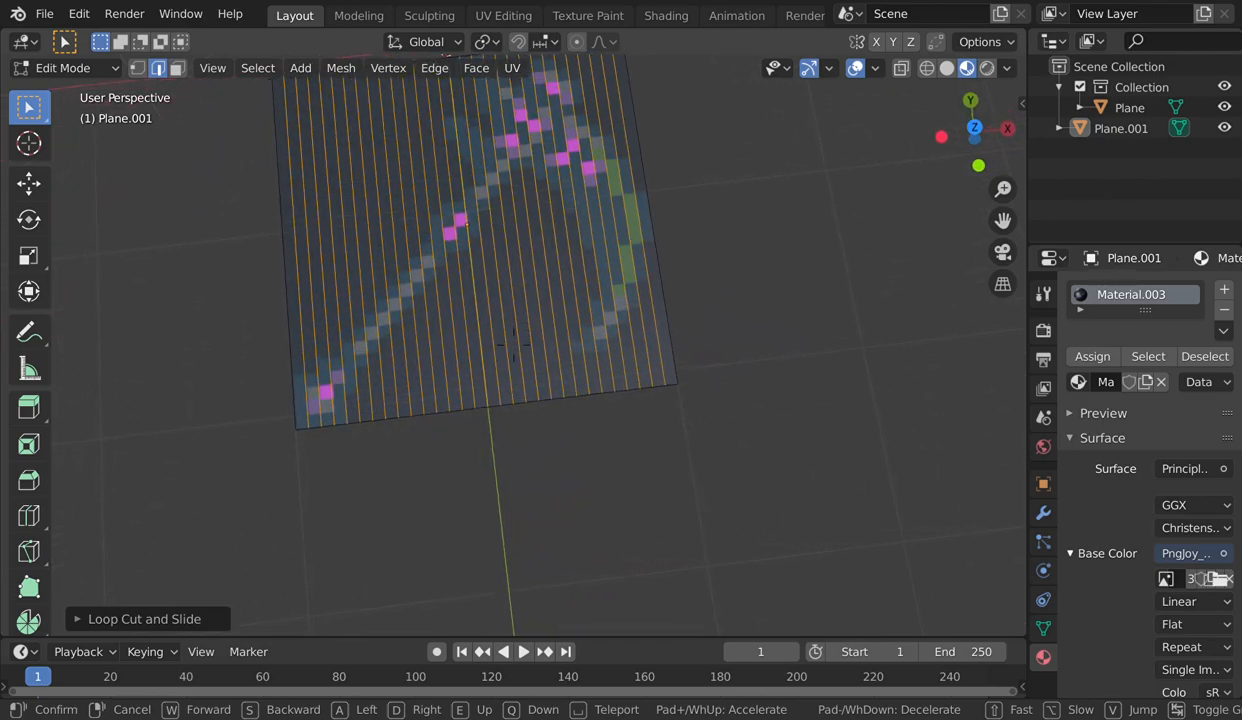
click(356, 279)
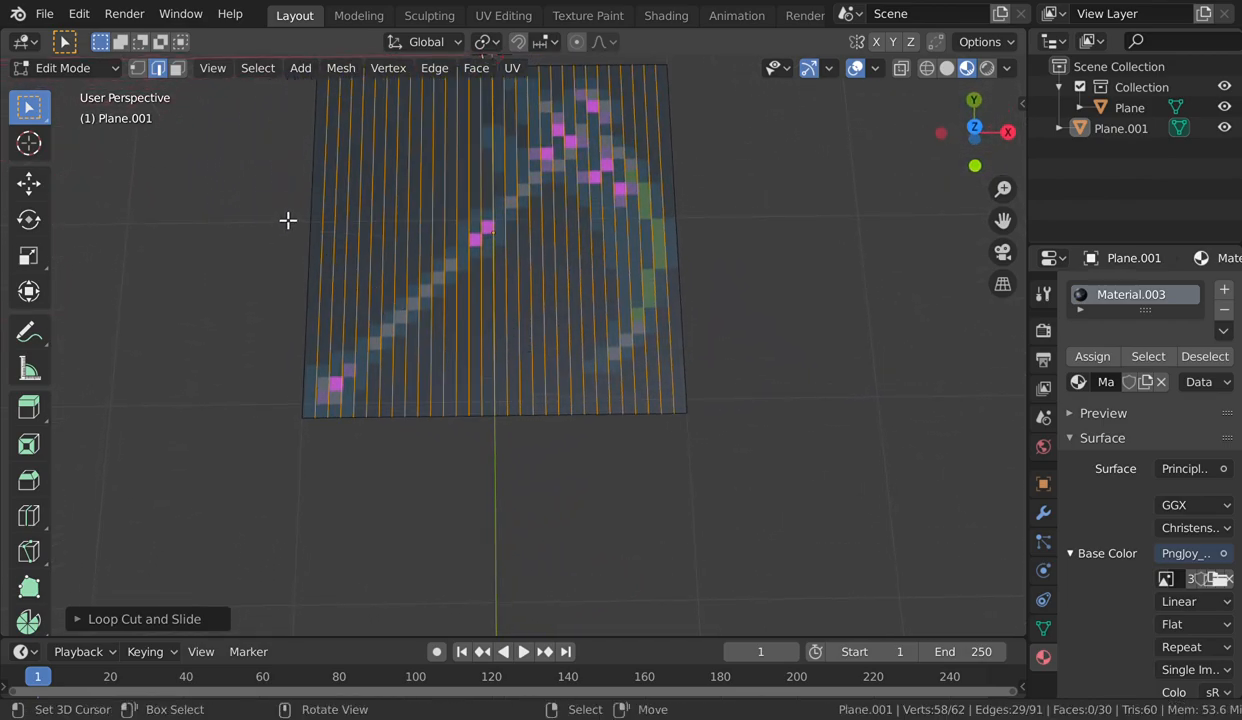
key(ctrl+r)
scroll(325, 228, up, 7)
scroll(325, 228, up, 14)
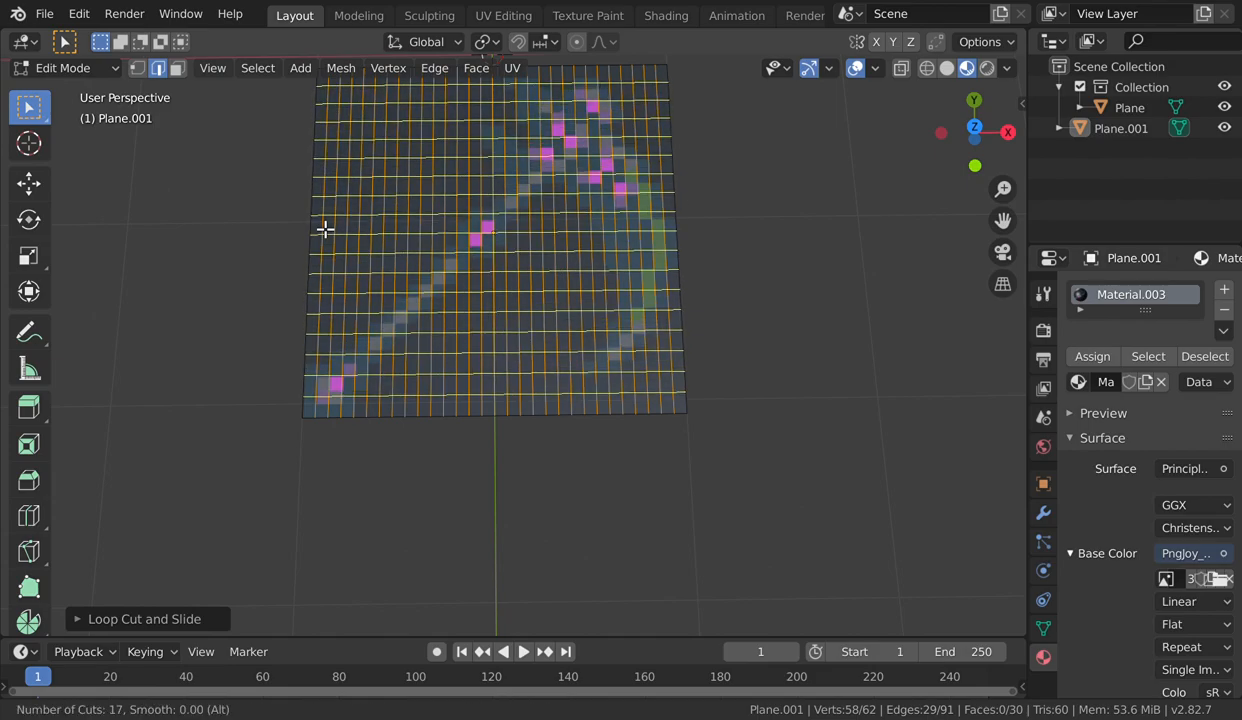
scroll(325, 228, up, 1)
scroll(325, 228, up, 3)
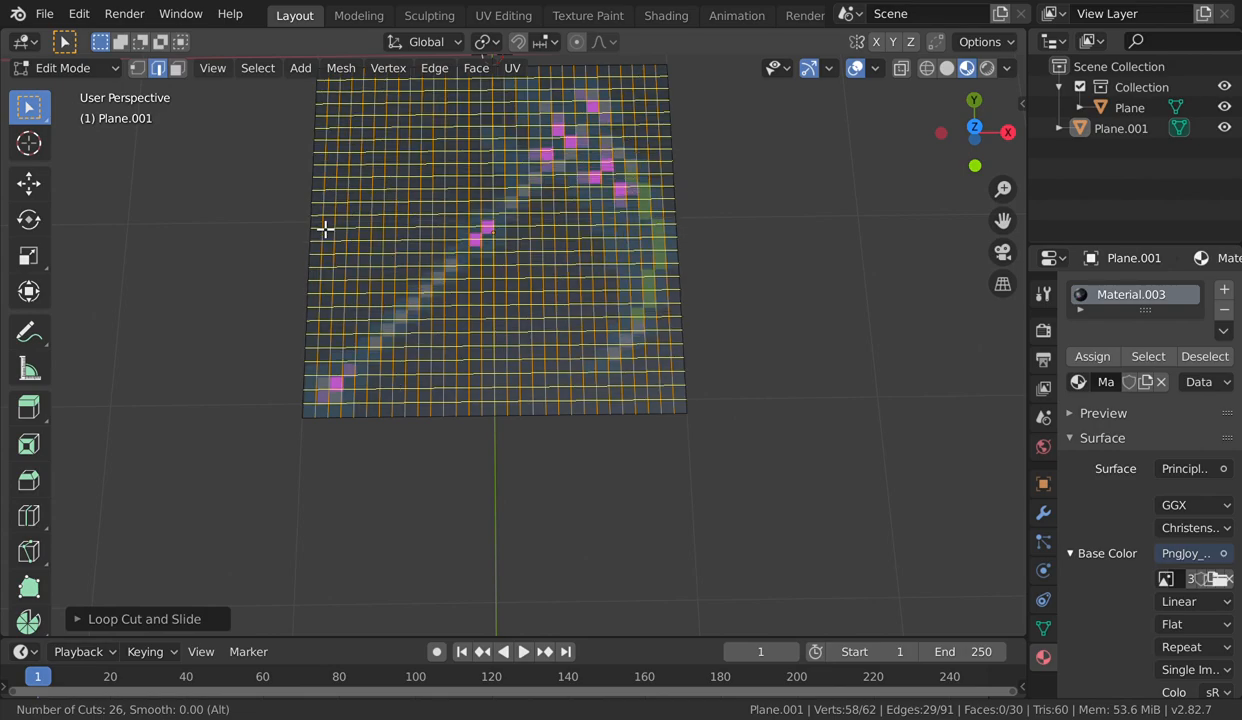
click(325, 228)
- Add 27 evenly spaced loop cuts parallel to the X axis, crossing the existing cuts to form a grid
key(shift+grave)
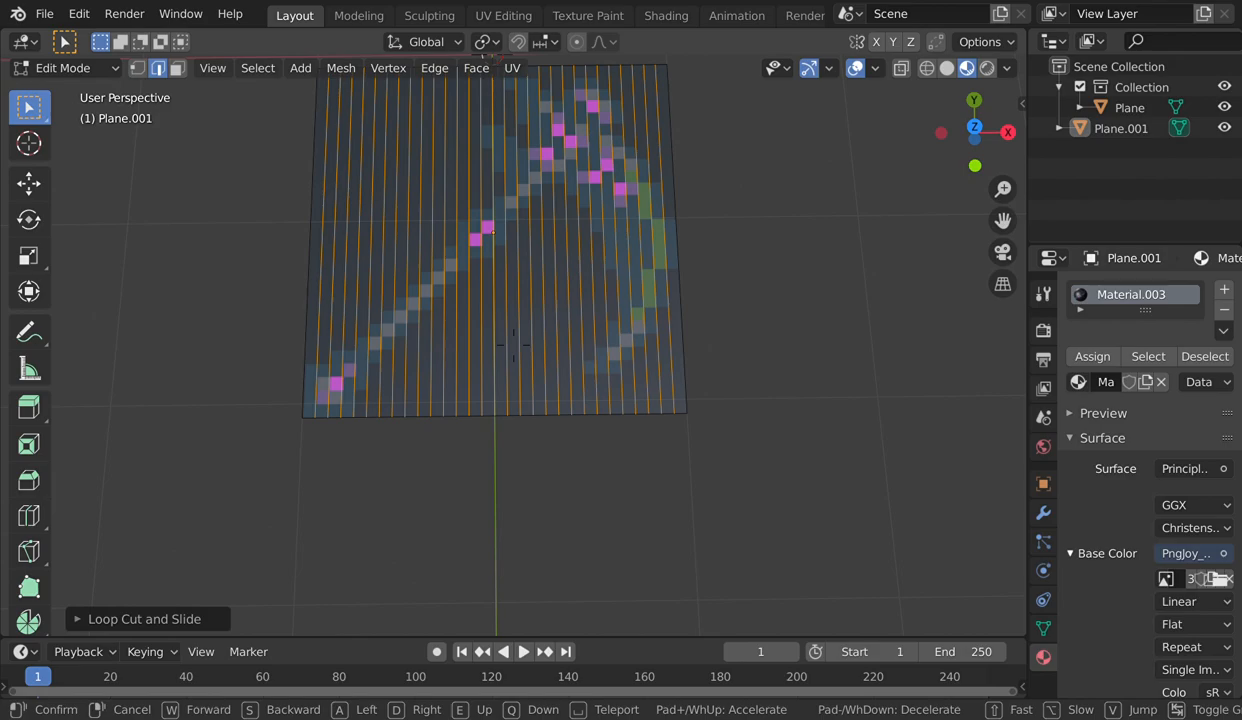
key(w)
key(s)
key(w)
key(s)
click(454, 370)
key(ctrl+r)
scroll(336, 378, up, 16)
scroll(336, 378, up, 11)
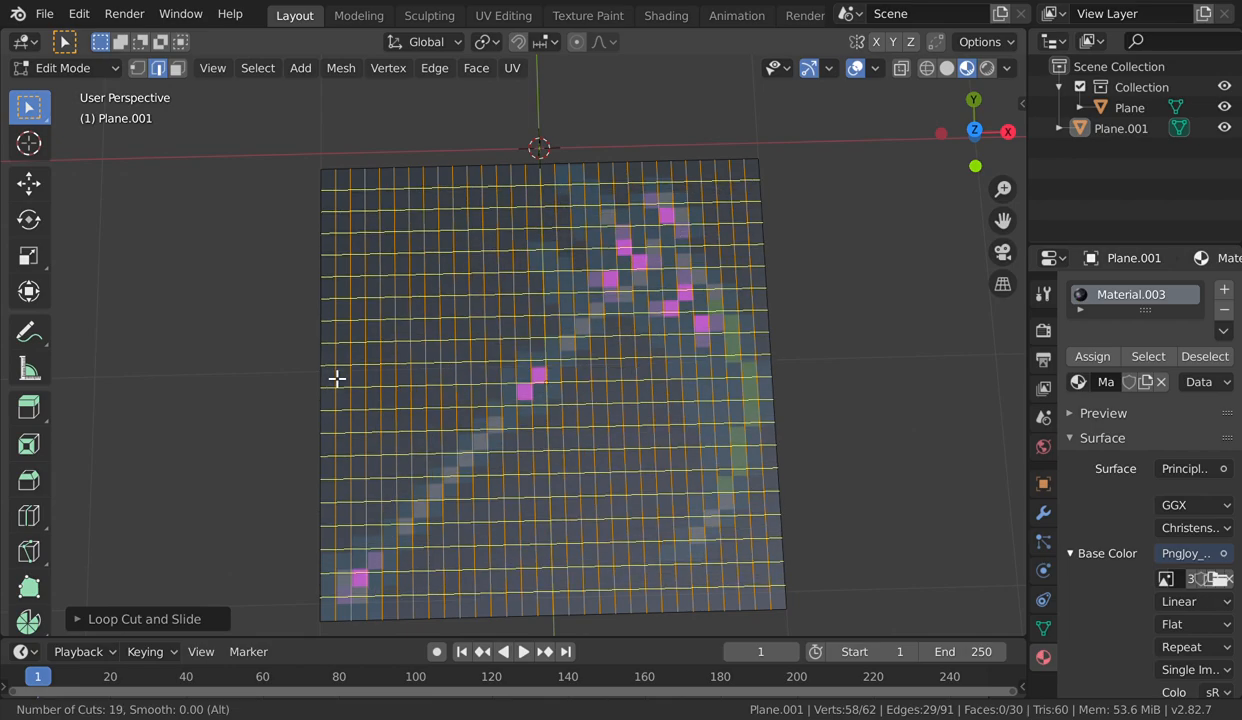
scroll(336, 378, down, 1)
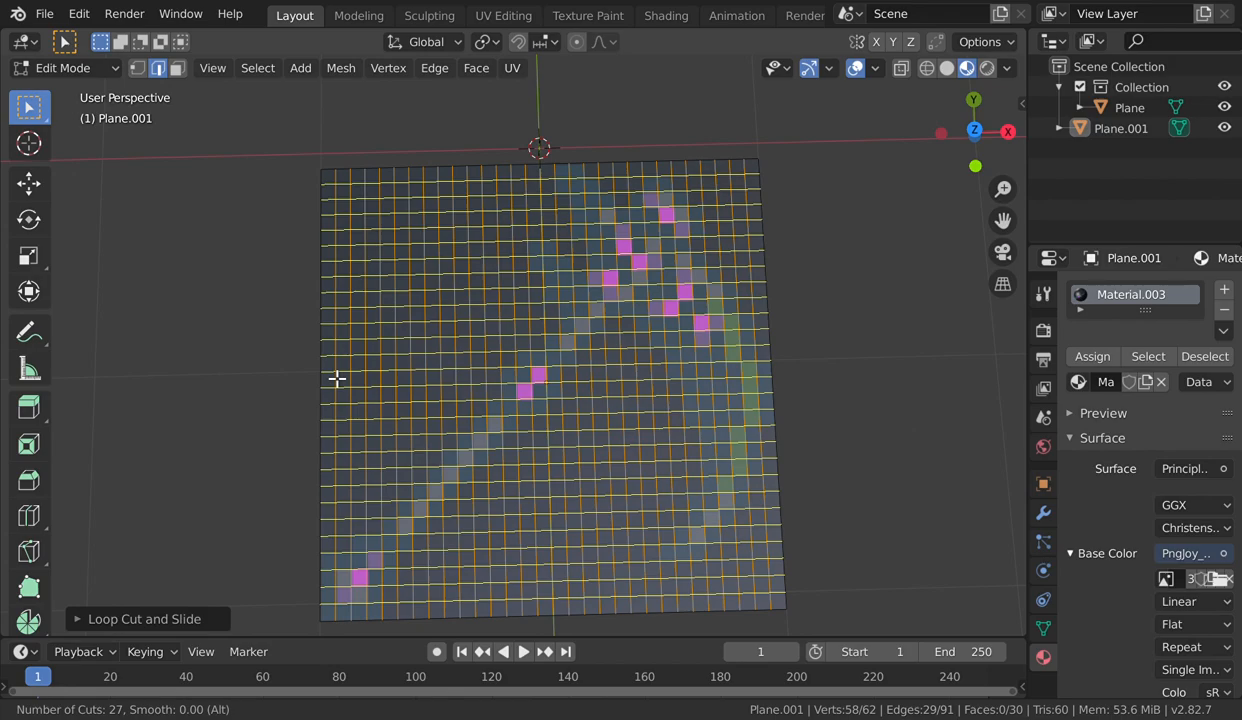
click(336, 378)
click(336, 378)
- Check the finished grid's alignment with the scythe's pixels on the blade and handle, and clear the edge selection
key(shift+grave)
key(w)
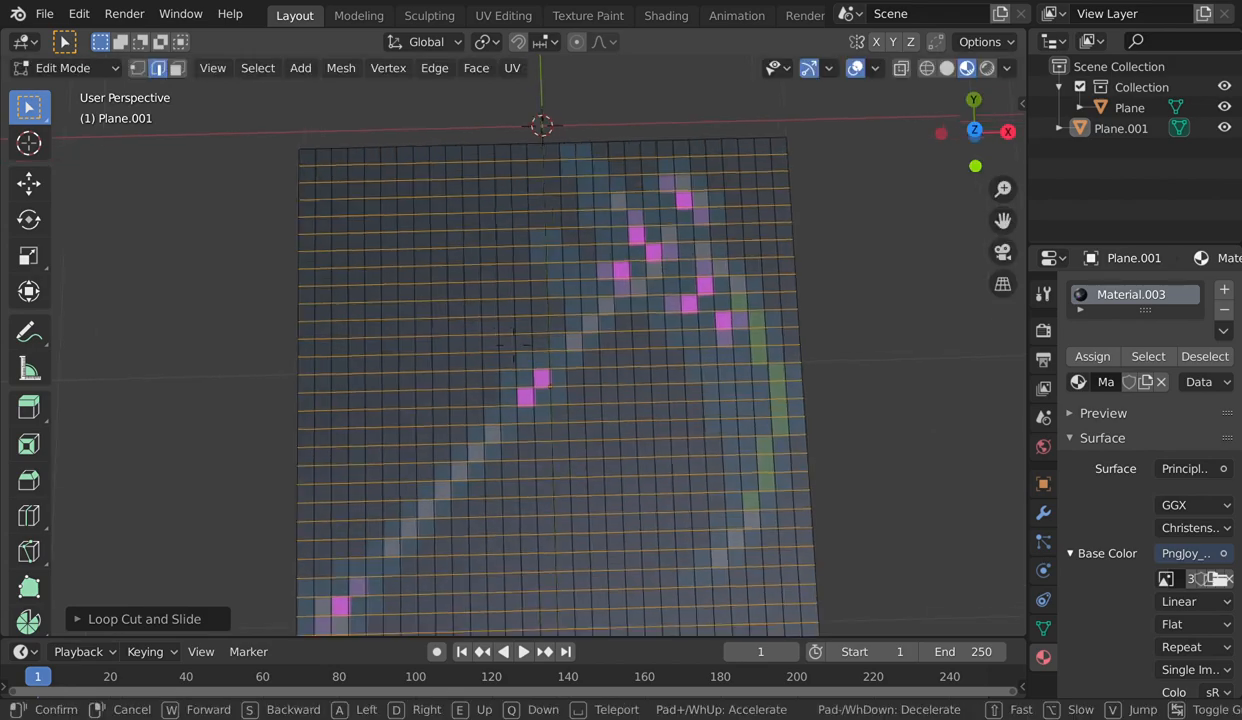
key(w)
key(d)
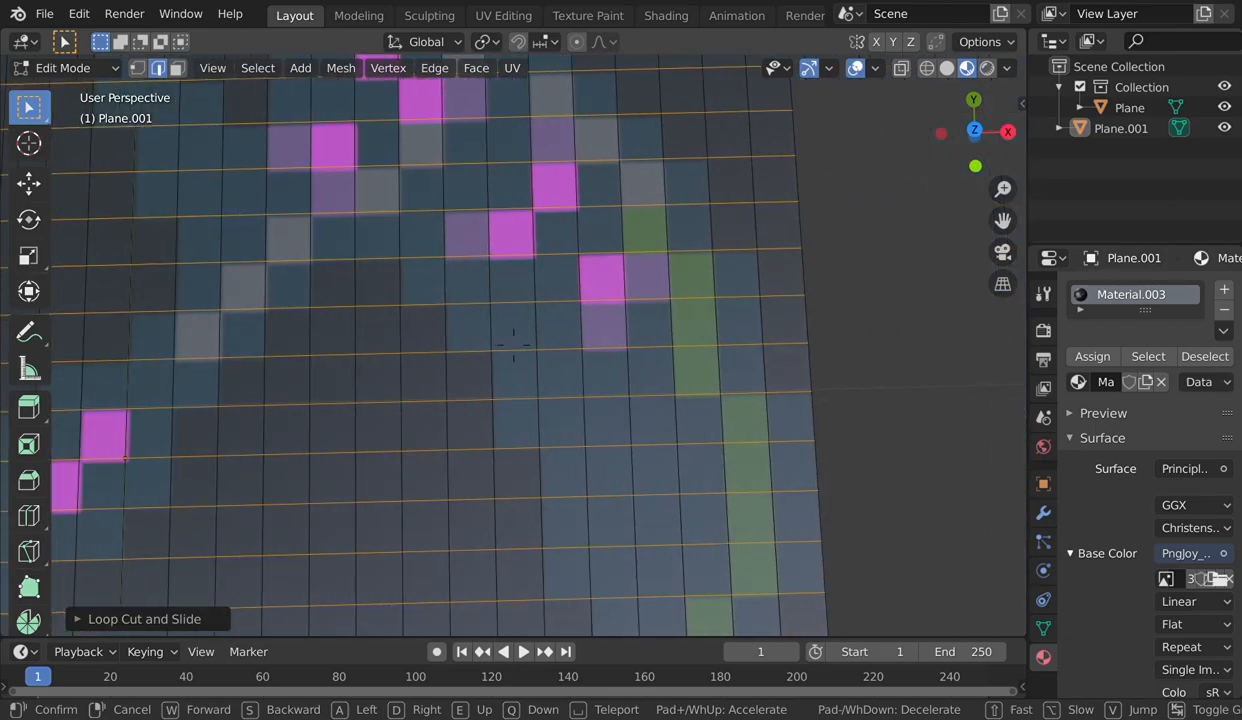
key(a)
key(s)
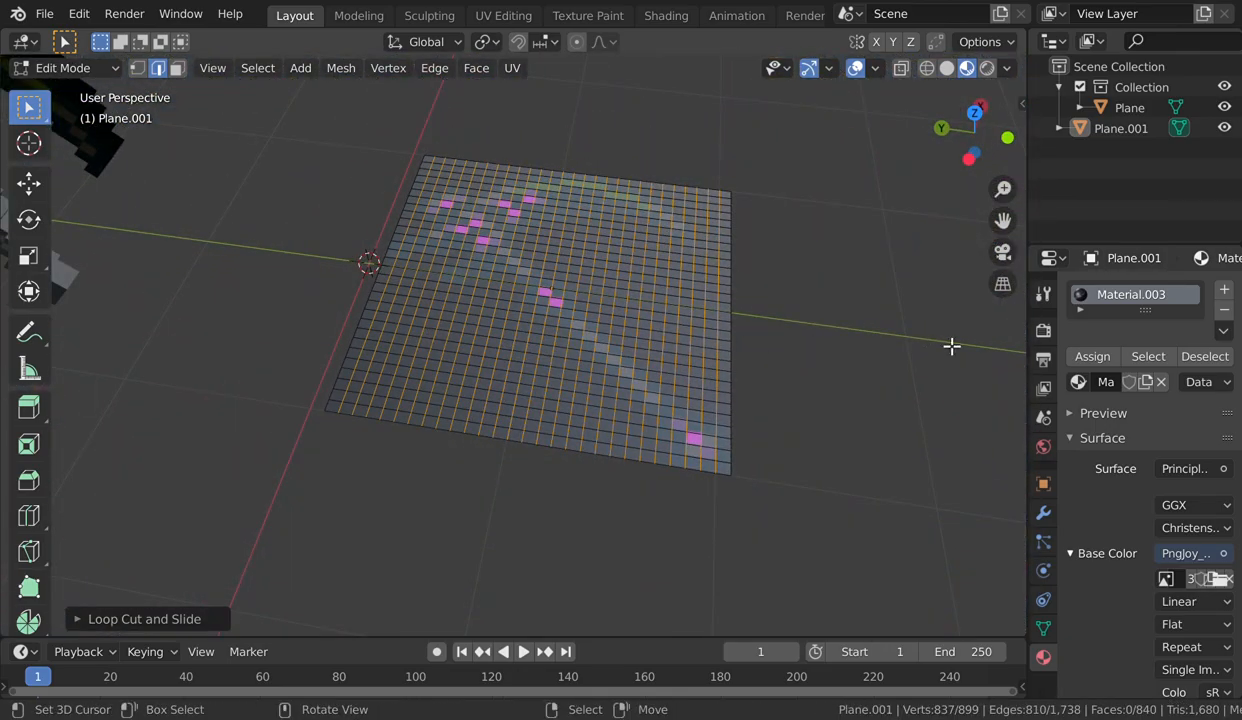
key(w)
key(a)
key(s)
key(w)
key(d)
key(s)
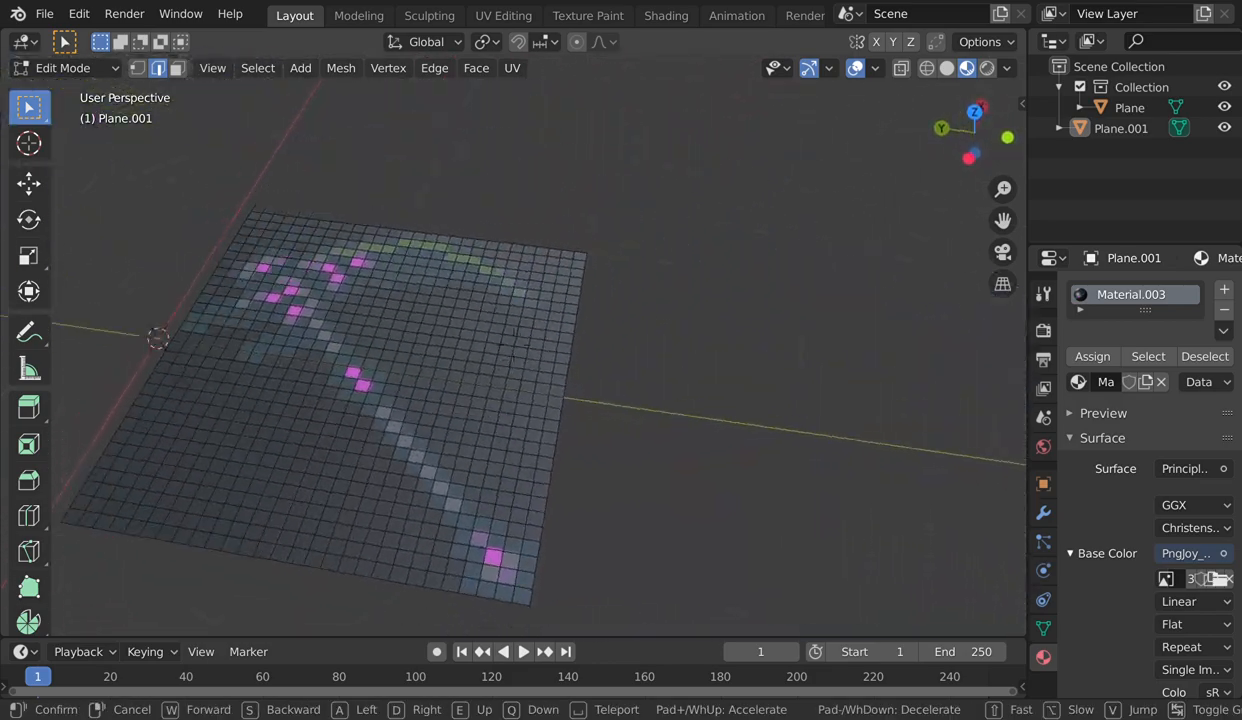
key(w)
key(a)
key(s)
click(390, 417)
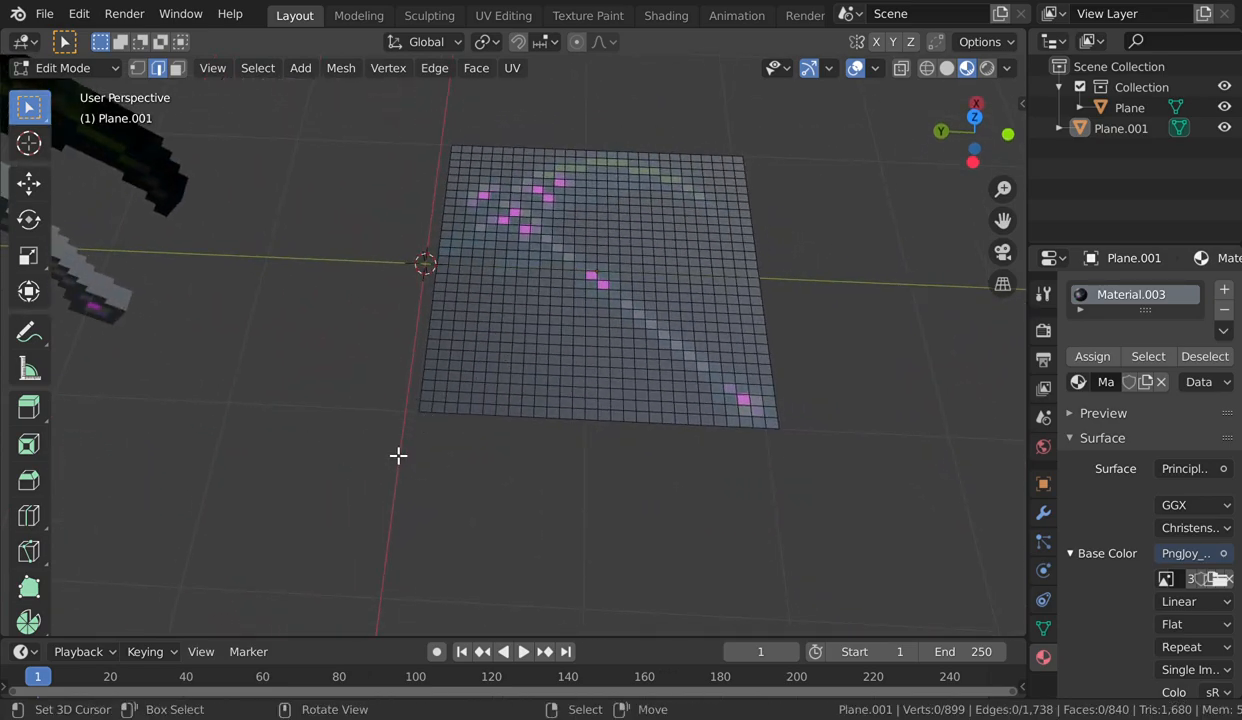
- Delete the faces of the large empty block in the plane's corner on the handle's outer side
drag(402, 436, 556, 308)
key(x)
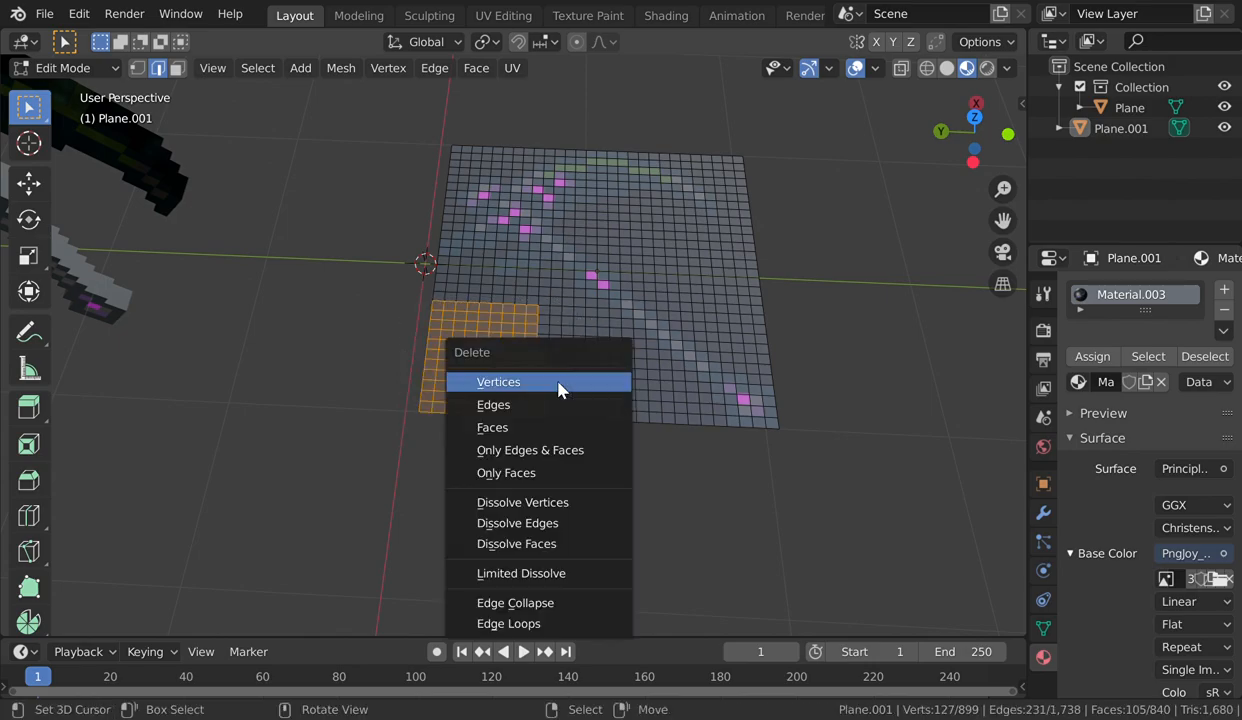
click(546, 430)
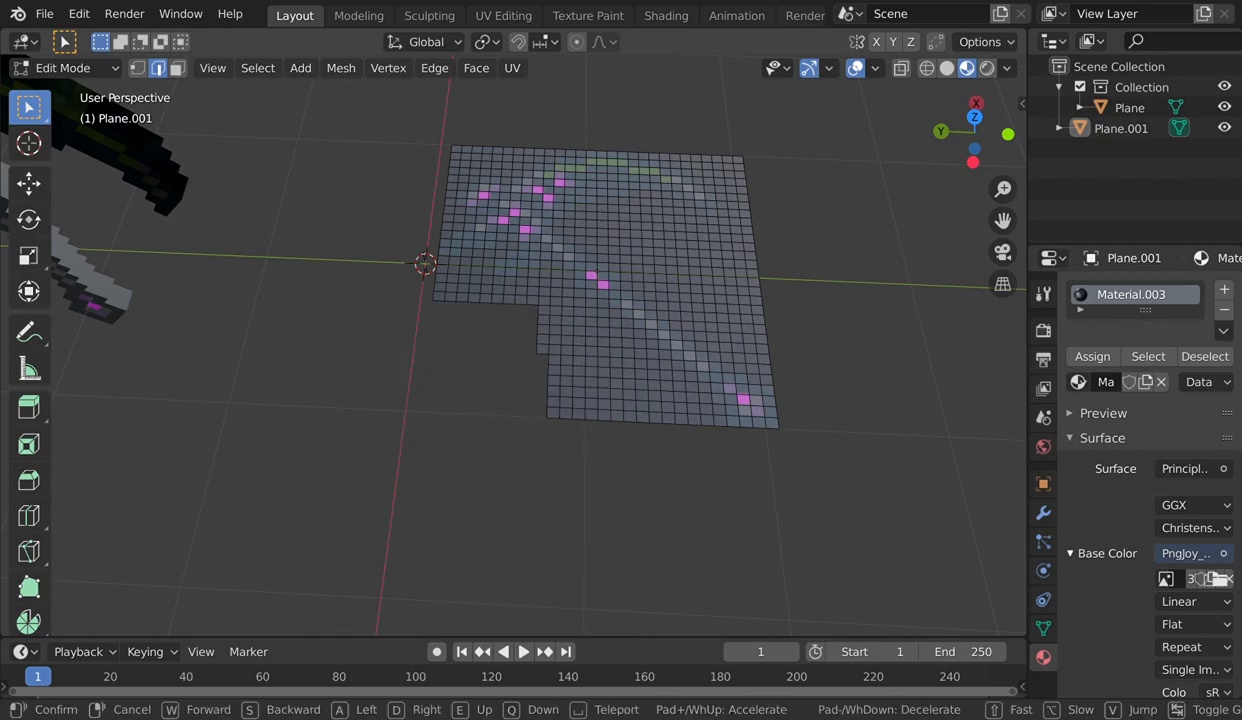
- In face selection mode, delete six background faces in a stepped line bordering the outline at the handle's lower end
key(shift+grave)
key(s)
key(d)
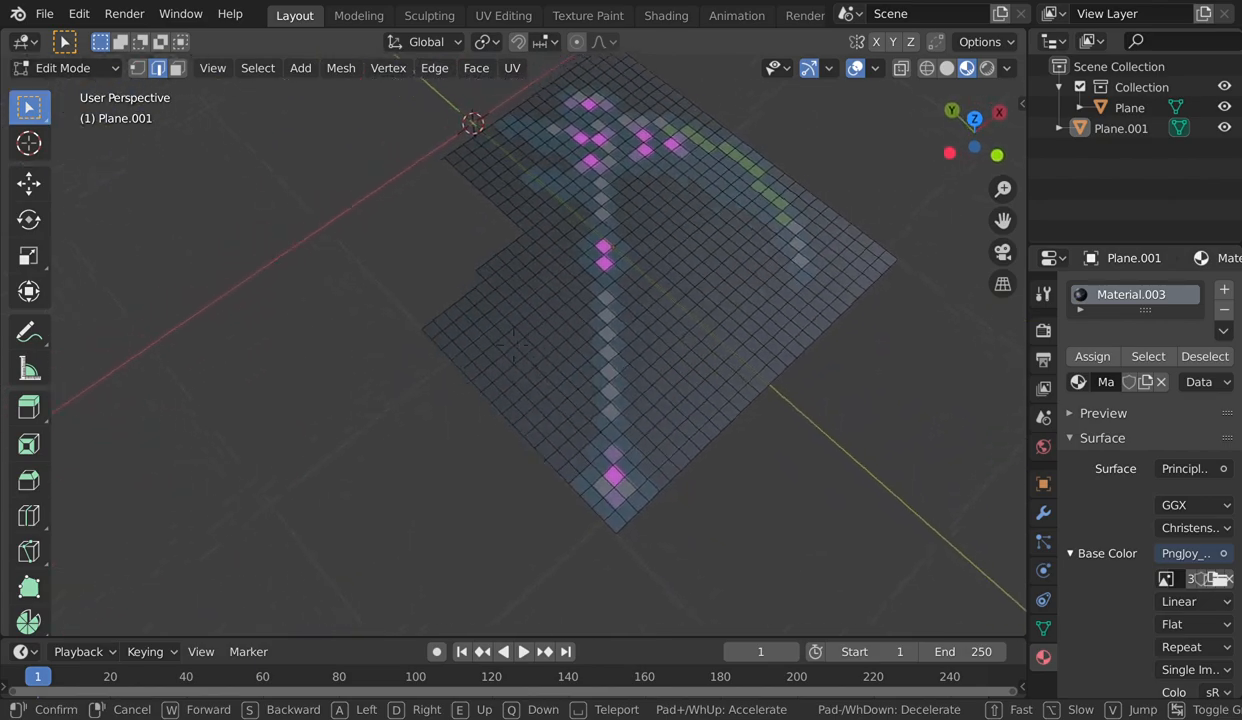
key(a)
key(w)
click(578, 372)
key(shift+grave)
key(s)
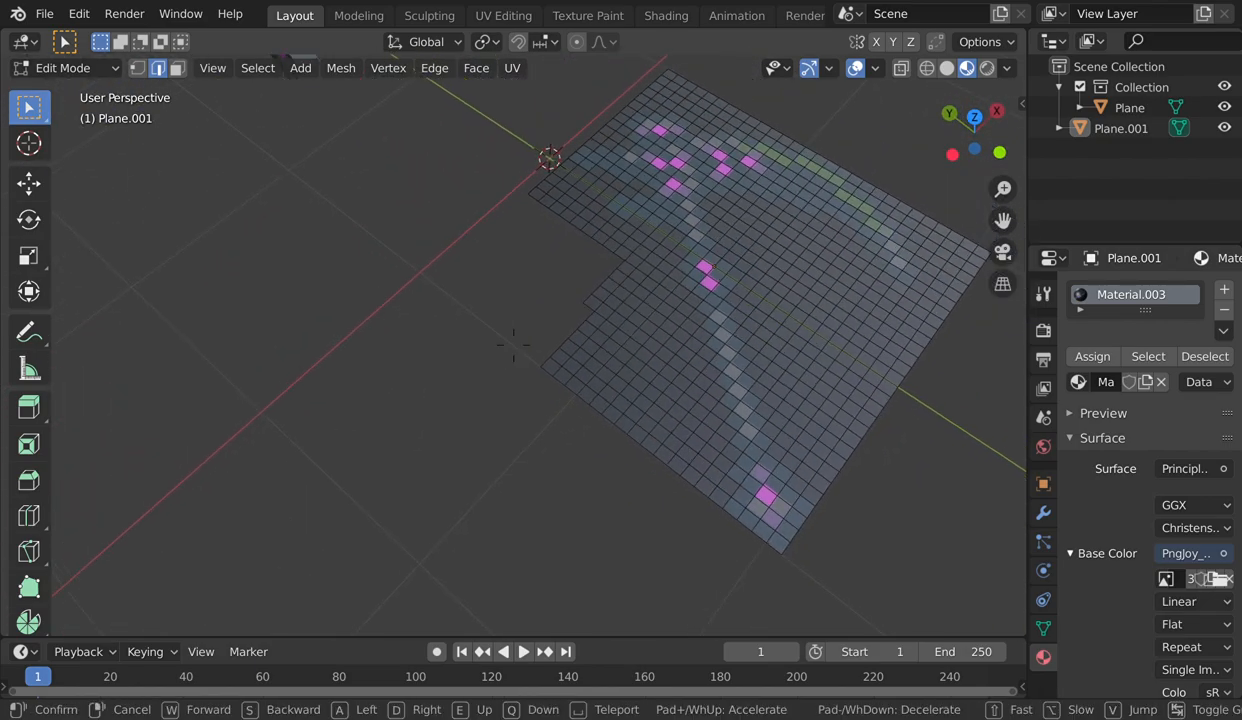
key(w)
click(586, 378)
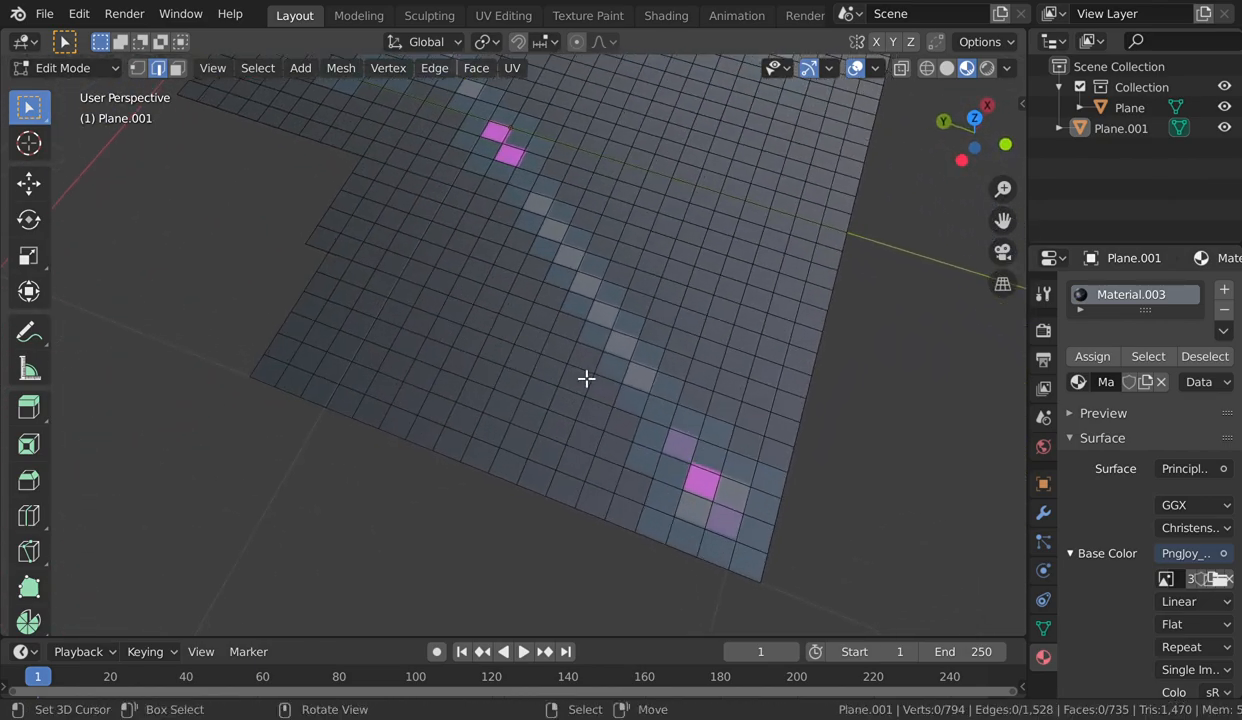
shift+click(615, 506)
click(177, 68)
shift+click(620, 508)
shift+click(630, 488)
shift+click(605, 470)
shift+click(612, 443)
shift+click(617, 426)
shift+click(596, 412)
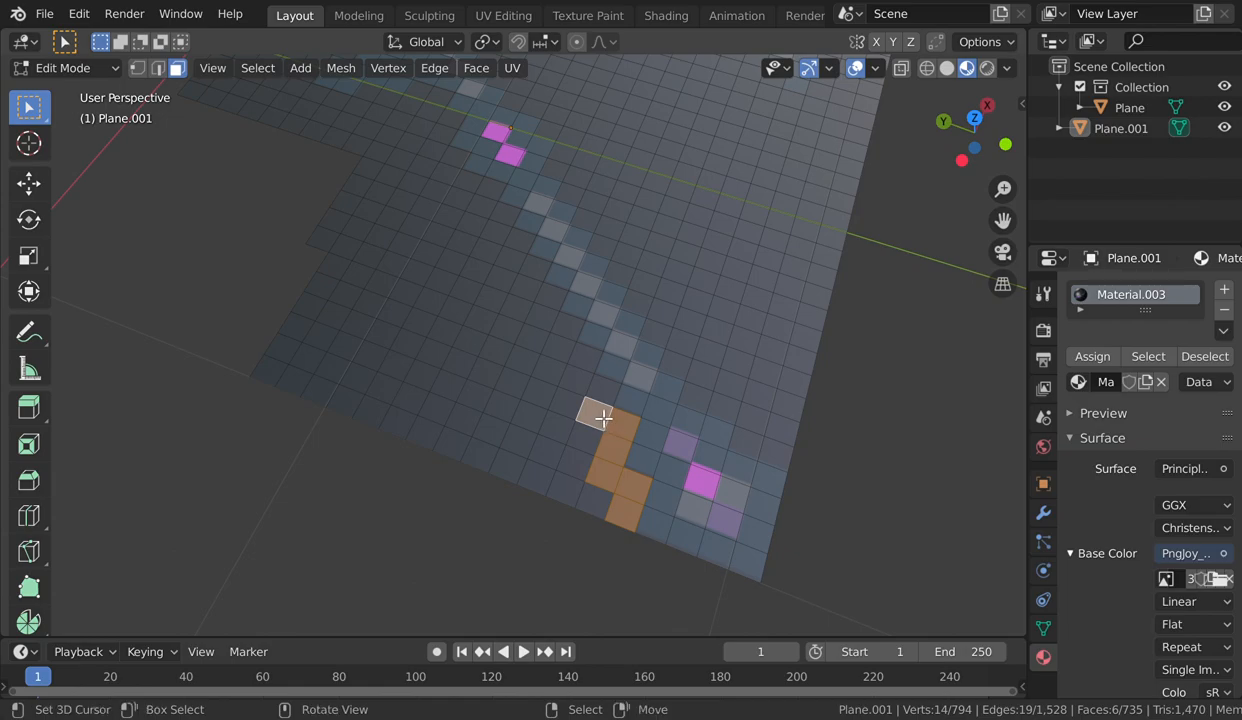
key(x)
click(604, 417)
- Delete the background faces along the handle's outer side, from the handle's lower end up to the scythe's head
middle_drag(604, 417, 519, 352)
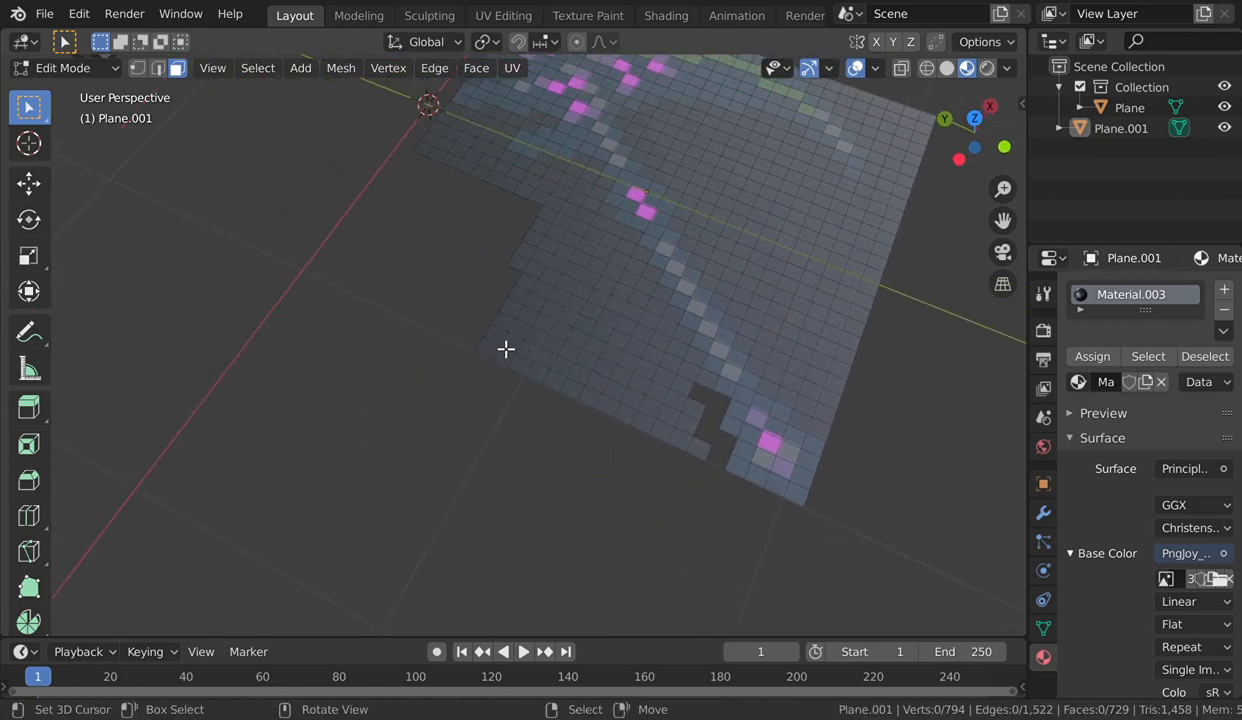
key(c)
mouse_move(499, 344)
mouse_down()
mouse_move(477, 369)
mouse_move(660, 407)
mouse_move(574, 294)
mouse_move(548, 300)
mouse_move(513, 244)
mouse_move(538, 200)
mouse_move(466, 191)
mouse_move(448, 170)
mouse_move(452, 130)
mouse_move(483, 148)
mouse_up()
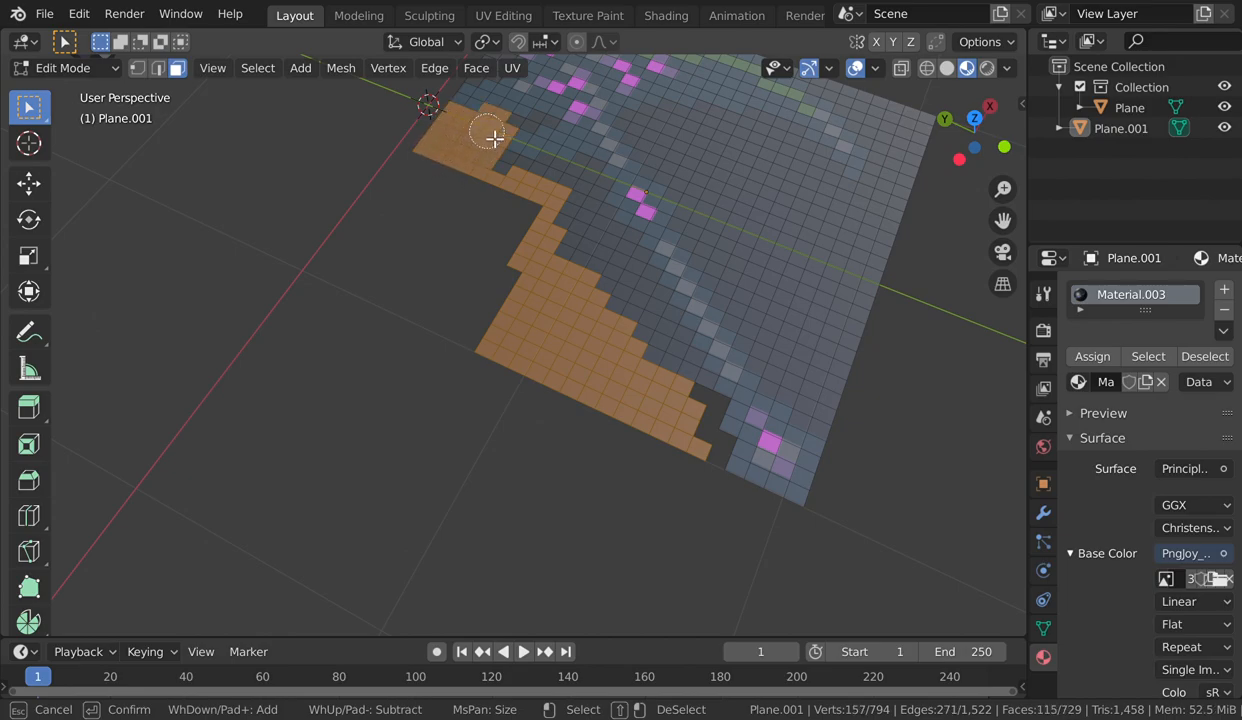
mouse_move(489, 152)
mouse_down()
mouse_move(499, 188)
mouse_move(585, 189)
mouse_move(590, 247)
mouse_move(613, 256)
mouse_move(665, 374)
mouse_move(675, 364)
mouse_up()
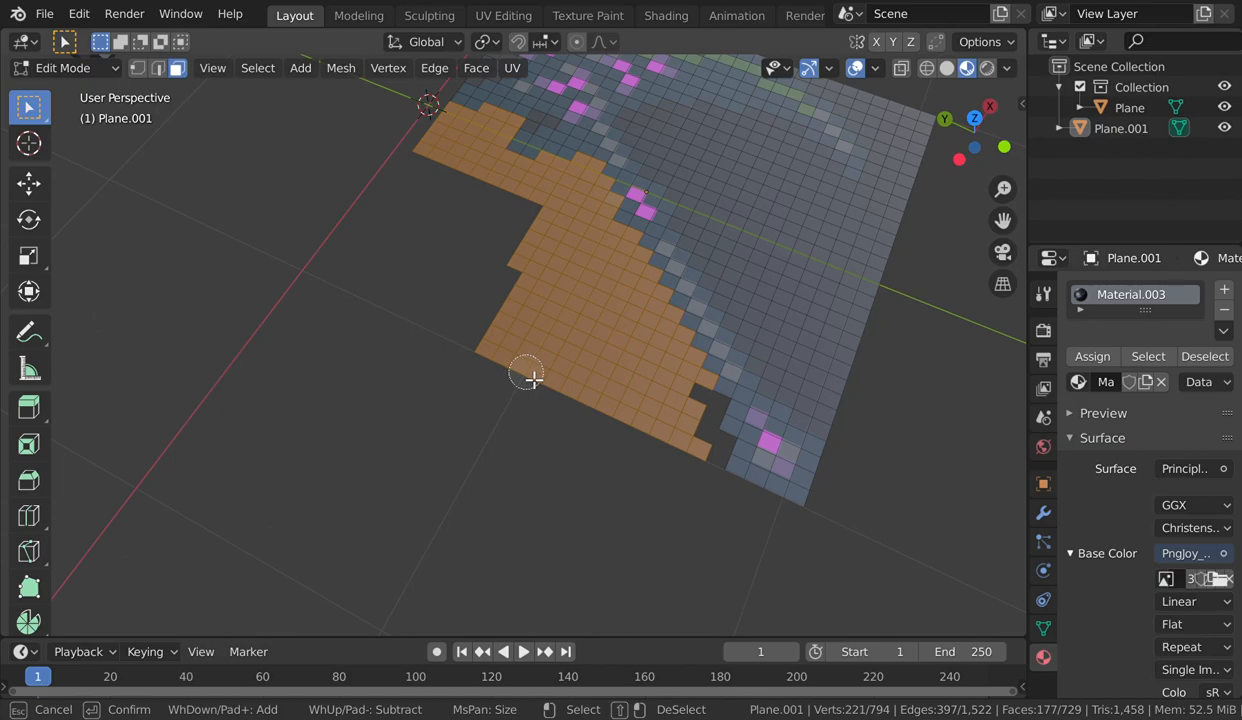
key(Escape)
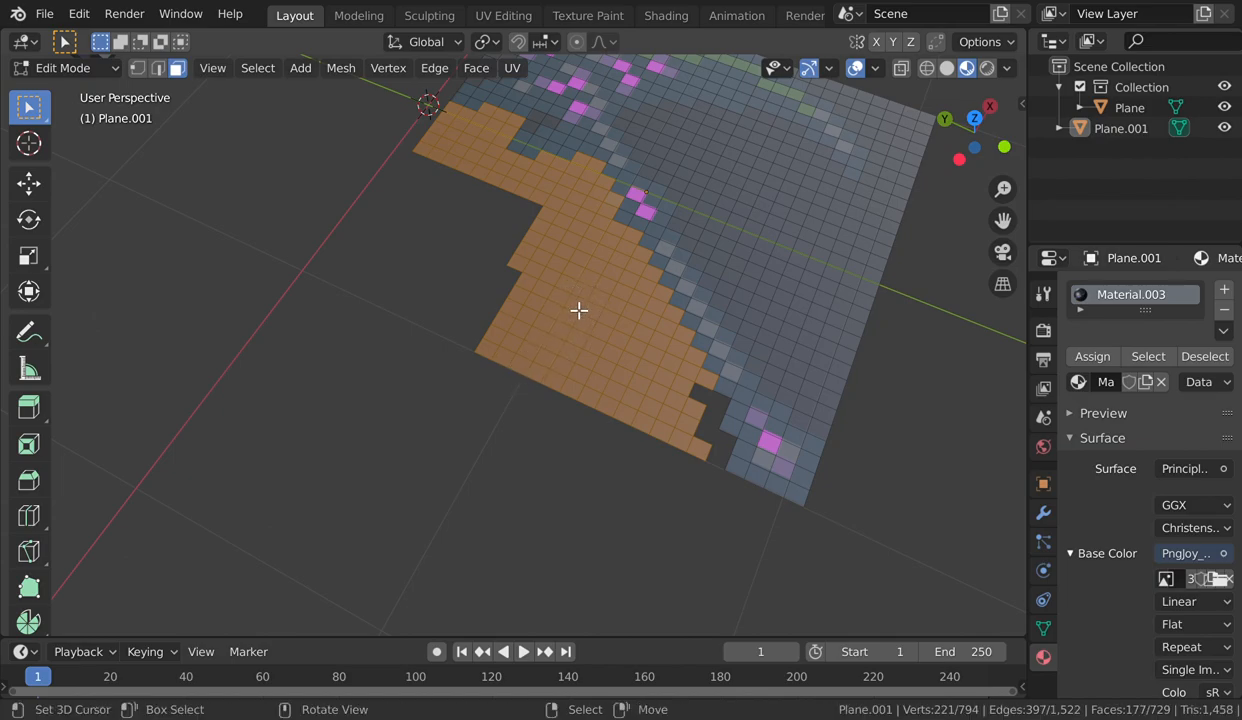
key(x)
click(572, 303)
- Delete the three background faces left in the gap between the two prongs on the scythe's head
key(shift+grave)
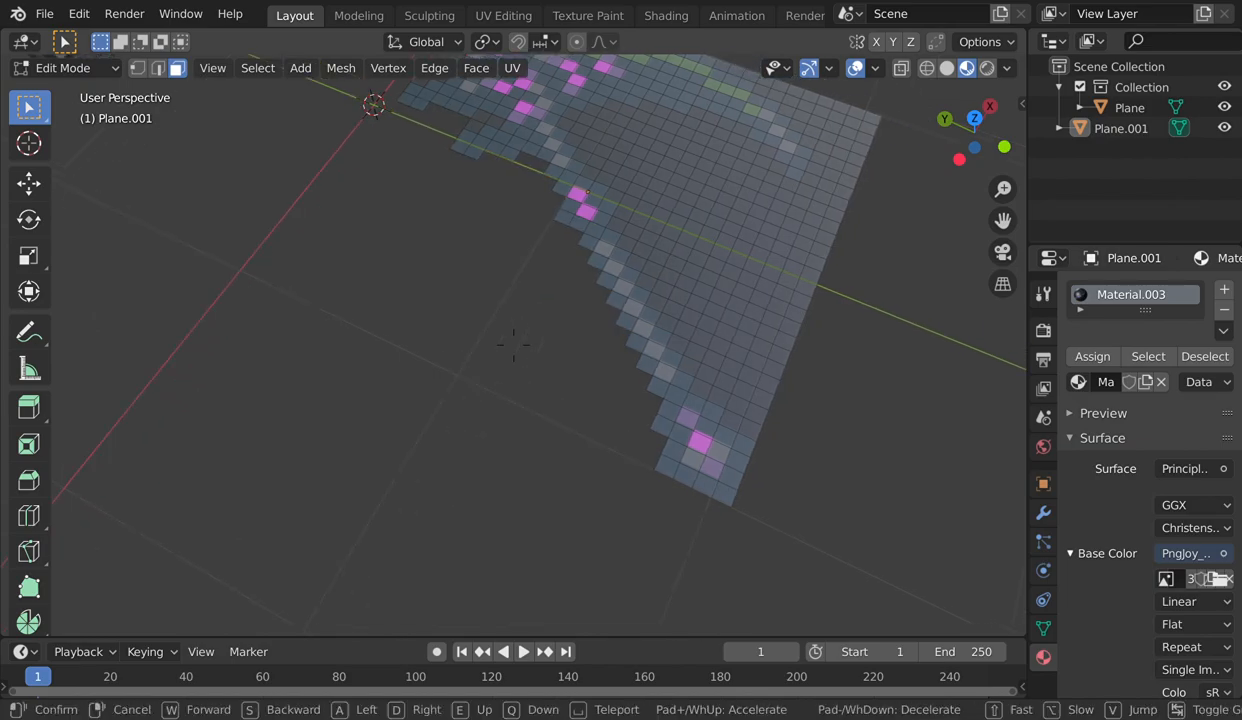
key(s)
key(w)
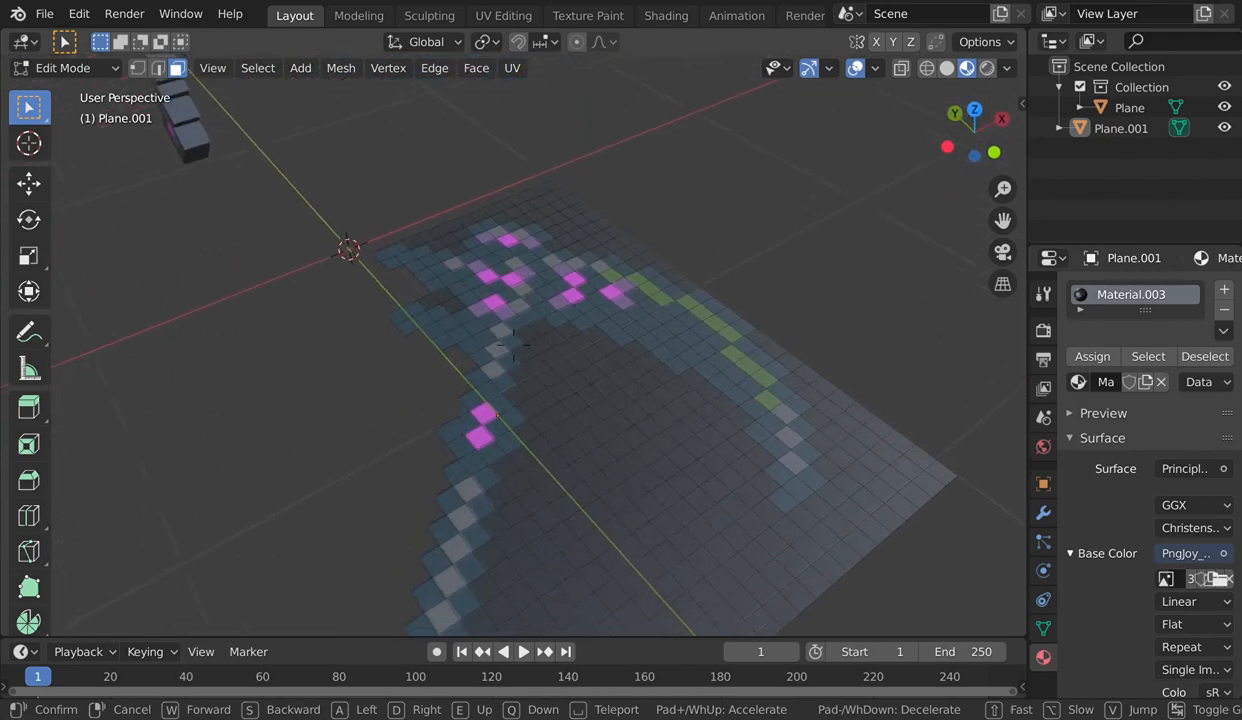
click(521, 352)
click(515, 360)
shift+click(556, 382)
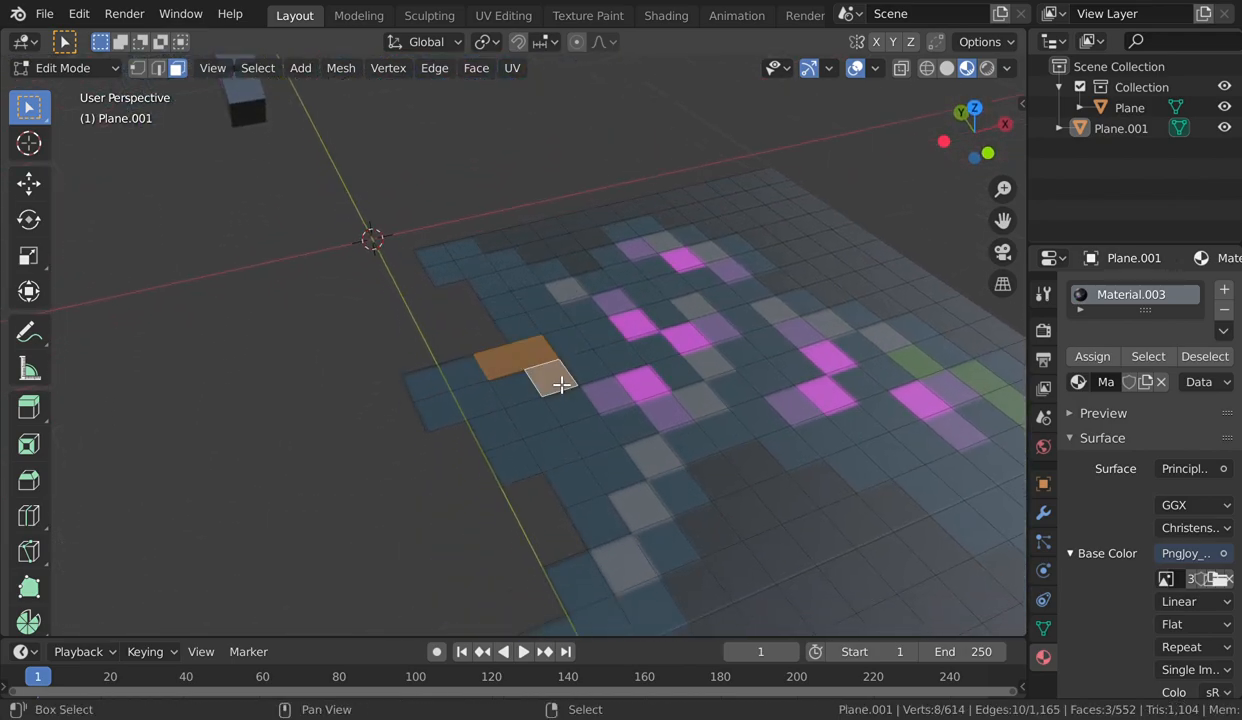
key(x)
click(556, 386)
- Delete the wide strip of background faces along the handle's inner side, from its lower end up to the blade
key(shift+grave)
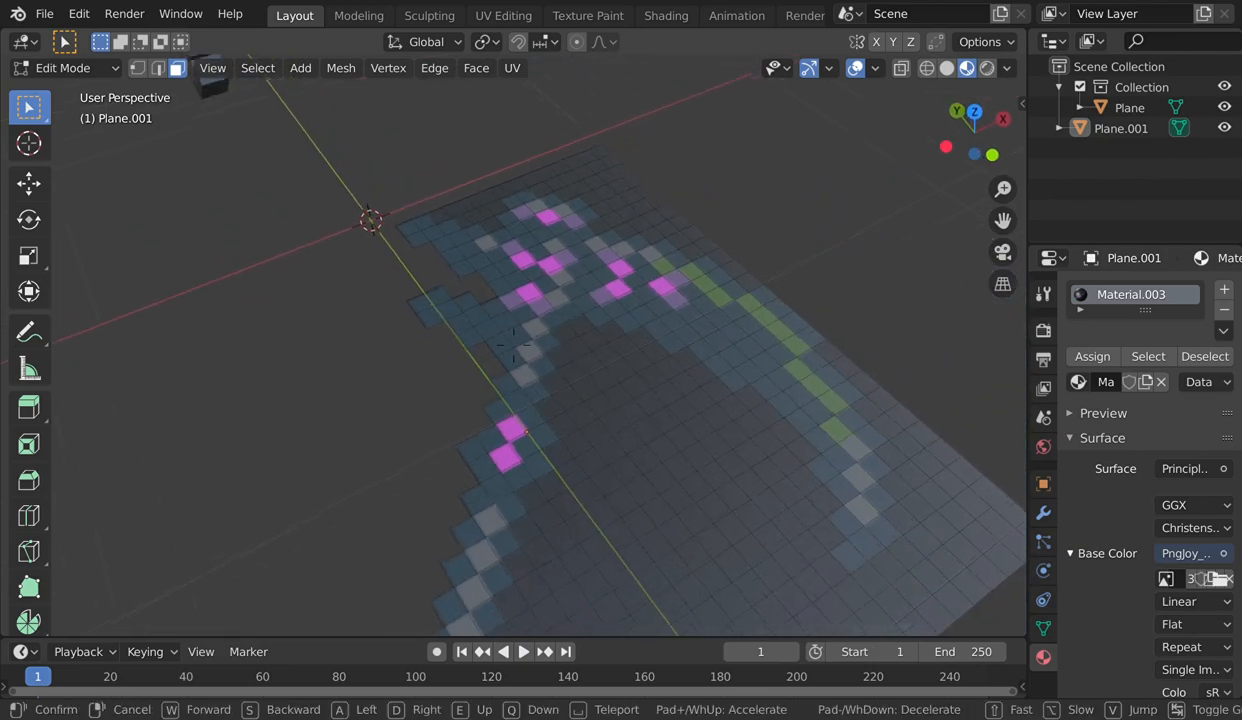
click(553, 508)
key(c)
mouse_move(549, 491)
mouse_down()
mouse_move(557, 463)
mouse_move(535, 438)
mouse_move(554, 424)
mouse_move(531, 416)
mouse_move(554, 402)
mouse_move(535, 391)
mouse_move(549, 338)
mouse_move(529, 341)
mouse_move(557, 313)
mouse_move(529, 302)
mouse_move(554, 269)
mouse_move(529, 258)
mouse_move(563, 233)
mouse_move(540, 228)
mouse_move(527, 189)
mouse_move(543, 157)
mouse_move(528, 156)
mouse_up()
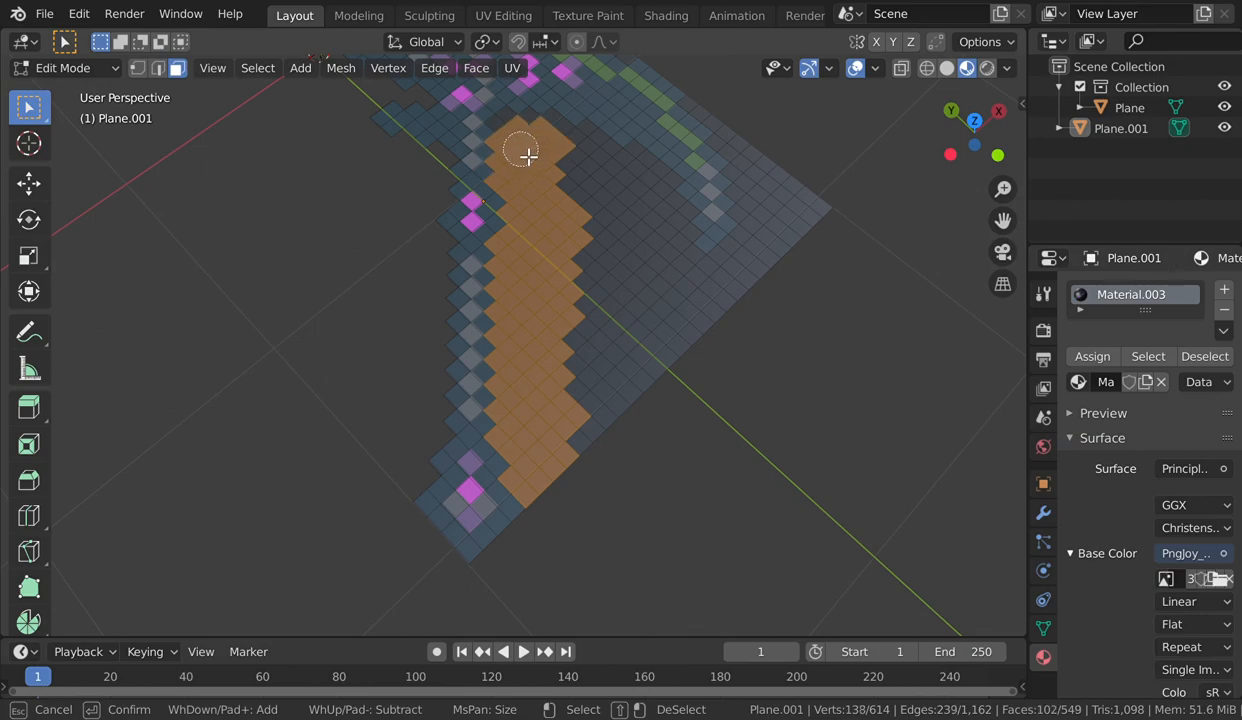
key(Escape)
key(x)
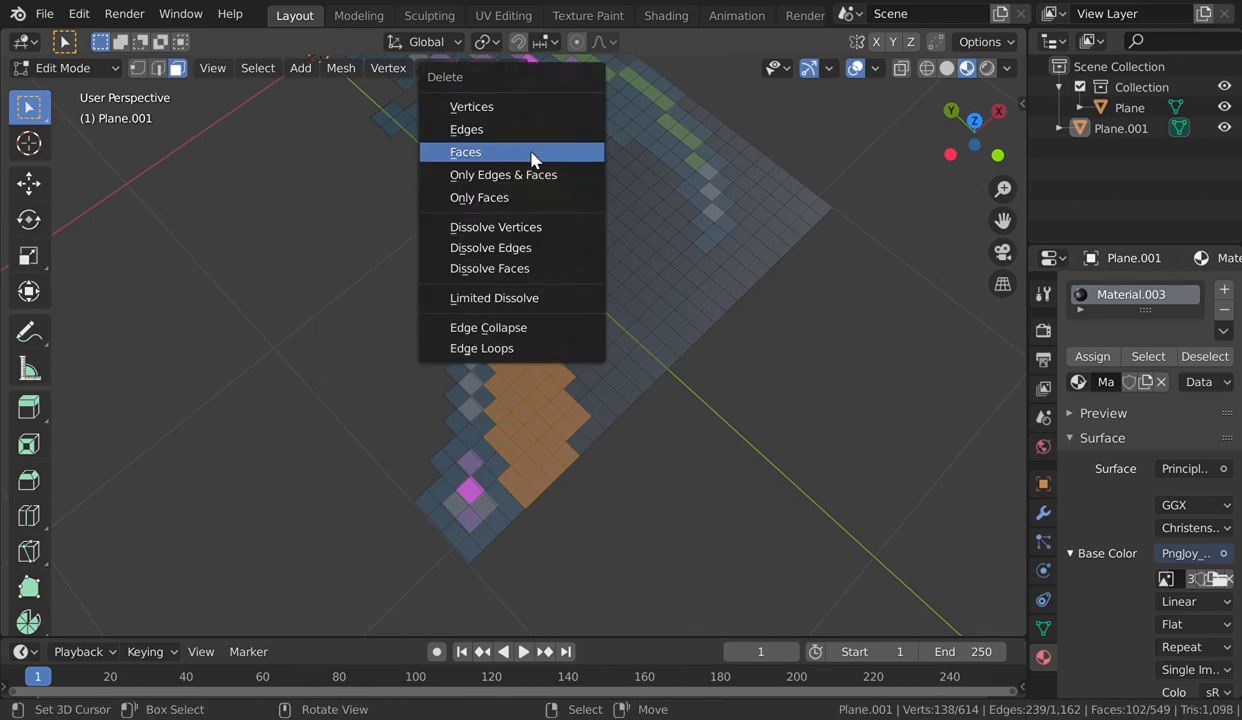
click(533, 158)
- Delete the five background faces in the inner corner where the upper handle meets the underside of the blade
key(shift+grave)
key(w)
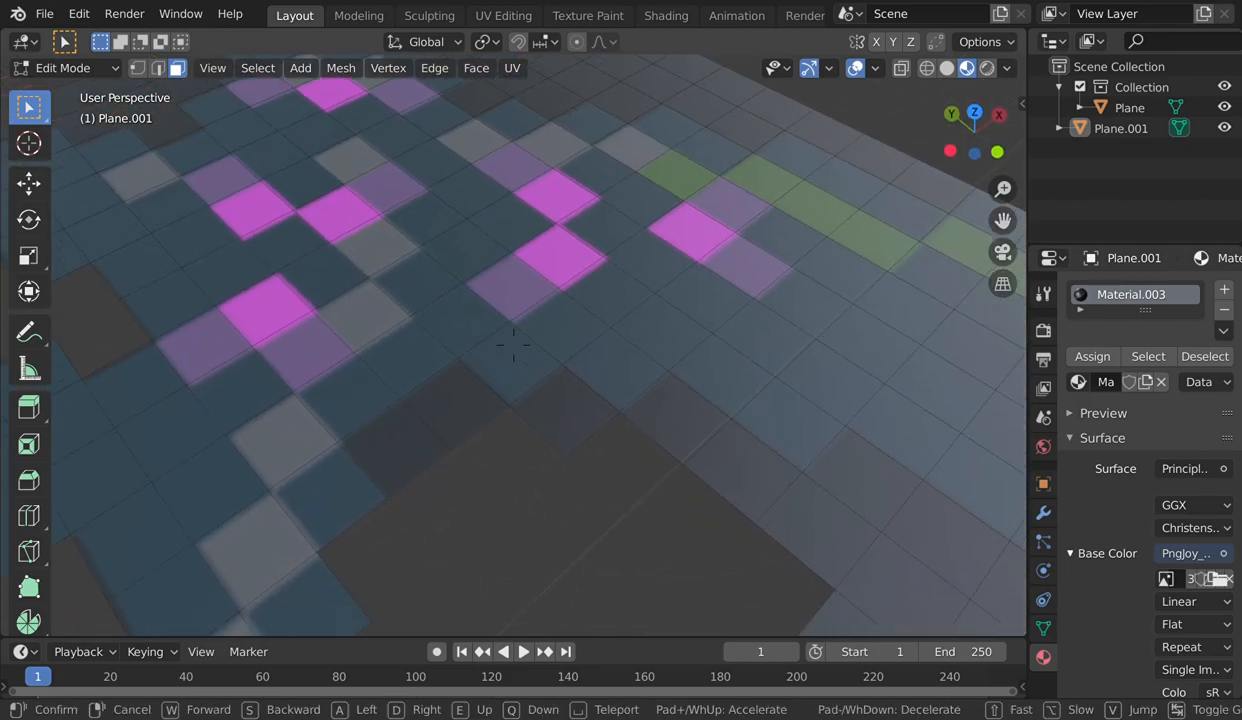
key(s)
click(521, 352)
shift+right_click(494, 337)
shift+right_click(522, 328)
shift+right_click(577, 329)
shift+right_click(628, 334)
shift+right_click(657, 362)
key(x)
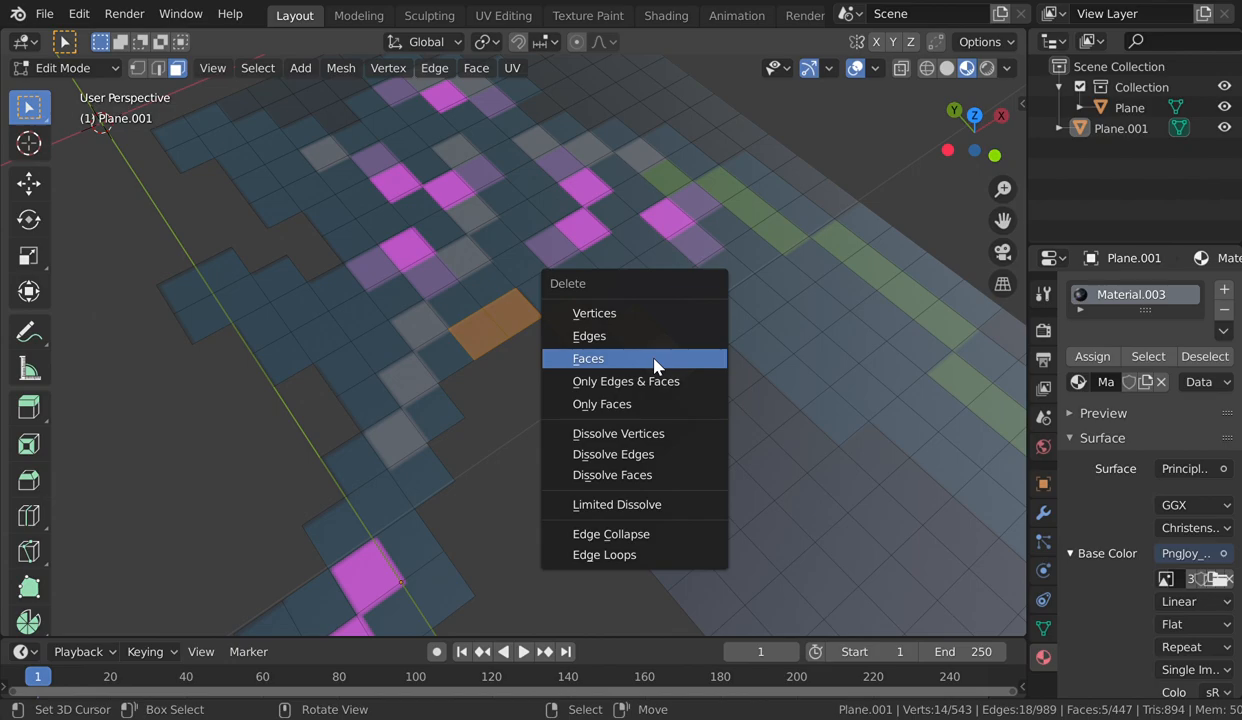
click(655, 358)
- Delete the block of background faces below the blade tip along the plane's outer edge
key(shift+grave)
click(563, 613)
key(c)
mouse_move(509, 607)
mouse_down()
mouse_move(499, 521)
mouse_move(546, 444)
mouse_move(643, 430)
mouse_move(686, 405)
mouse_move(662, 372)
mouse_up()
right_click(645, 360)
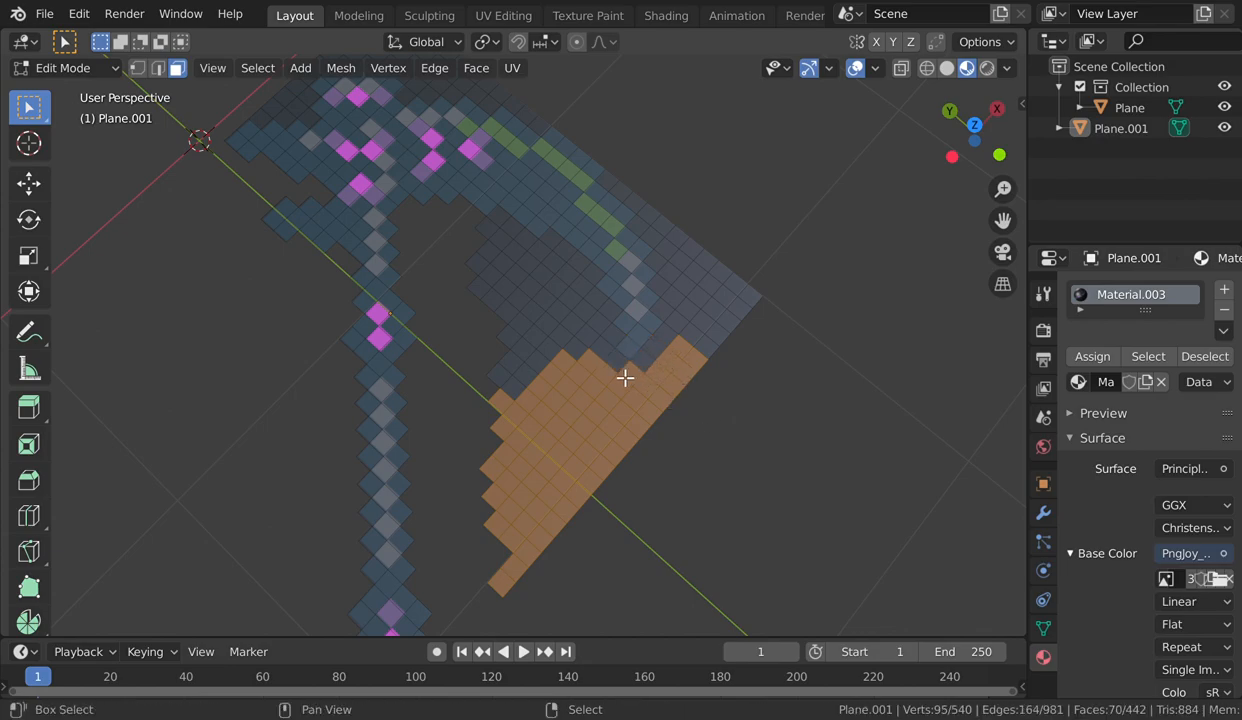
shift+click(615, 363)
shift+click(641, 361)
shift+click(712, 355)
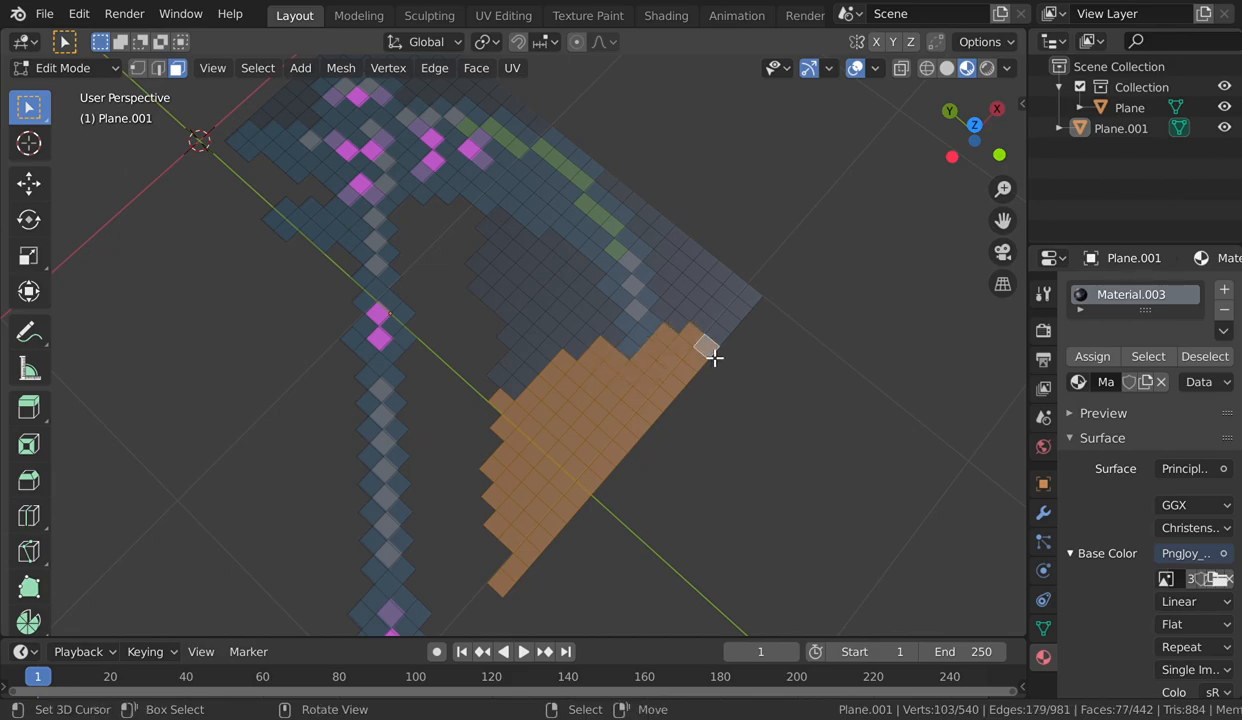
click(713, 368)
key(ctrl+z)
key(x)
click(710, 365)
- Delete the background faces in the plane's corner beside the blade tip and along the adjoining outer edge of the blade
middle_drag(712, 369, 515, 362)
key(c)
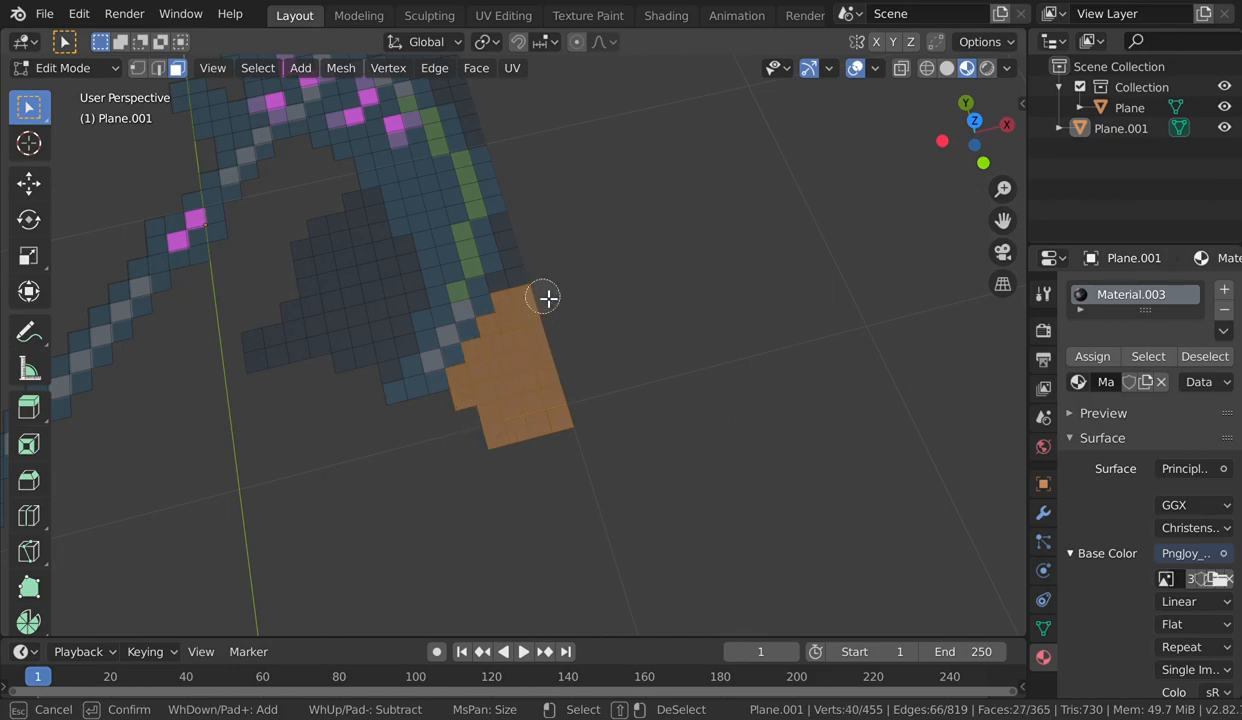
key(x)
click(527, 236)
- Delete the background faces in the plane's corner behind the blade's back, following the stepped outline towards the scythe's head
key(shift+grave)
key(d)
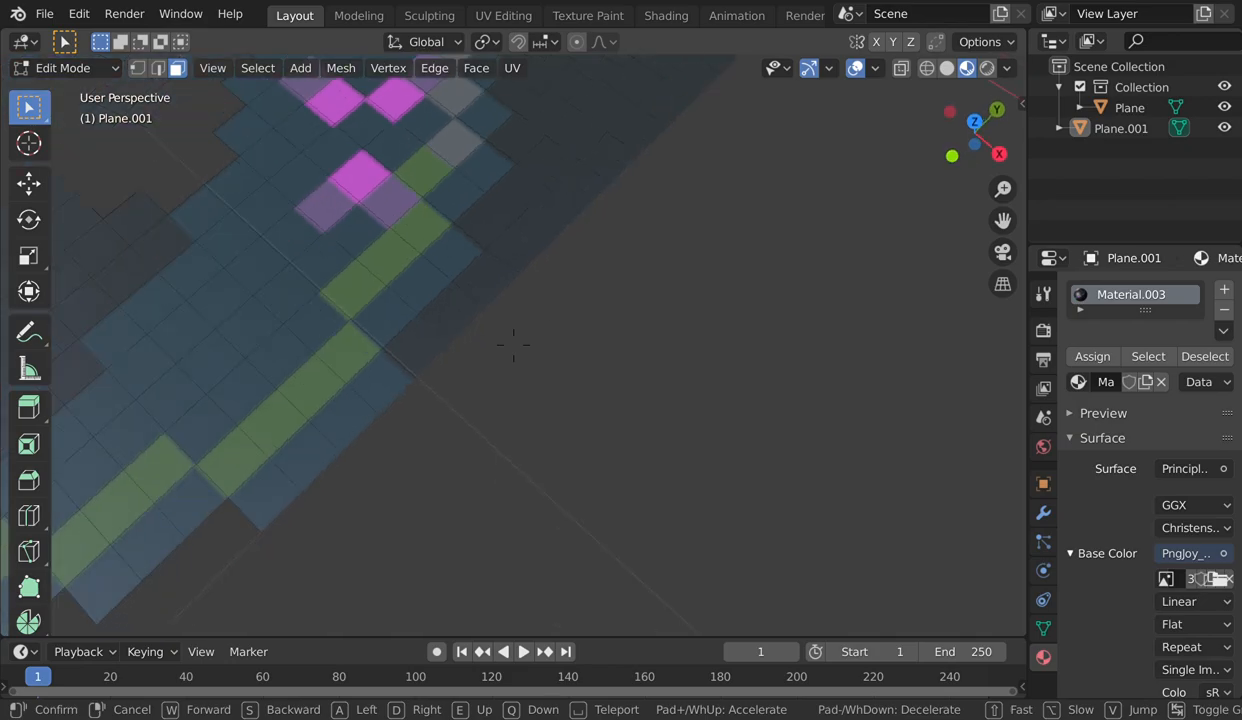
key(s)
click(513, 344)
key(c)
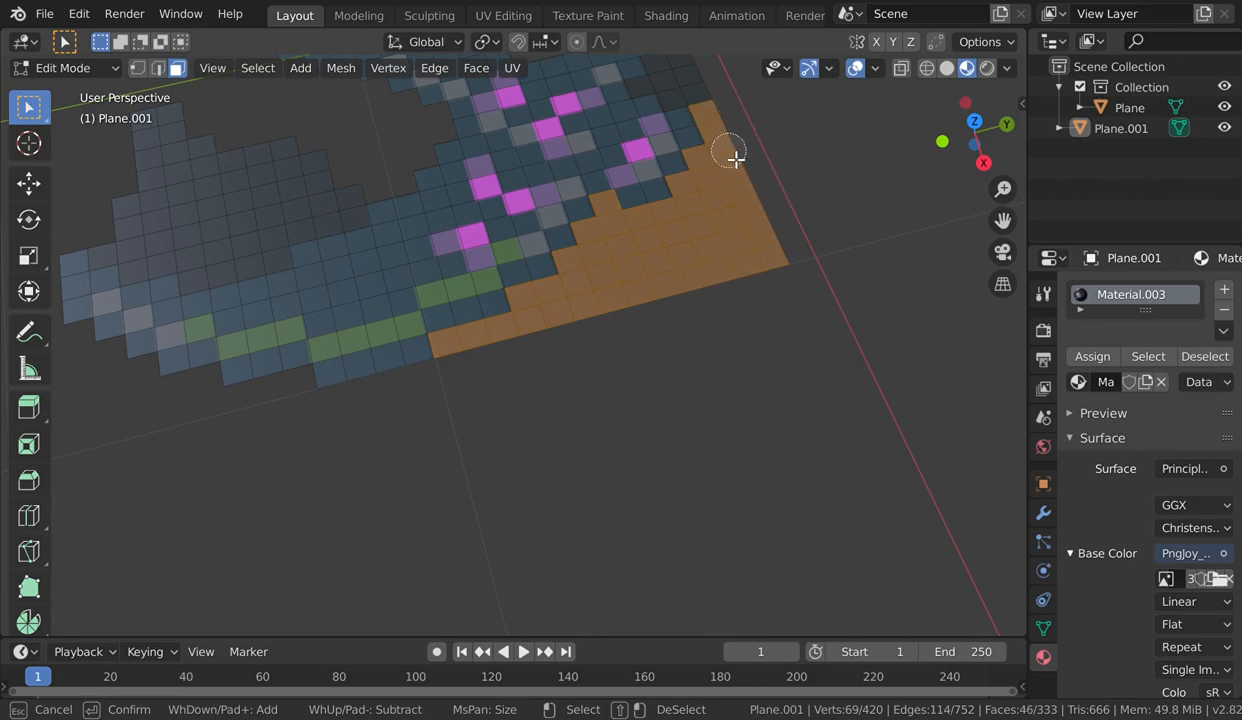
key(x)
click(730, 197)
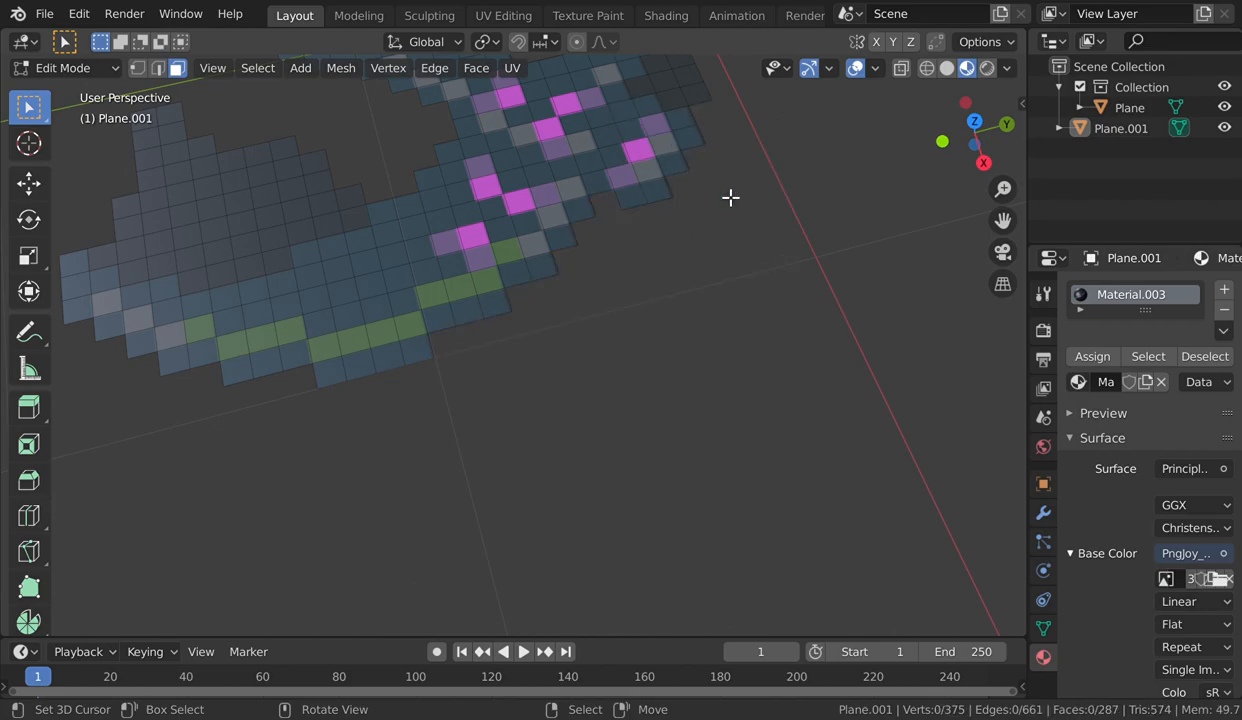
- Delete the last eight background faces at the end of the scythe's head, along the plane's edge near the X axis
key(shift+grave)
click(516, 330)
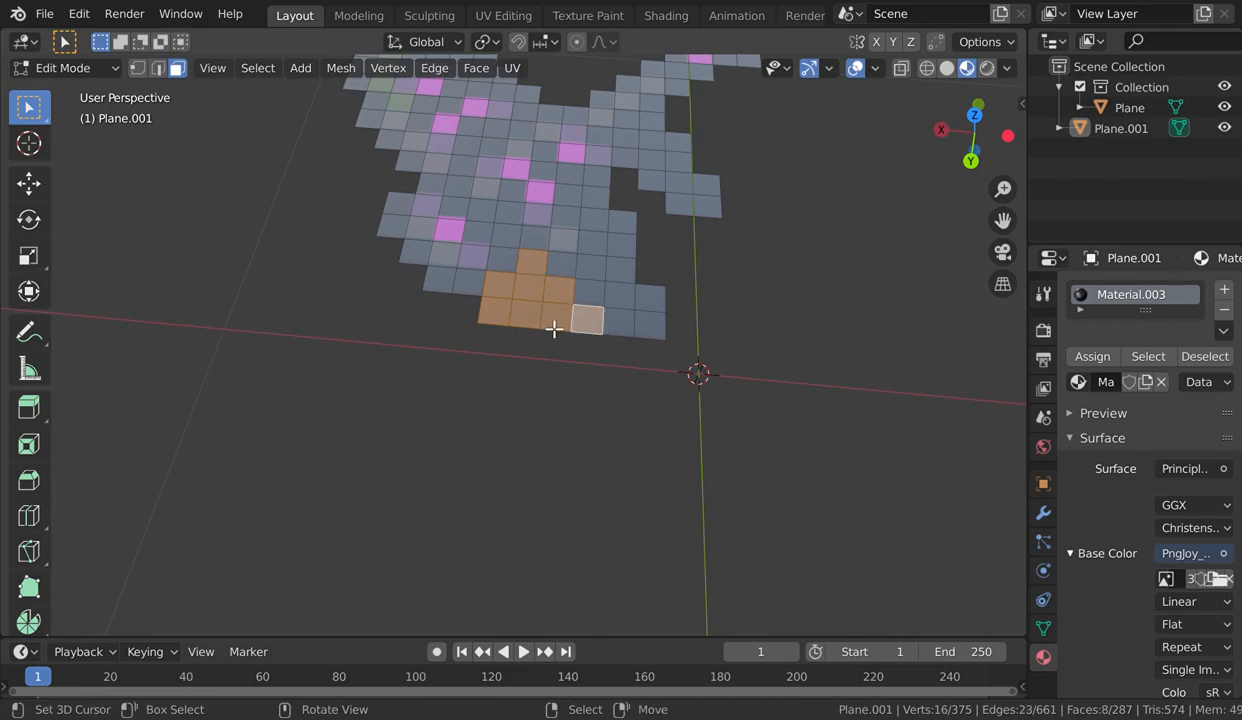
key(ctrl+z)
key(x)
click(512, 321)
- Delete the remaining patch of background faces inside the blade's curve
key(shift+grave)
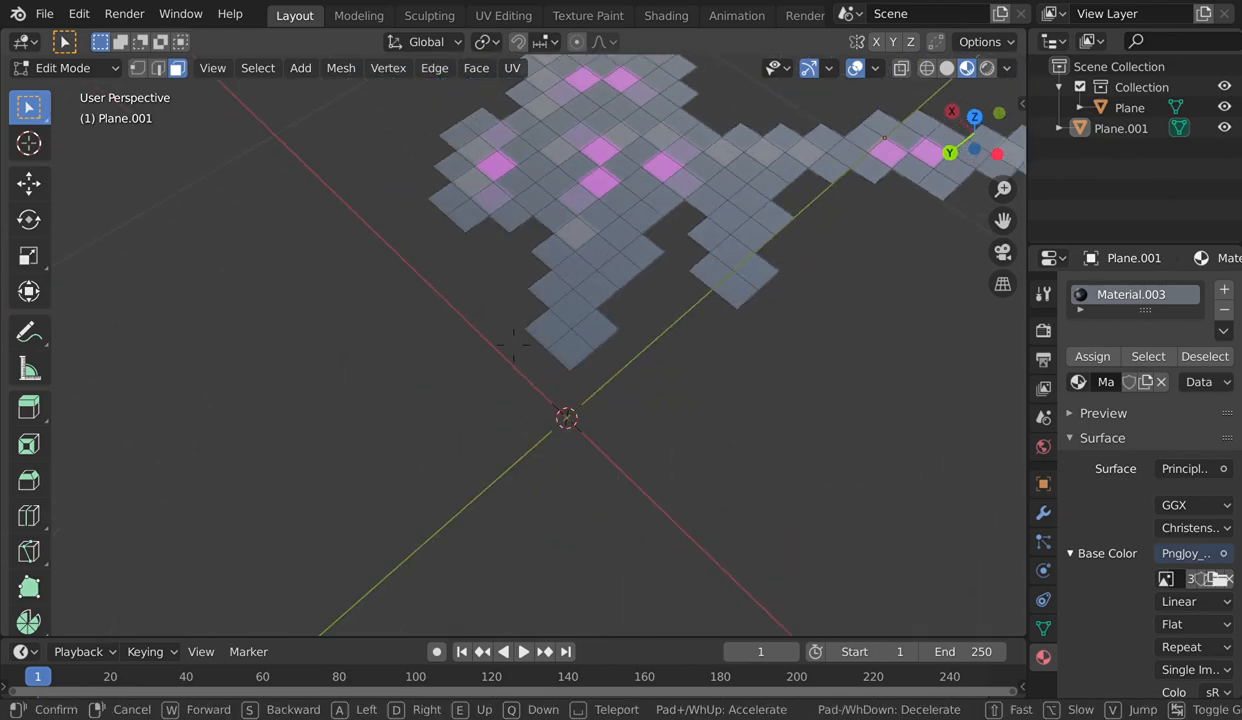
key(s)
key(d)
key(w)
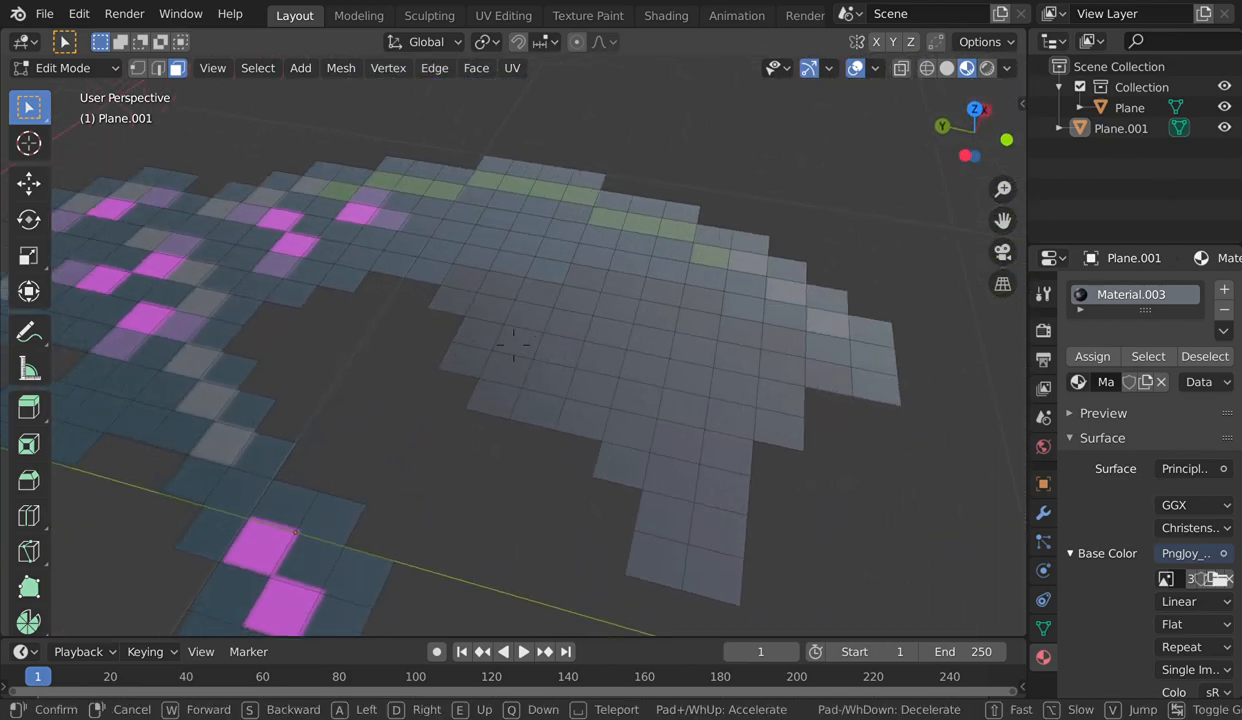
key(s)
click(512, 345)
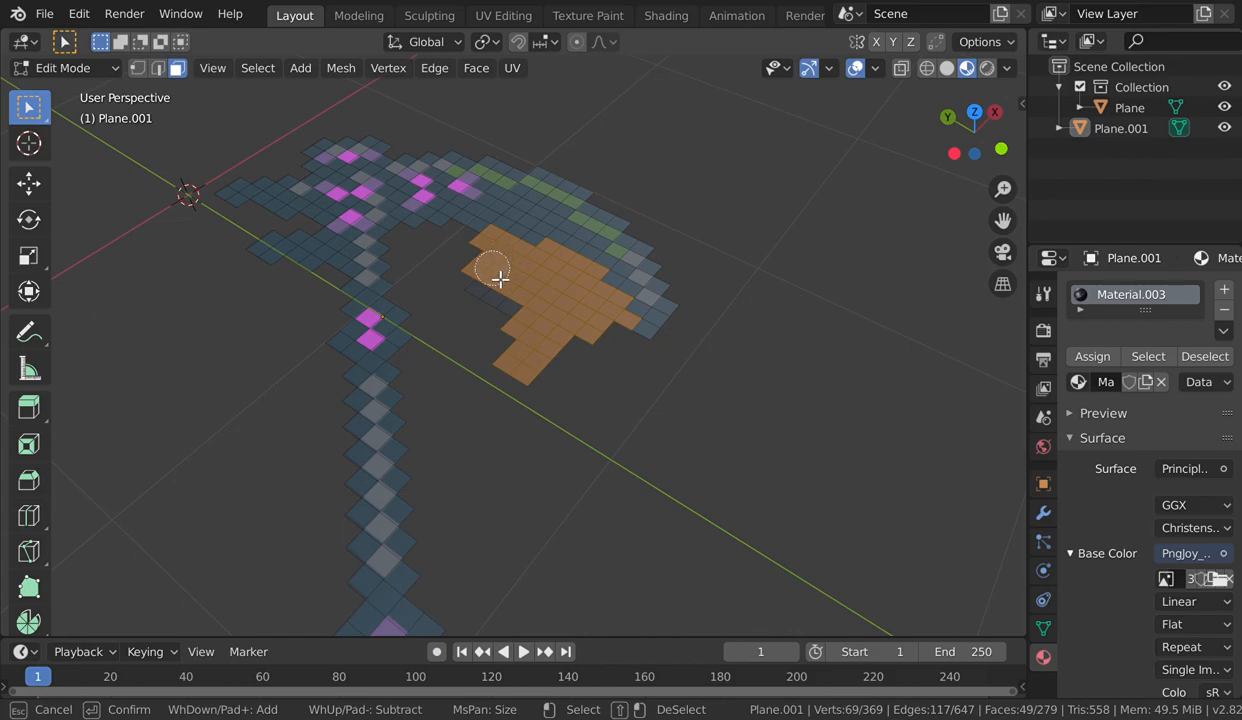
key(x)
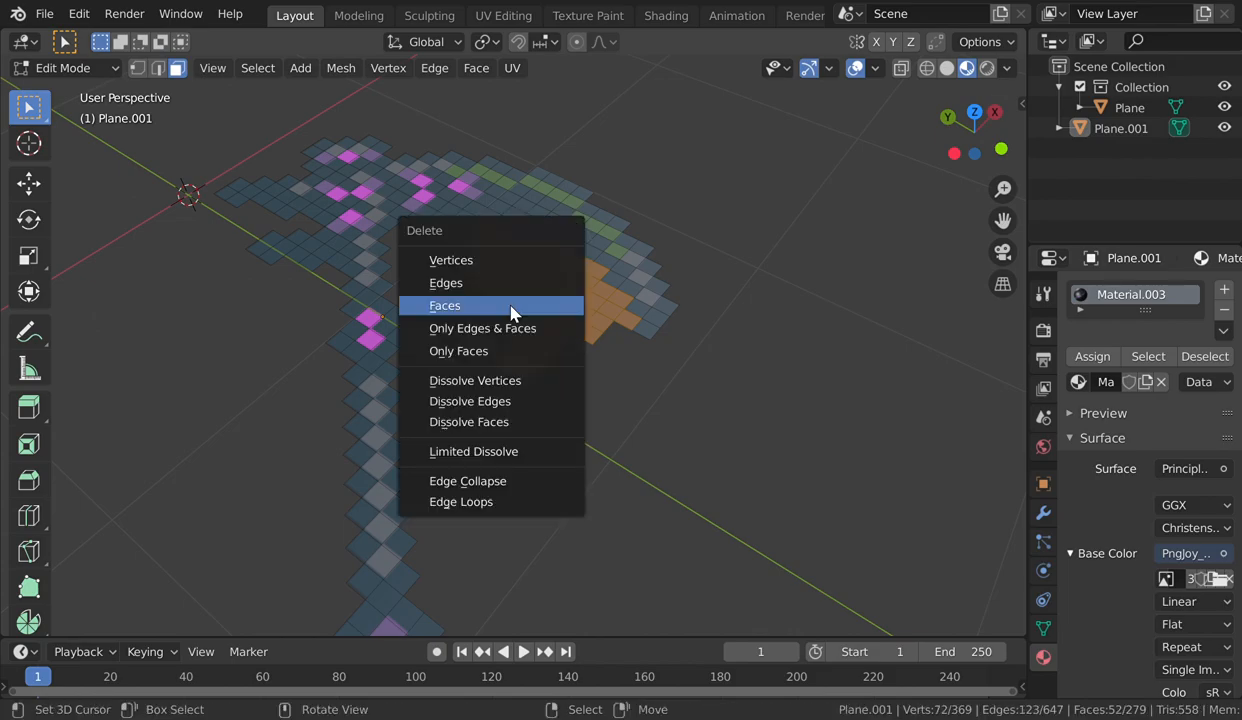
click(508, 306)
- Examine the flat scythe cutout from several sides and compare it with the finished thick scythe model
key(shift+grave)
key(w)
key(s)
key(w)
key(w)
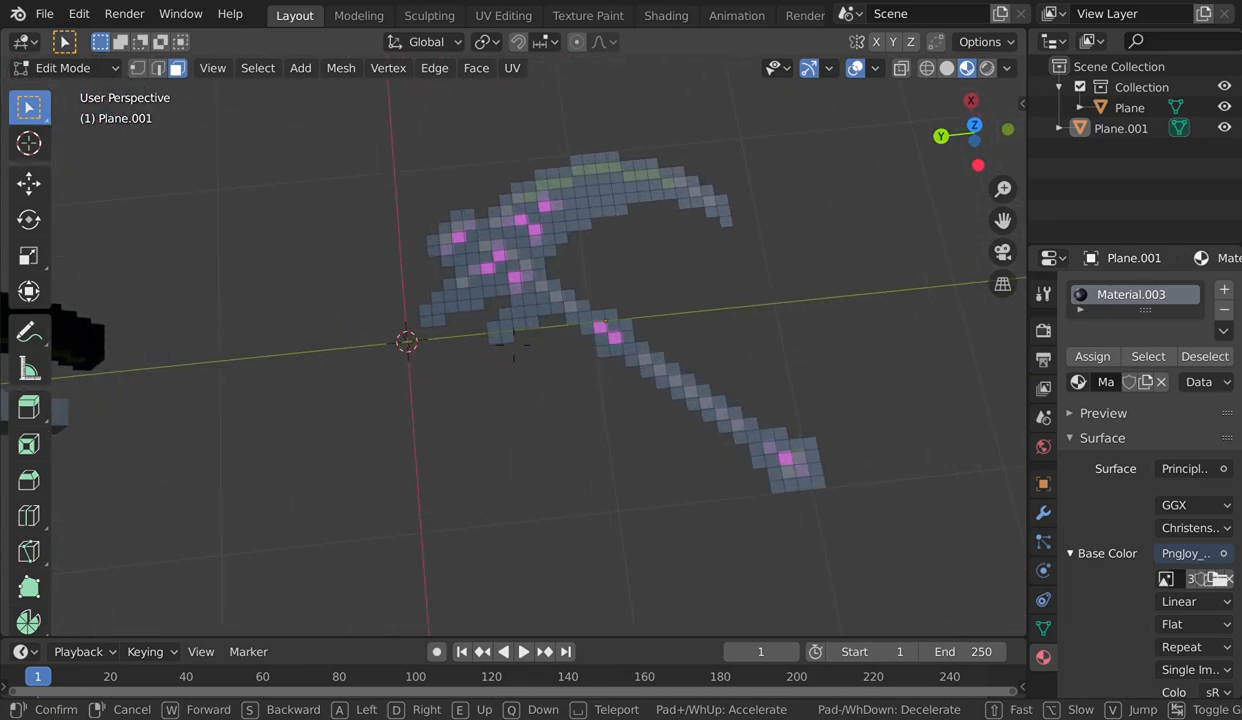
key(s)
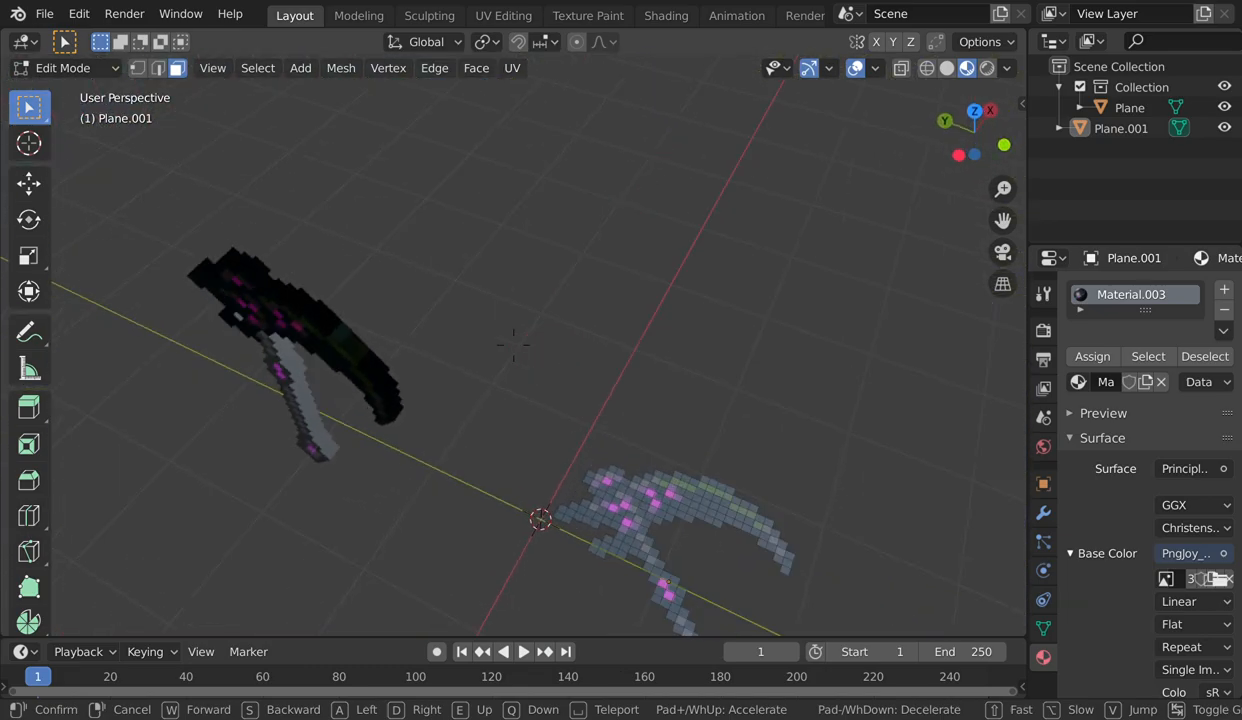
key(w)
key(w)
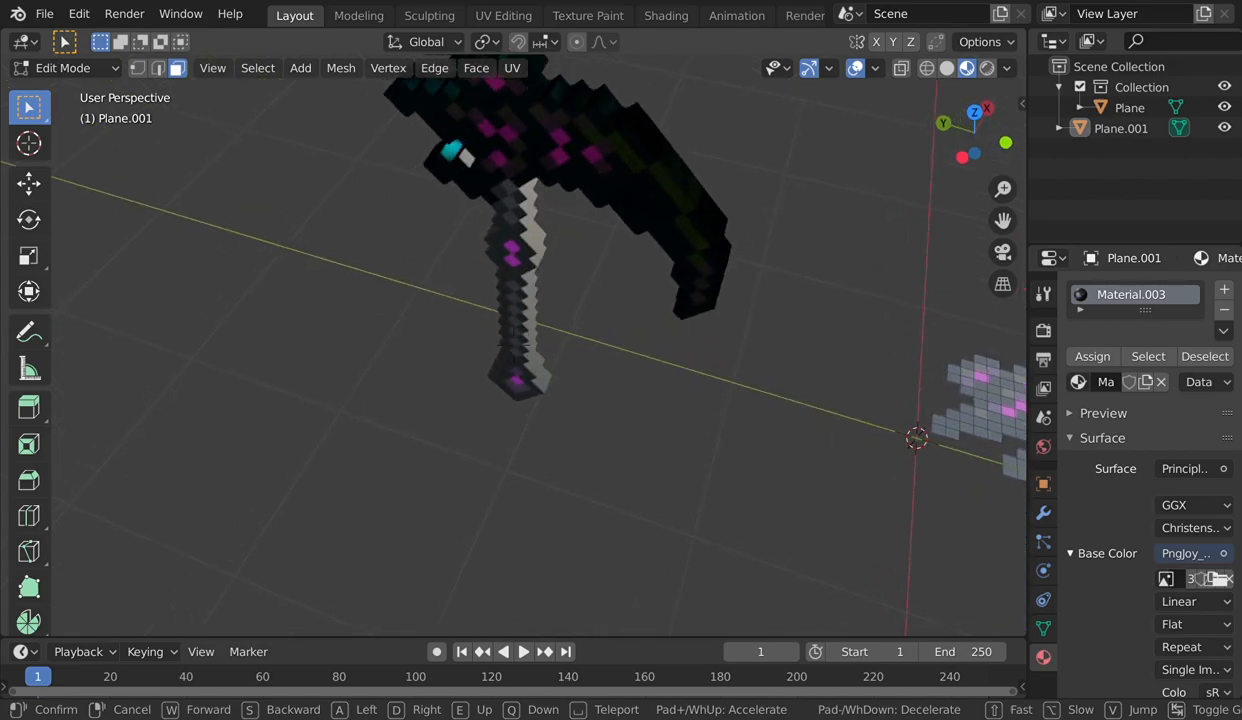
key(d)
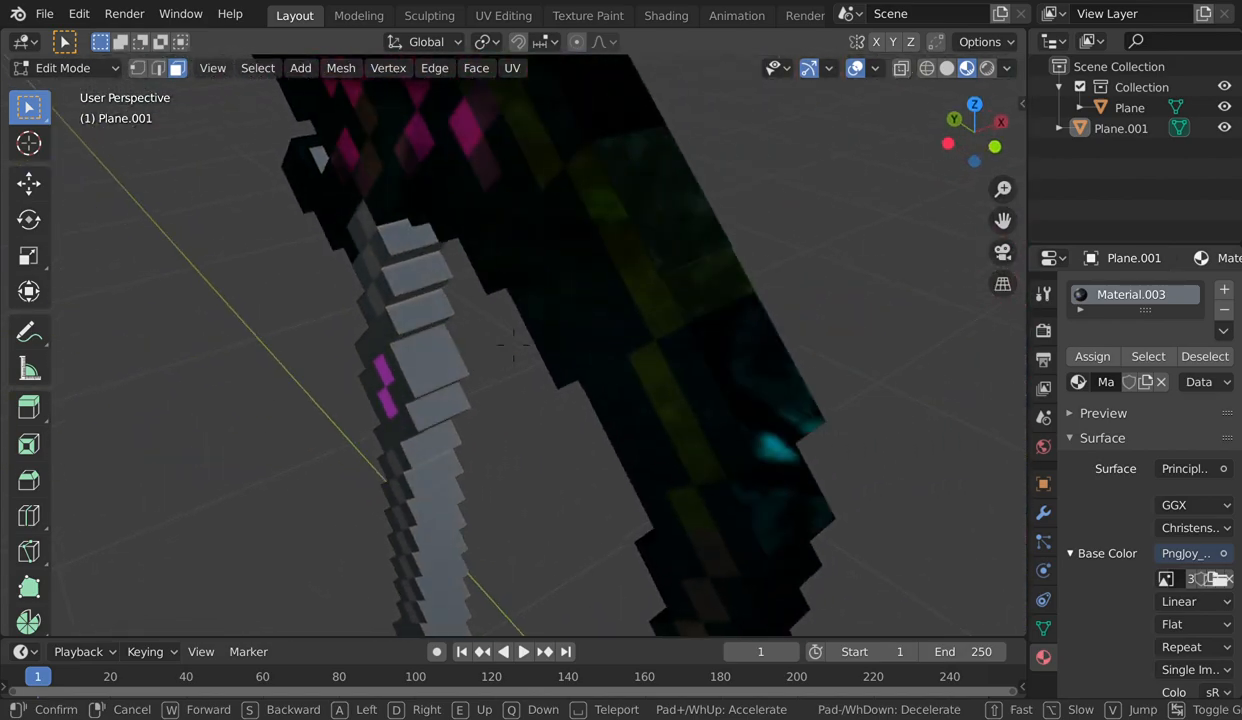
key(a)
key(w)
key(s)
key(d)
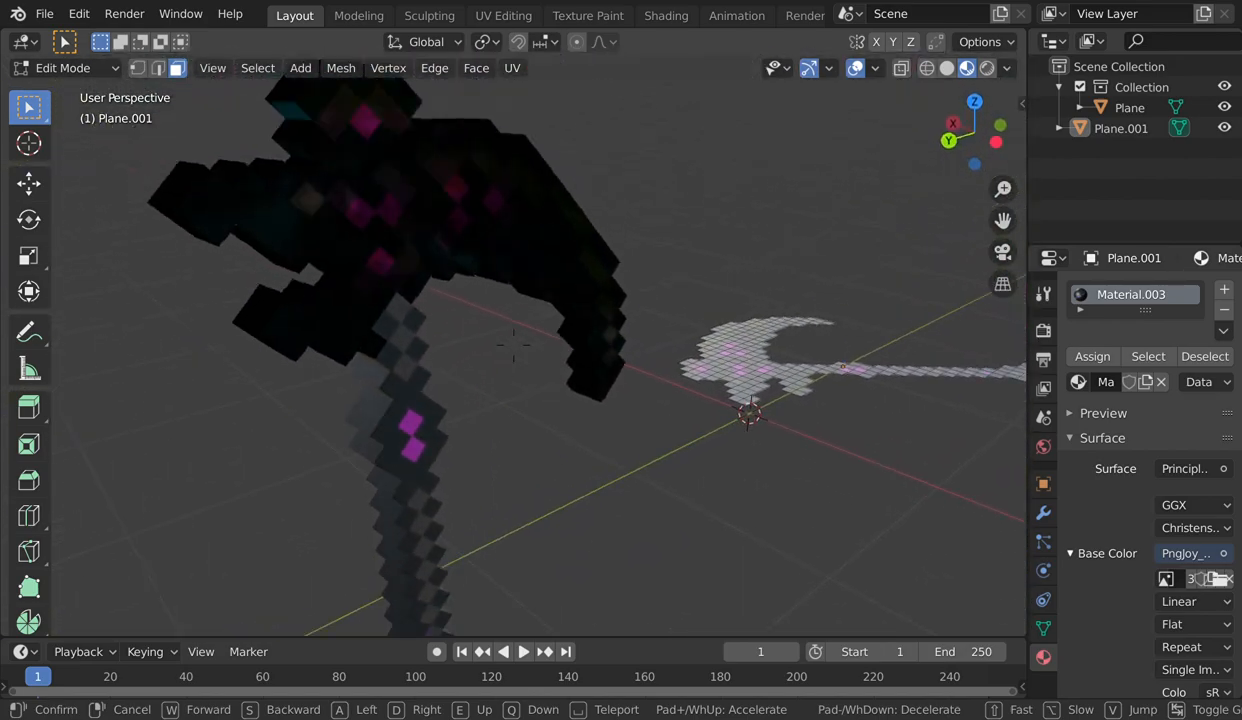
key(d)
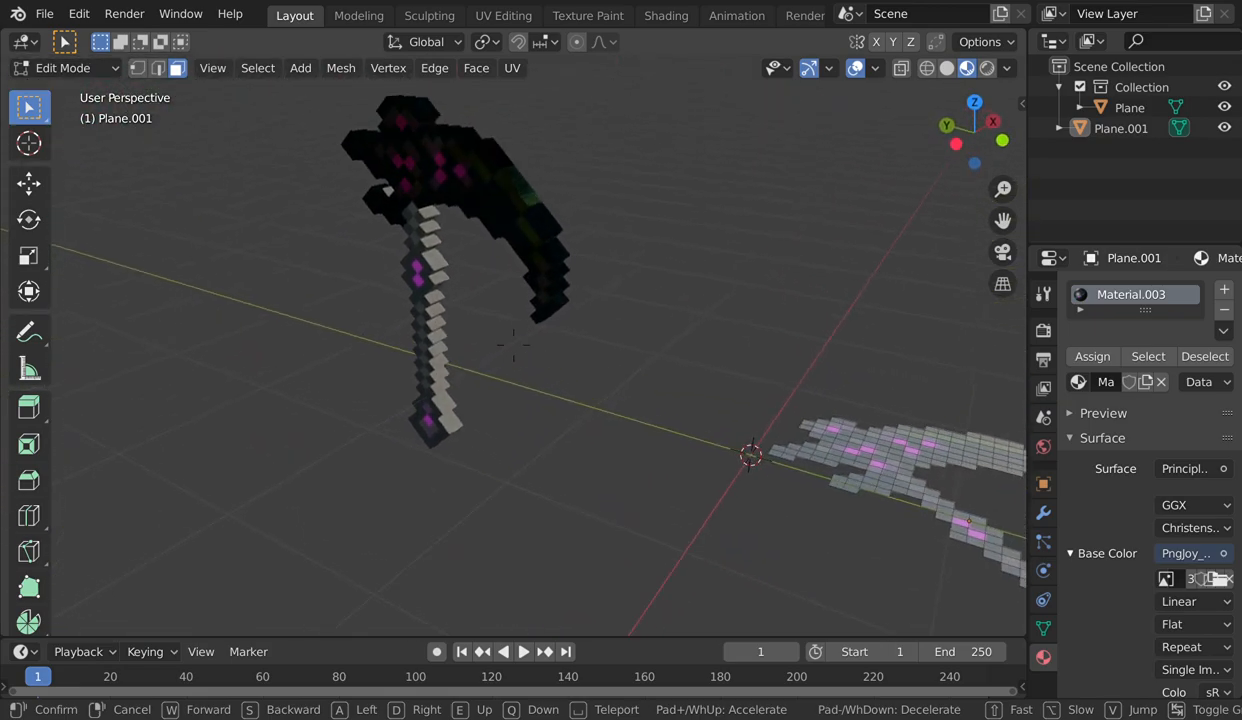
key(a)
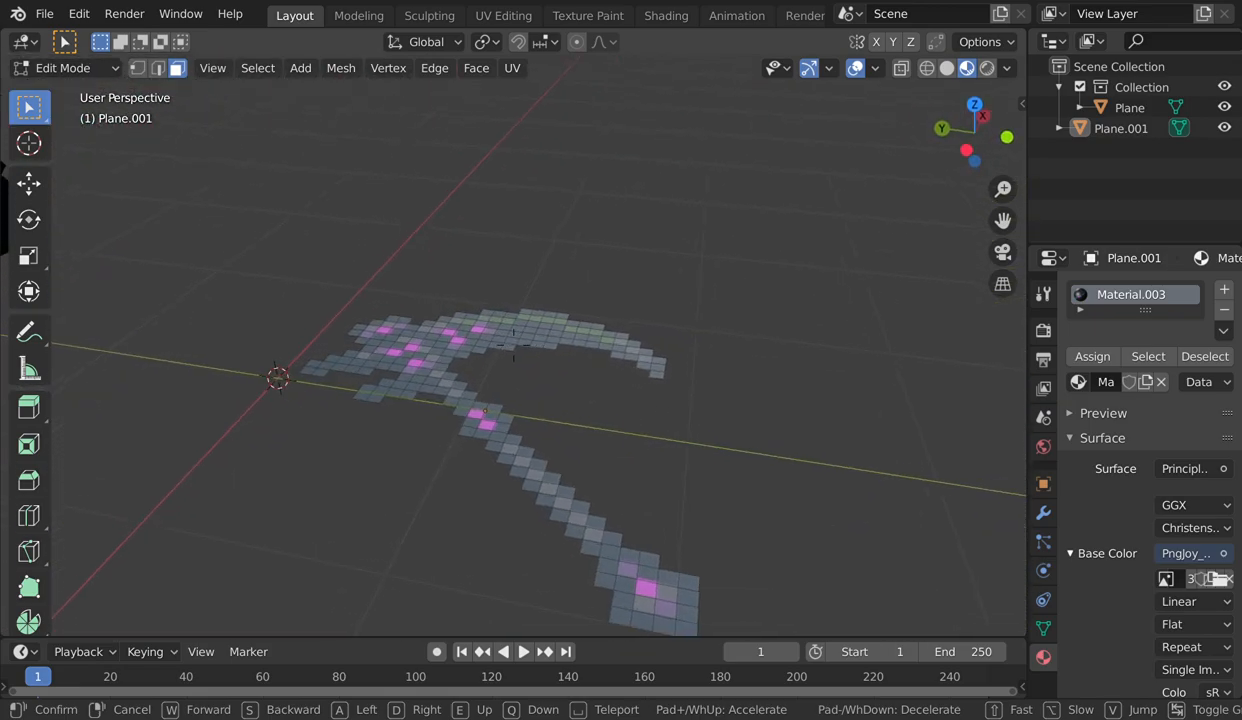
key(d)
key(w)
key(s)
key(s)
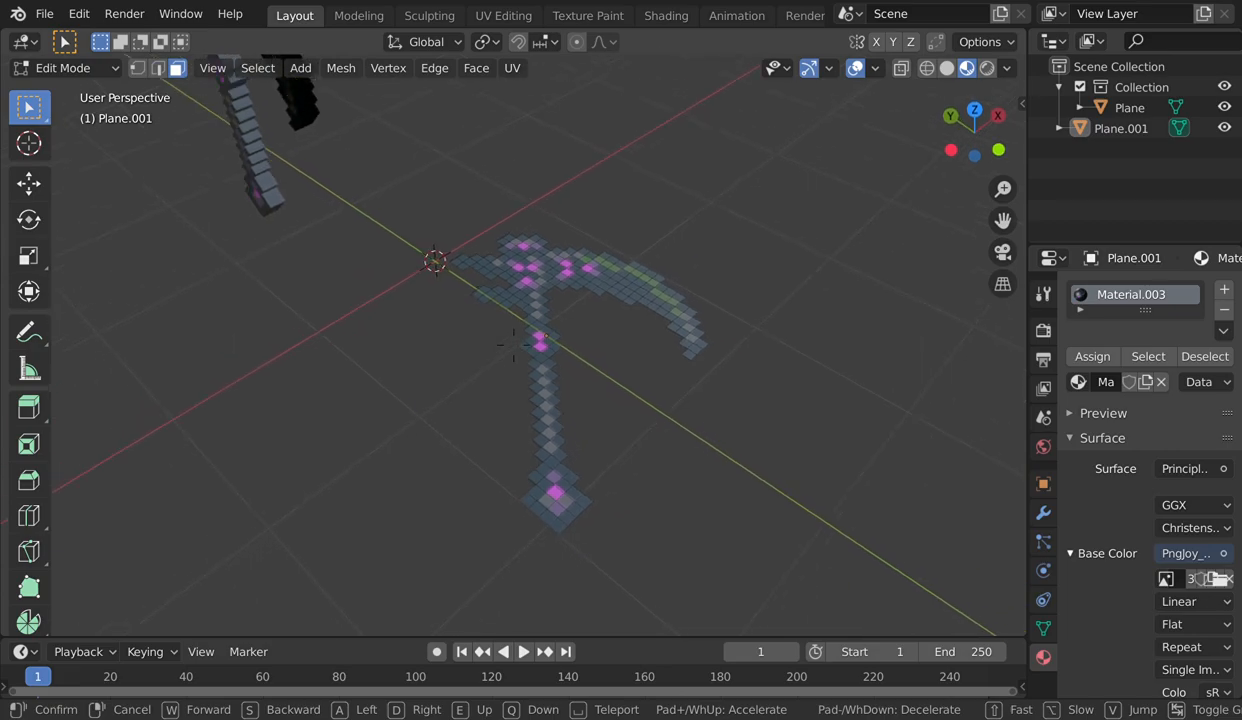
key(a)
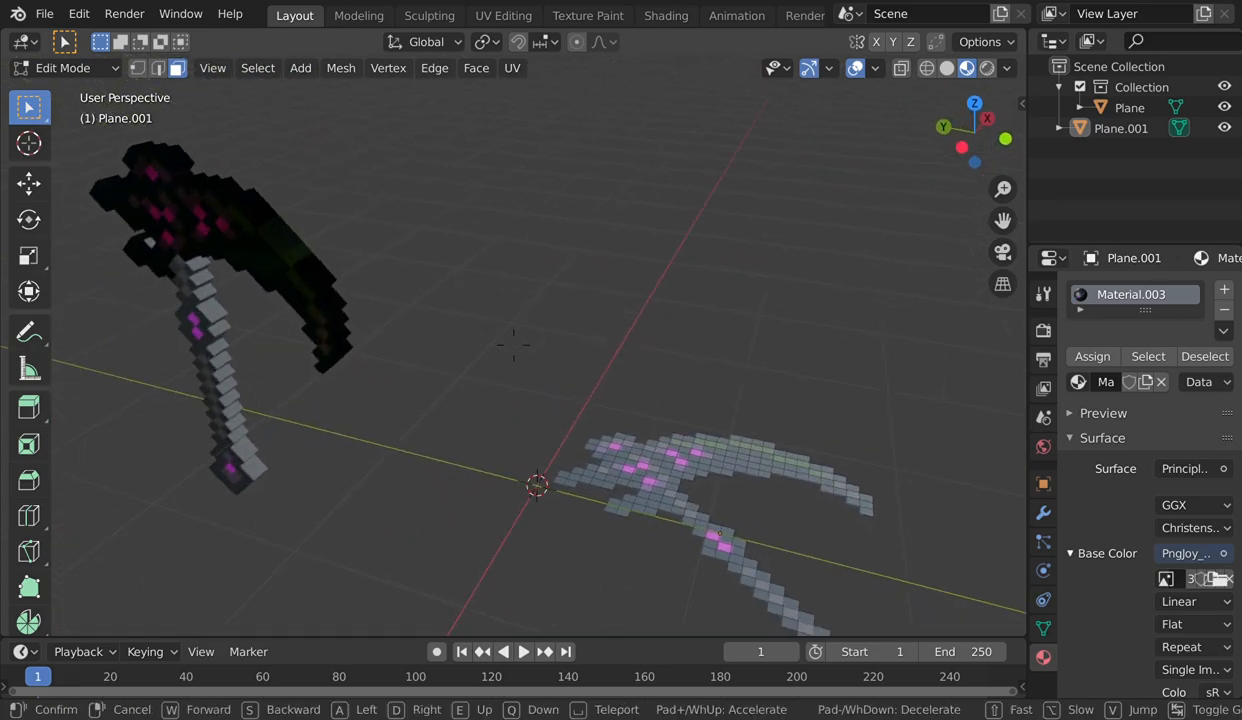
key(s)
key(w)
key(d)
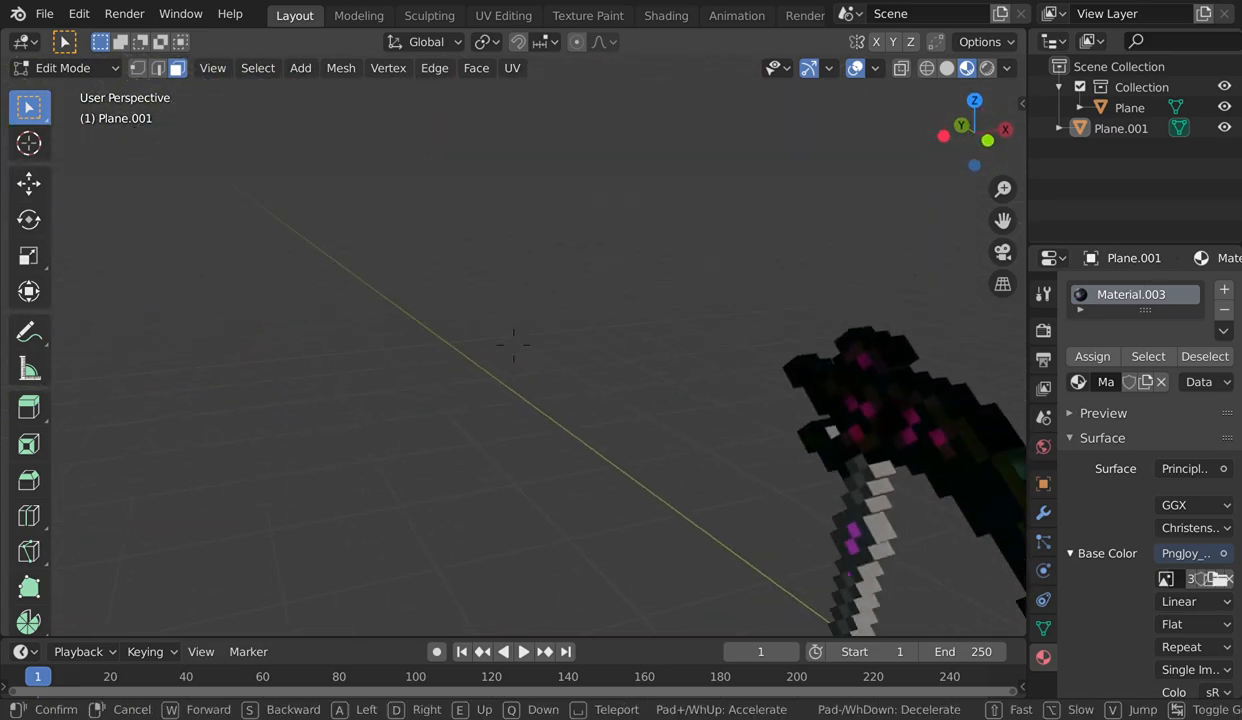
key(s)
click(401, 438)
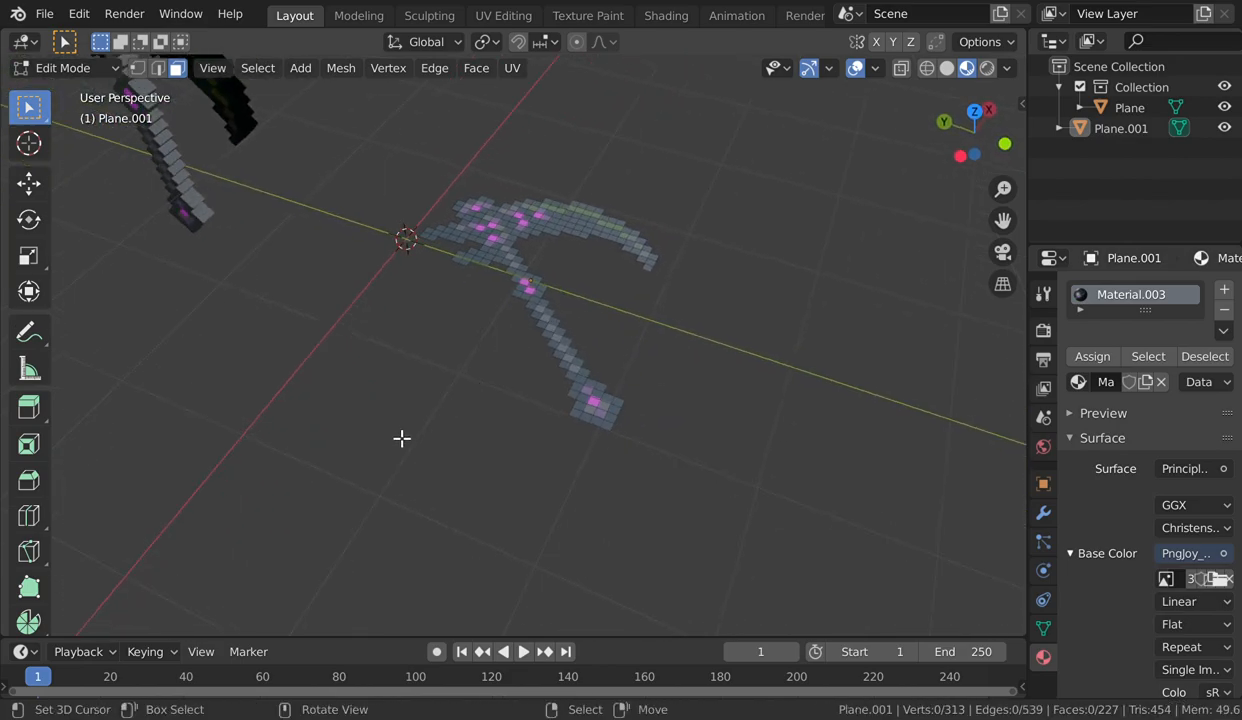
- Select all faces of the flat scythe cutout and extrude them upward about 0.15 m
drag(299, 407, 750, 161)
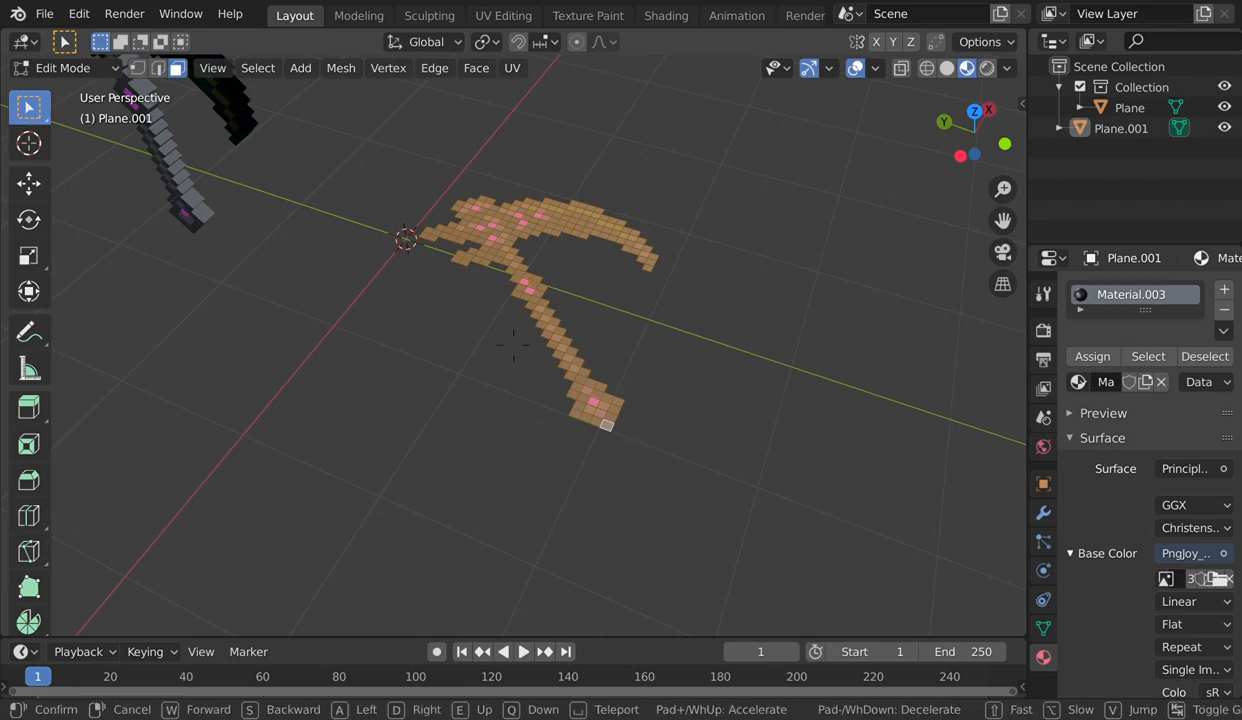
key(w)
key(a)
key(s)
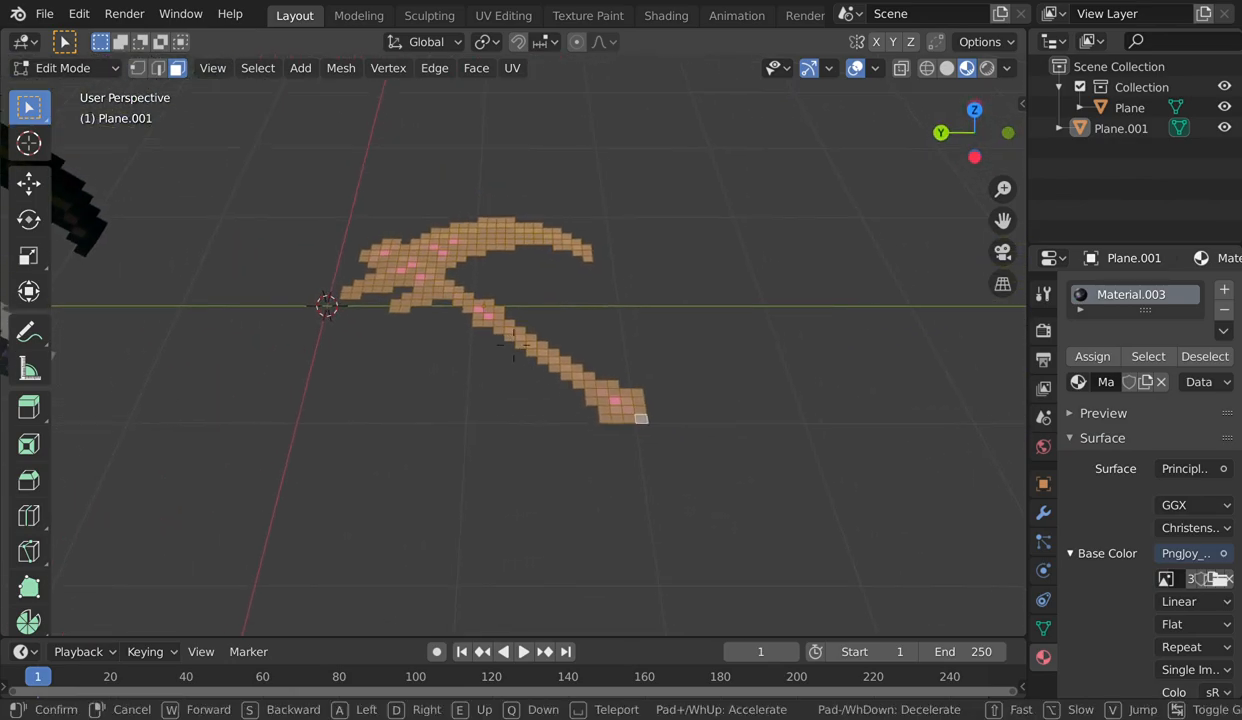
click(506, 341)
key(e)
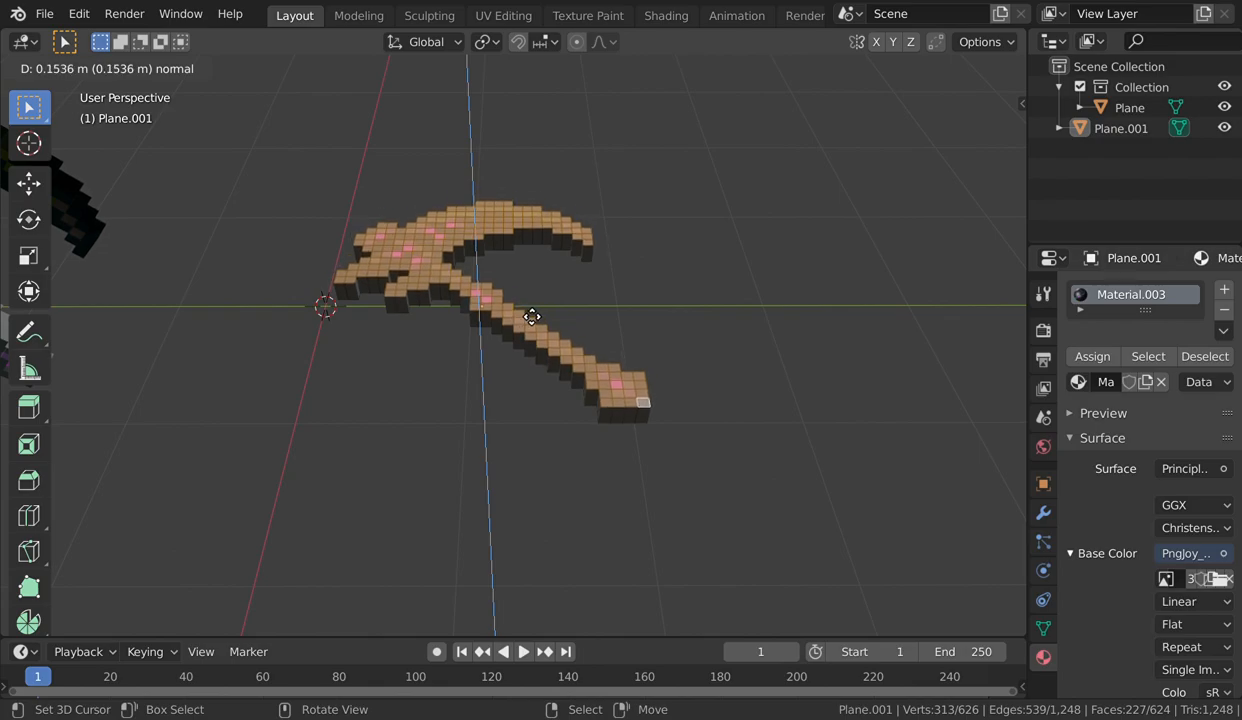
click(535, 319)
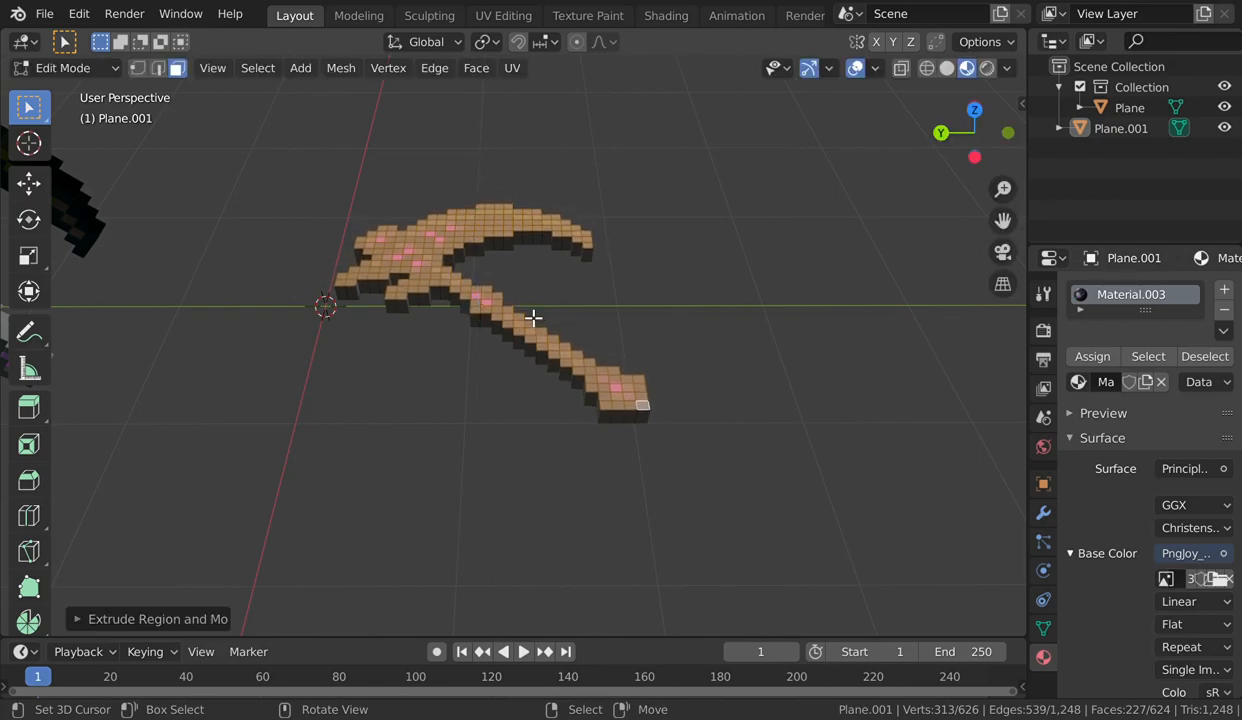
- Examine the extruded scythe from close up and from above, and return to Object Mode
key(shift+grave)
key(w)
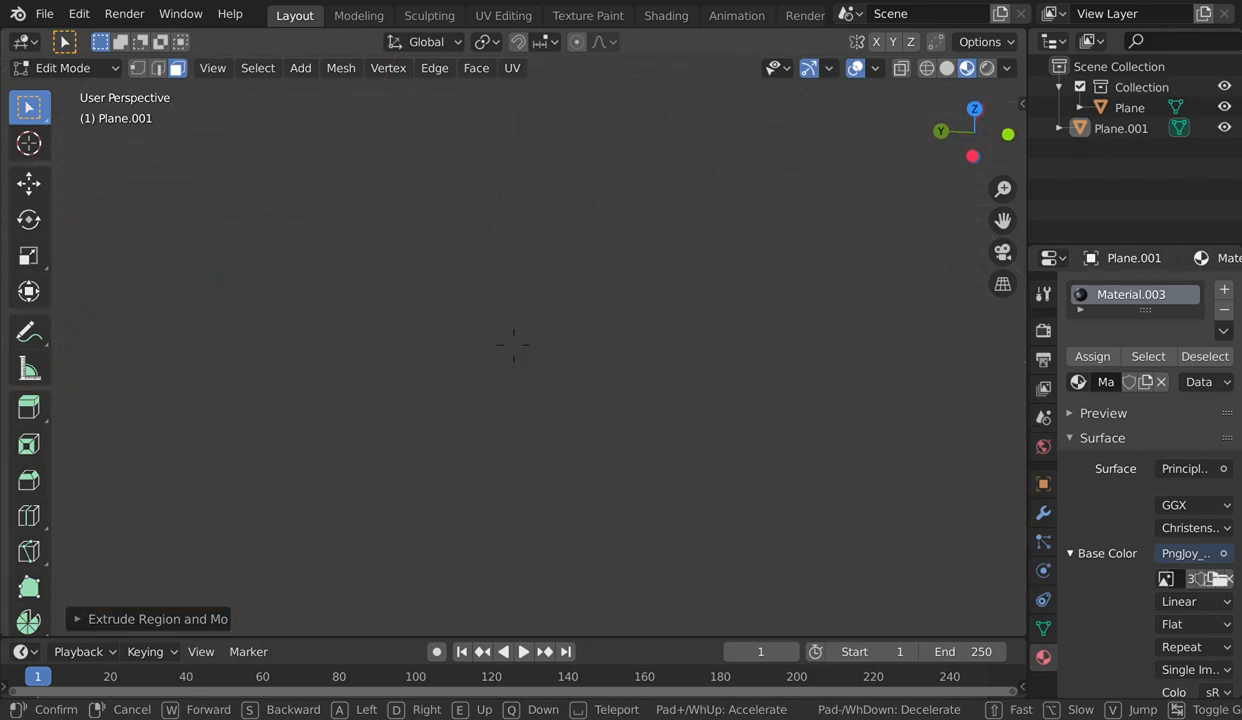
key(s)
key(d)
key(a)
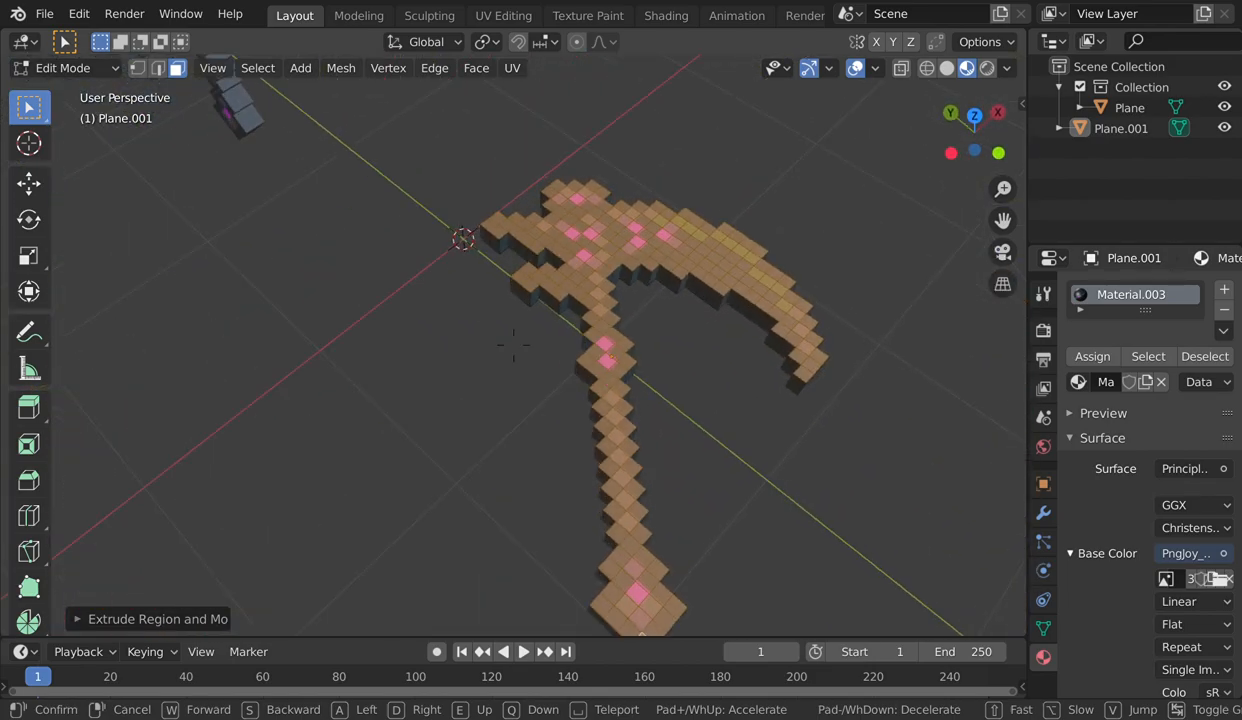
key(s)
click(567, 314)
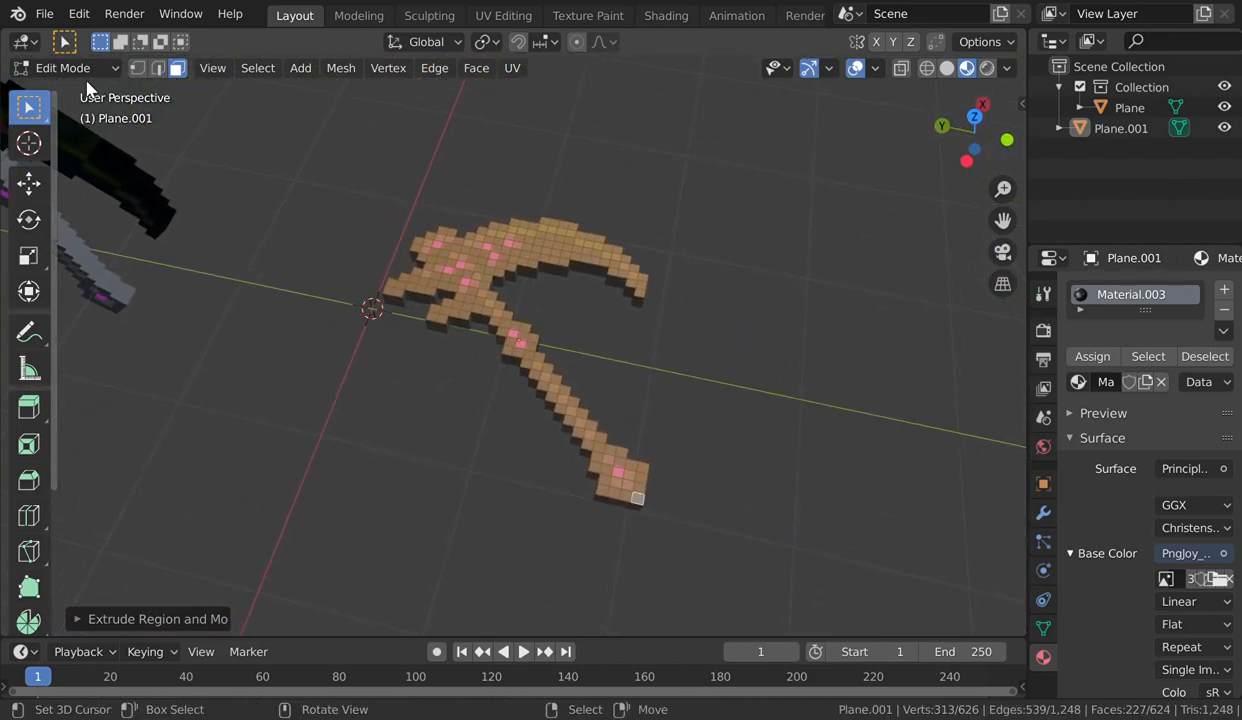
key(Tab)
- Compare the extruded scythe with the finished upright scythe, examining the finished model's dark head and blade and its handle up close
key(shift+grave)
key(w)
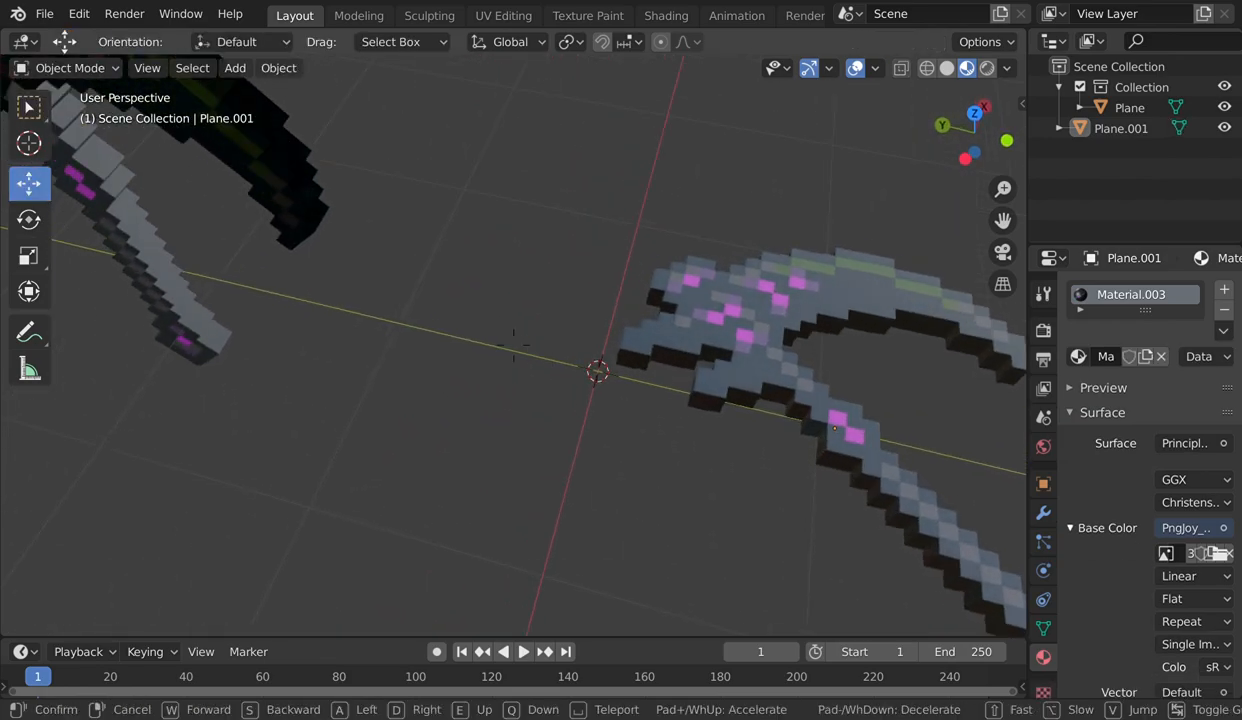
key(s)
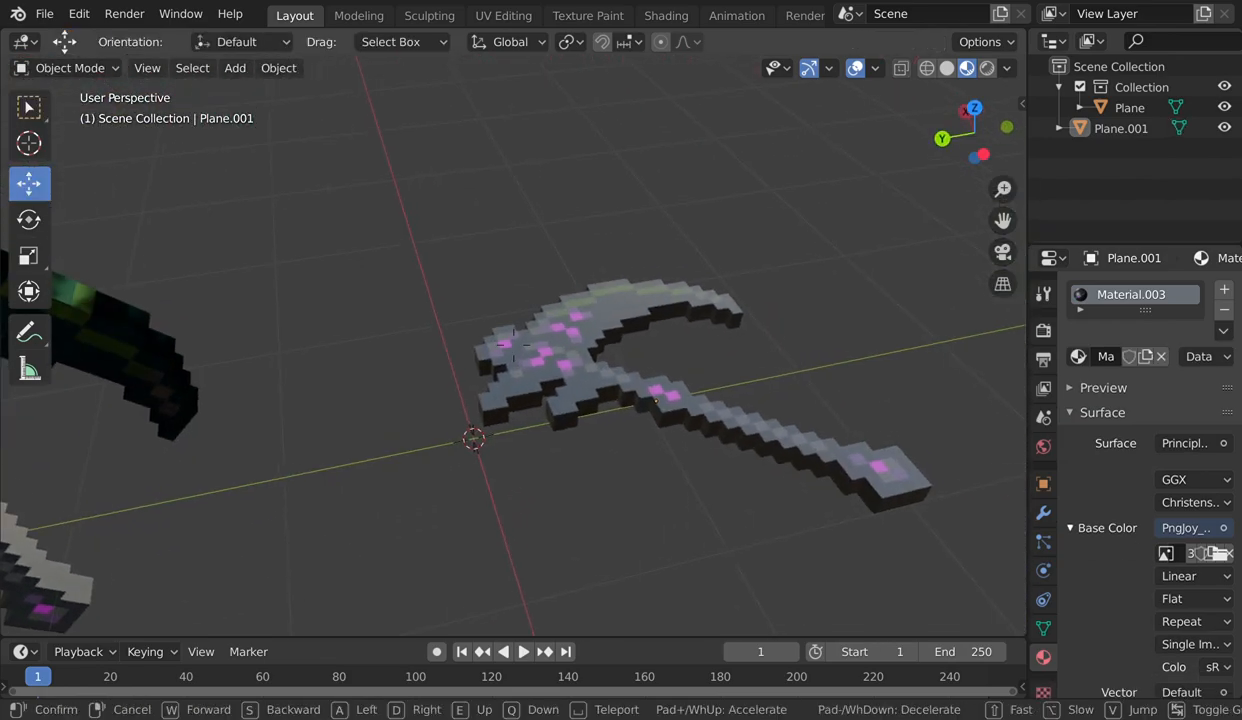
key(s)
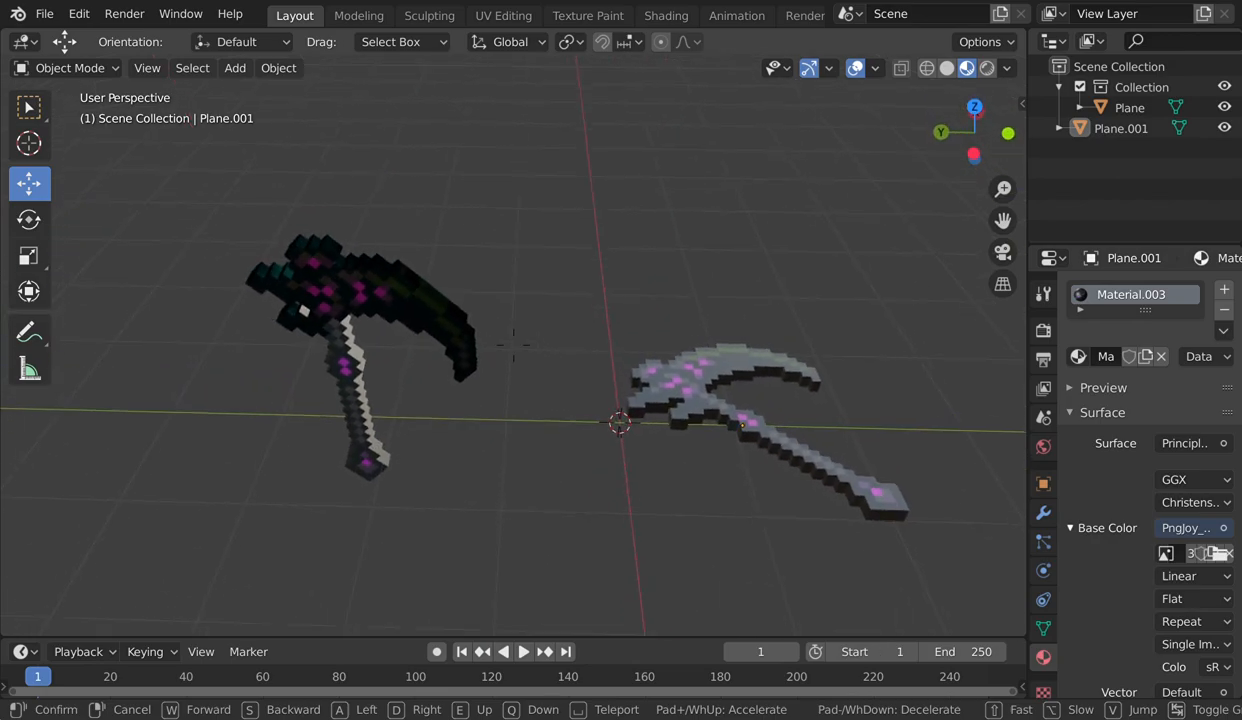
key(w)
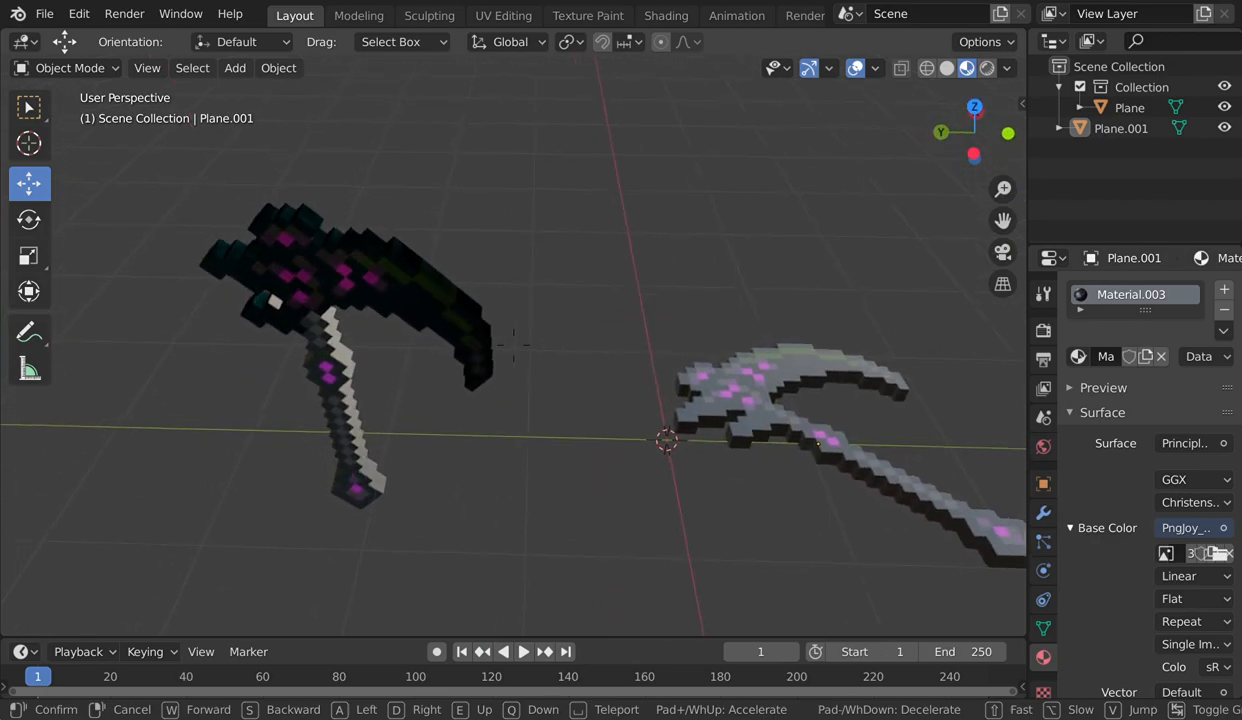
key(d)
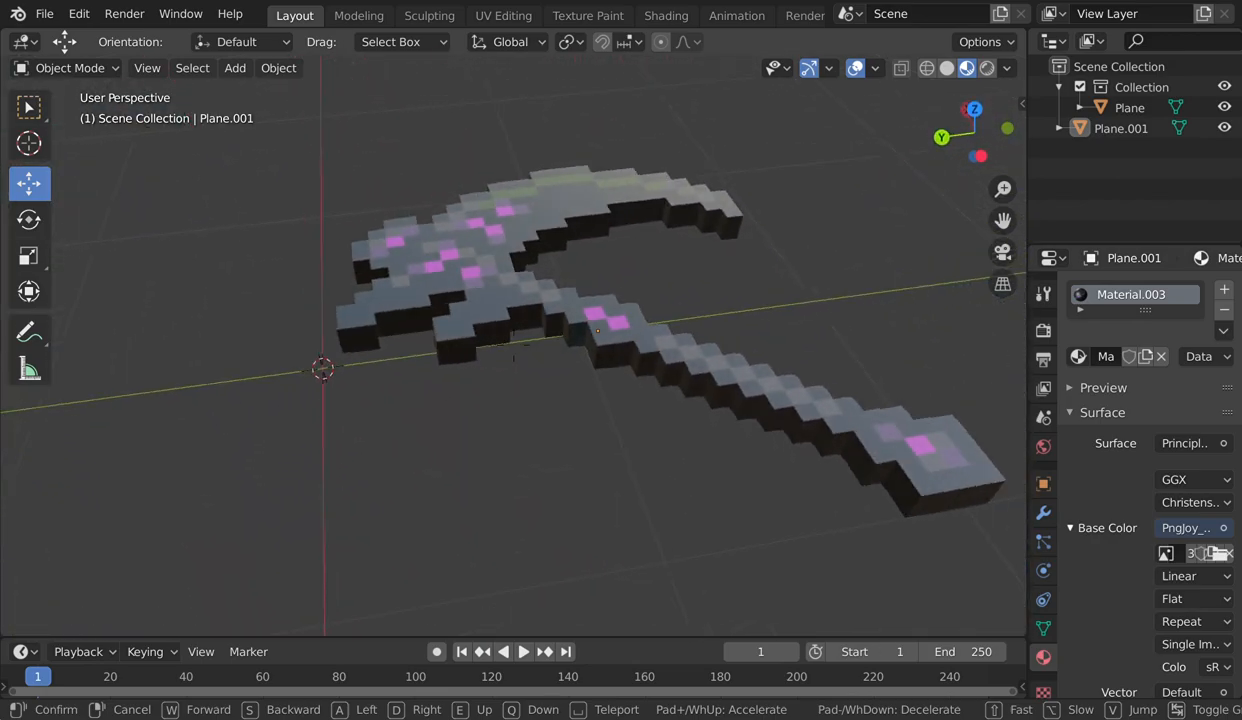
key(w)
key(w)
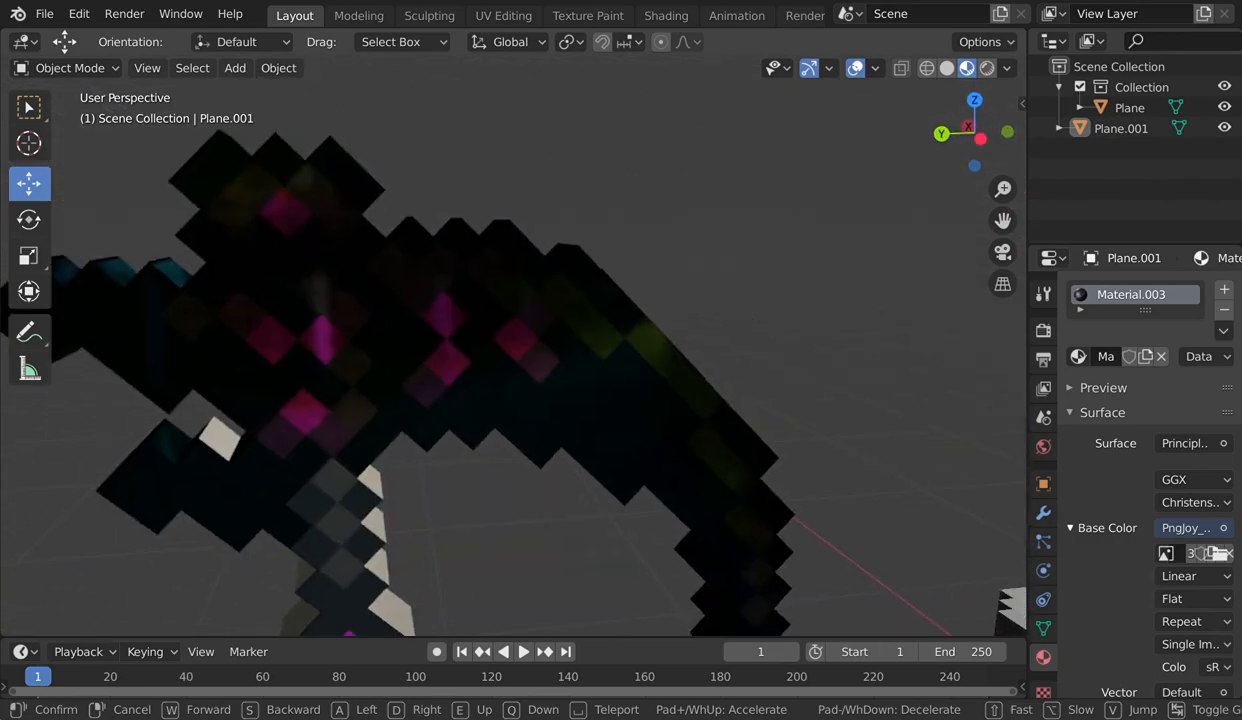
key(s)
key(w)
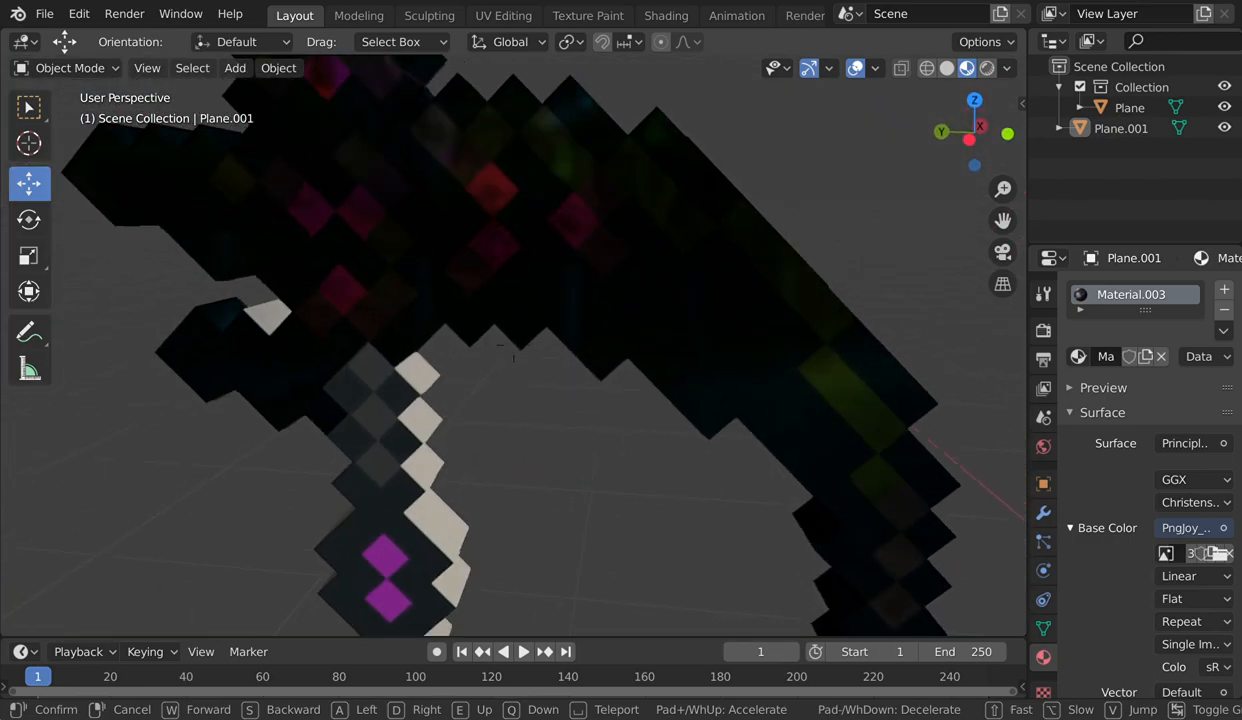
key(s)
key(s)
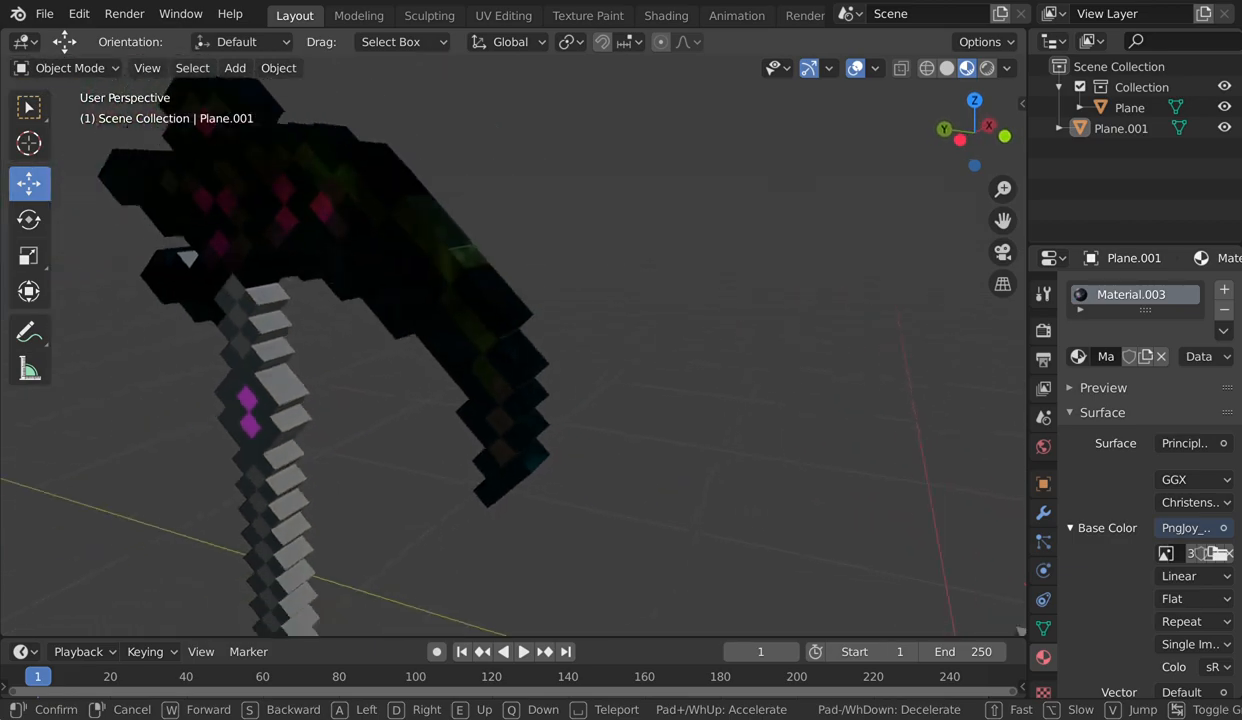
key(w)
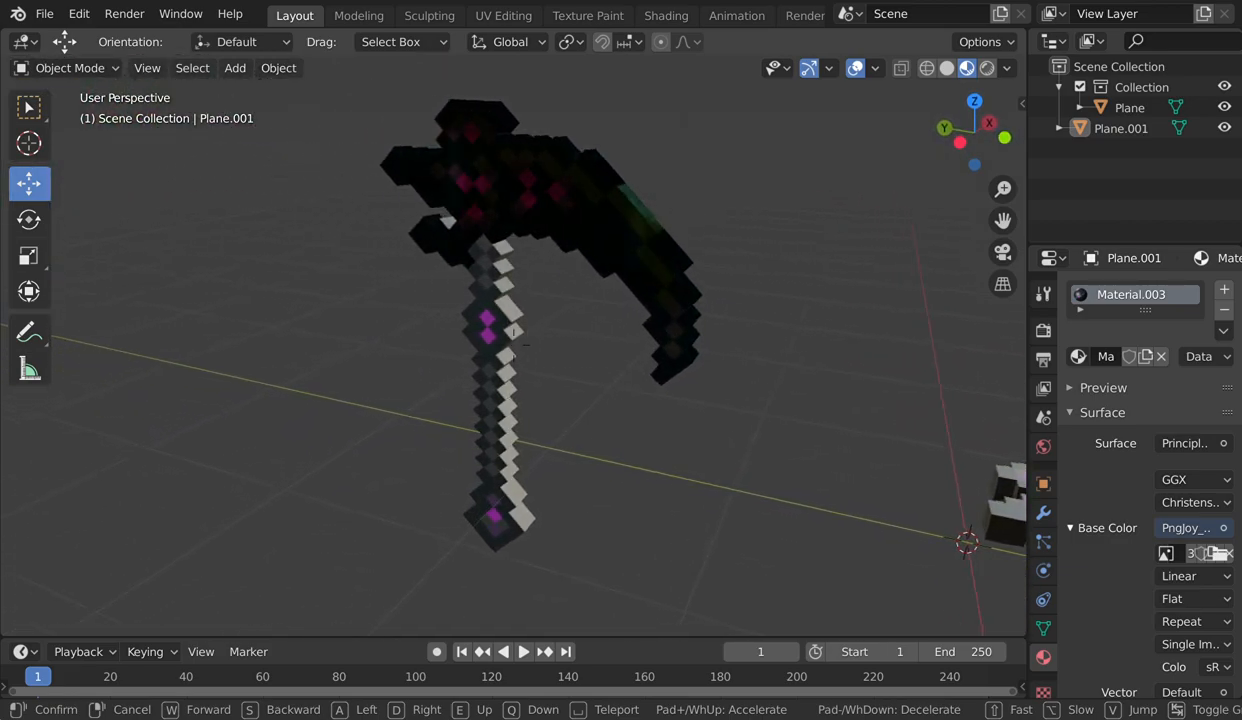
key(w)
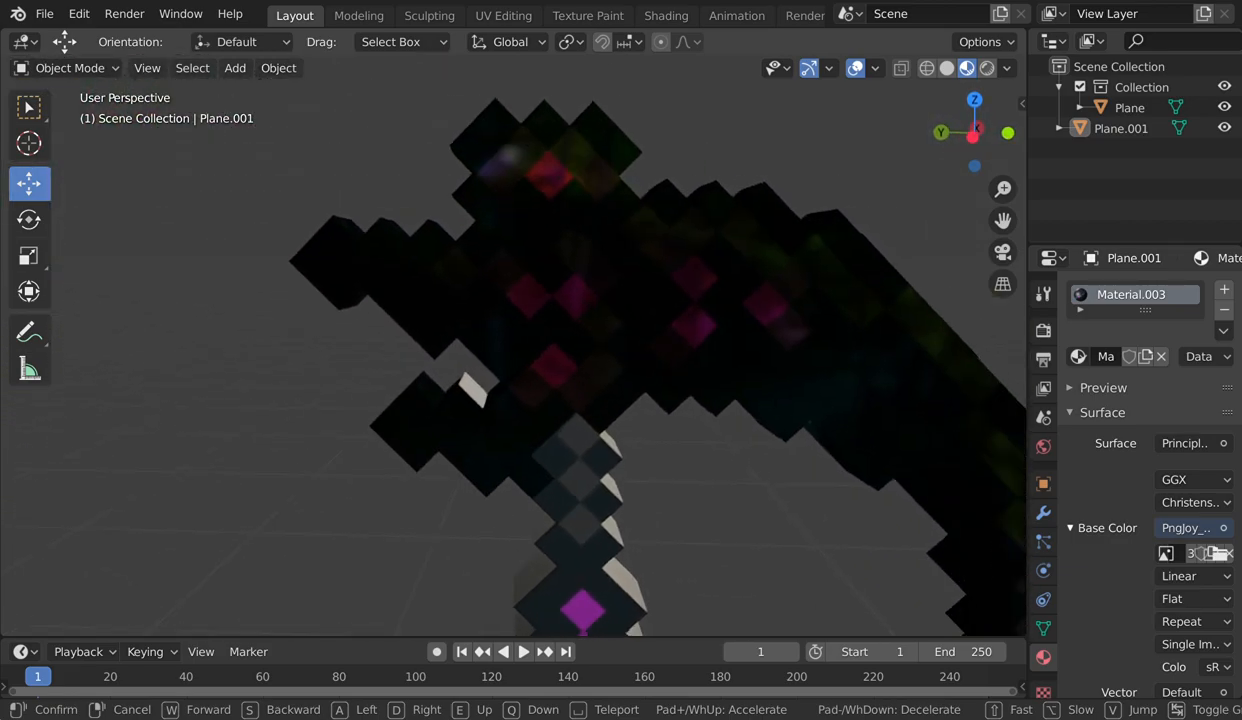
key(s)
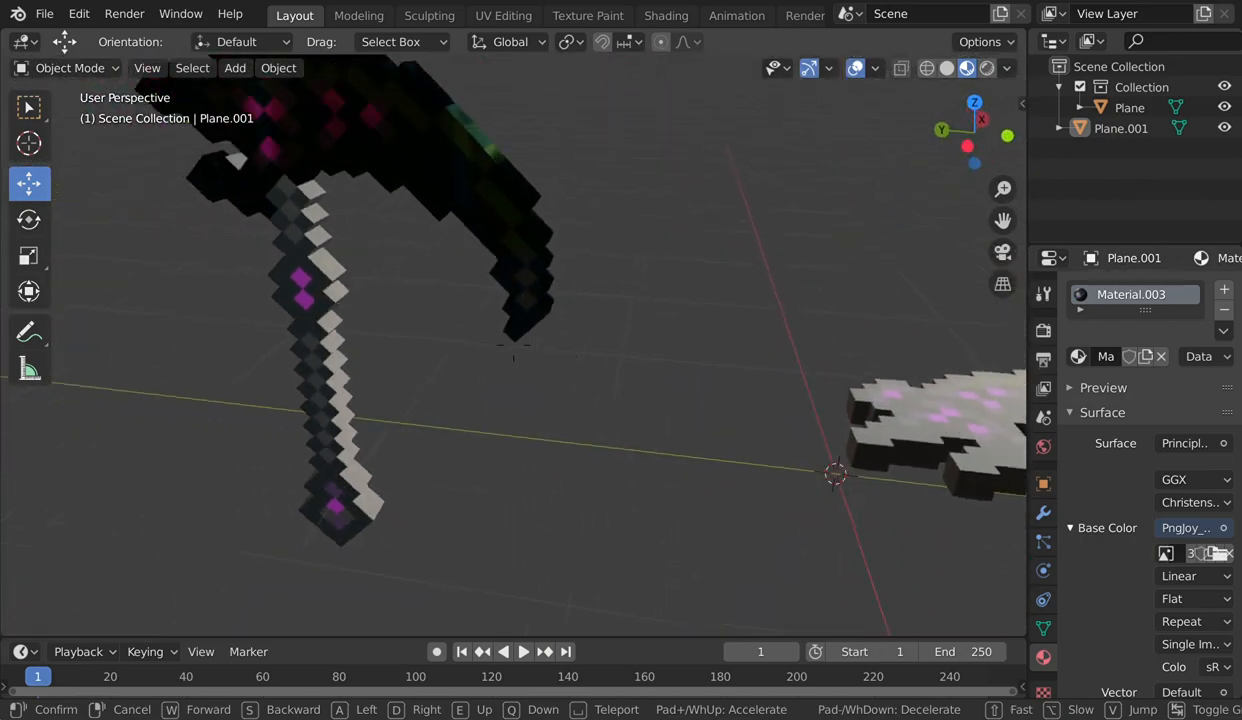
key(w)
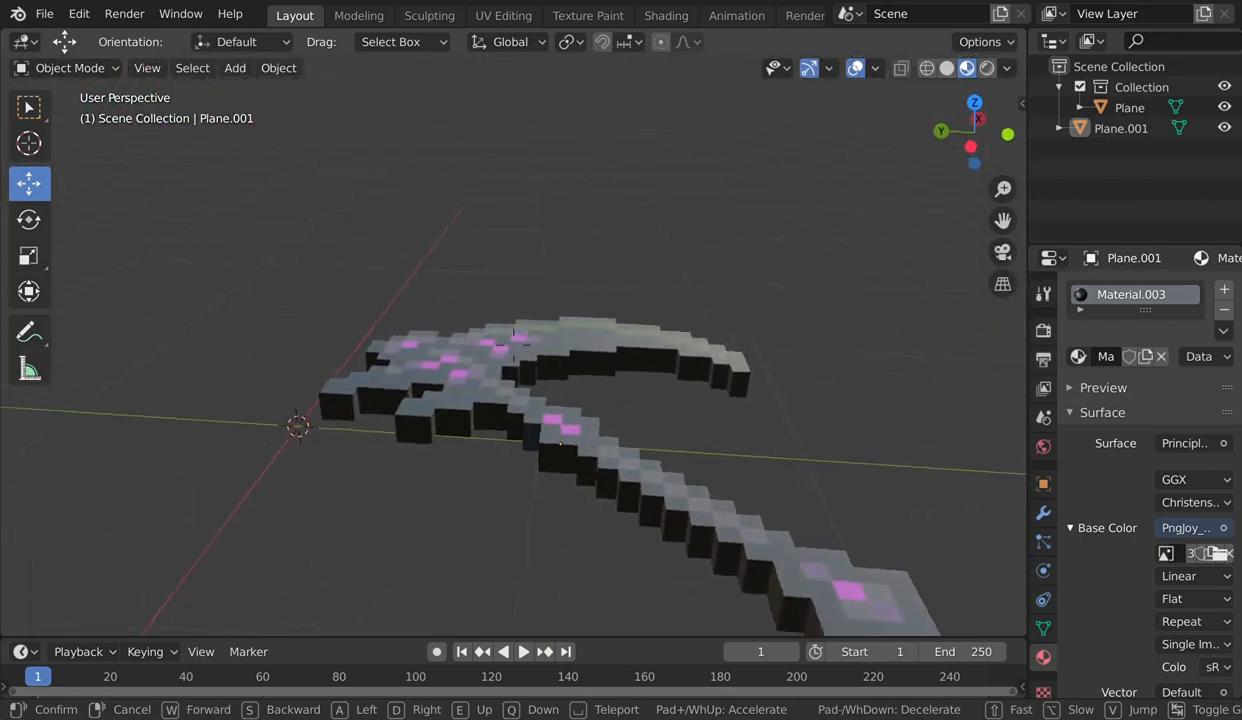
key(s)
click(515, 352)
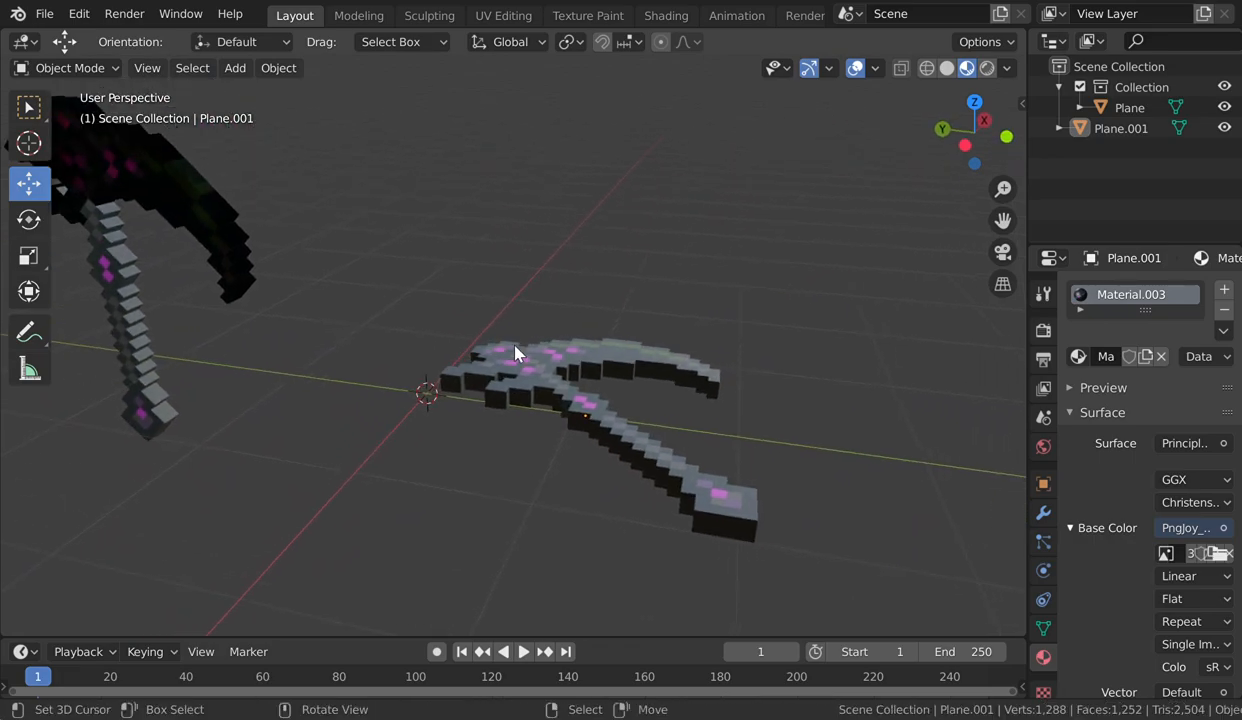
- Select the extruded scythe and switch it to Edit Mode
click(530, 368)
key(shift+grave)
key(w)
key(s)
click(535, 351)
key(Tab)
- Clear the face selection and box-select the faces of the scythe's head from the prong ends towards the blade
key(shift+grave)
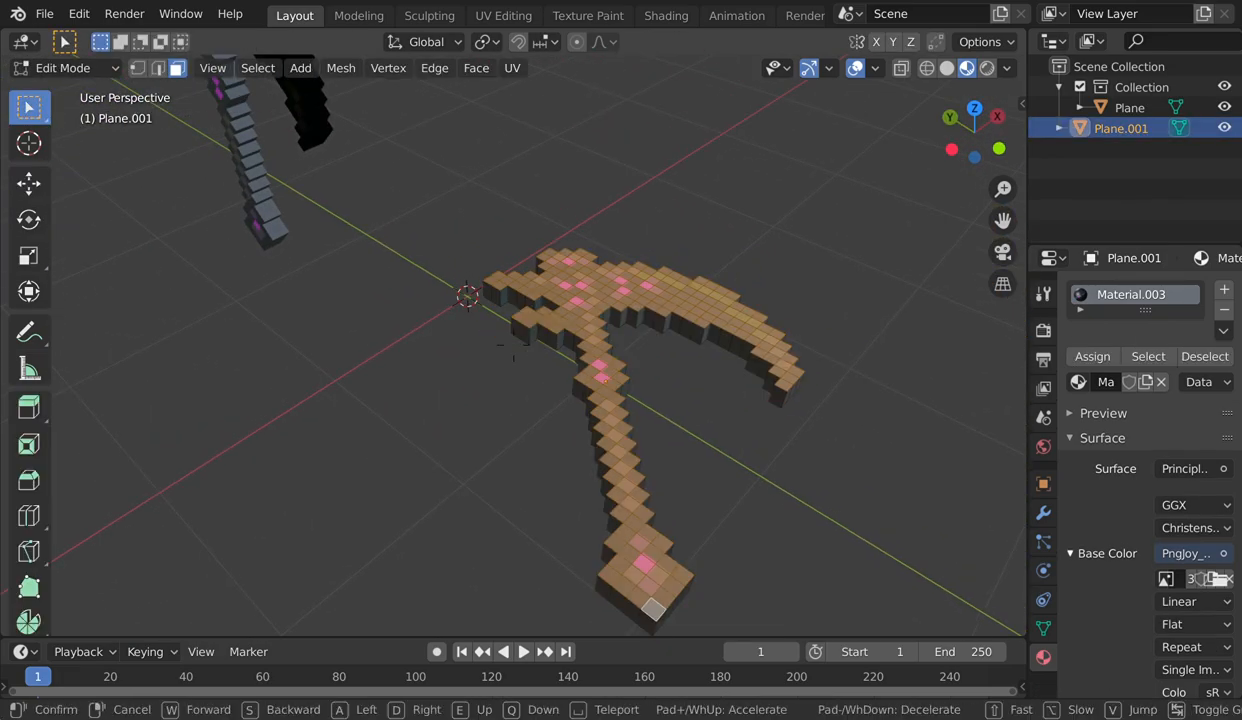
key(w)
click(531, 347)
key(shift+grave)
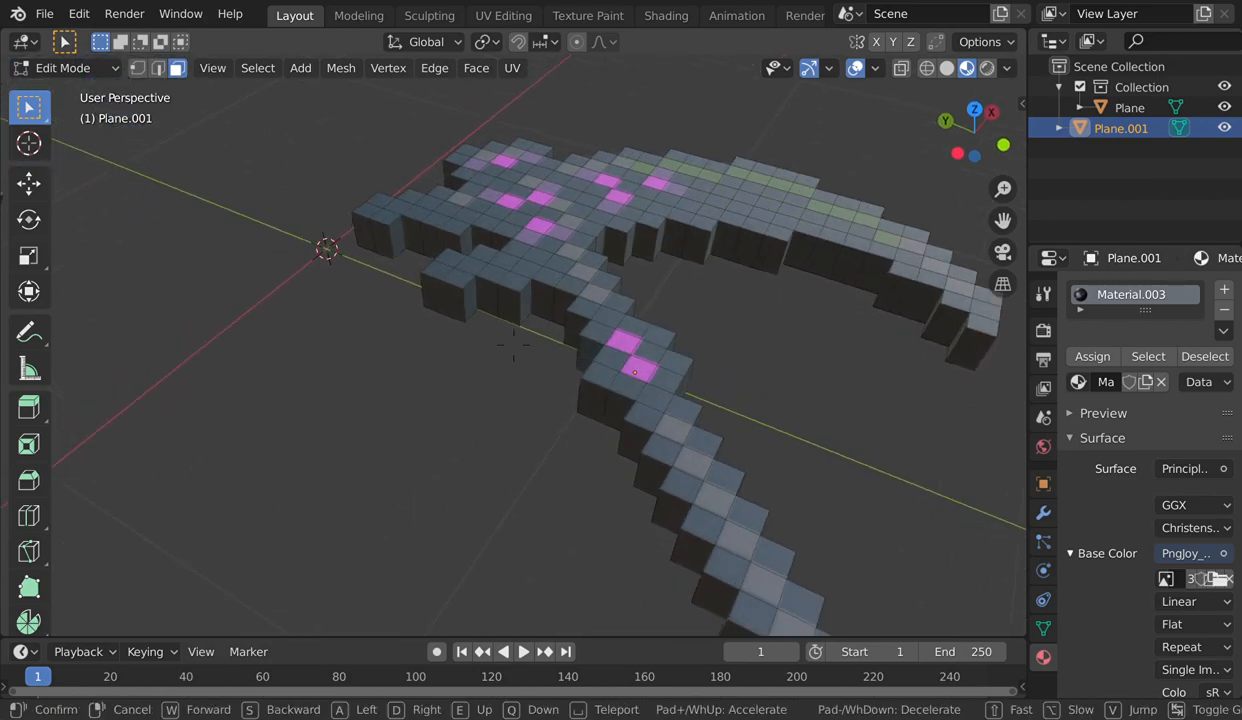
key(w)
key(s)
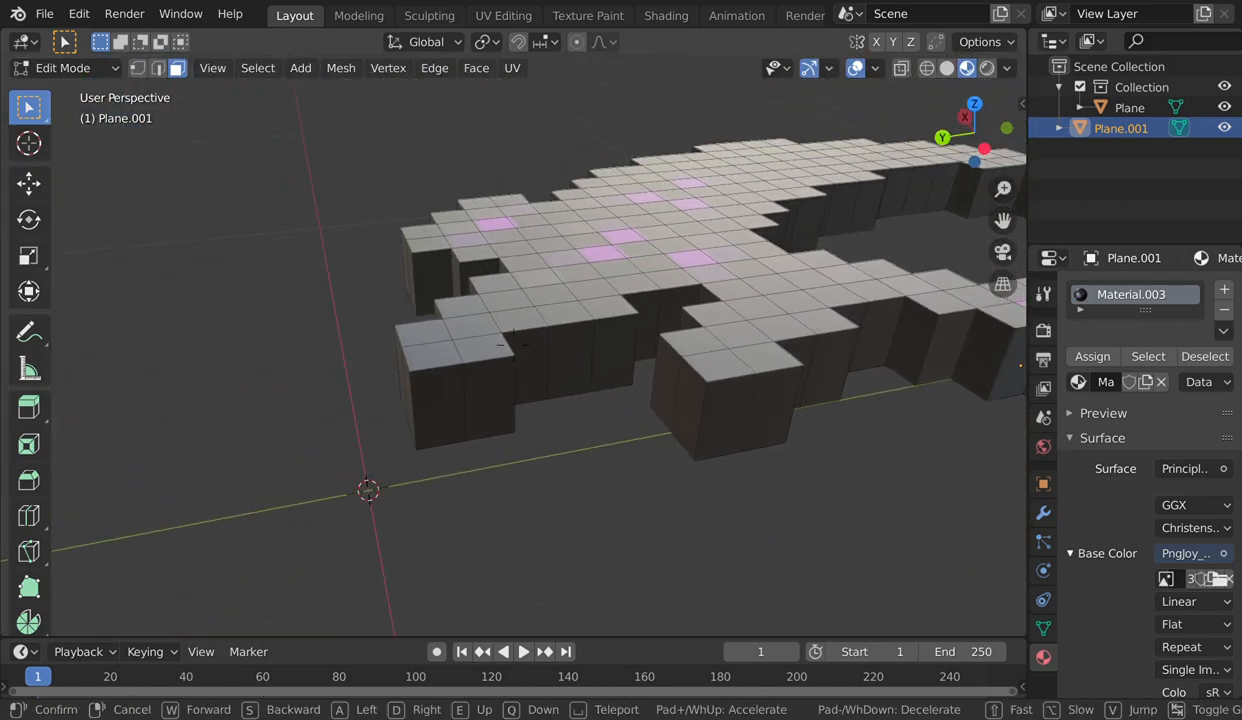
click(431, 449)
drag(378, 437, 667, 133)
- Add the missed top faces beside the handle and the side faces under the blade's inner start to the selection
key(shift+grave)
key(w)
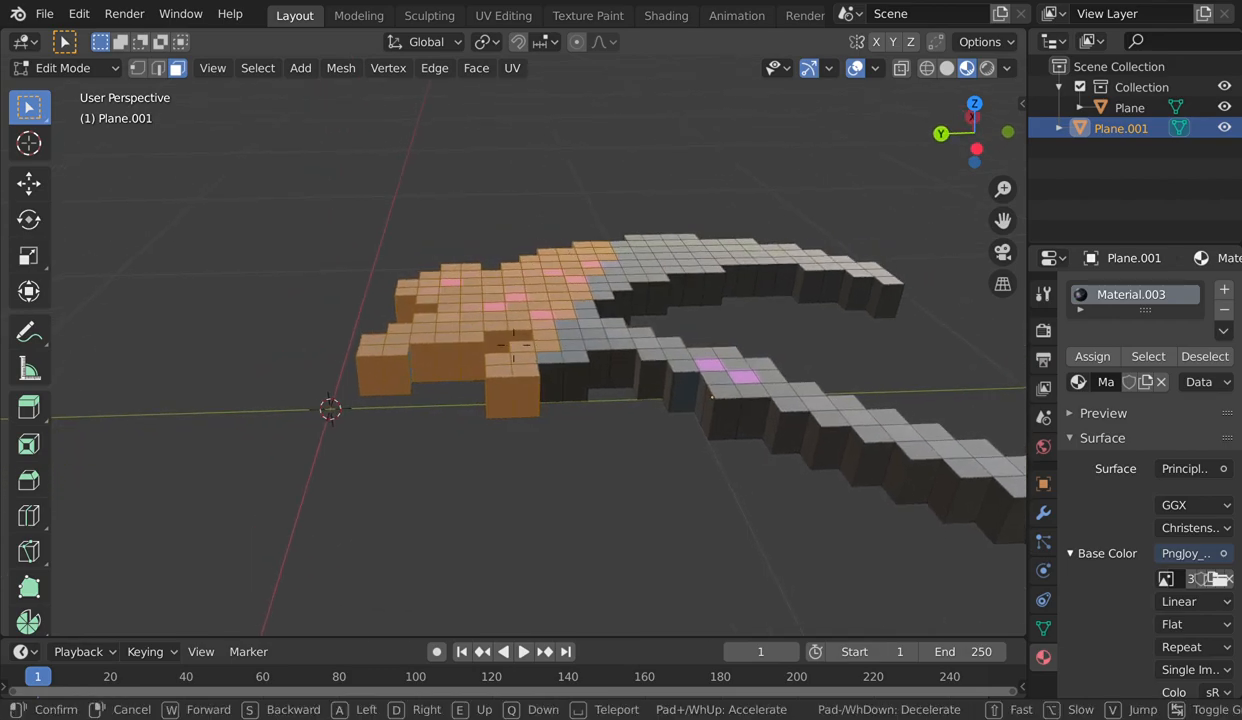
key(w)
key(s)
key(w)
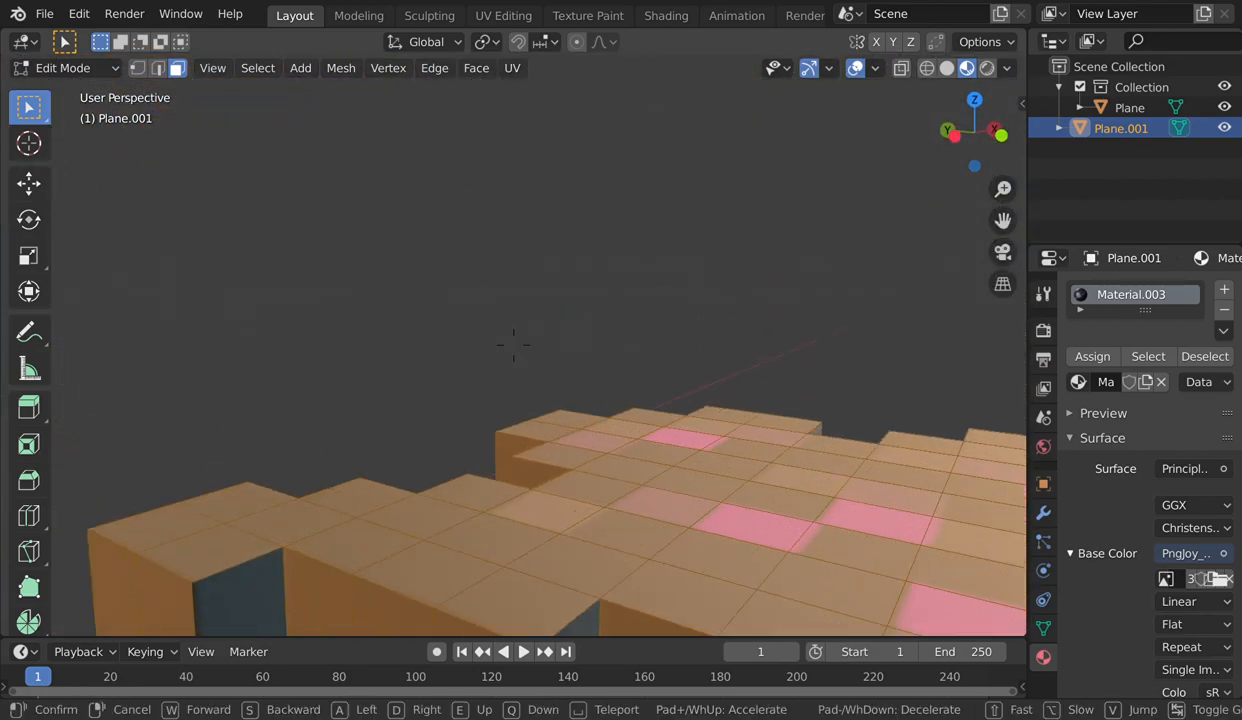
key(s)
click(513, 345)
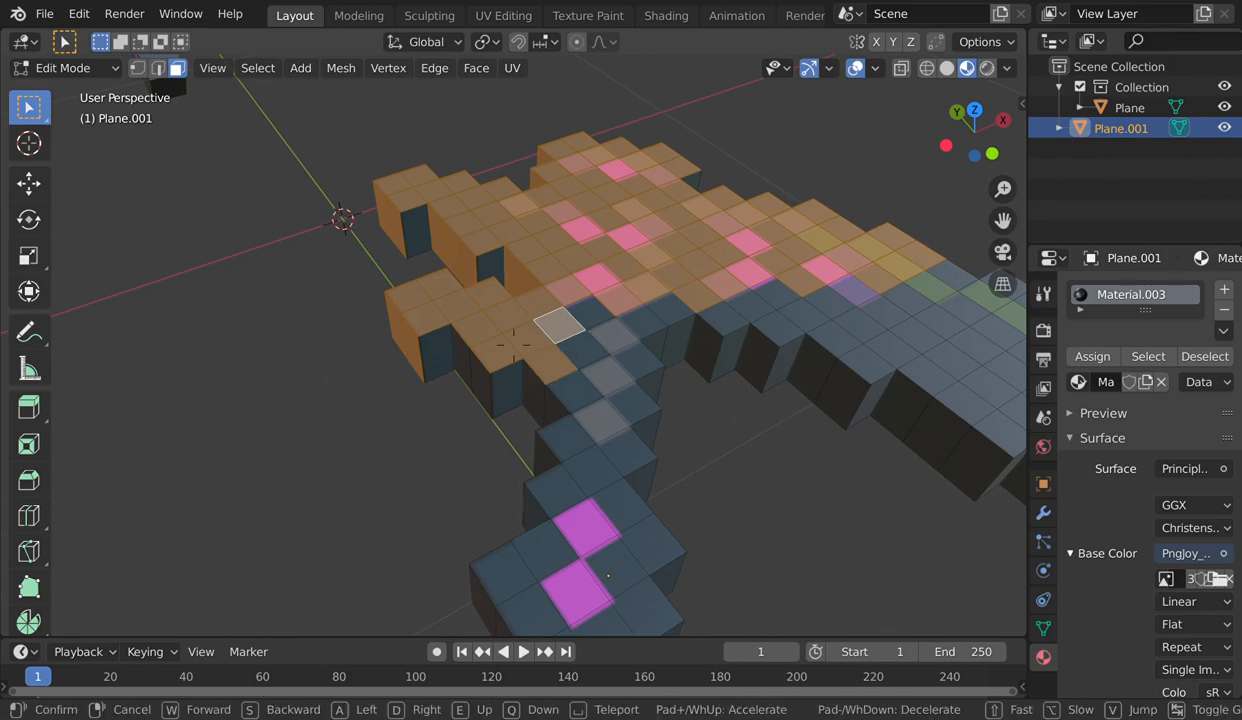
key(d)
click(527, 332)
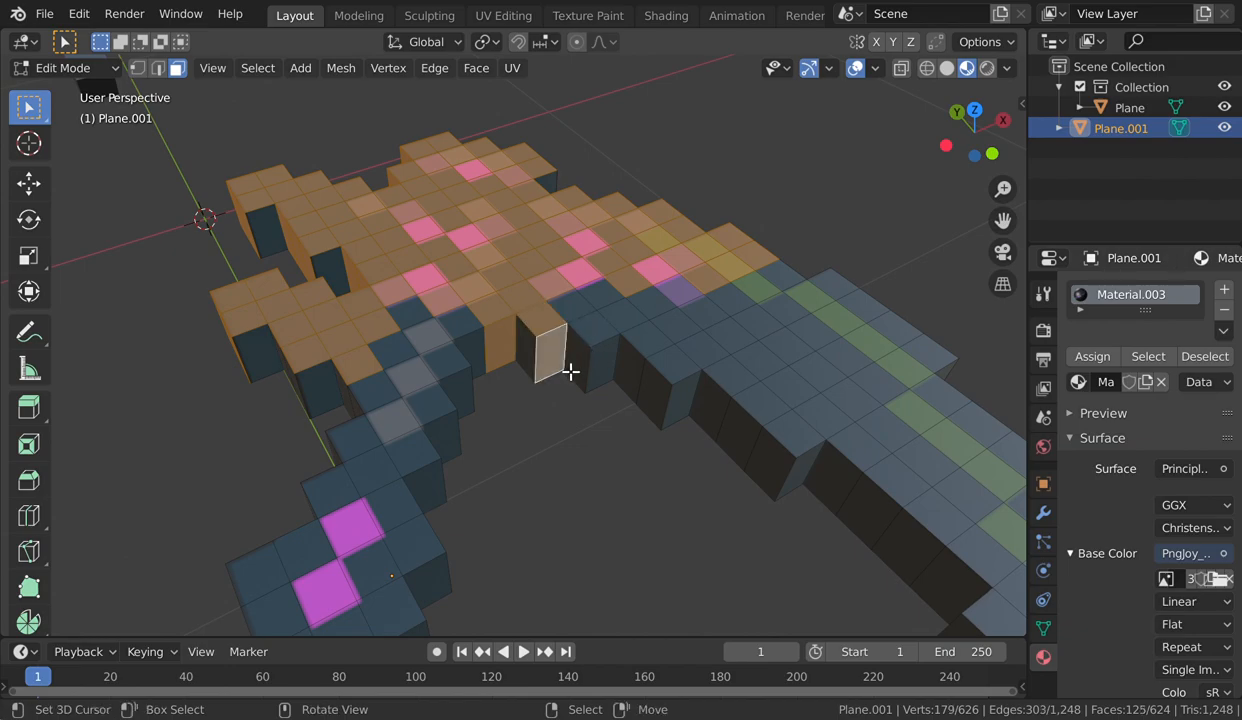
- Extend the selection along the blade with Circle Select, including its inner side faces and the end face of the tip
key(shift+grave)
key(s)
click(522, 346)
key(c)
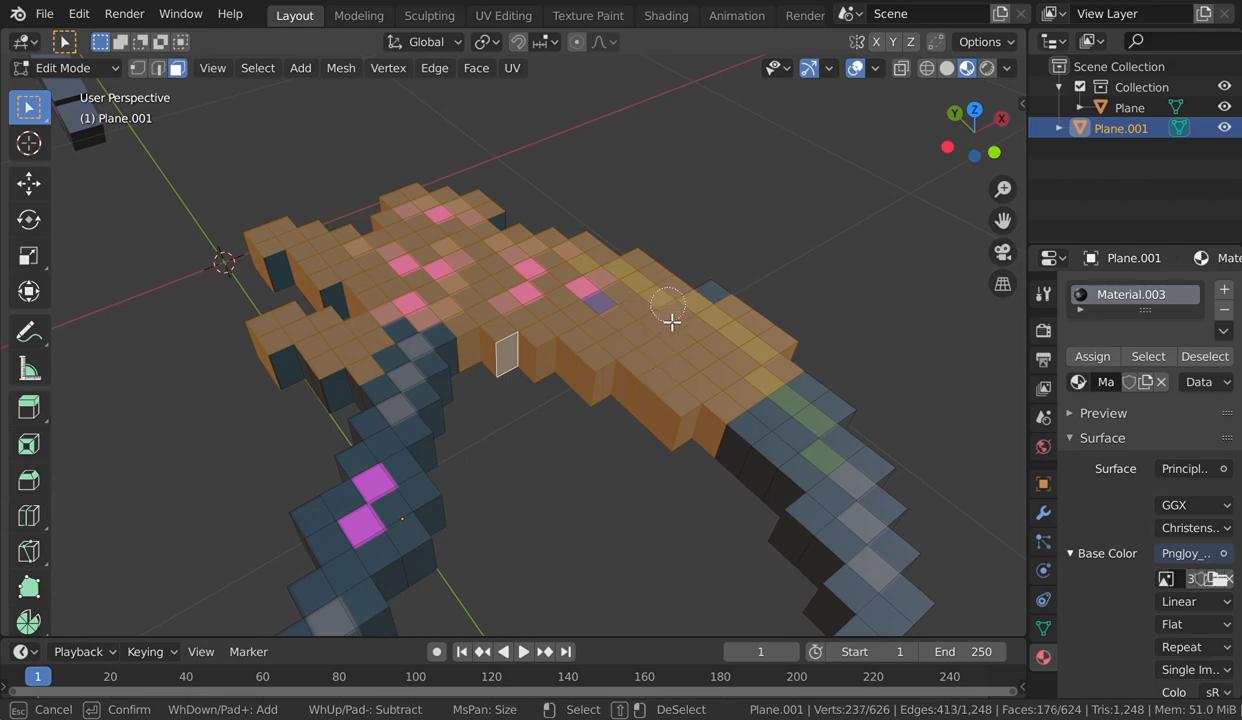
drag(825, 393, 849, 481)
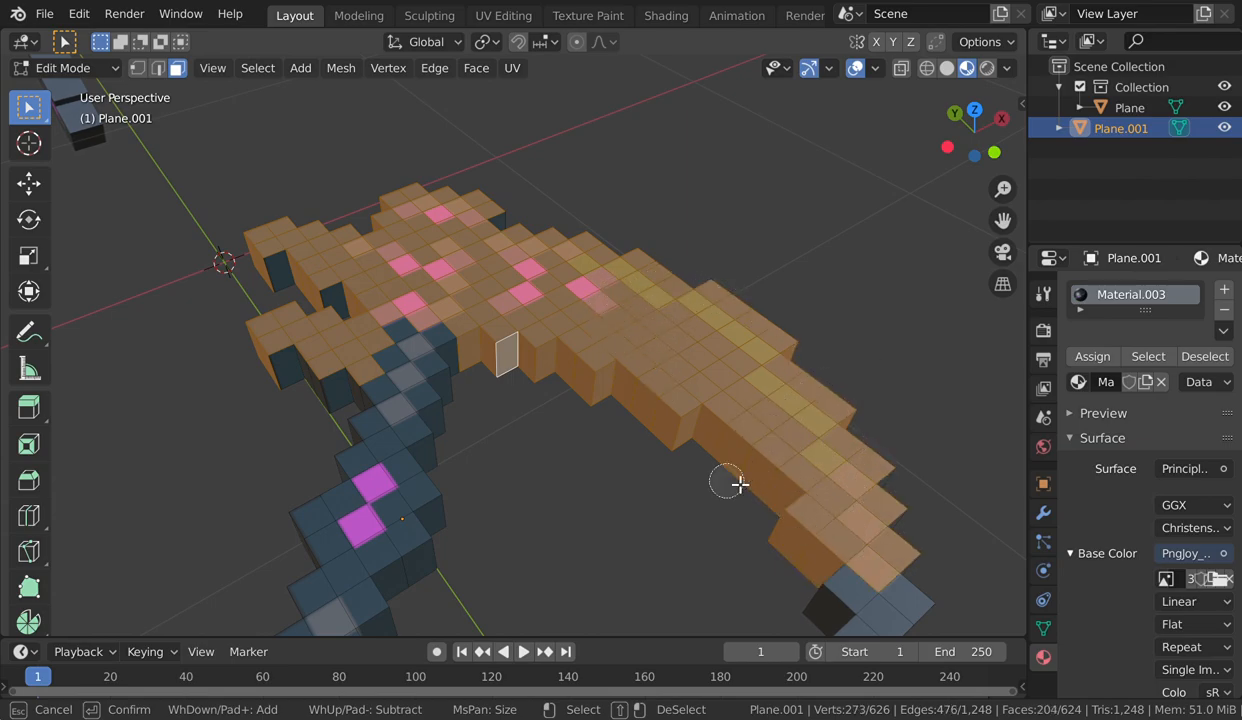
right_click(878, 612)
key(shift+grave)
key(s)
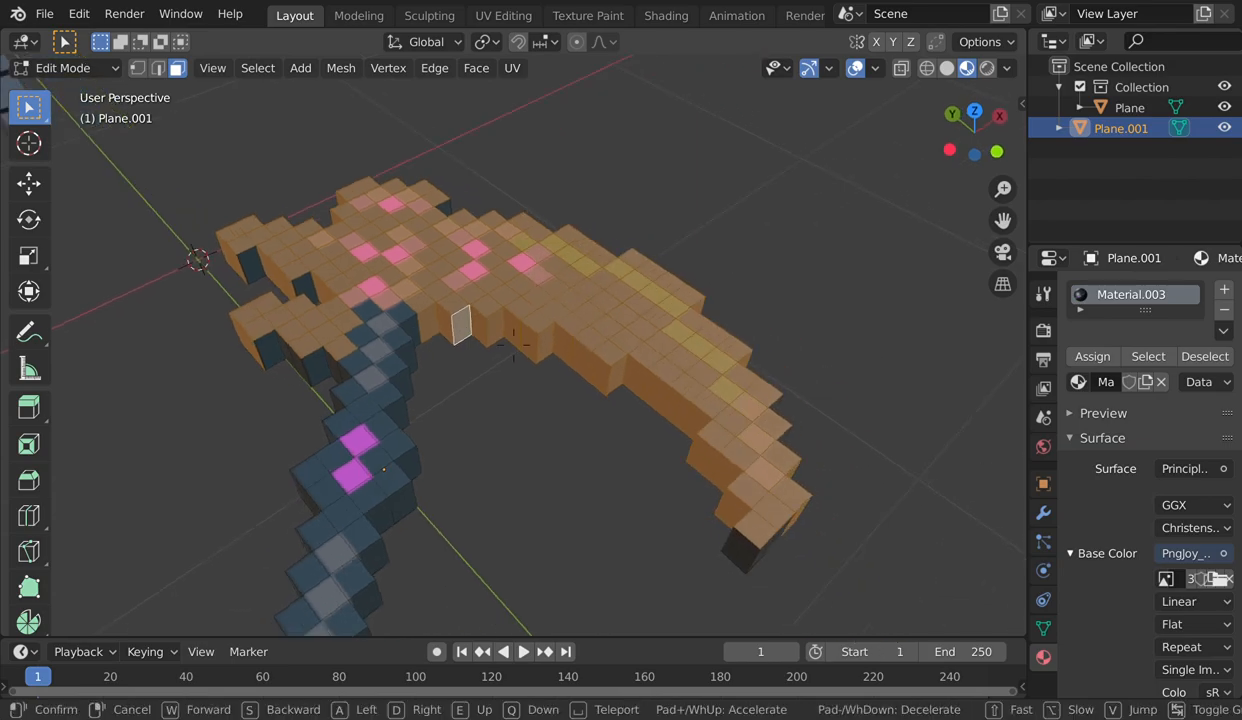
click(522, 340)
shift+right_click(656, 358)
- Add the missed side faces of the prong nearest the handle to the selection
key(shift+grave)
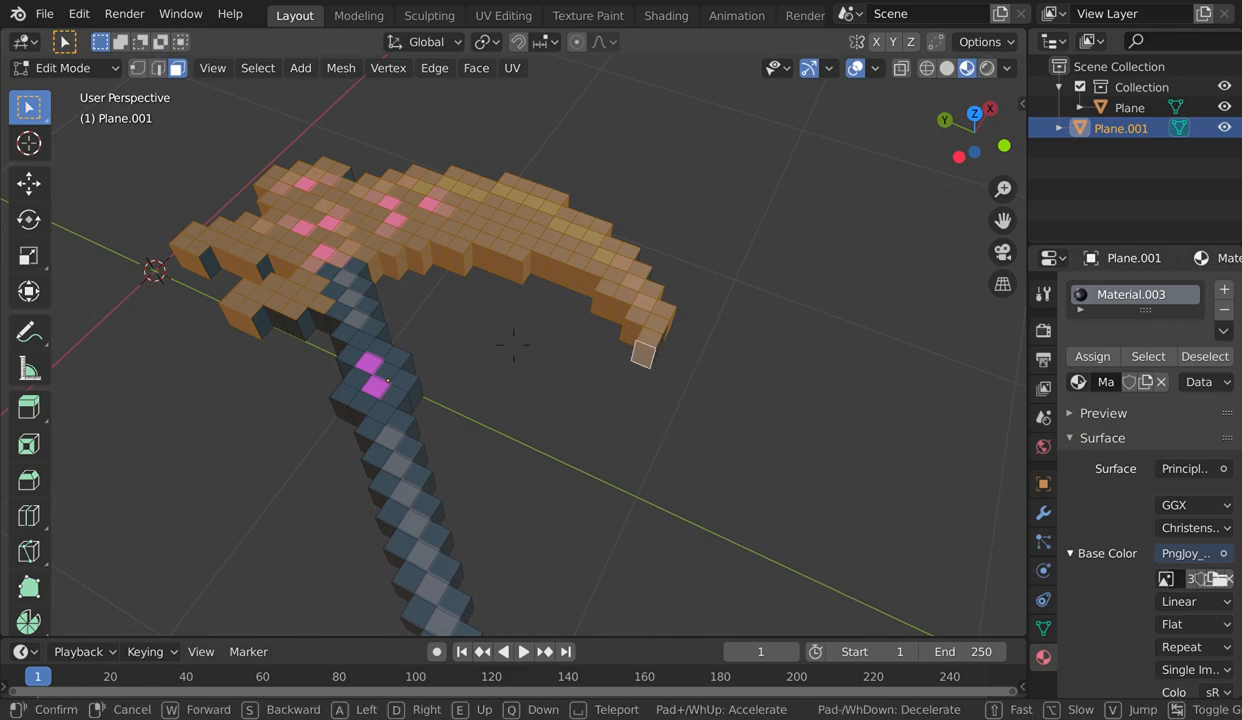
key(w)
click(526, 354)
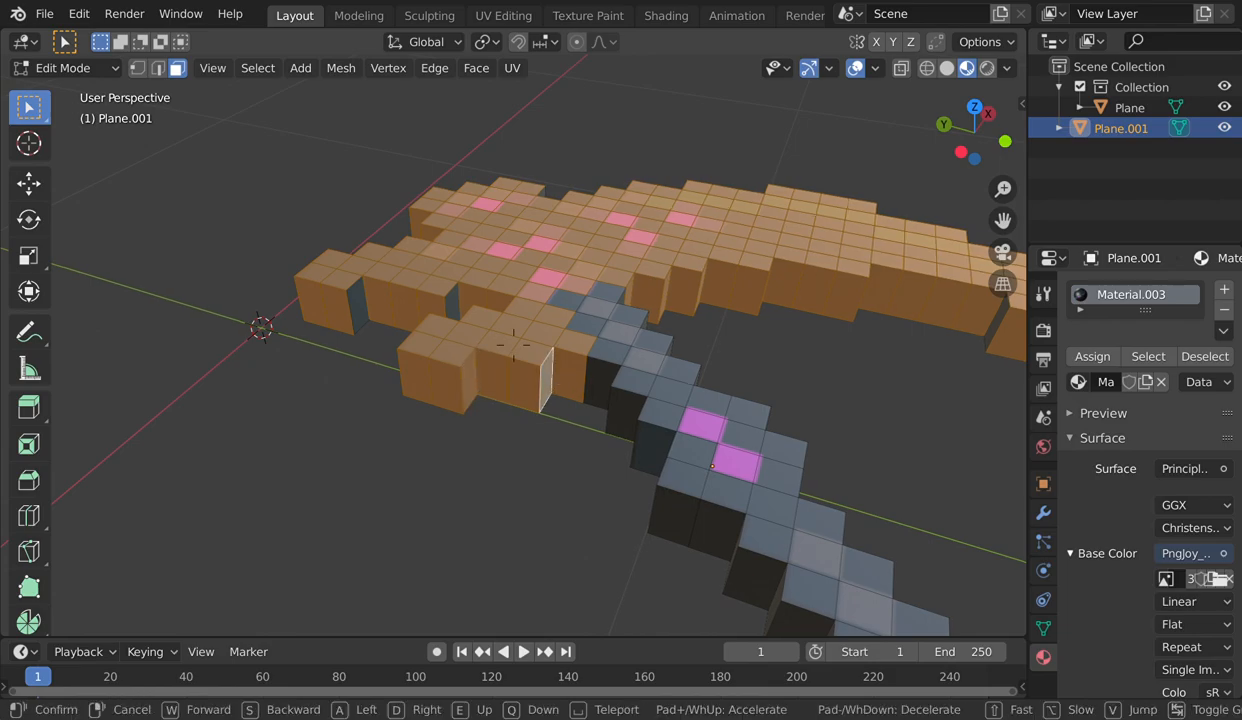
- Add the inner side faces of the prong nearest the handle, inside the gap between the prongs, to the selection
key(d)
key(w)
key(d)
key(a)
key(a)
key(w)
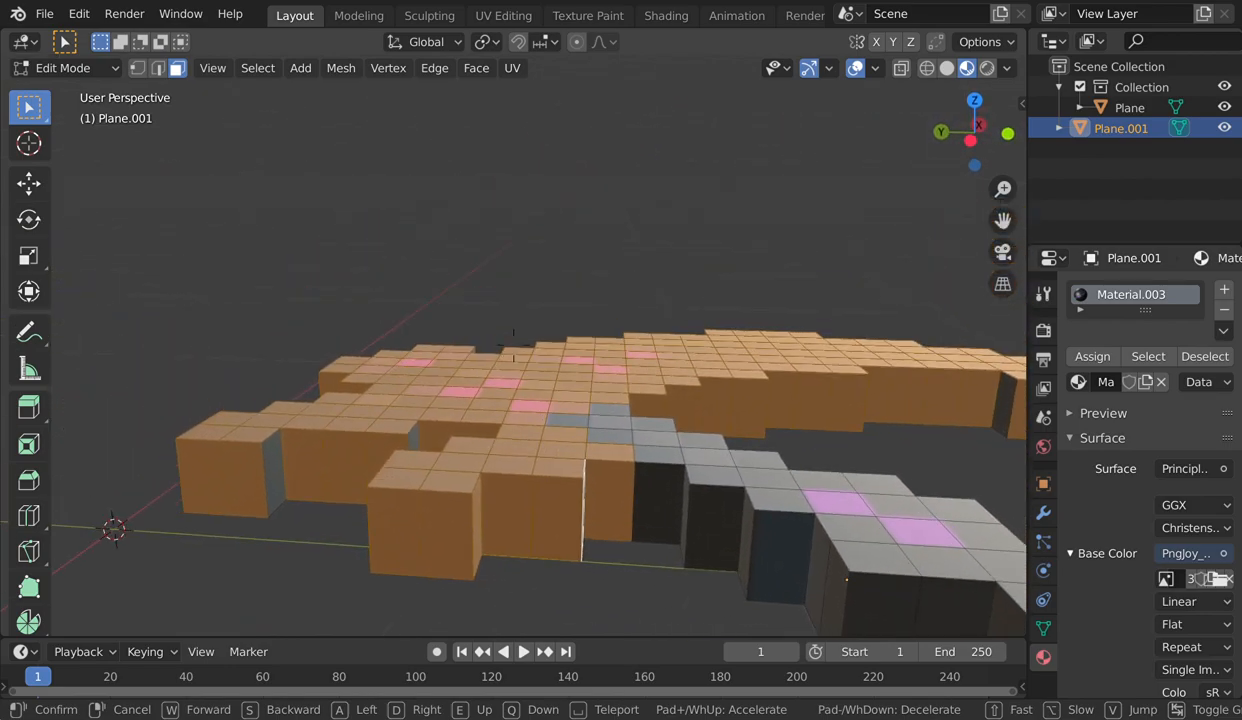
key(w)
key(s)
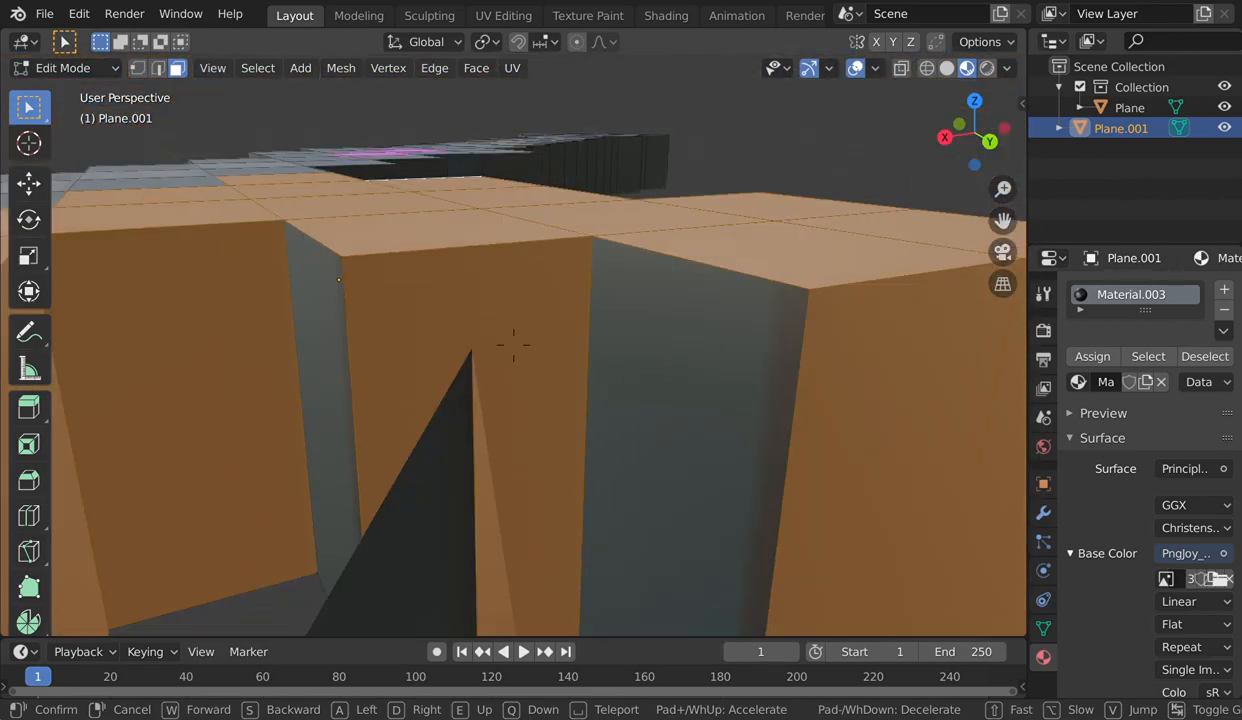
key(d)
key(e)
key(w)
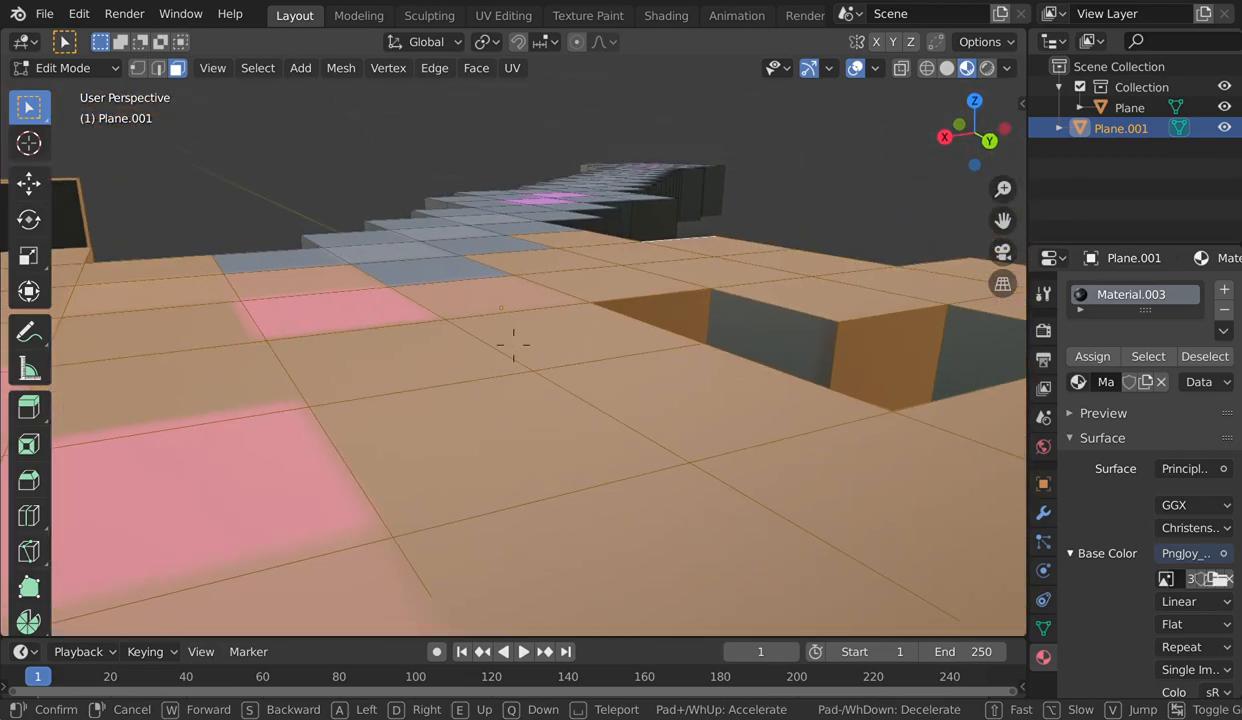
key(s)
click(573, 418)
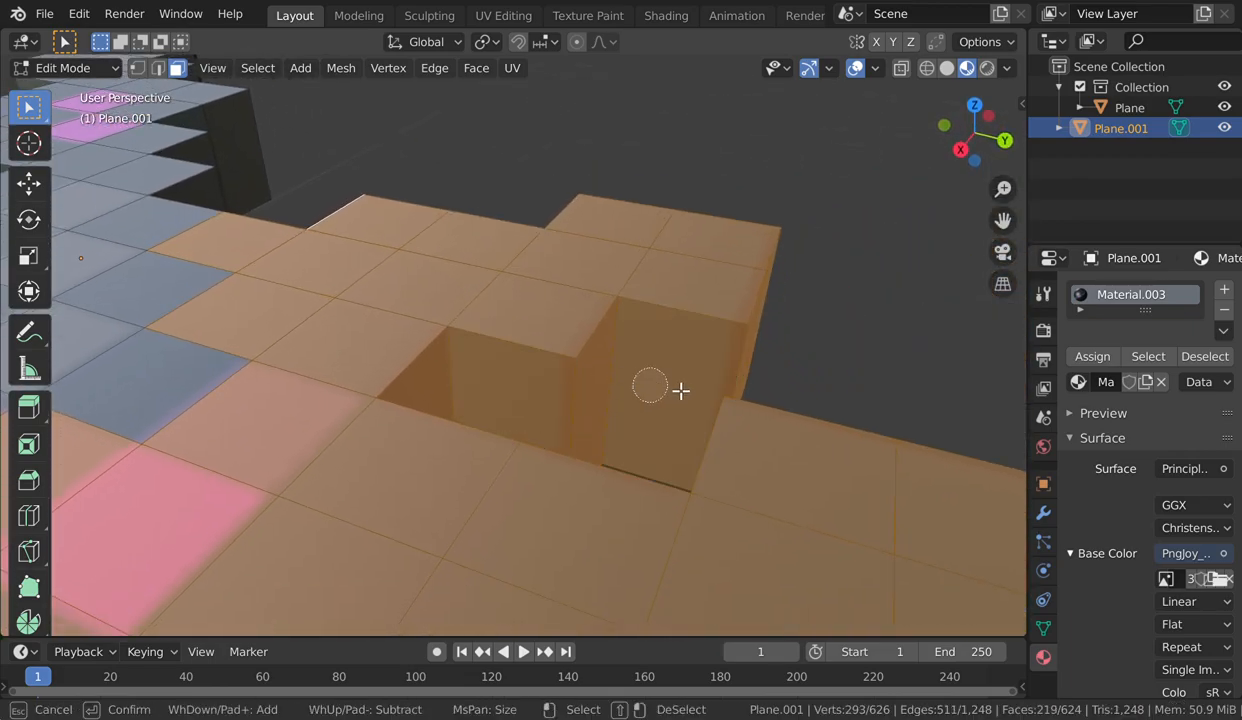
- Add the two missed side faces of the middle prong facing that gap to the selection
key(shift+grave)
key(d)
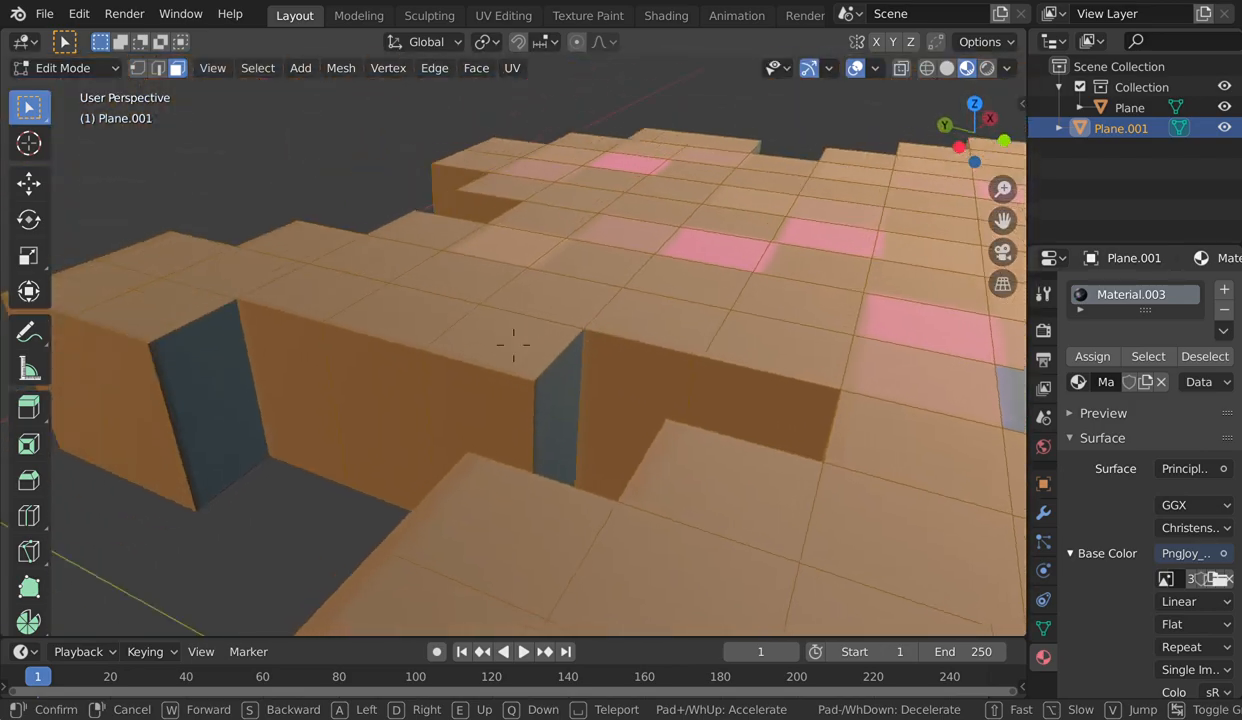
click(383, 358)
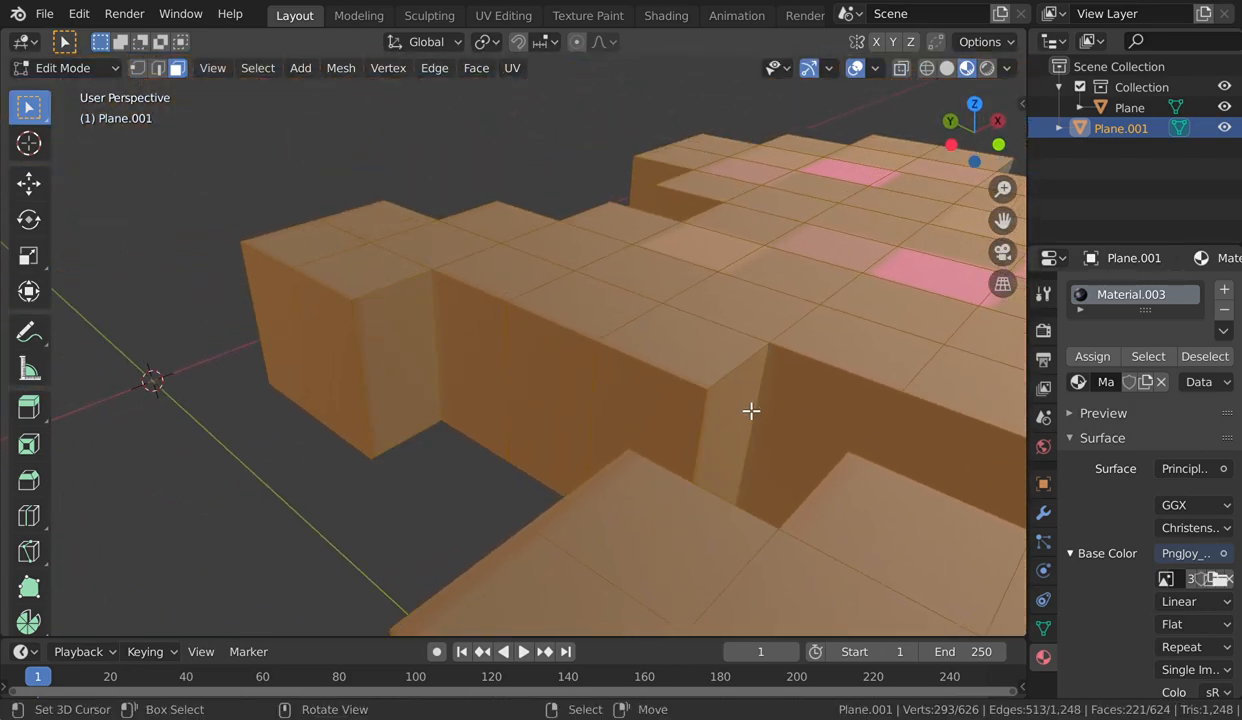
- Extend the selection with Circle Select over the stepped side faces at the prong ends of the head
key(shift+grave)
key(a)
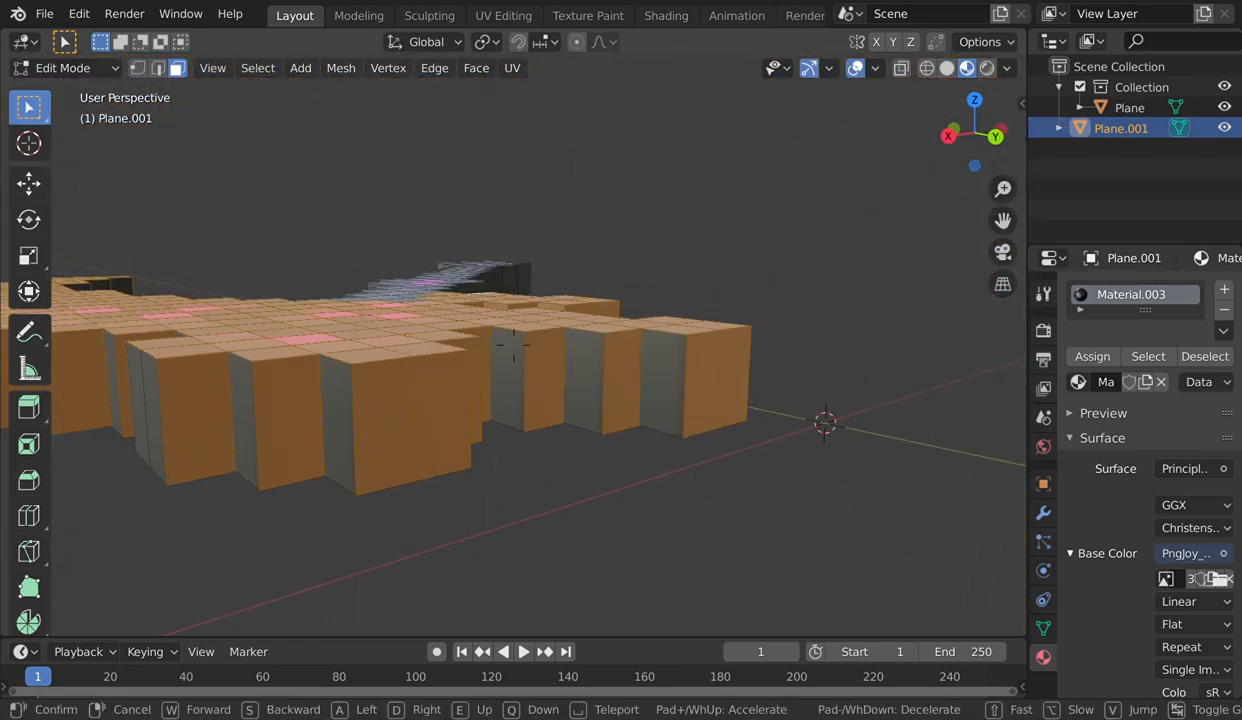
click(513, 345)
key(c)
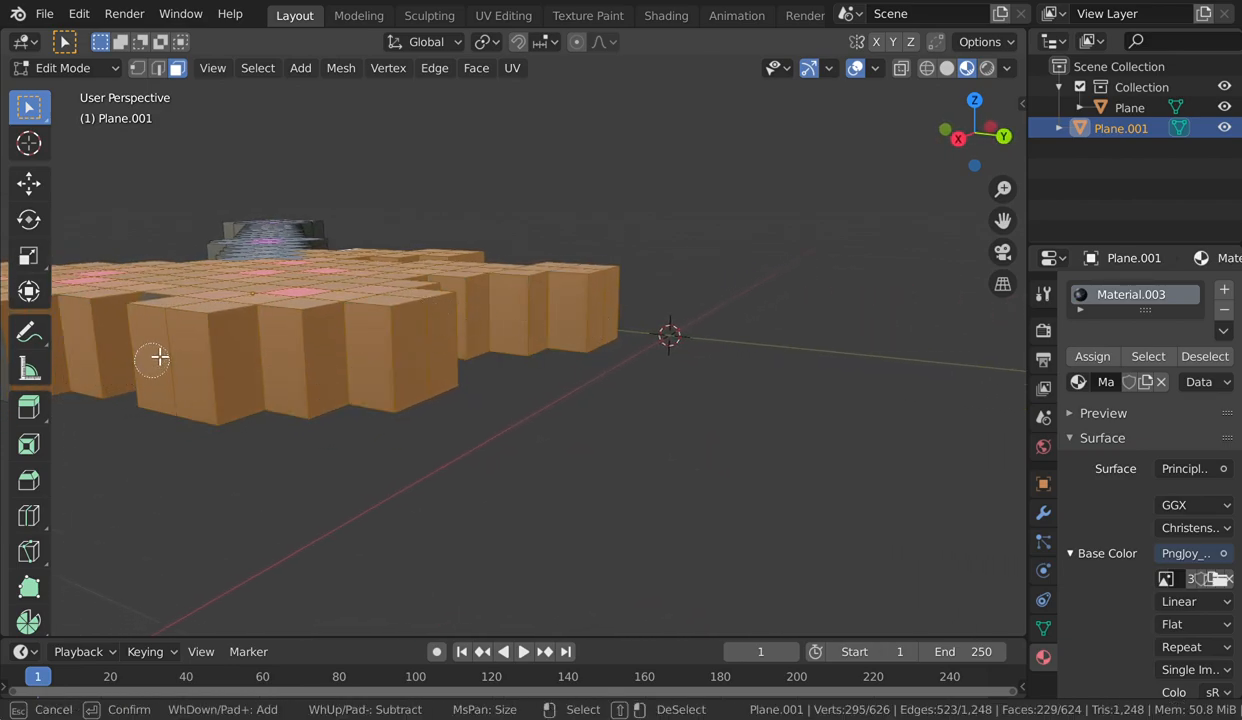
key(Escape)
- Circle-select the missed side faces along the back edge of the head and the start of the blade
key(shift+grave)
key(d)
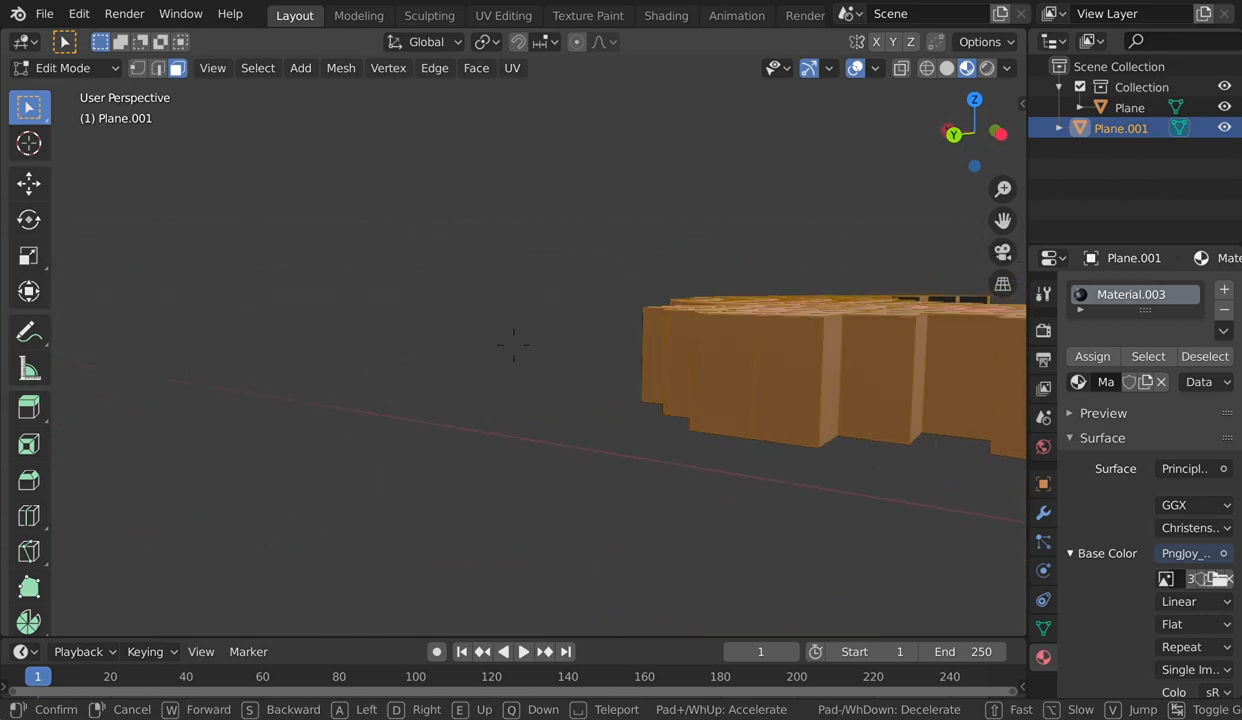
key(a)
key(a)
key(d)
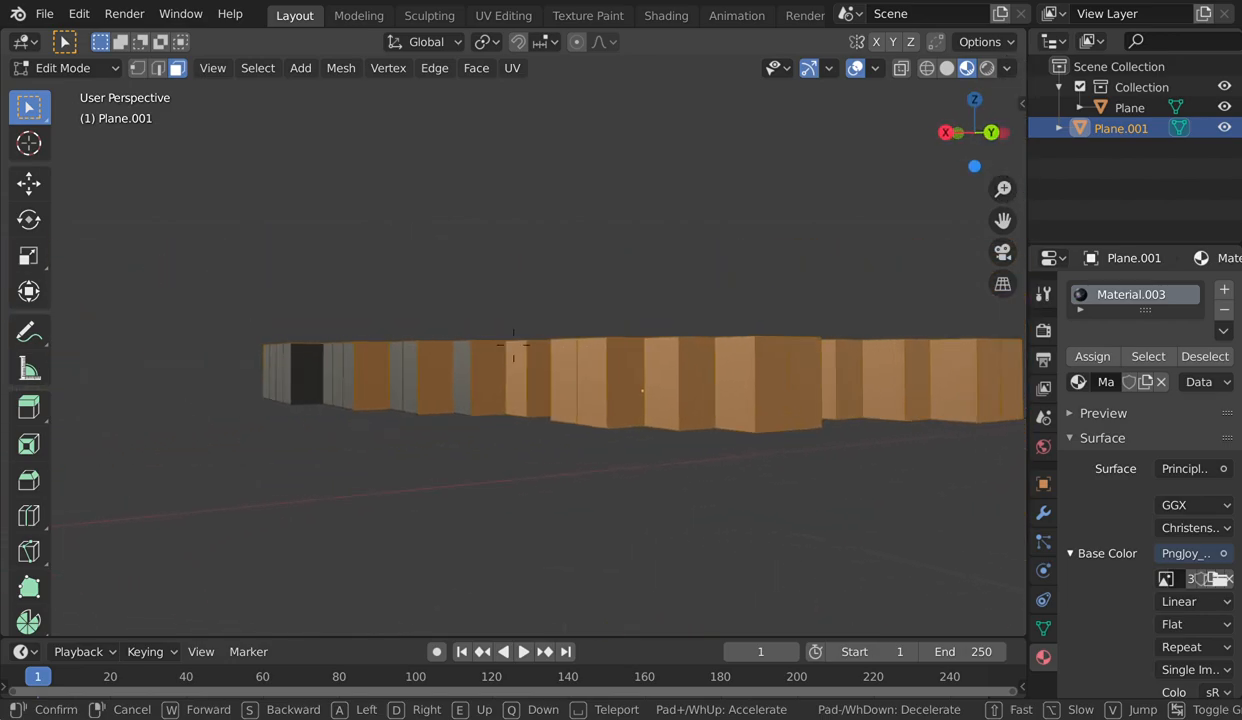
key(a)
key(d)
click(510, 355)
key(c)
drag(507, 360, 66, 367)
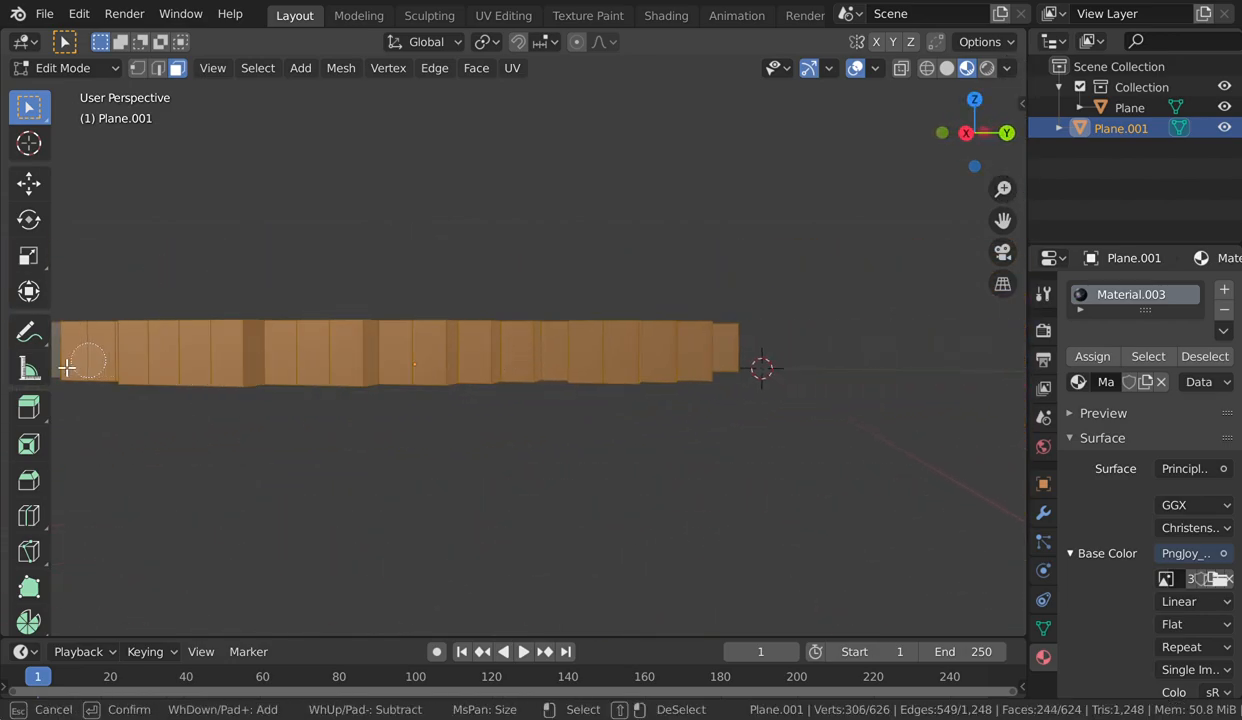
- Continue the circle selection over the remaining outer side faces of the blade towards its tip
key(shift+grave)
key(a)
key(w)
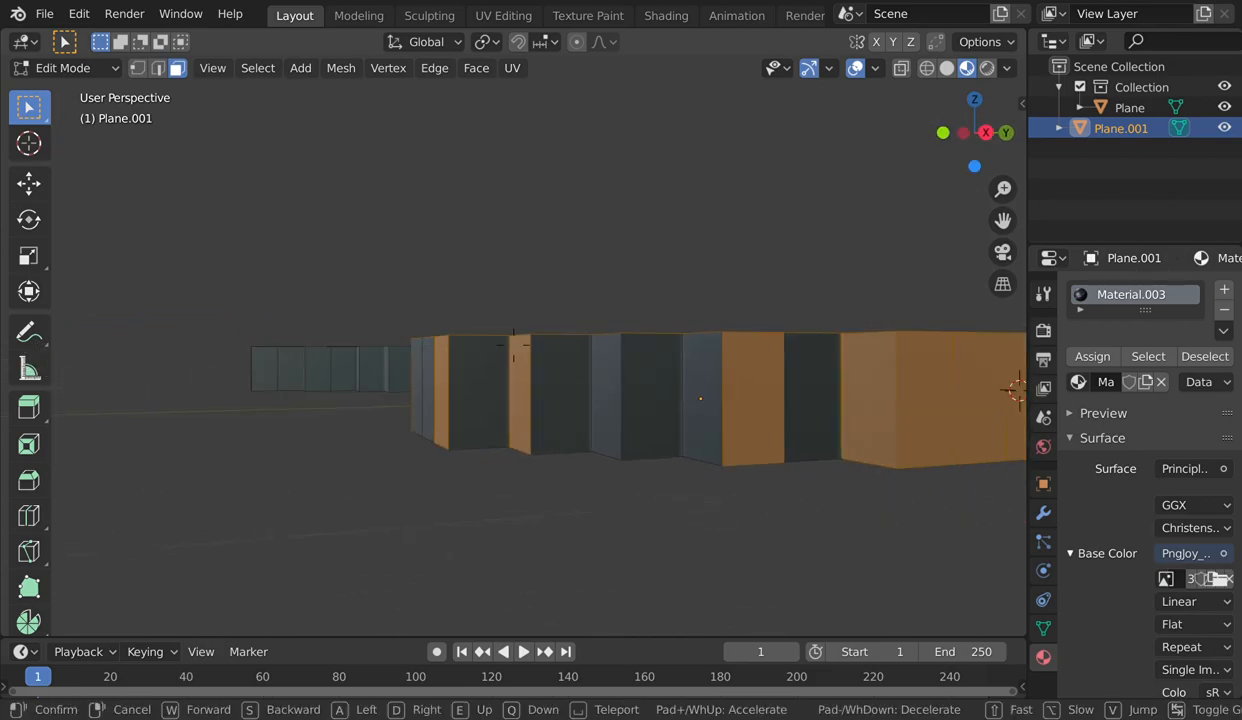
key(s)
click(521, 352)
key(c)
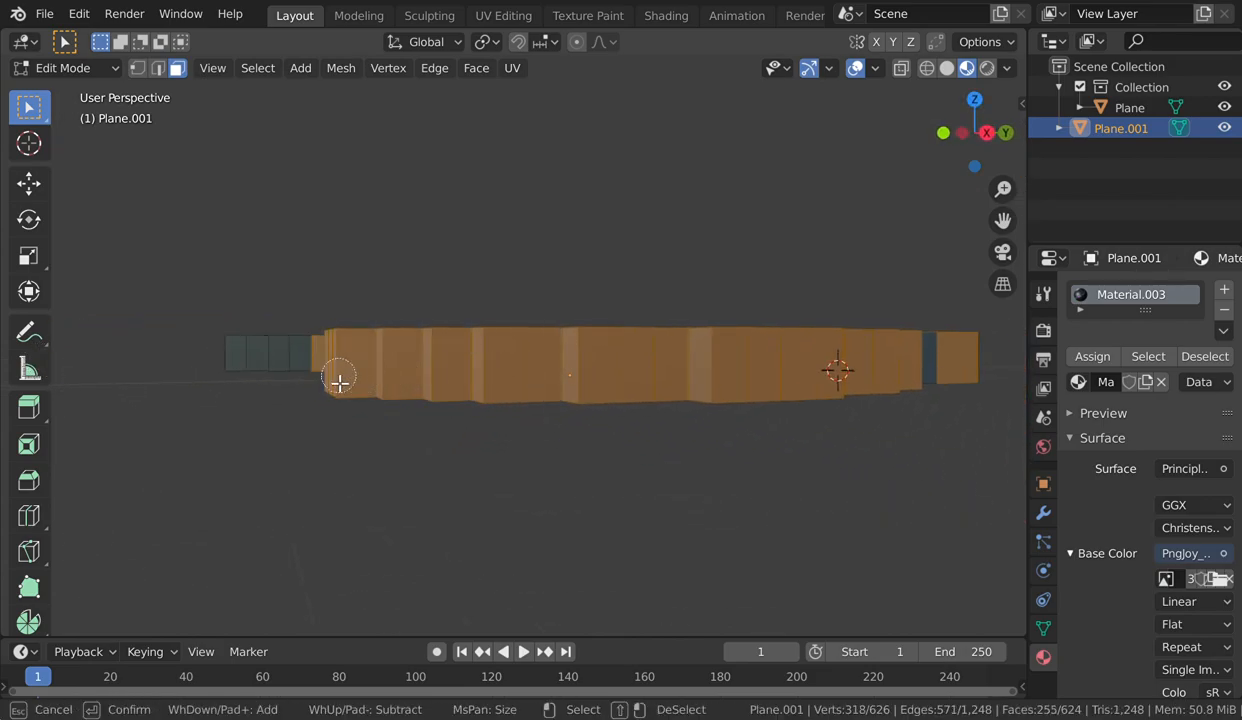
- Deselect the stray handle faces picked up by the circle selection
key(shift+grave)
key(a)
key(w)
click(426, 358)
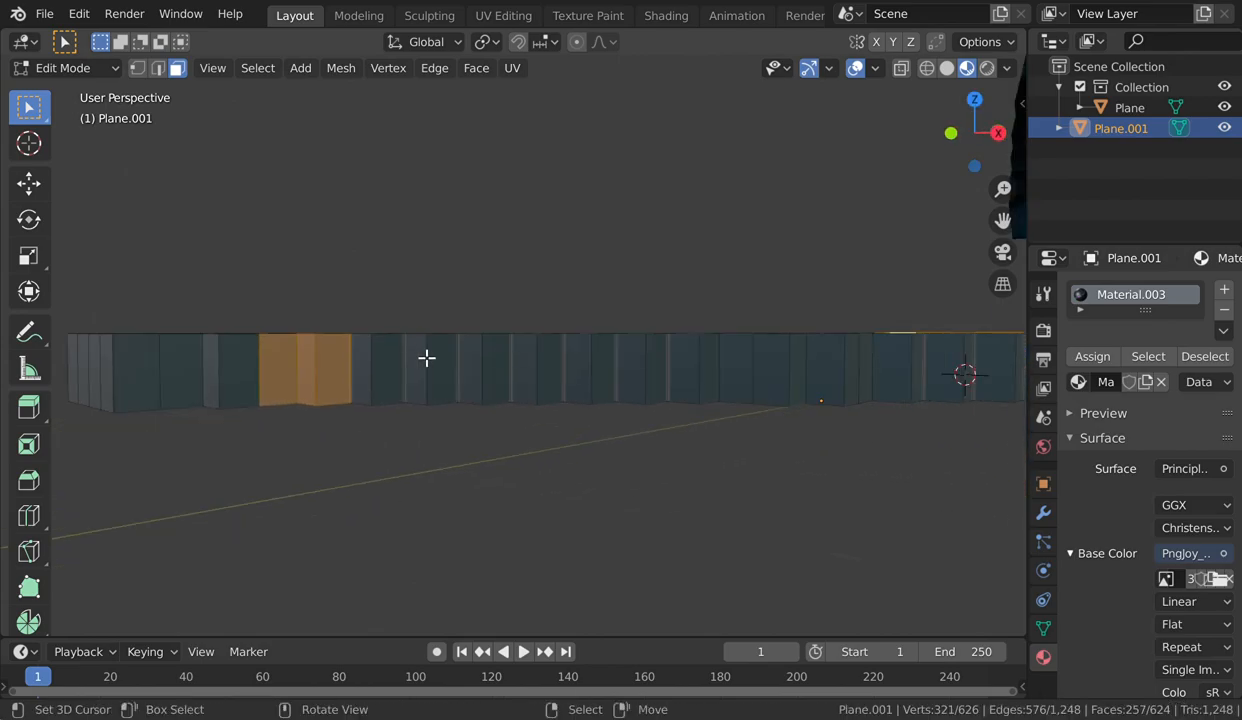
key(shift+grave)
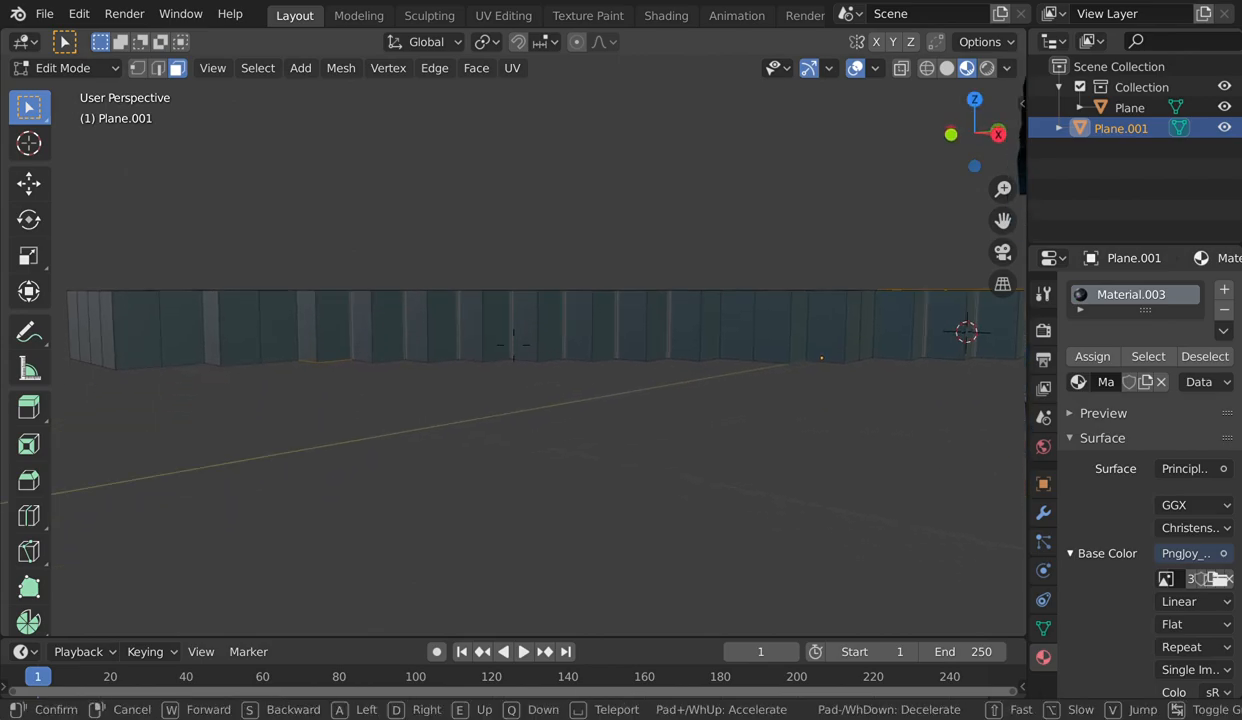
click(532, 419)
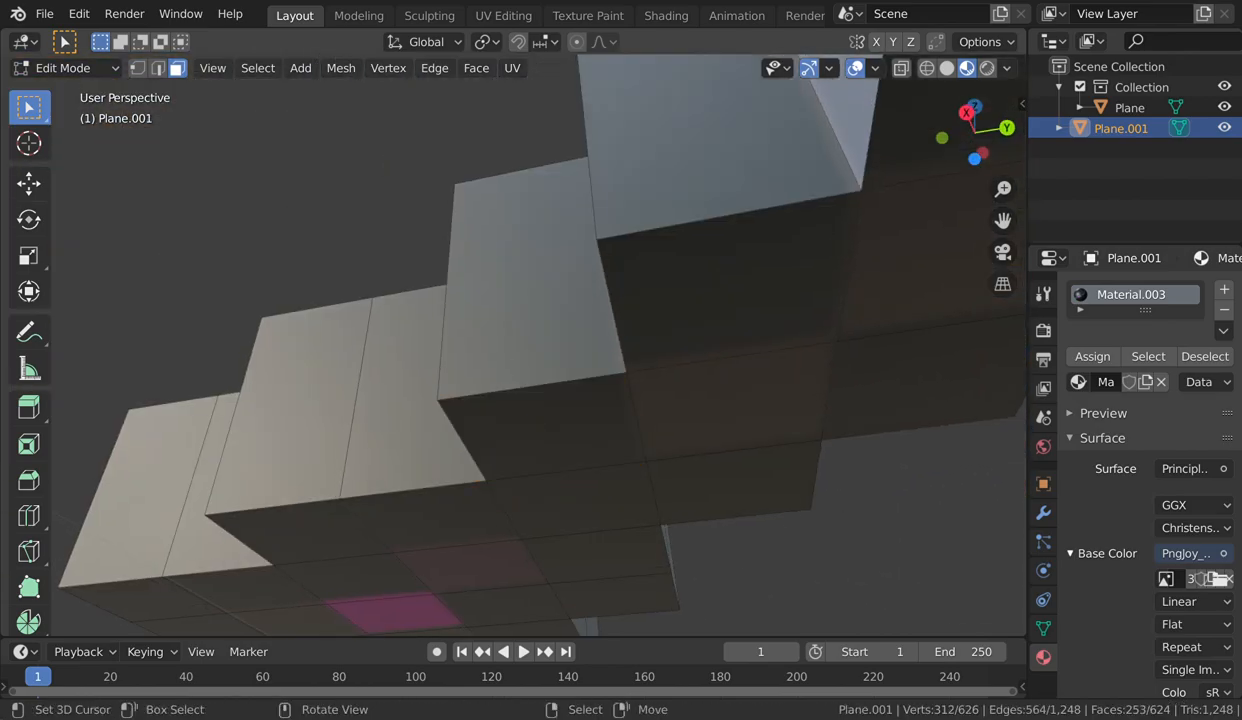
- Add the missed side face in the notch on the head's back edge to the selection
key(shift+grave)
key(w)
key(e)
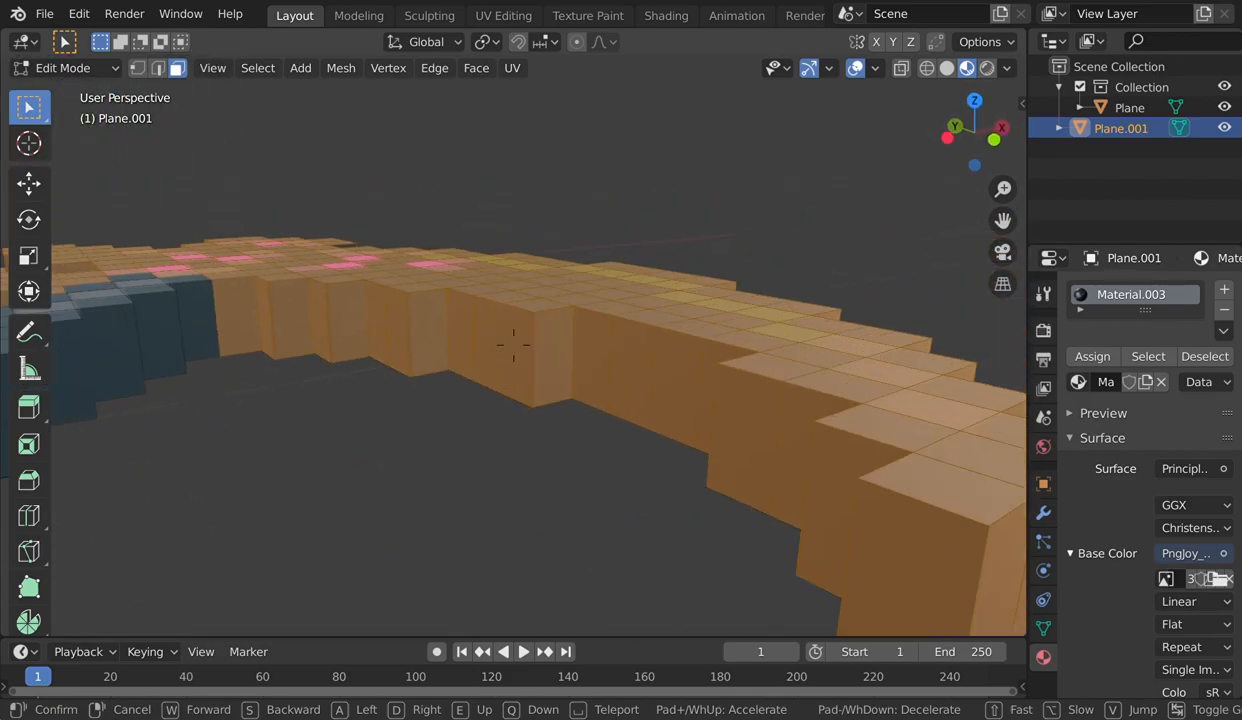
key(q)
key(e)
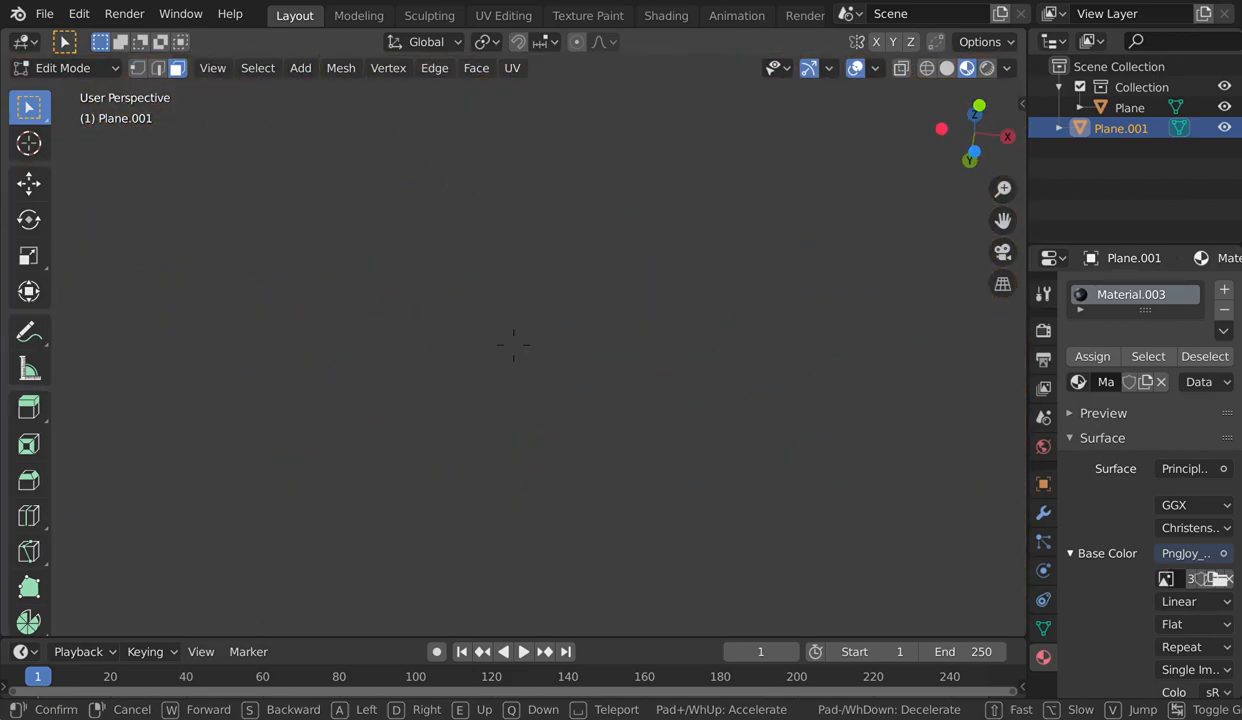
key(s)
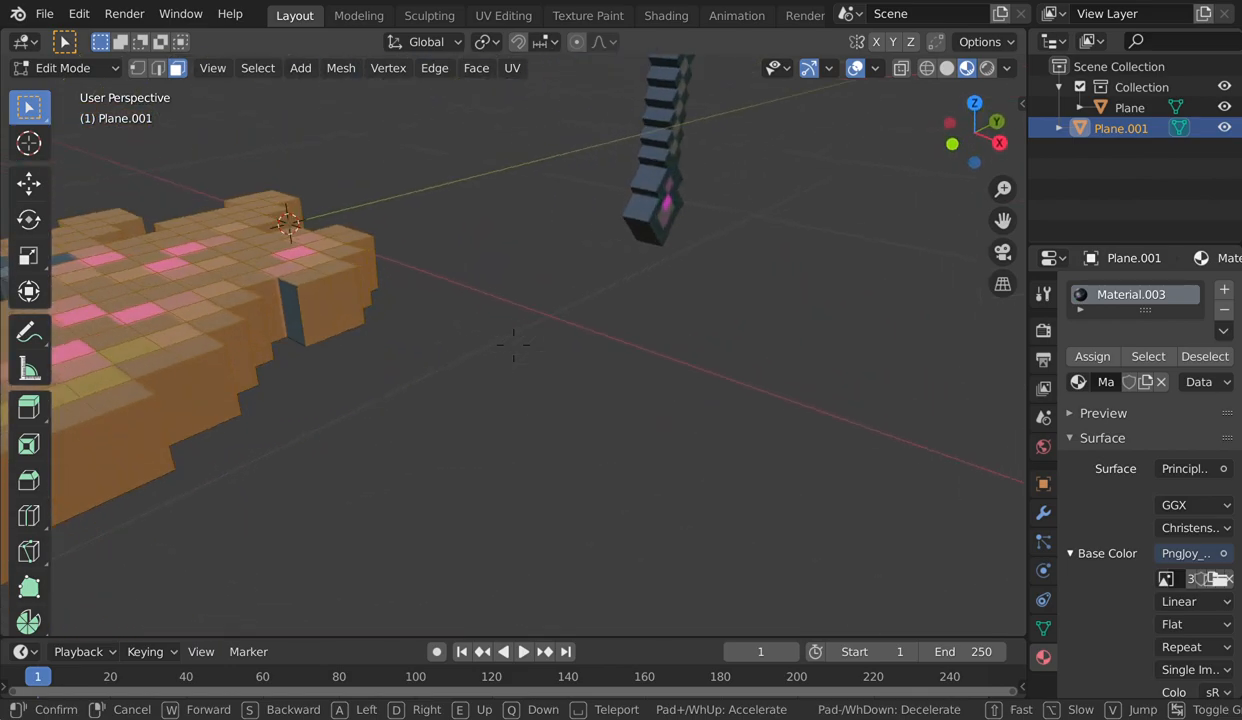
click(521, 352)
- Examine the prongs, the handle joint and the blade's side faces for any face missing from the selection
key(shift+grave)
key(s)
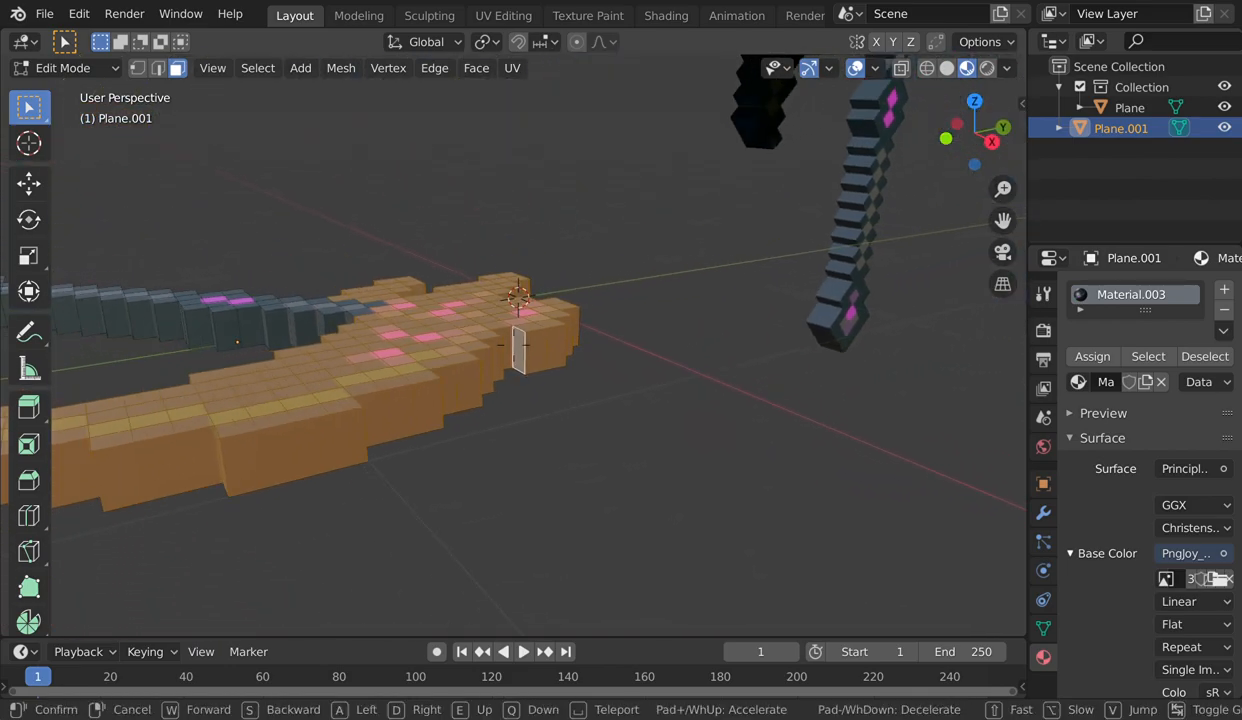
key(a)
key(w)
key(d)
key(q)
key(d)
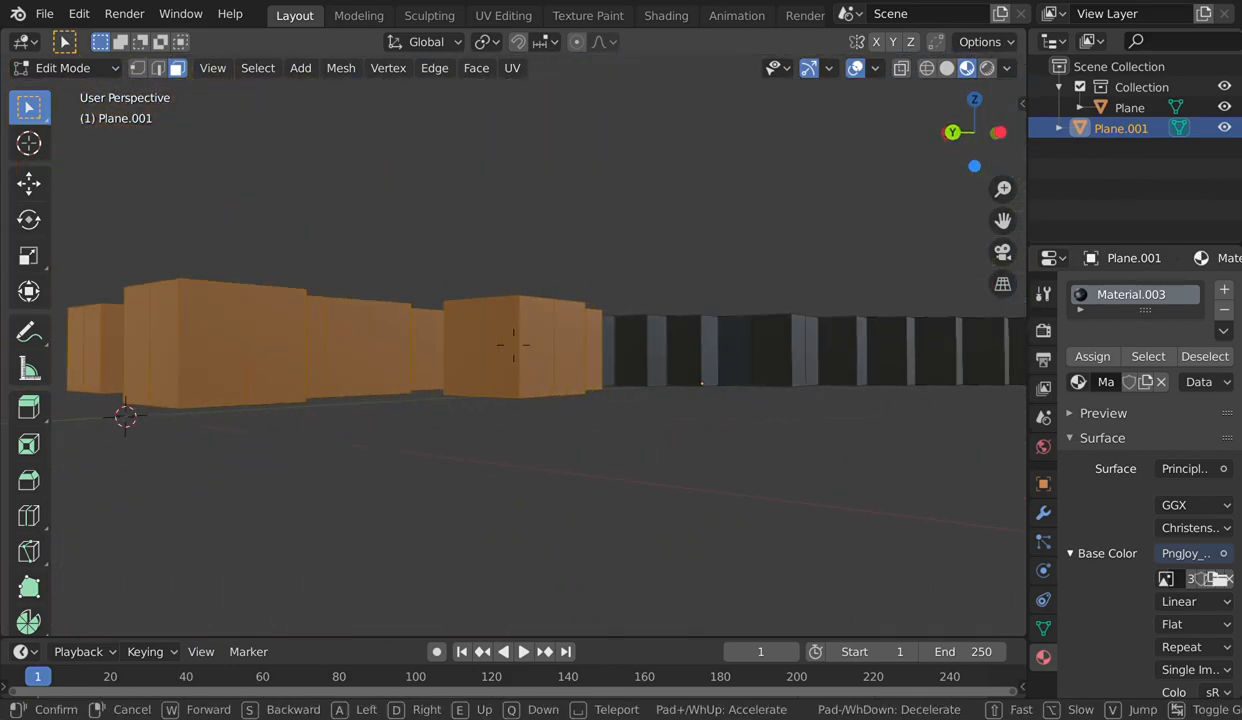
key(a)
key(w)
key(e)
key(e)
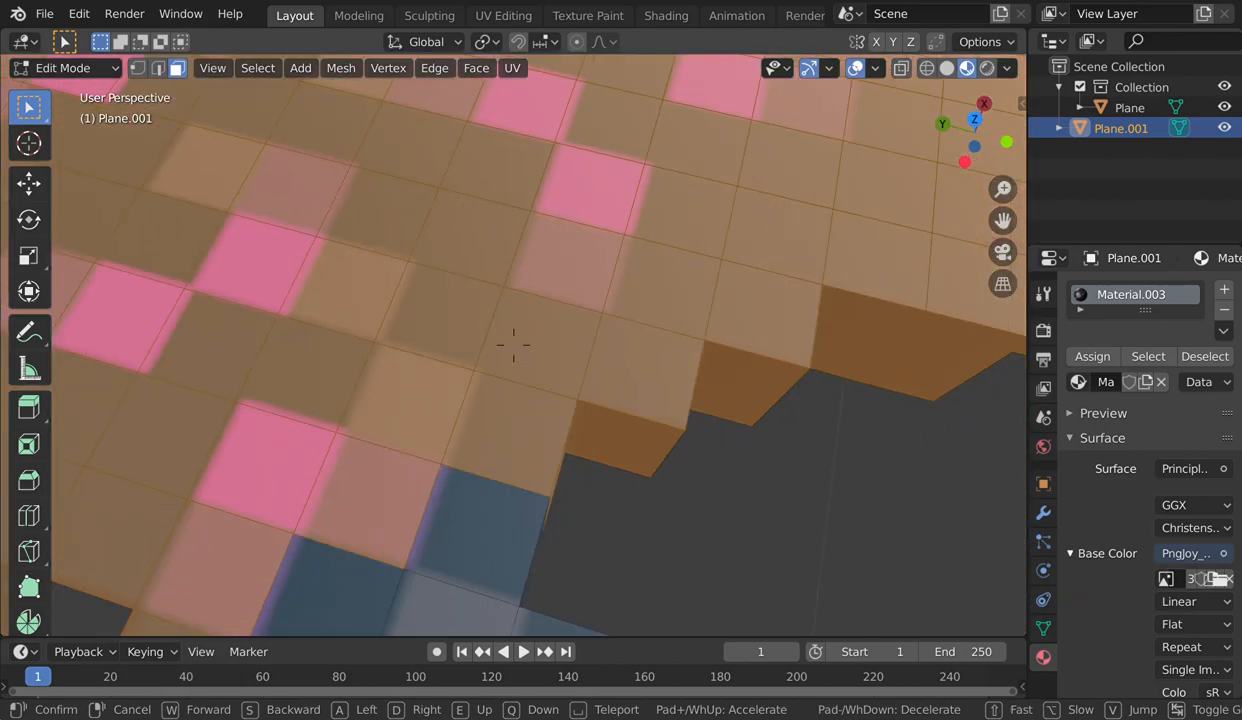
key(s)
key(w)
key(q)
key(a)
key(s)
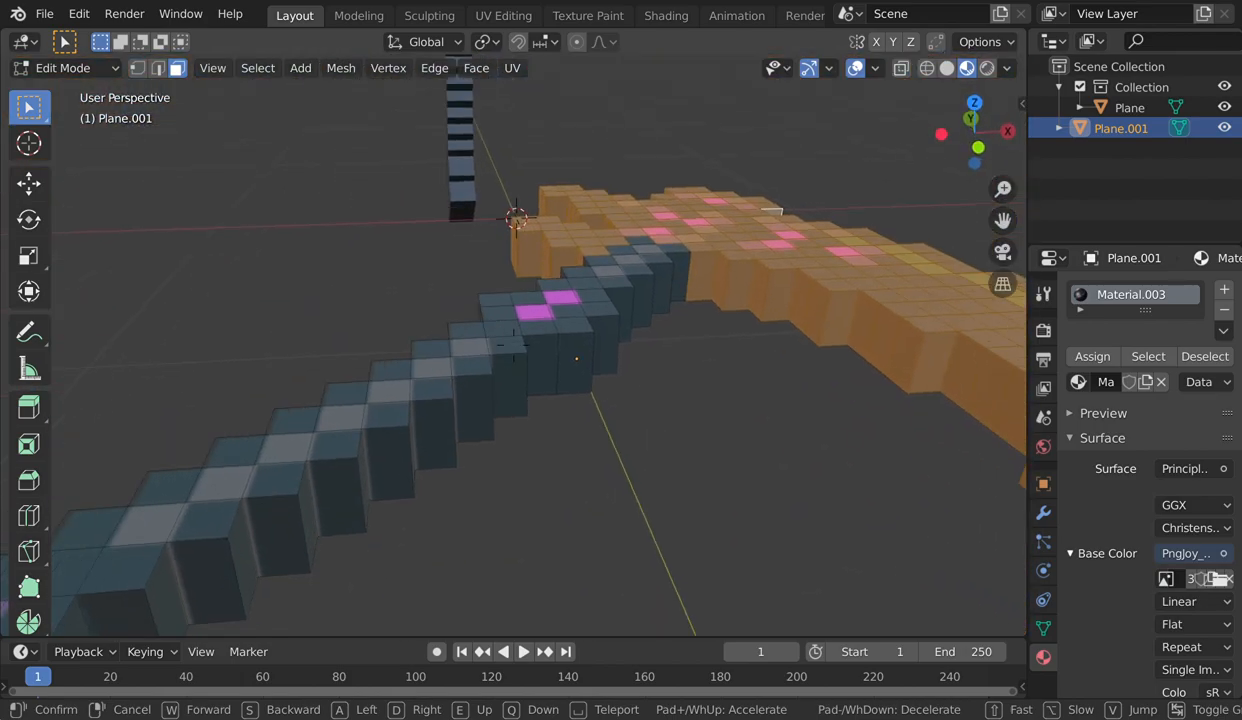
key(w)
key(q)
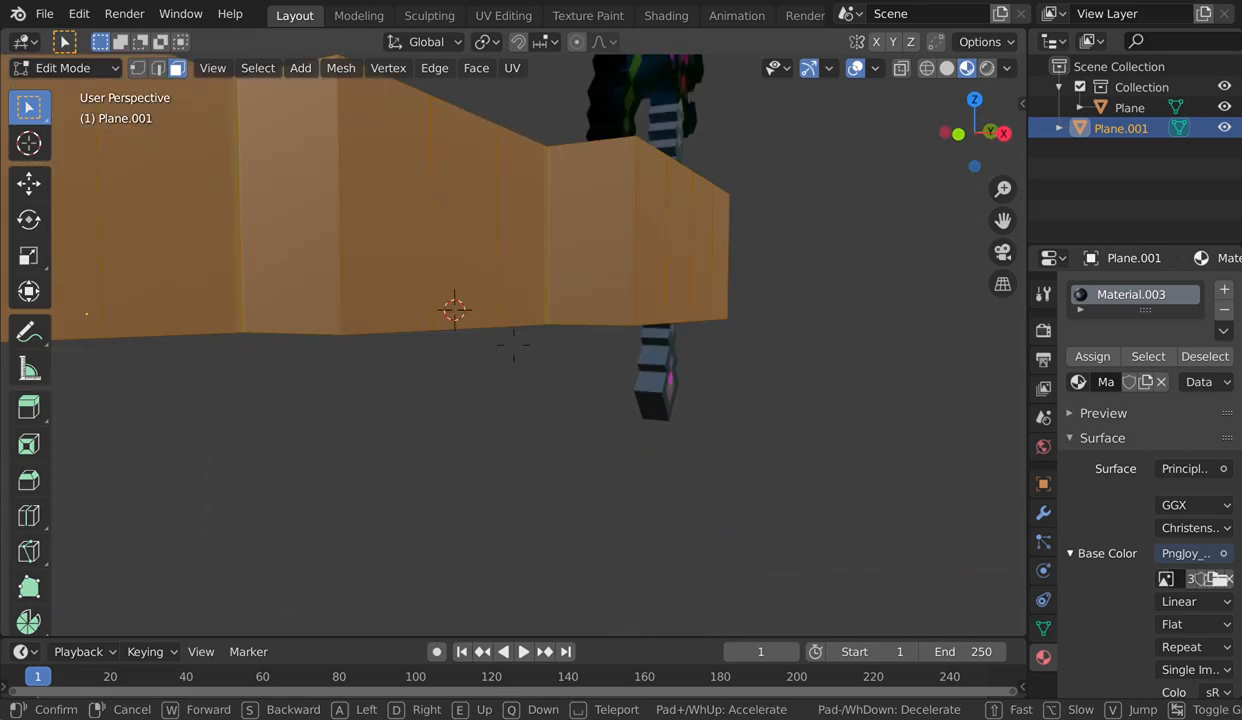
key(s)
key(w)
- Add the underside faces of the scythe's head, prongs and blade to the selection, leaving out the handle
click(513, 344)
key(c)
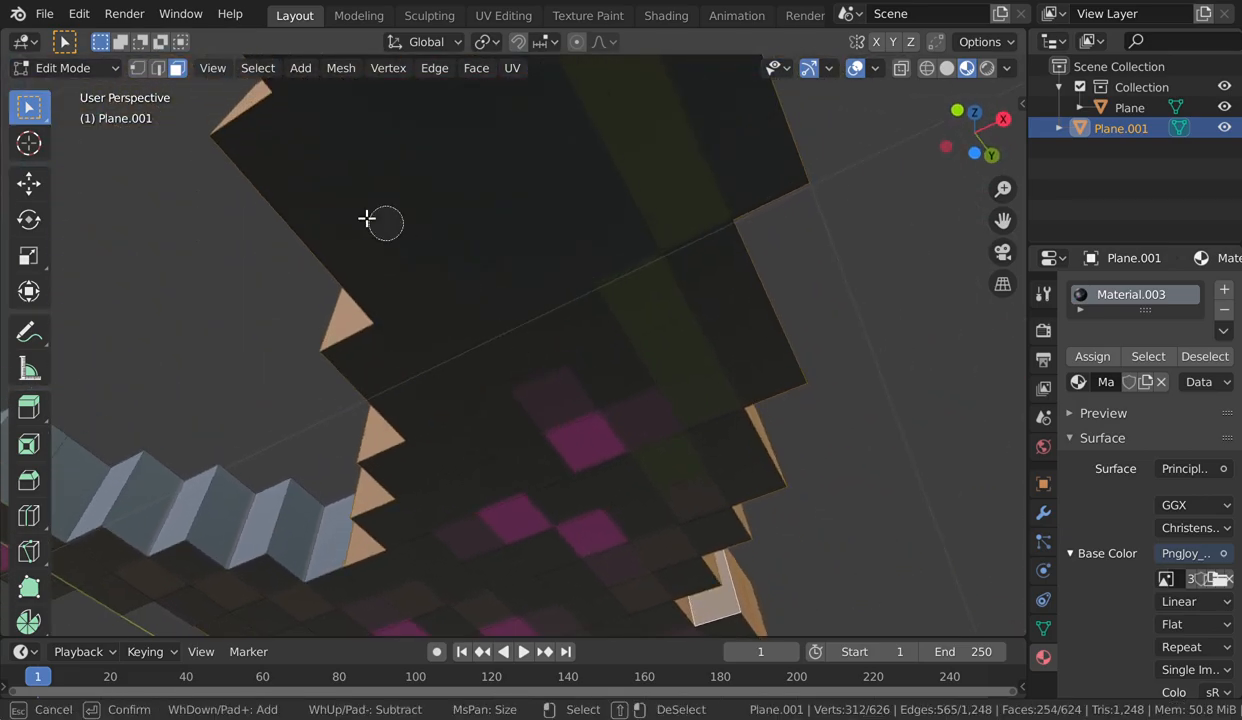
key(Escape)
key(shift+grave)
key(s)
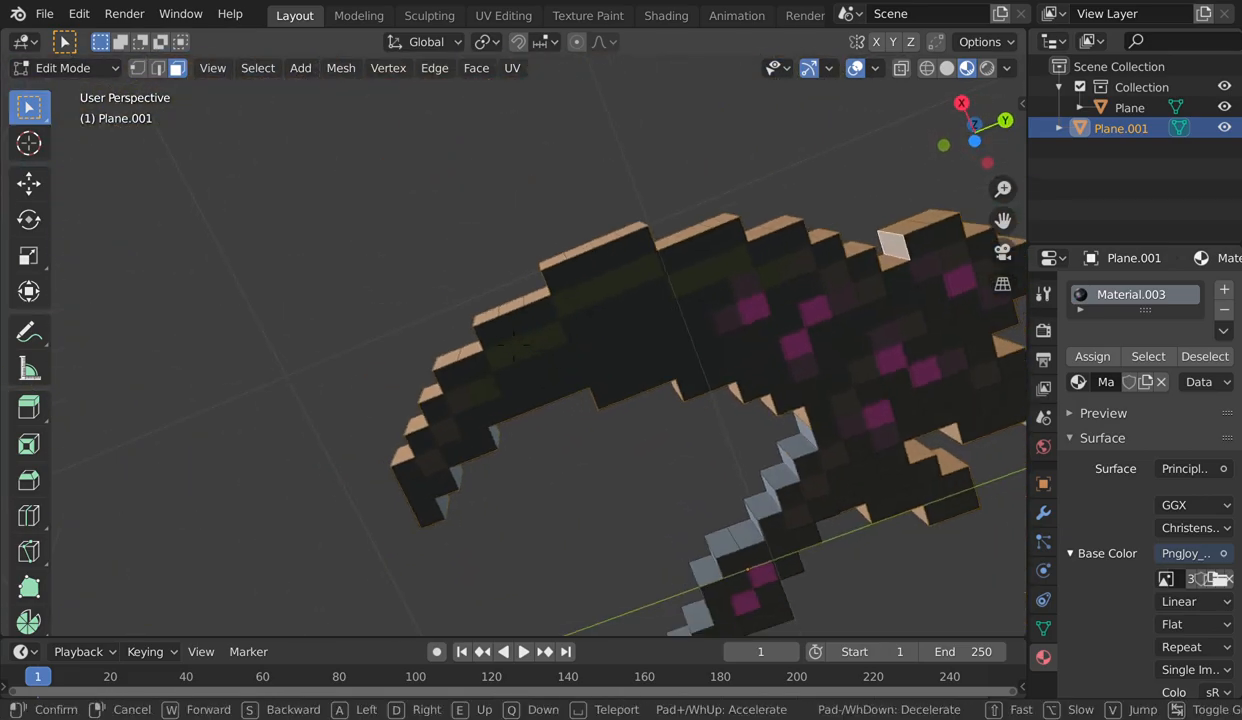
key(w)
key(s)
click(513, 344)
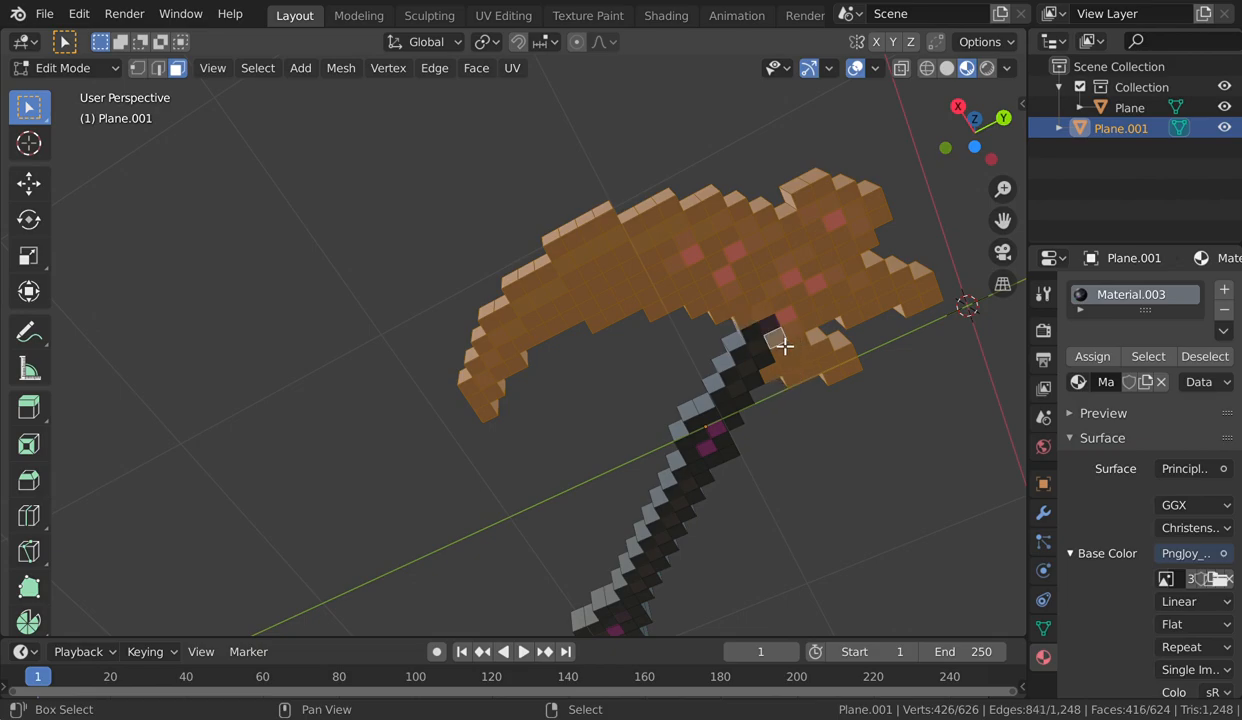
- Examine the top and underside of the joint between head and handle to compare where the selection ends
key(shift+grave)
key(w)
key(s)
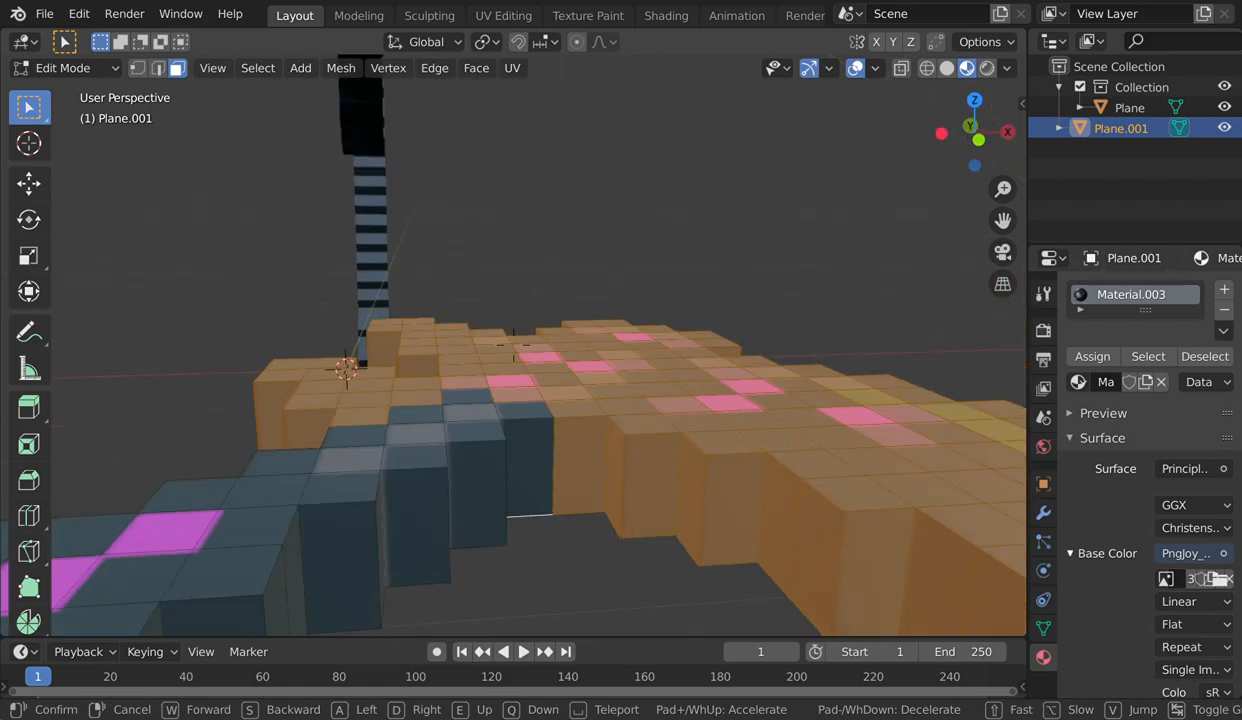
key(w)
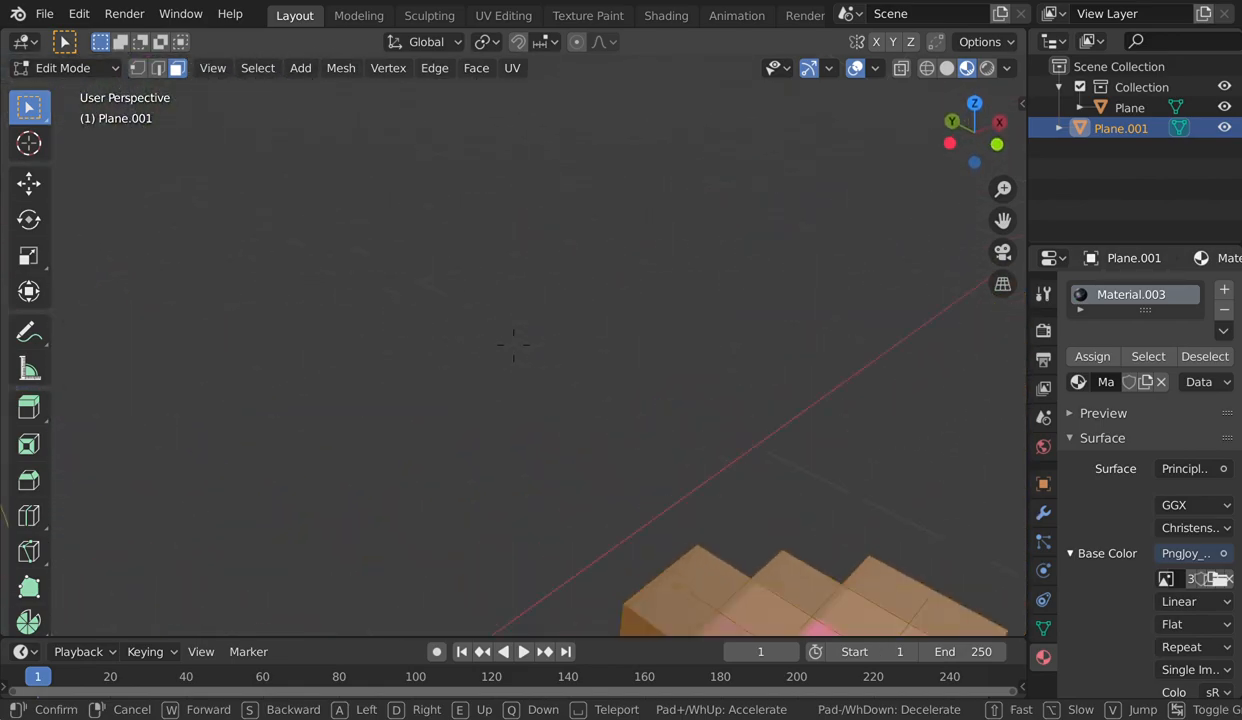
key(s)
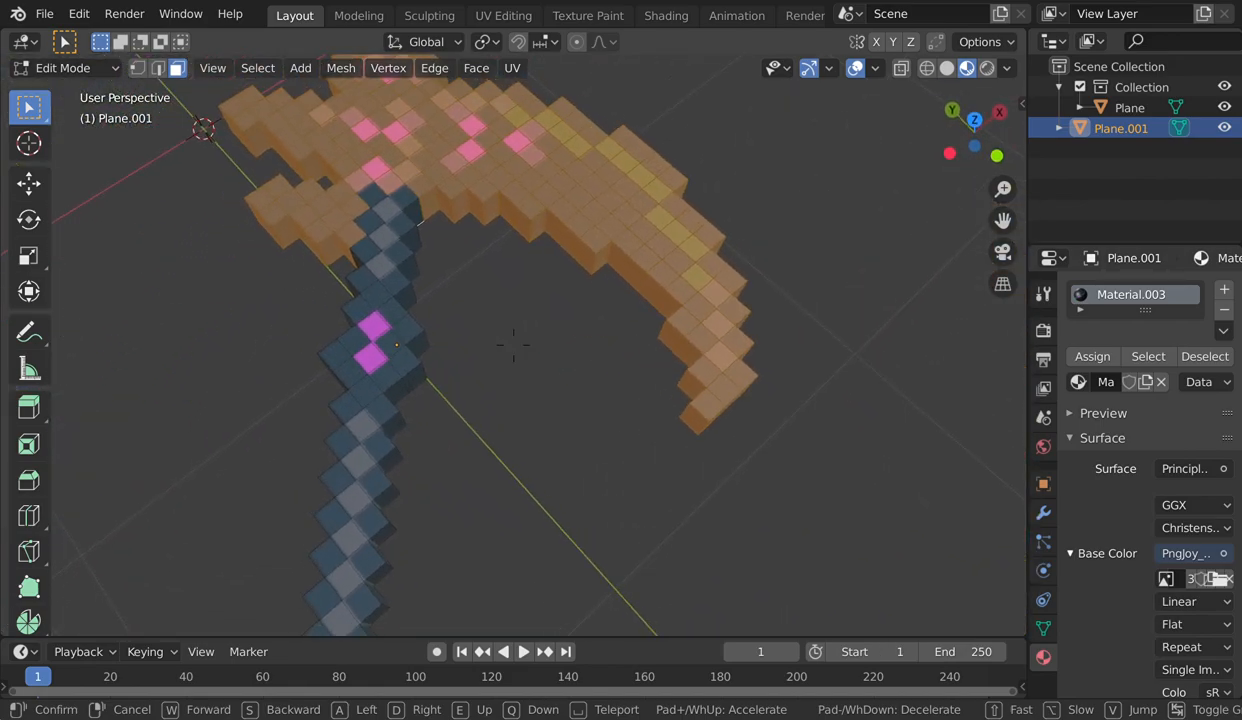
key(w)
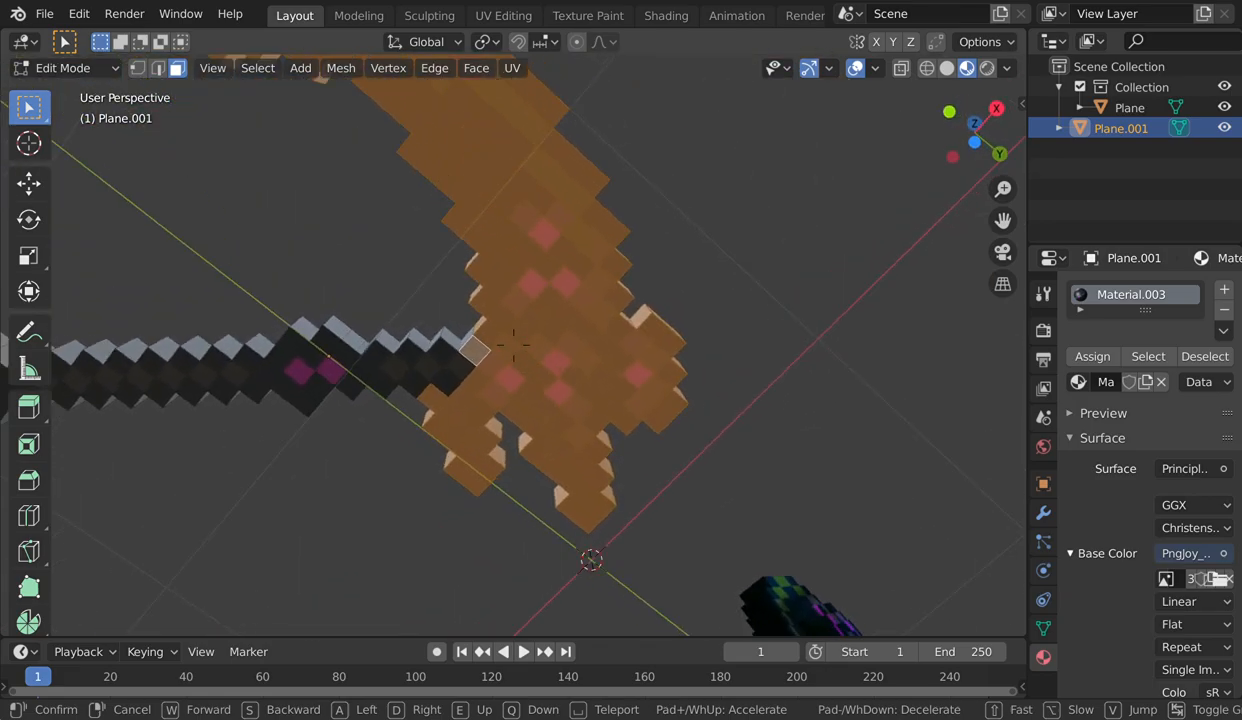
key(a)
key(d)
key(w)
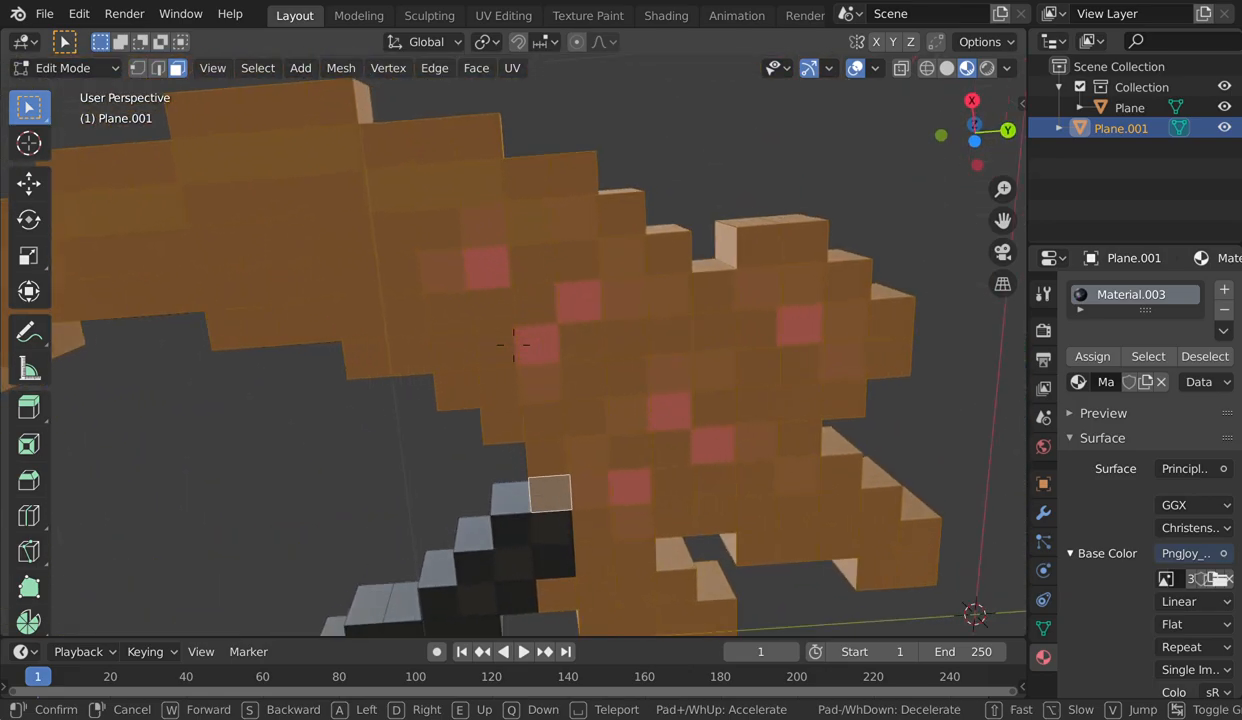
key(w)
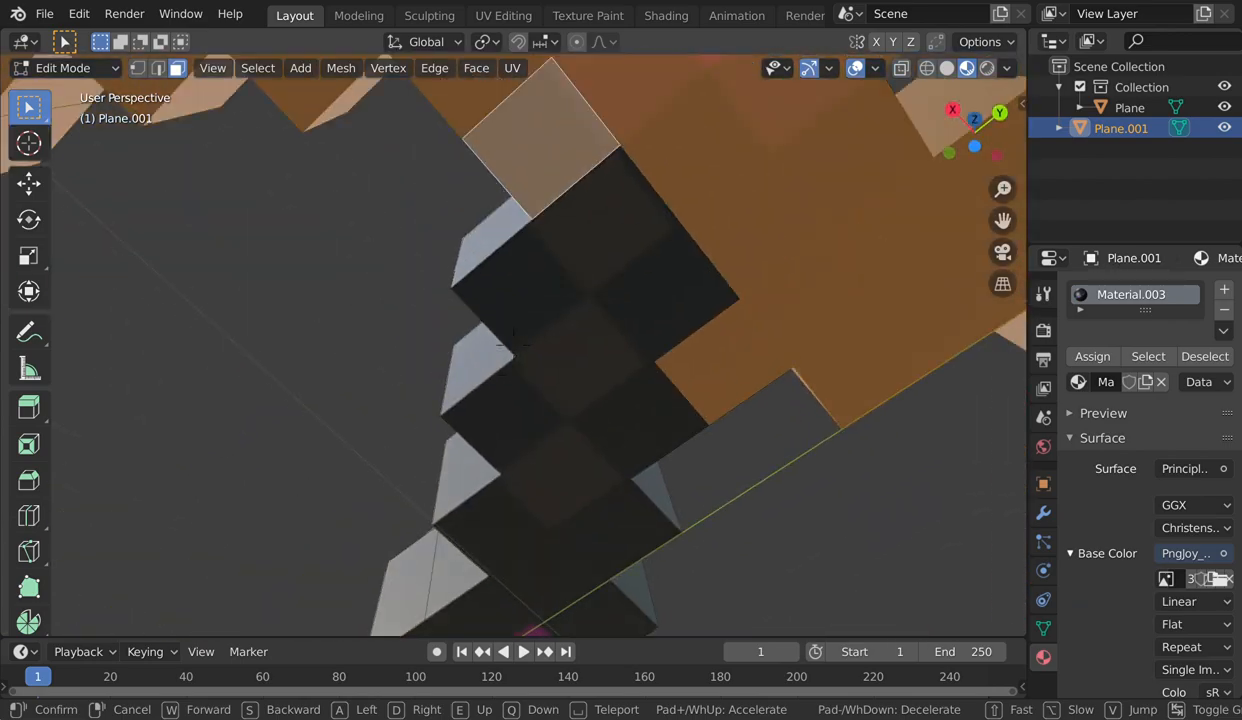
- Check the underside of the joint between head and handle against the top pattern for faces missing from the selection
key(s)
click(522, 352)
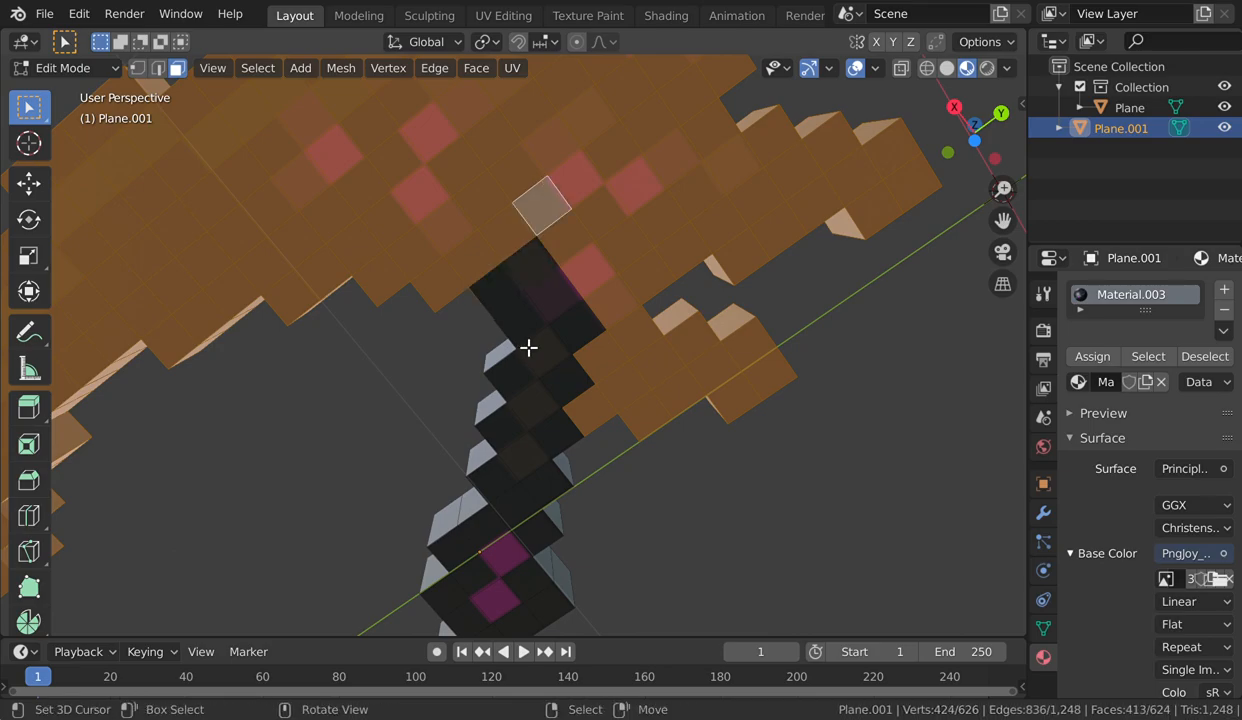
key(s)
key(w)
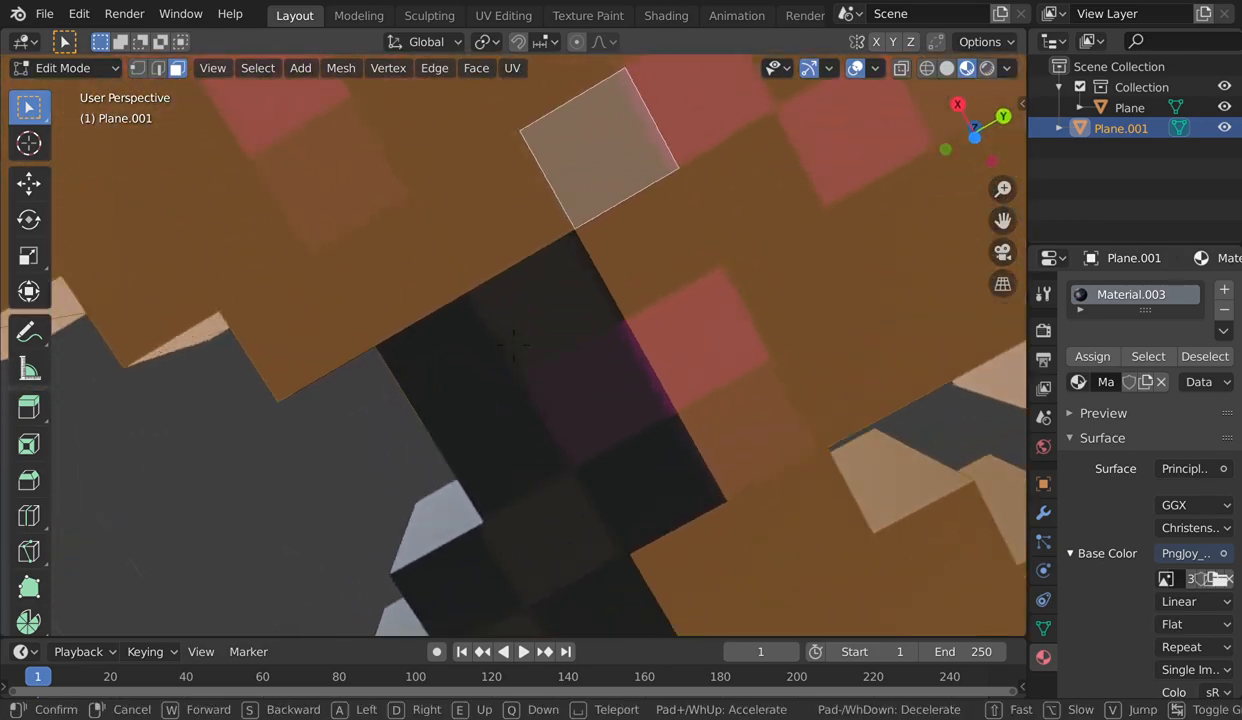
key(s)
key(e)
key(w)
key(s)
key(w)
key(s)
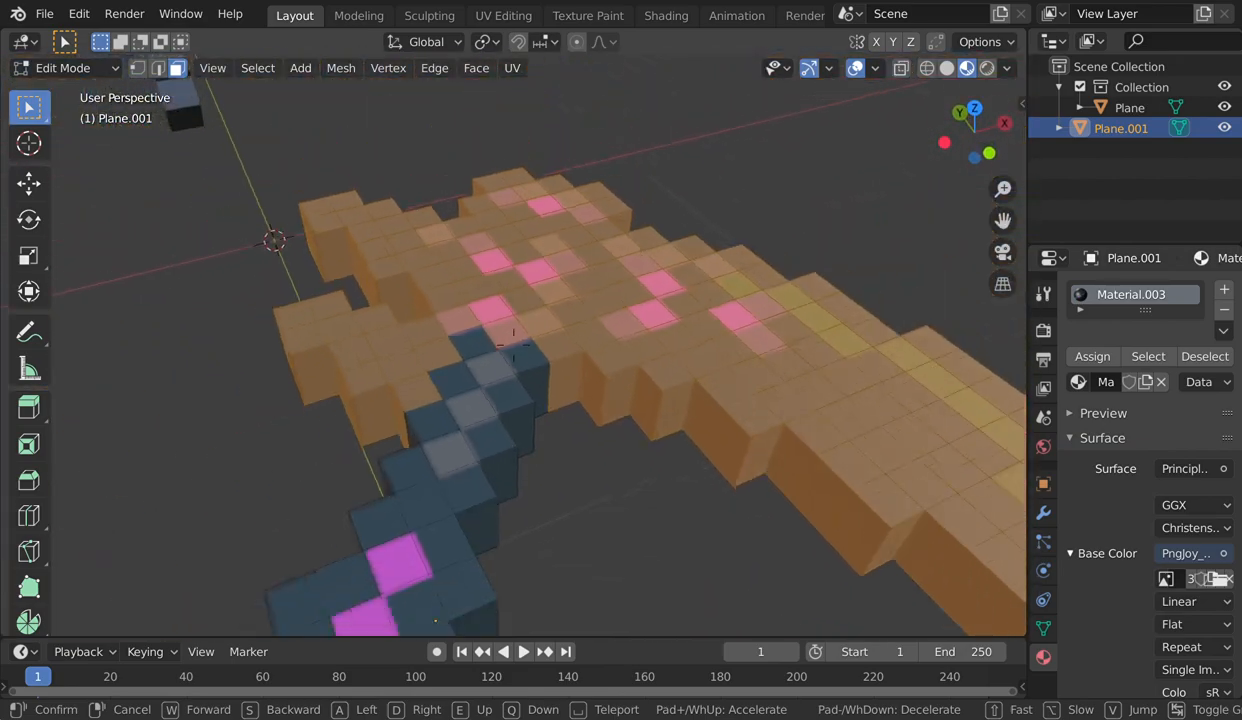
key(w)
key(s)
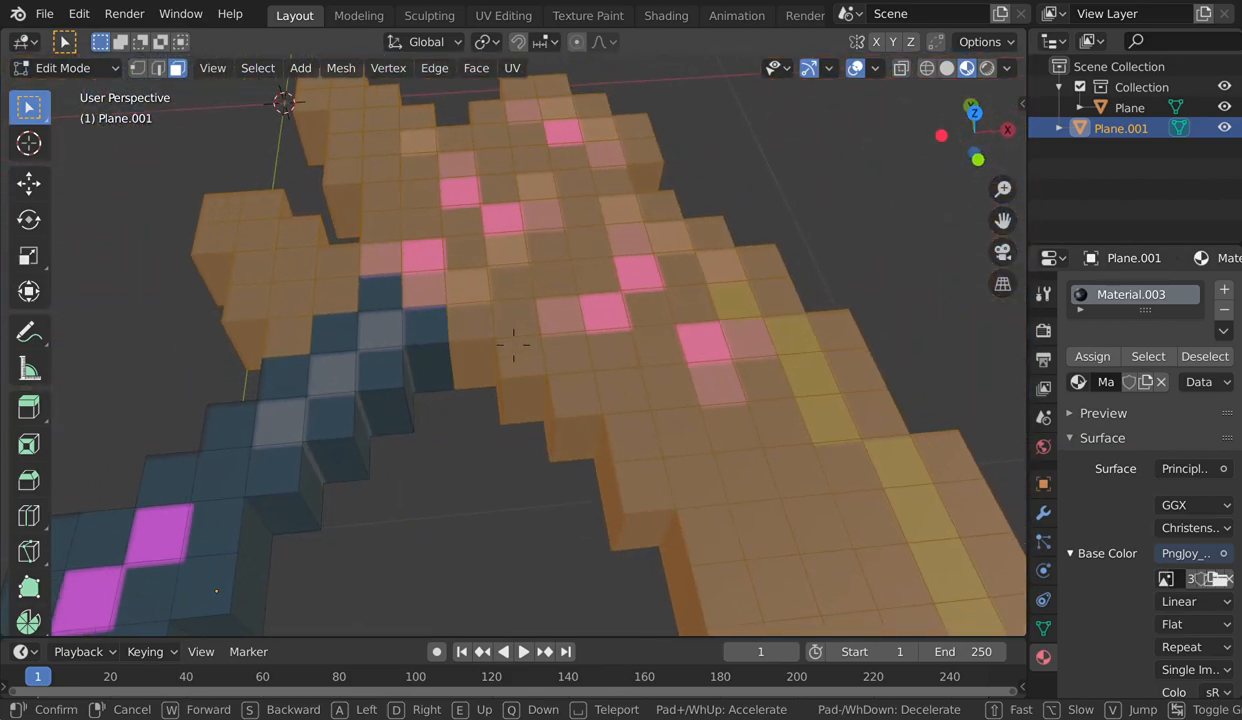
key(a)
key(w)
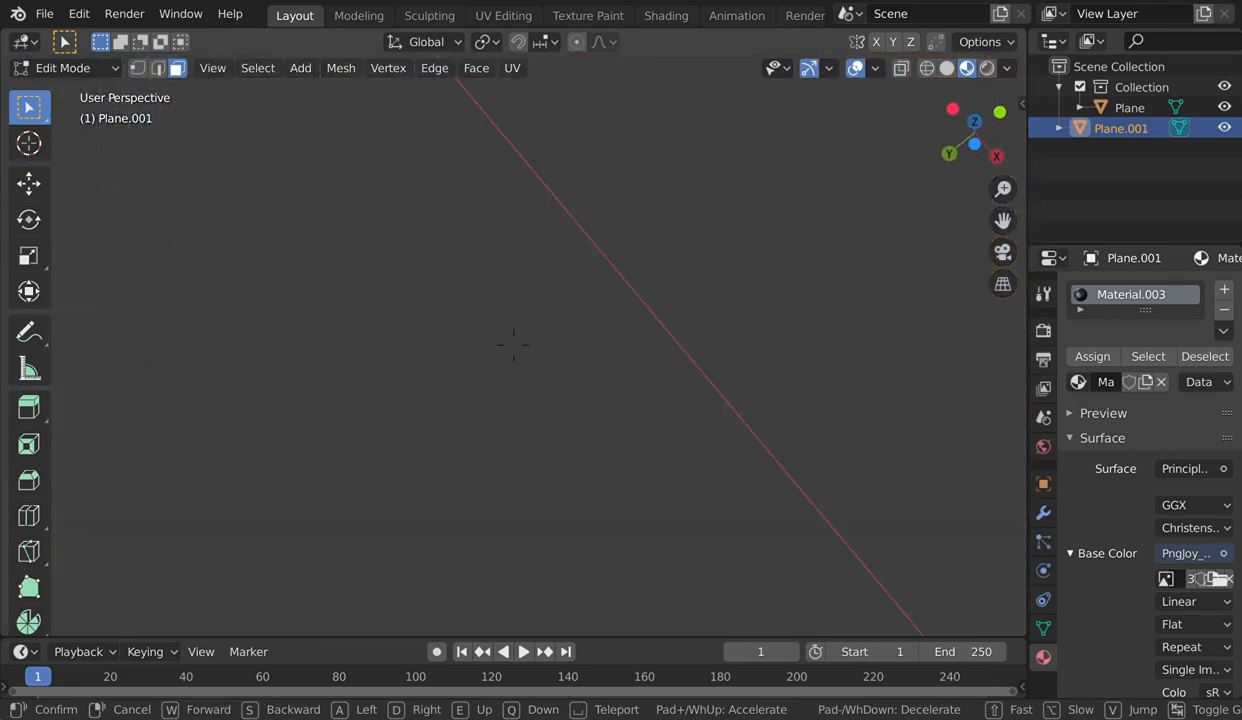
key(s)
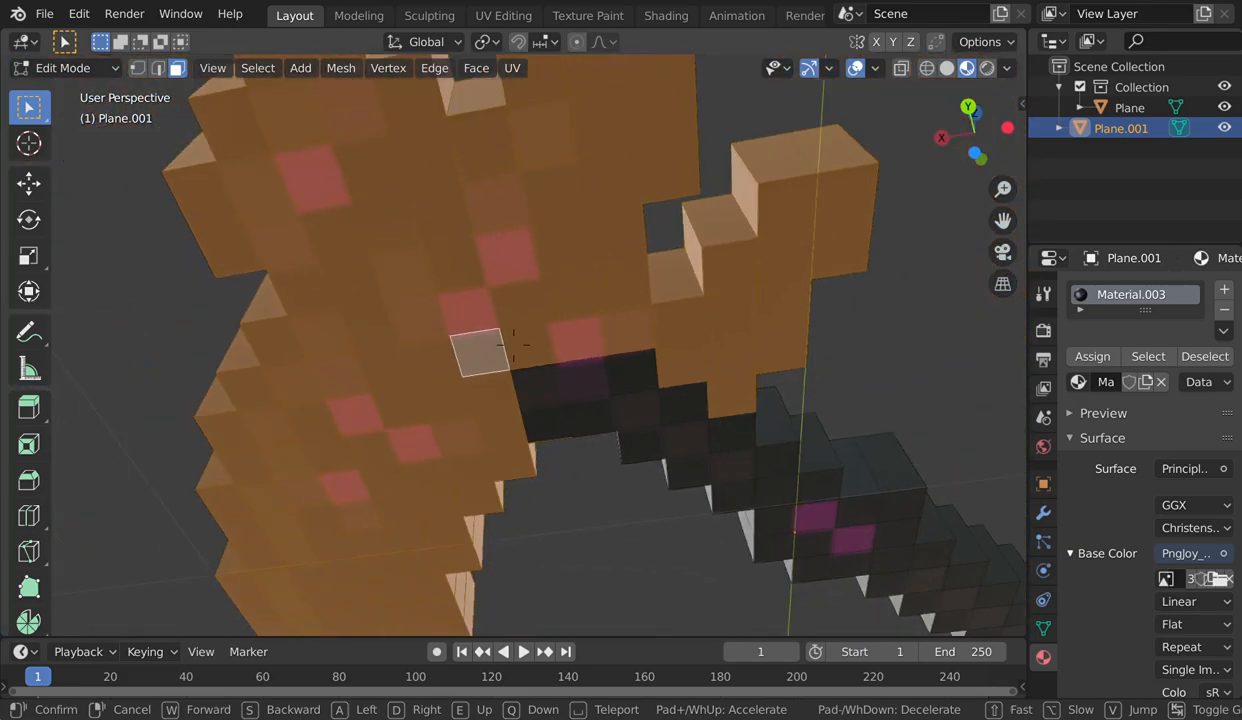
- Add the missed underside faces where the head meets the end of the handle to the selection, matching the top side
key(d)
click(481, 368)
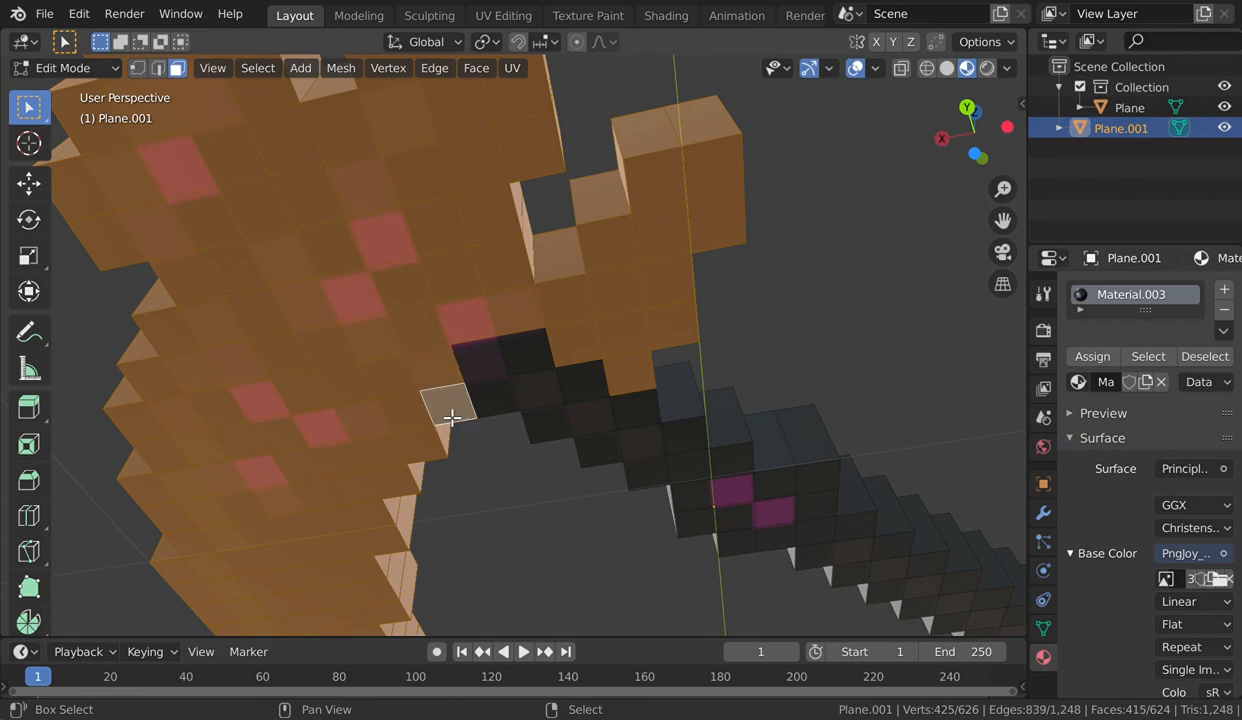
key(w)
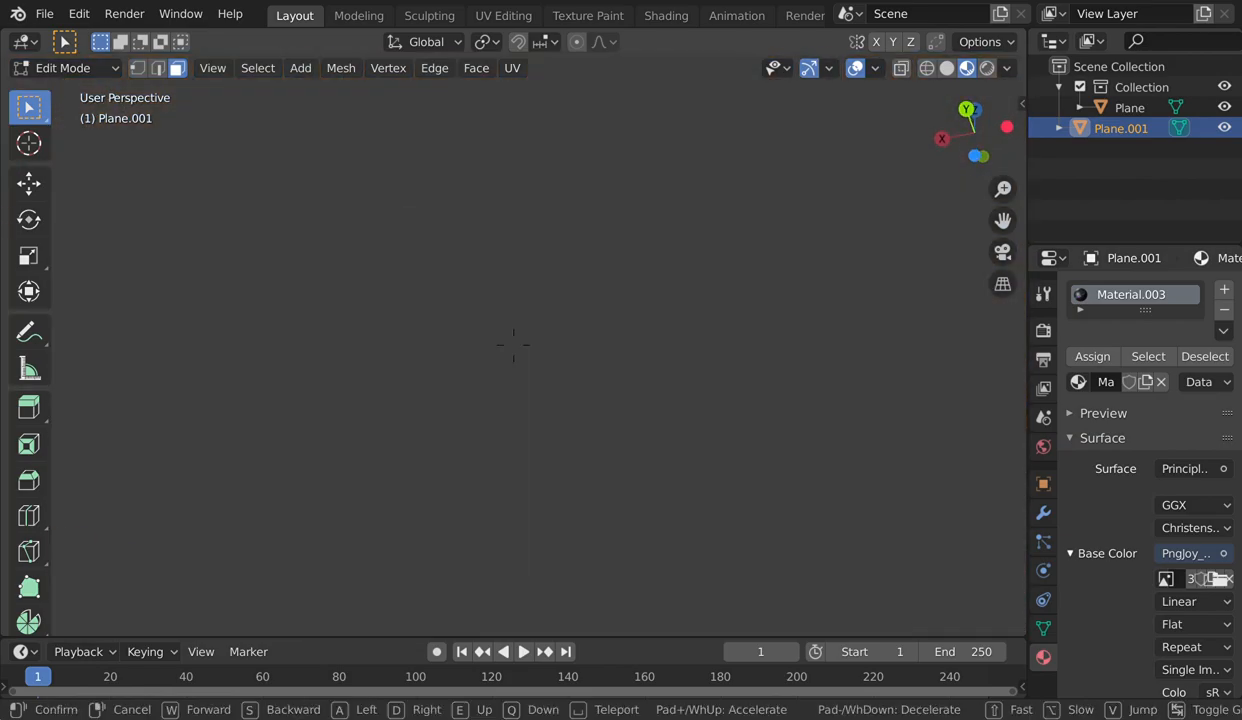
key(s)
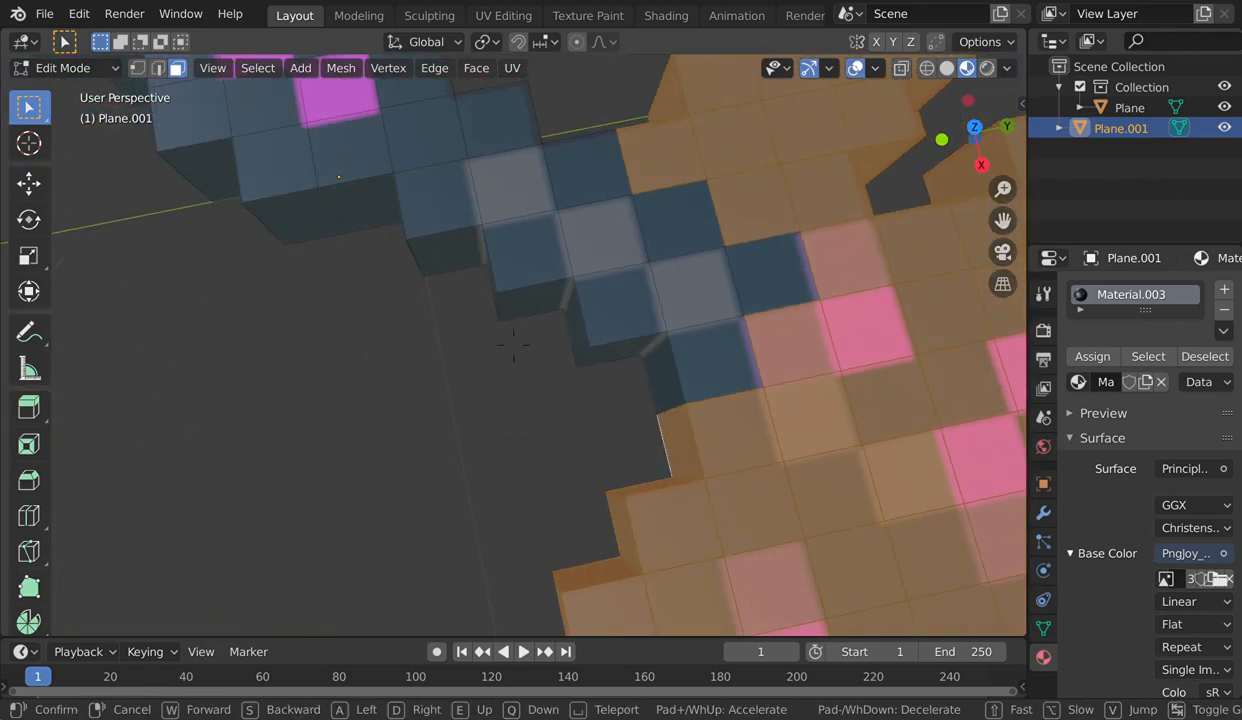
key(w)
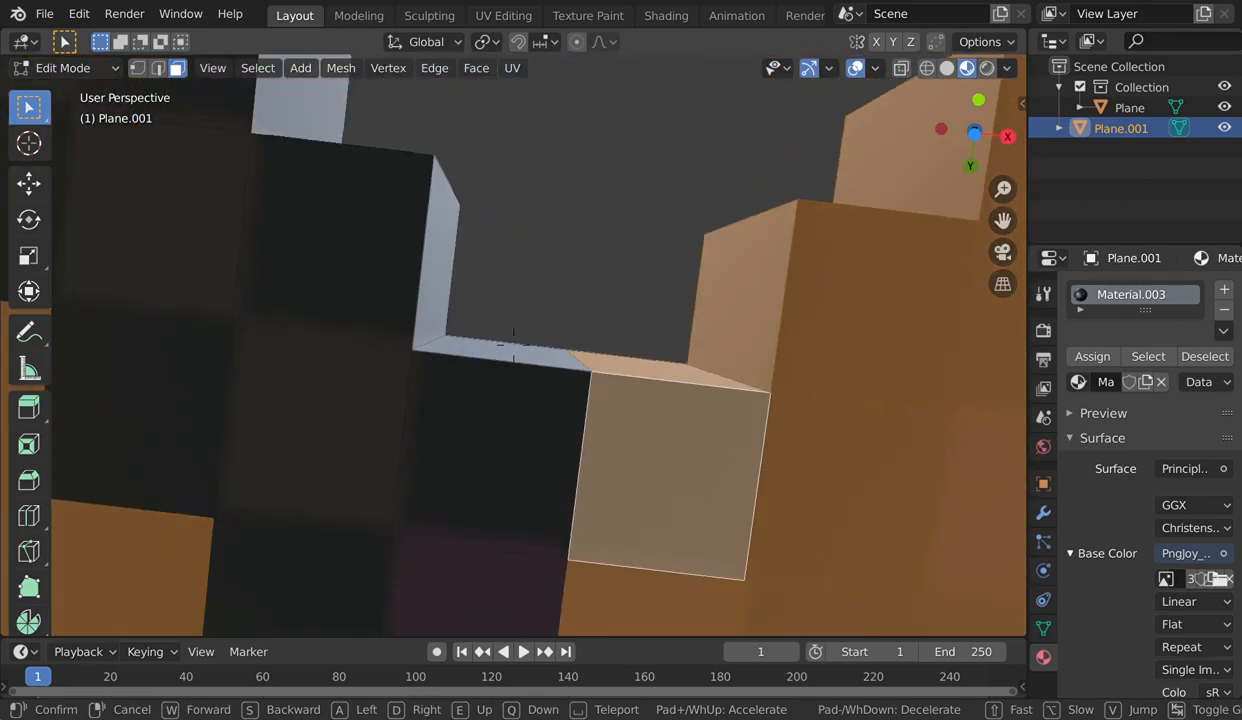
key(s)
click(532, 388)
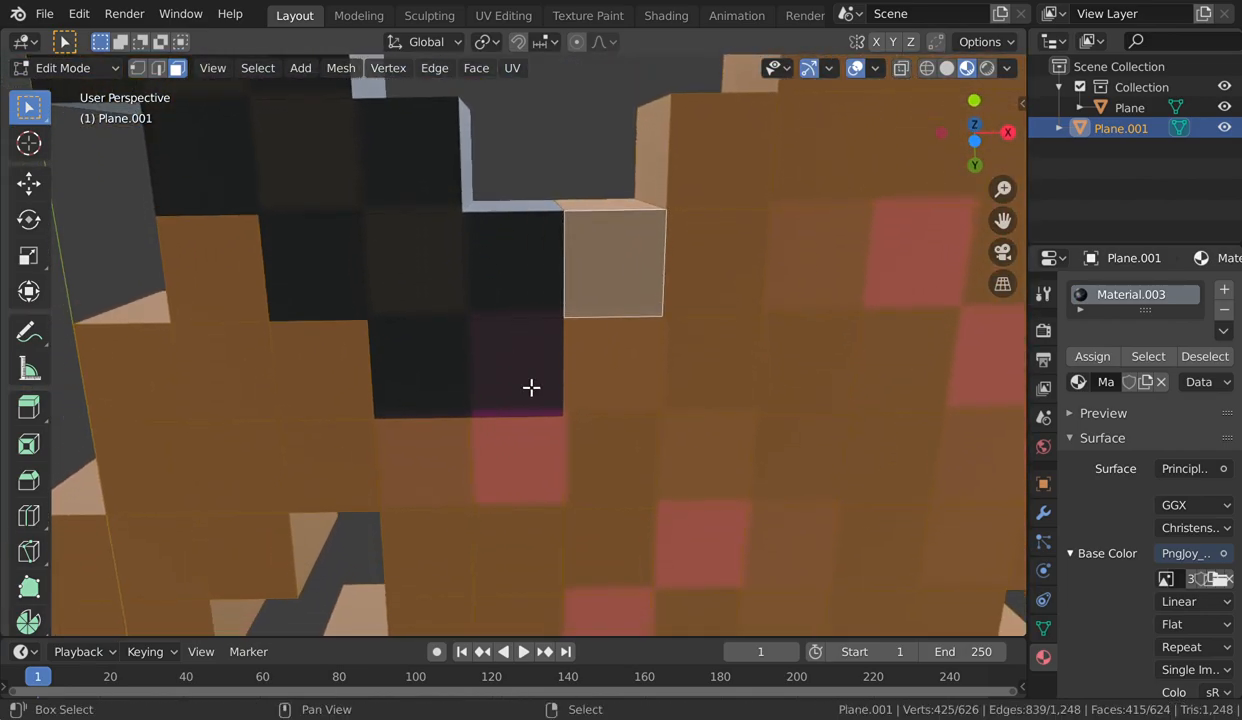
click(532, 388)
- Separate the selected head and blade faces from the handle into their own object using Separate by Selection
key(shift+grave)
key(s)
key(s)
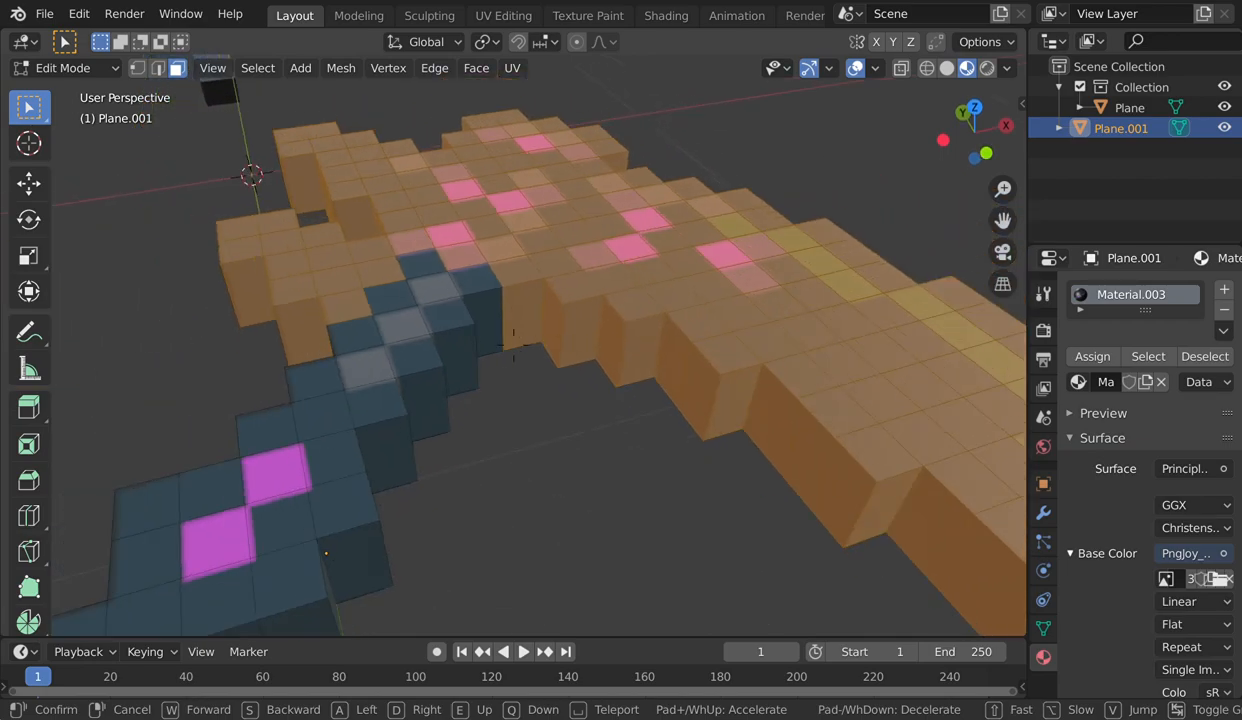
key(s)
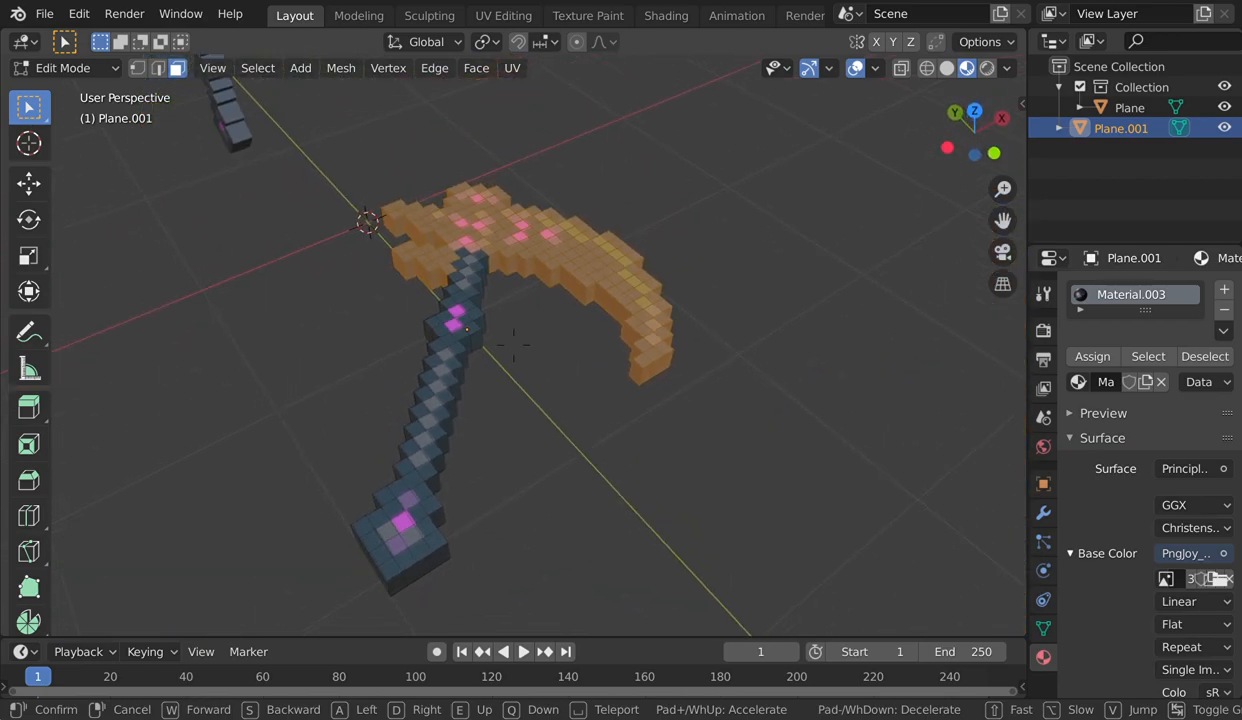
click(521, 352)
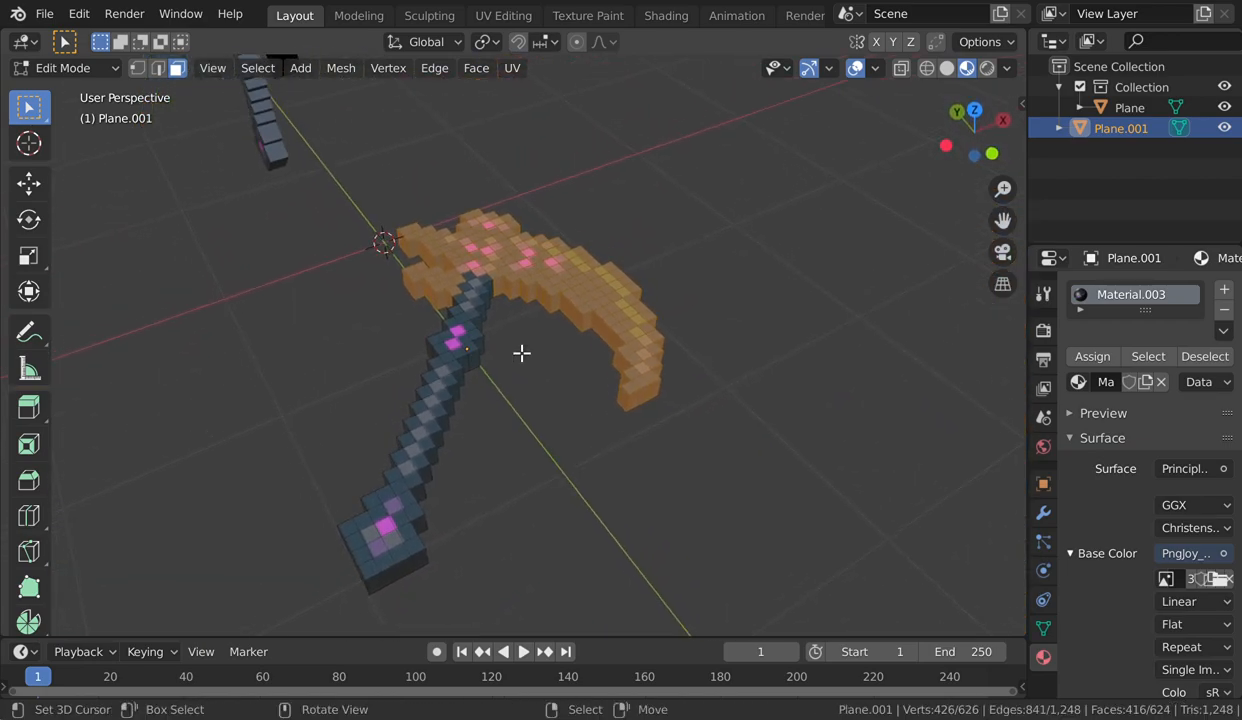
key(p)
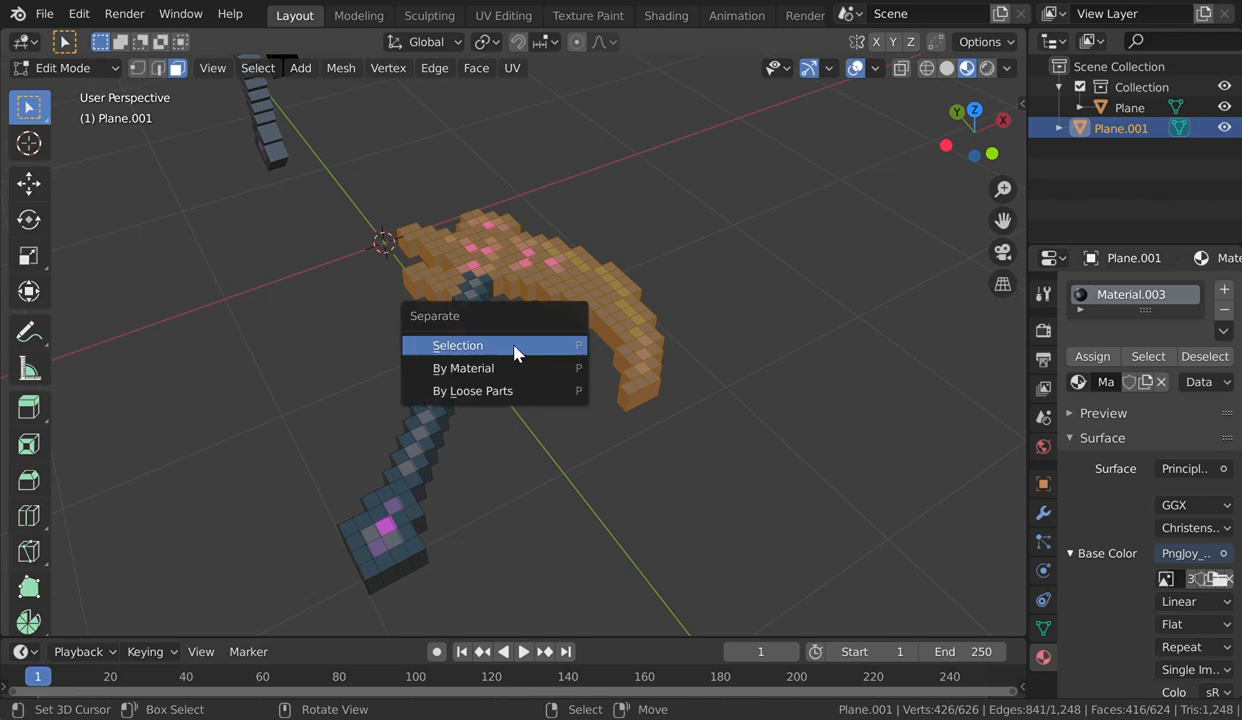
click(516, 352)
- Return to Object Mode and select the separated head and blade as a whole object
key(shift+grave)
key(w)
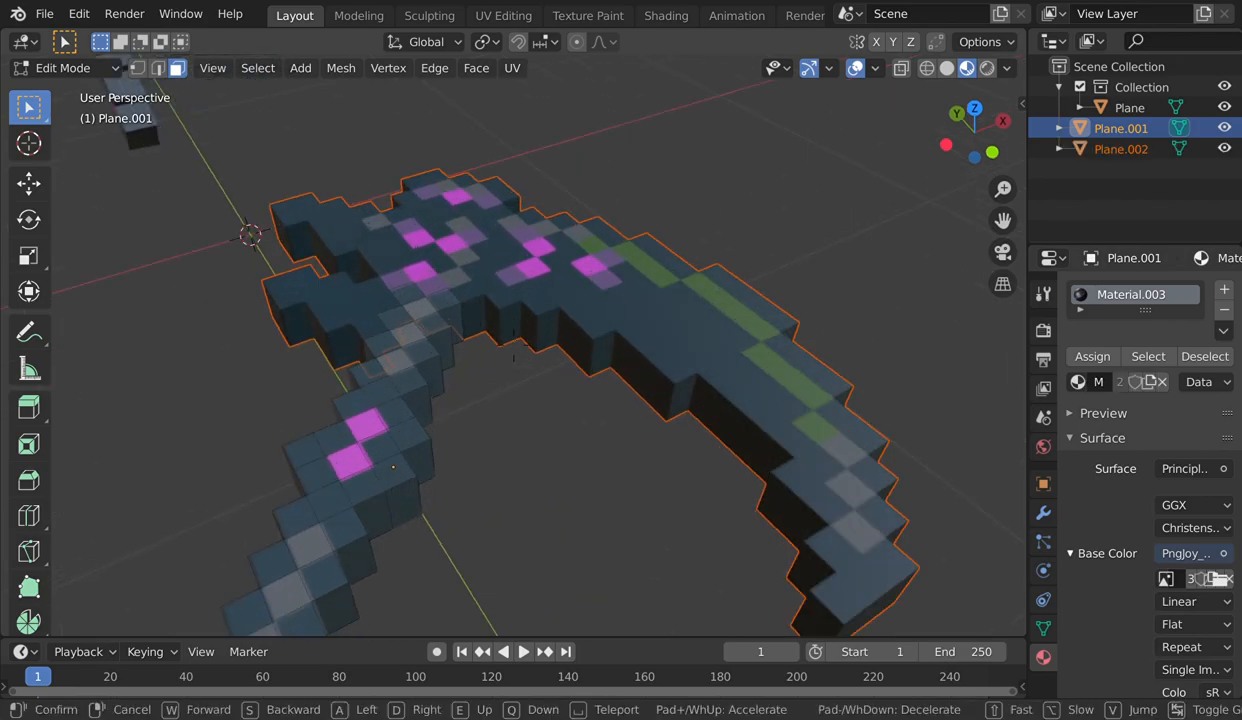
click(567, 332)
key(s)
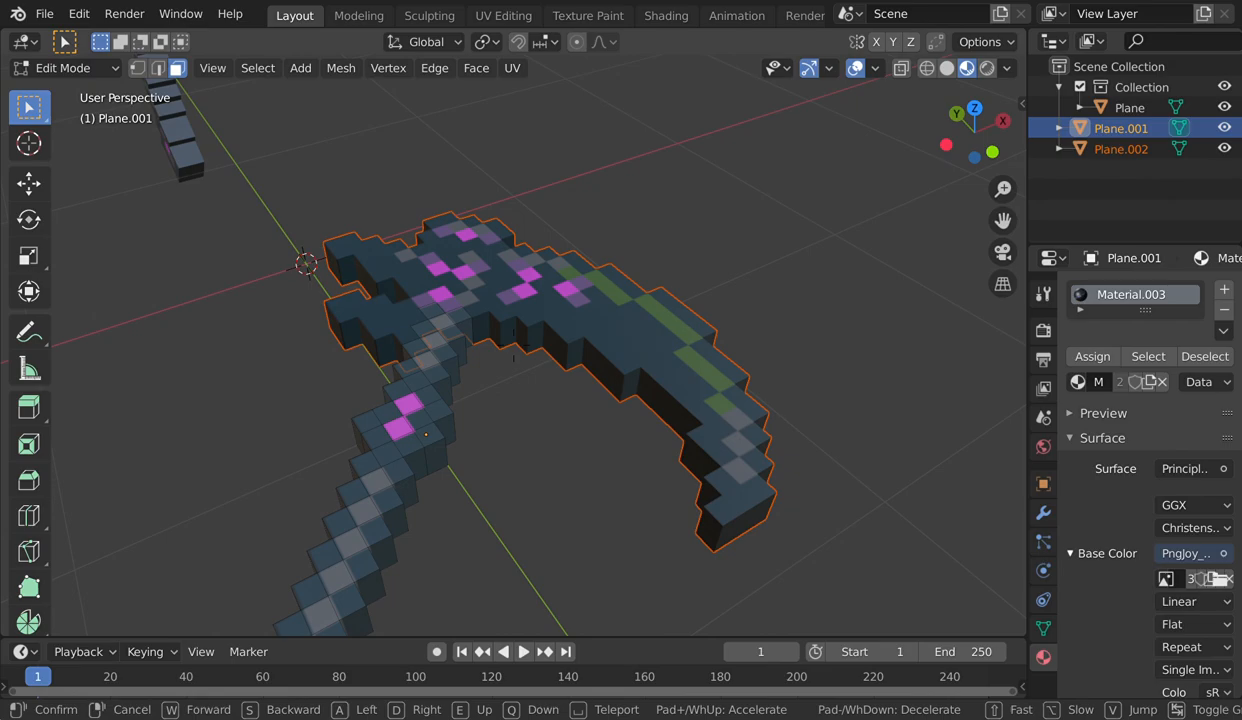
key(Tab)
right_click(552, 321)
key(shift+grave)
key(s)
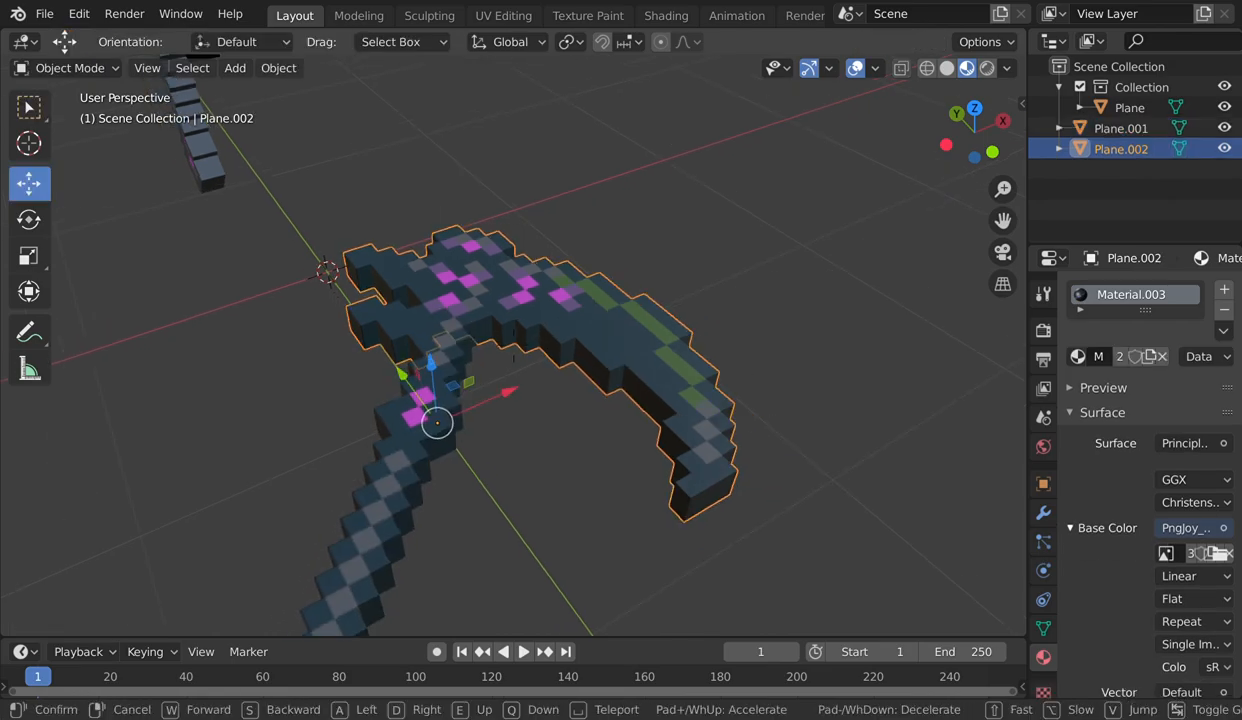
click(552, 321)
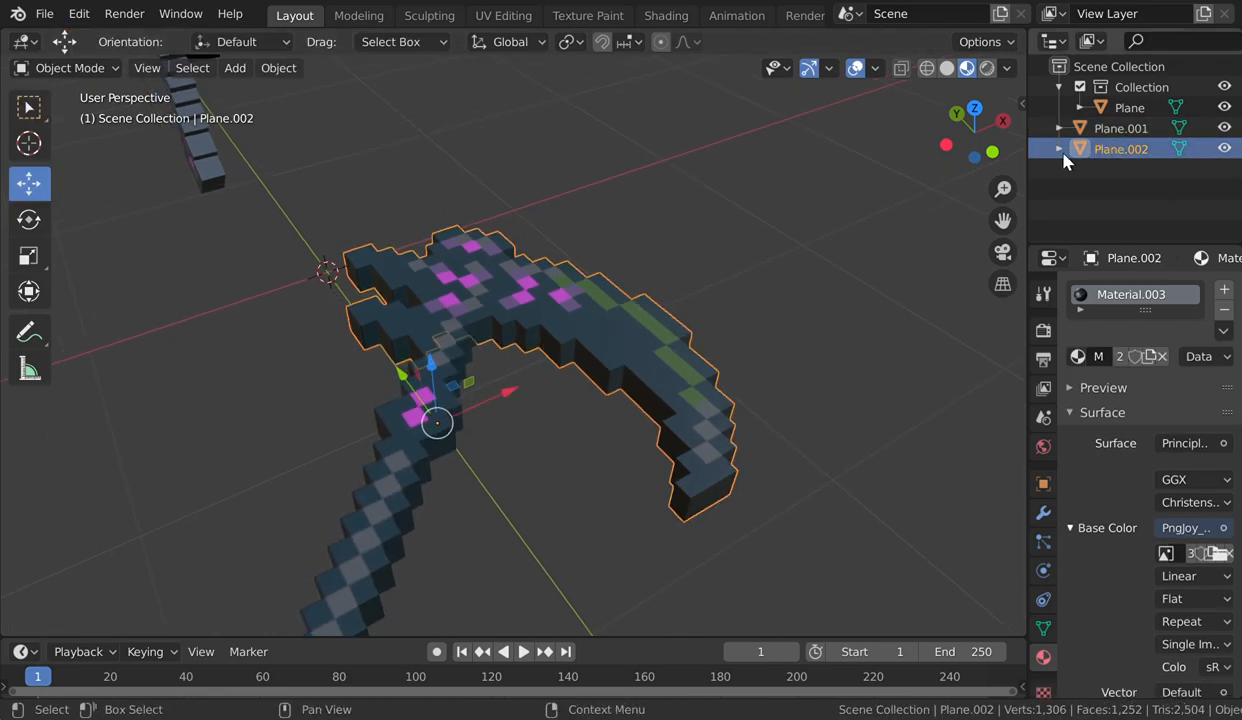
- Remove the Material.003 slot from the separated head and blade object in Object Mode
click(1110, 175)
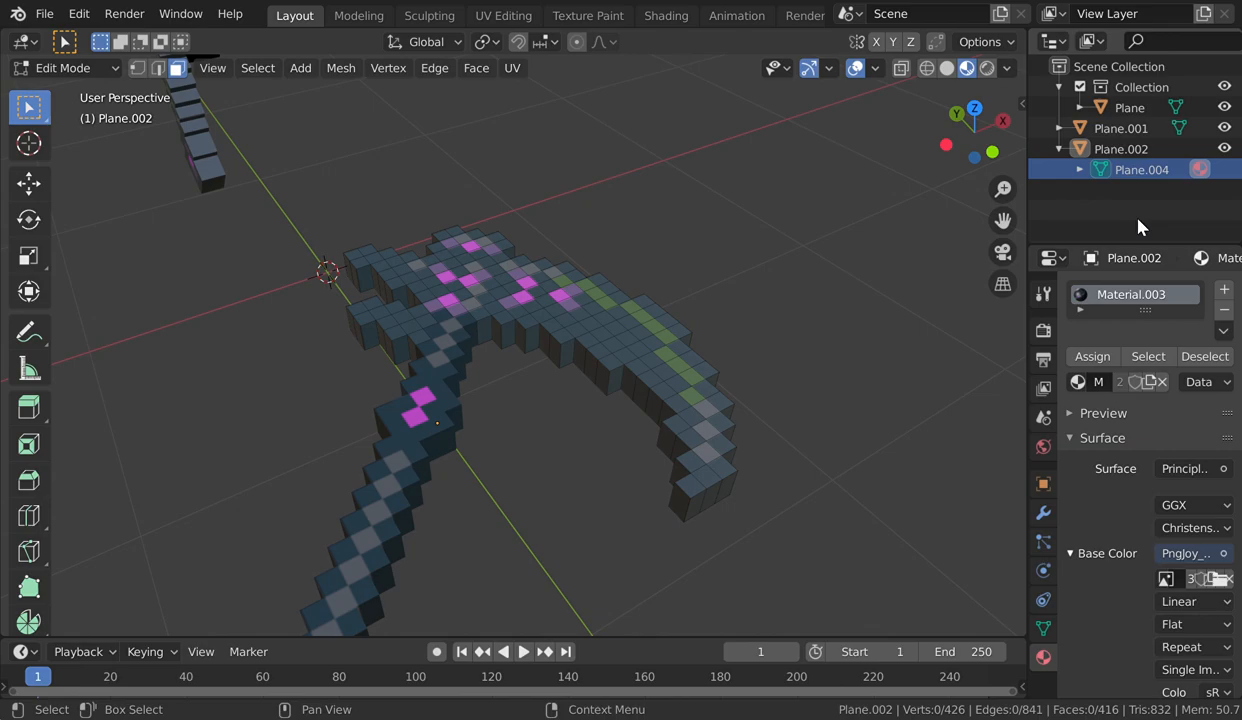
click(1224, 311)
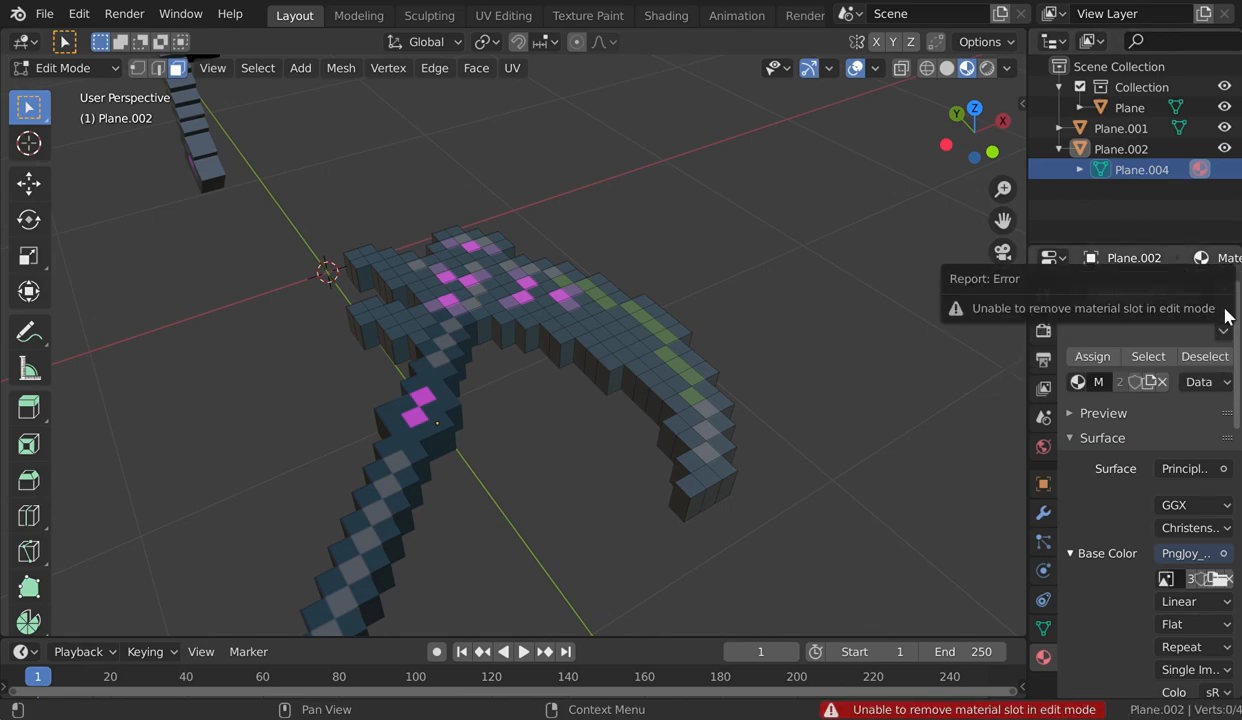
key(Tab)
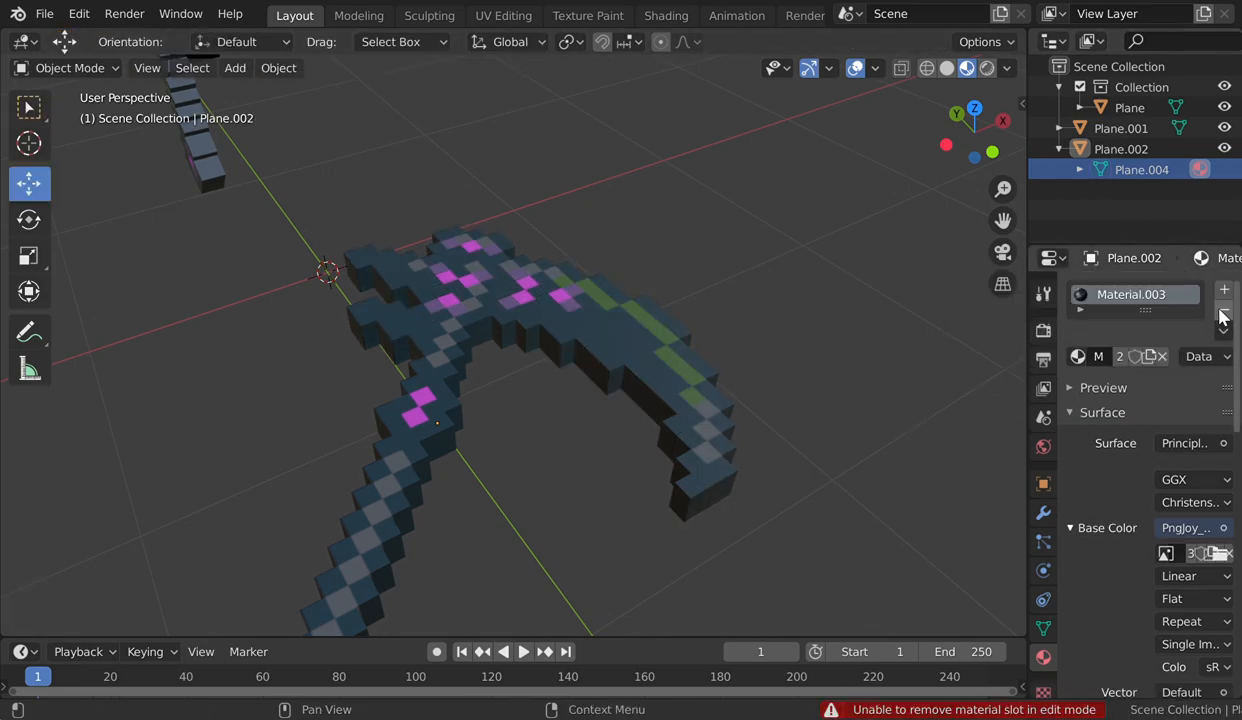
click(1222, 316)
- Create a new material for the head and blade and set its surface shader to Glass BSDF
key(shift+grave)
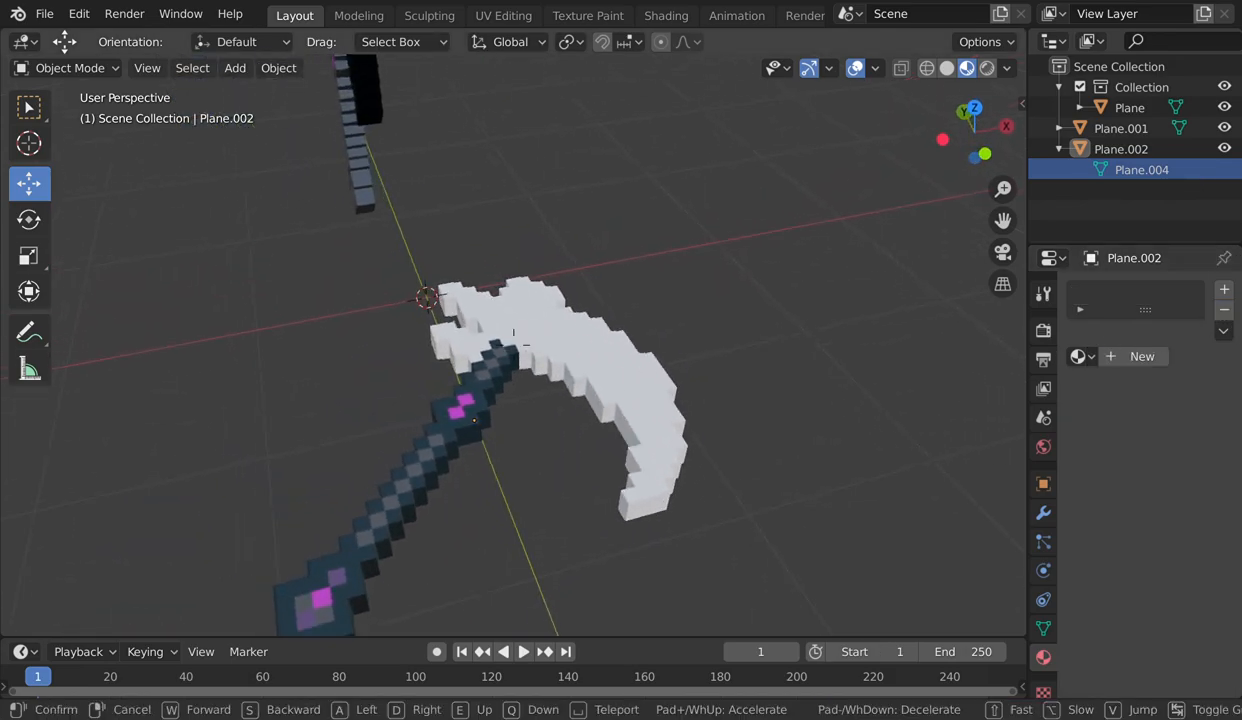
key(a)
click(513, 344)
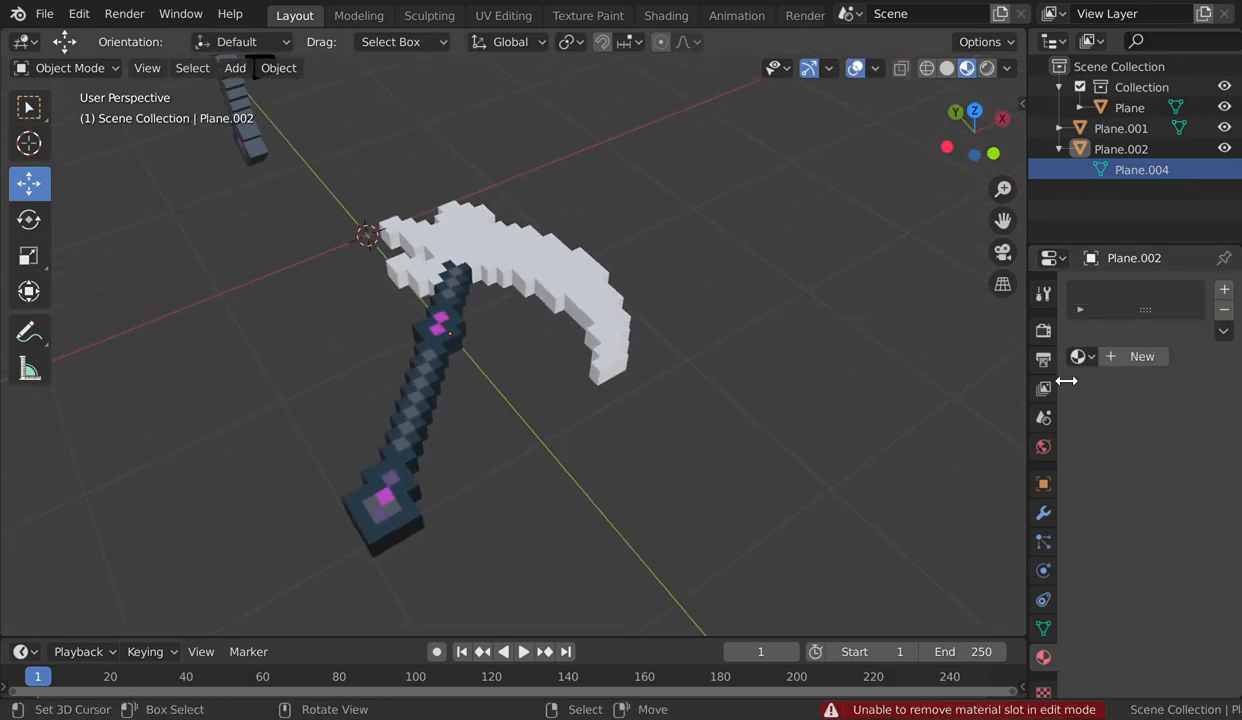
click(1135, 357)
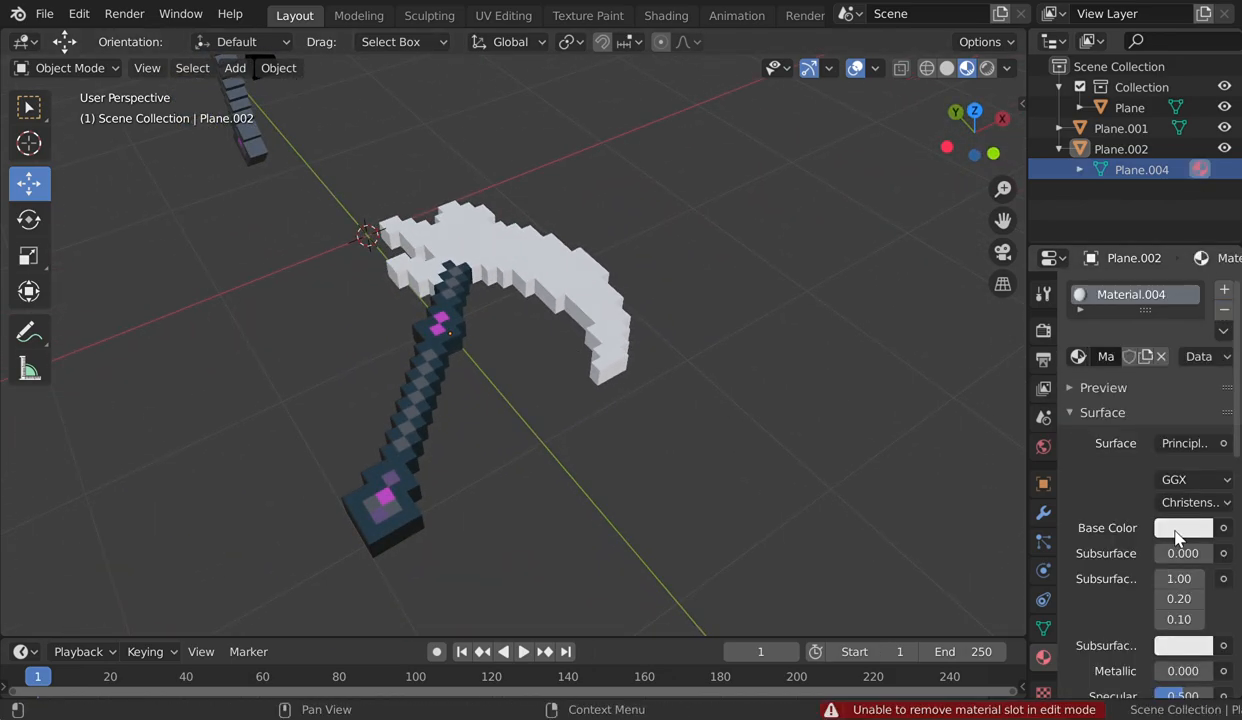
click(1185, 443)
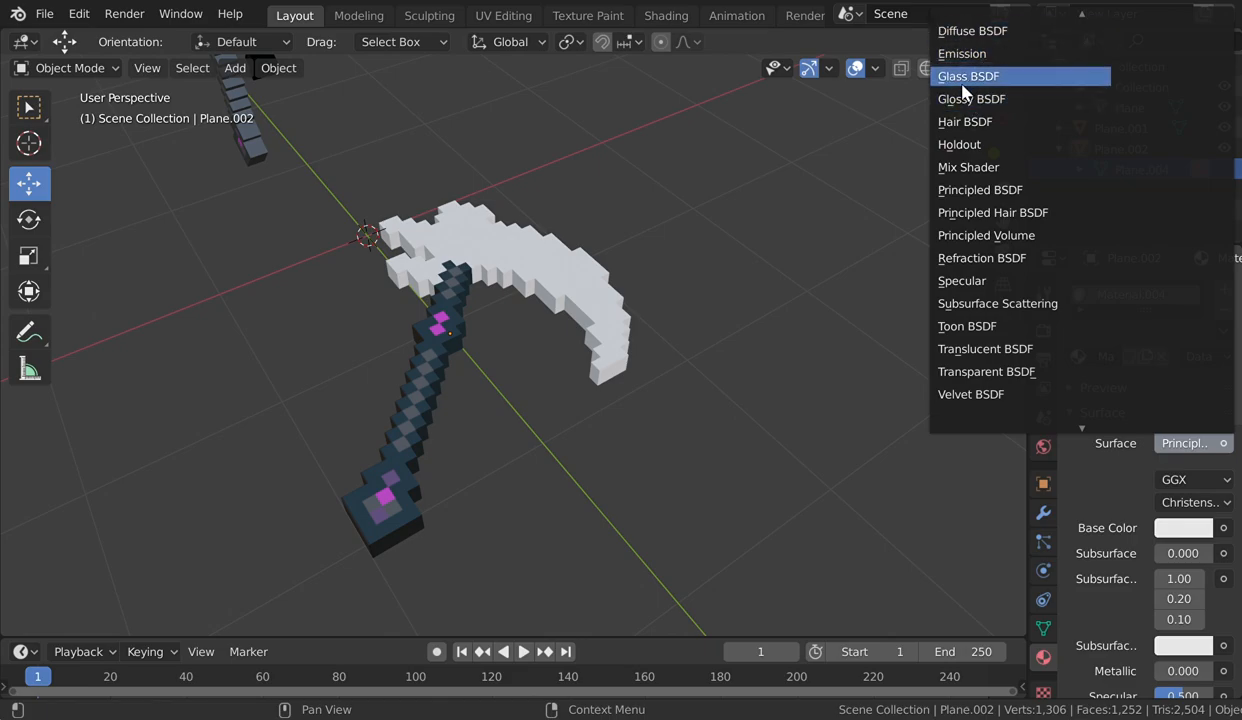
click(964, 80)
- Set the roughness of the blade's glass material to 0.000
key(shift+grave)
key(w)
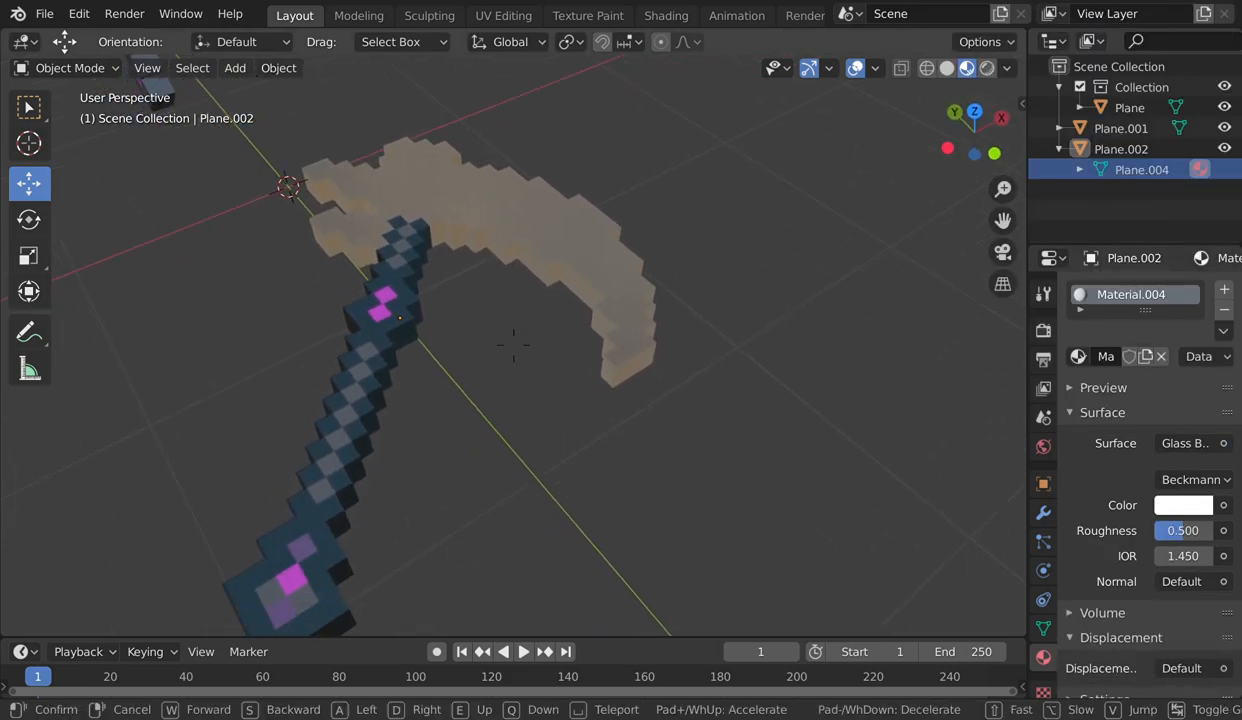
key(Return)
drag(1183, 530, 1154, 530)
- Examine the glass head and blade up close from above, the sides and below to judge the material's reflections and transparency
key(shift+grave)
key(w)
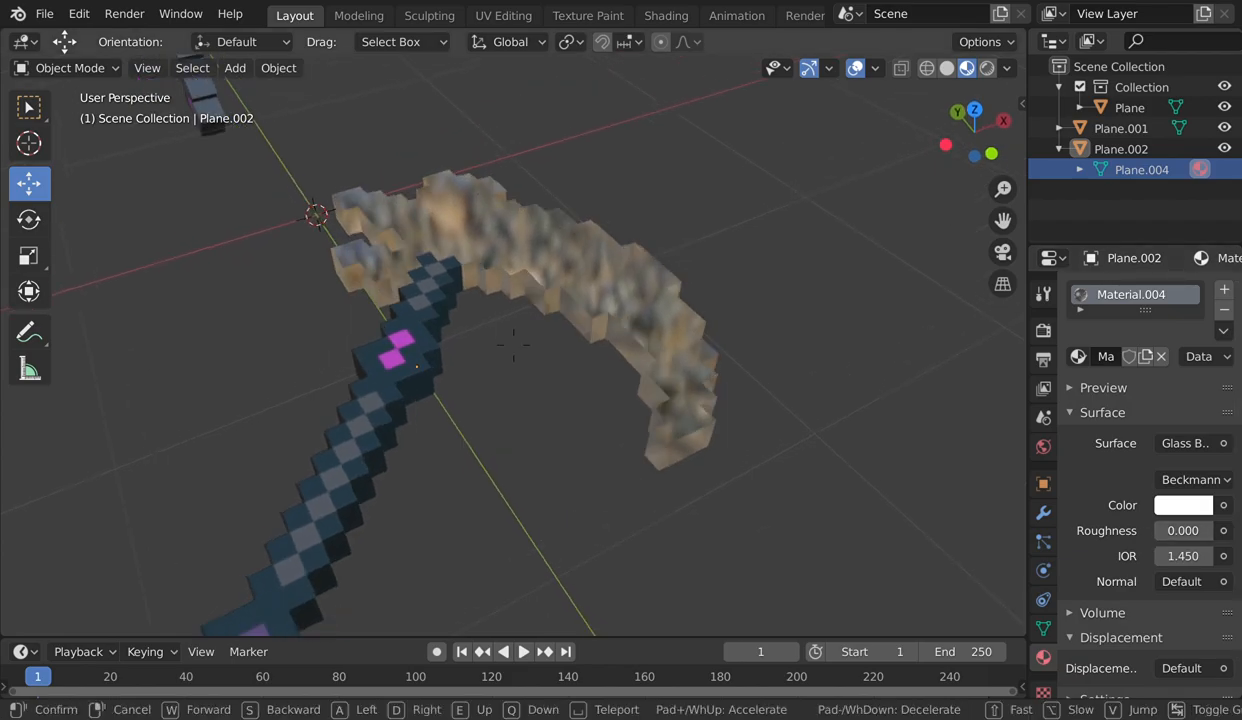
key(d)
key(a)
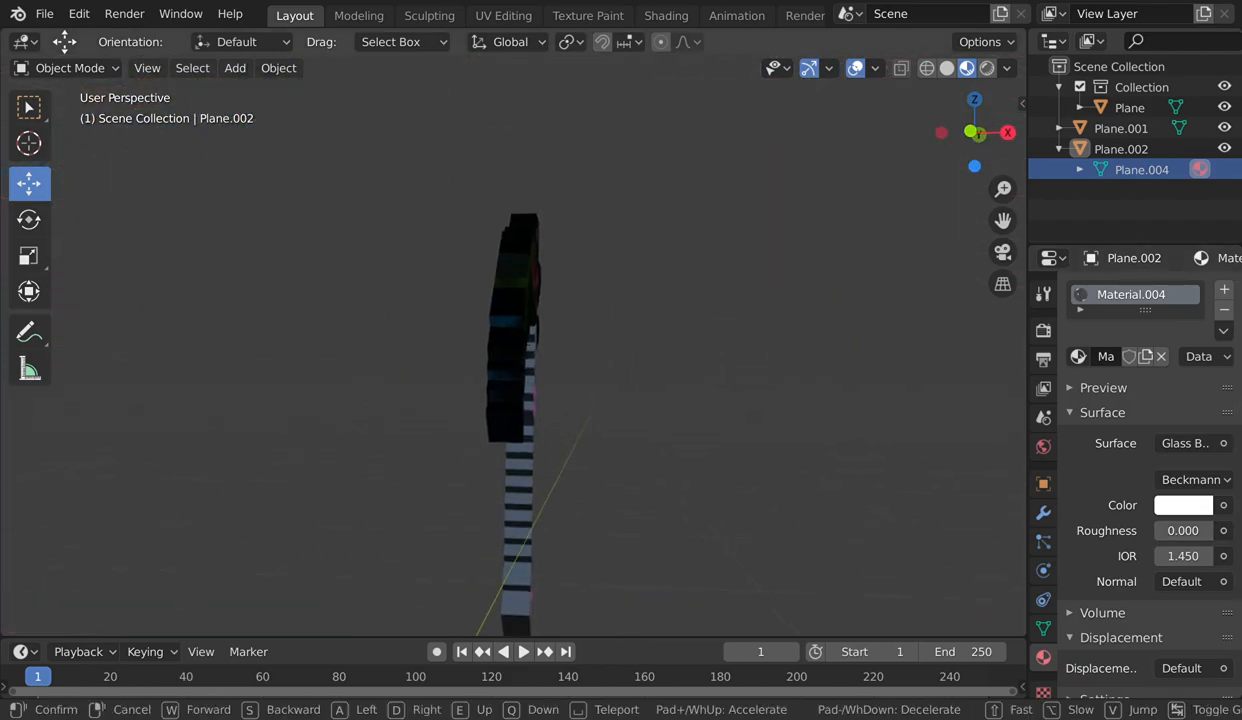
key(w)
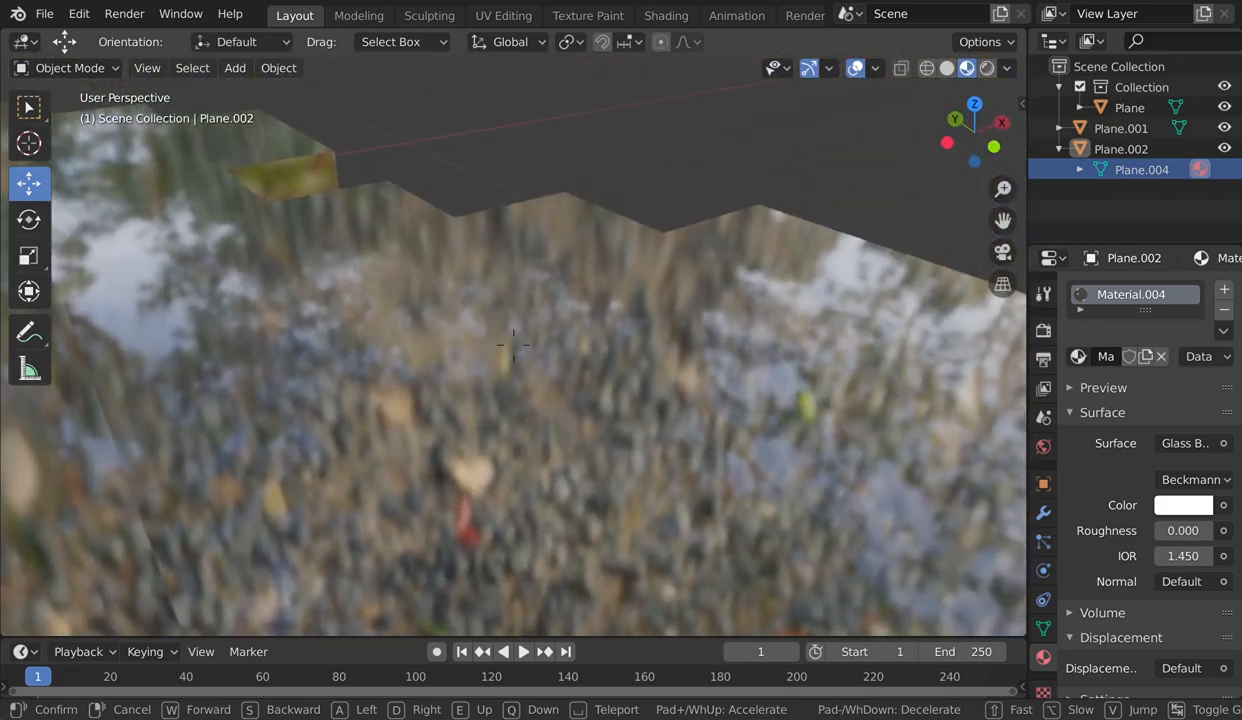
key(s)
key(s)
key(w)
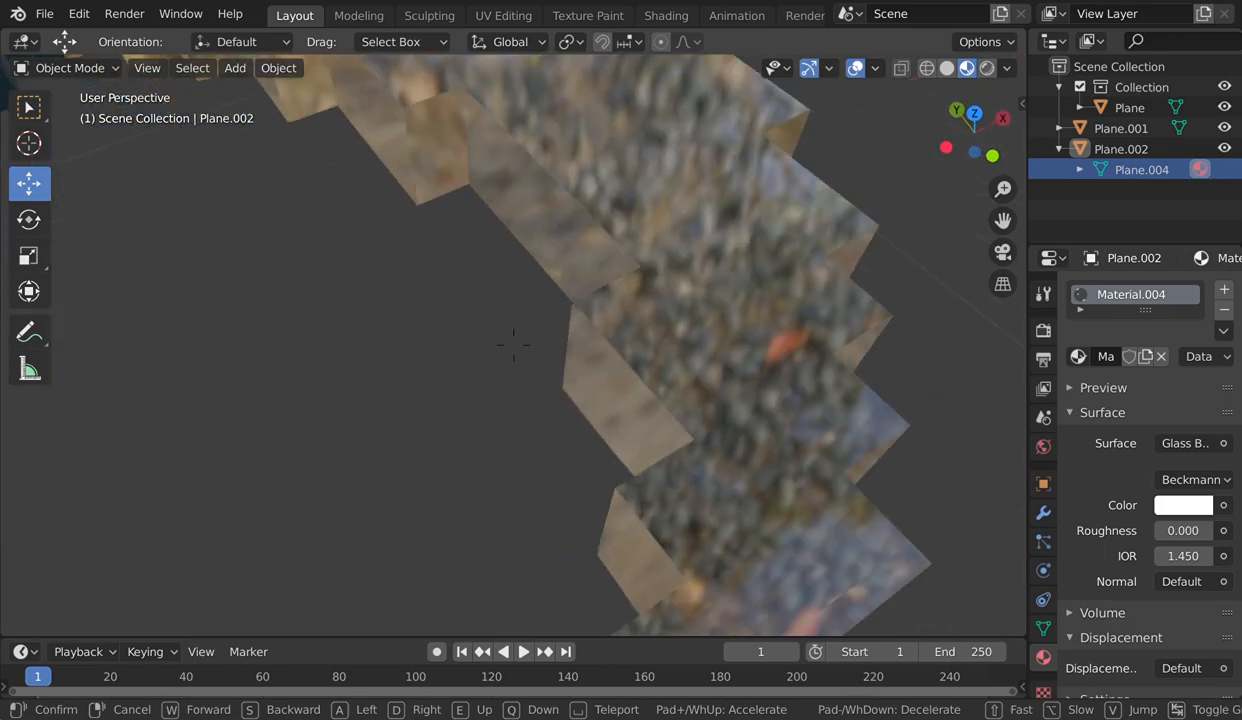
key(w)
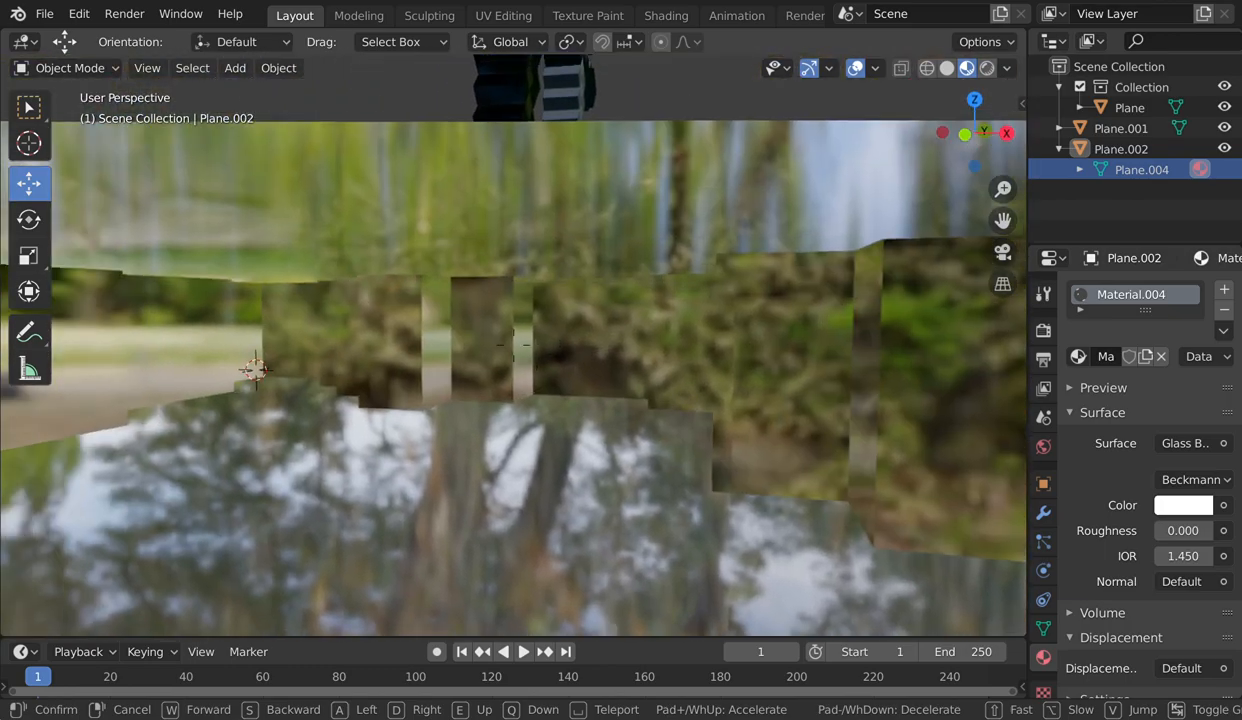
key(w)
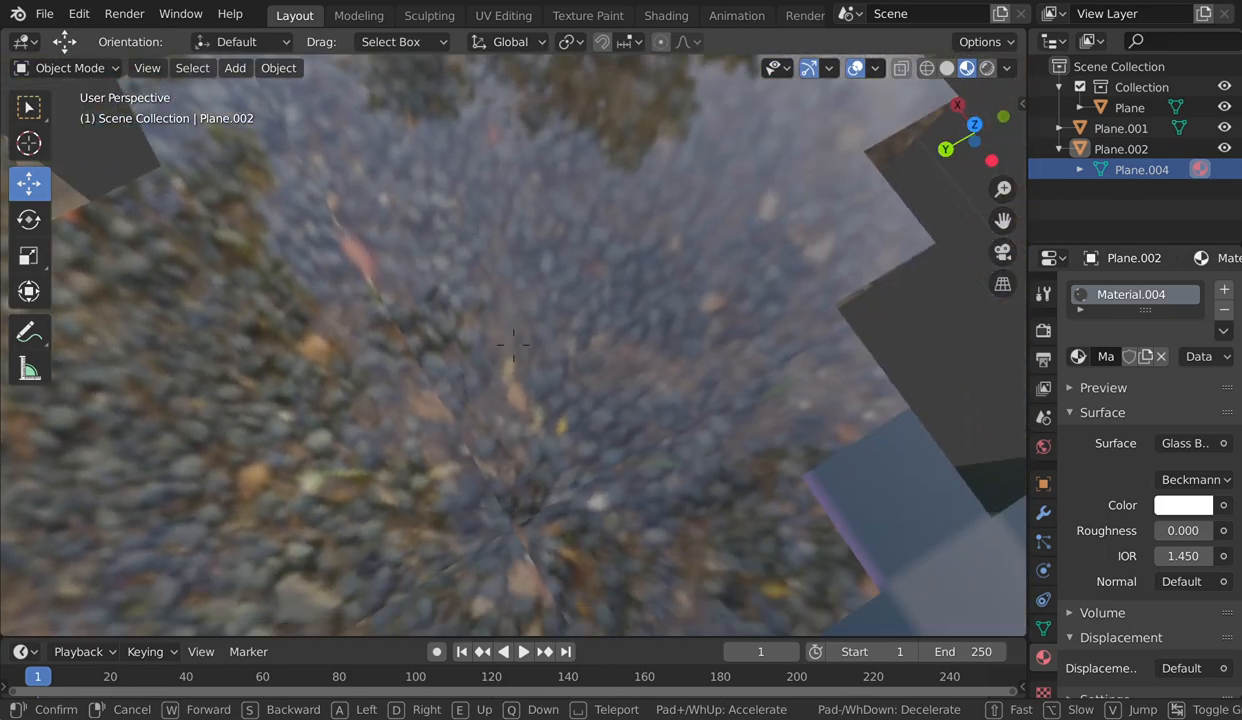
key(s)
key(s)
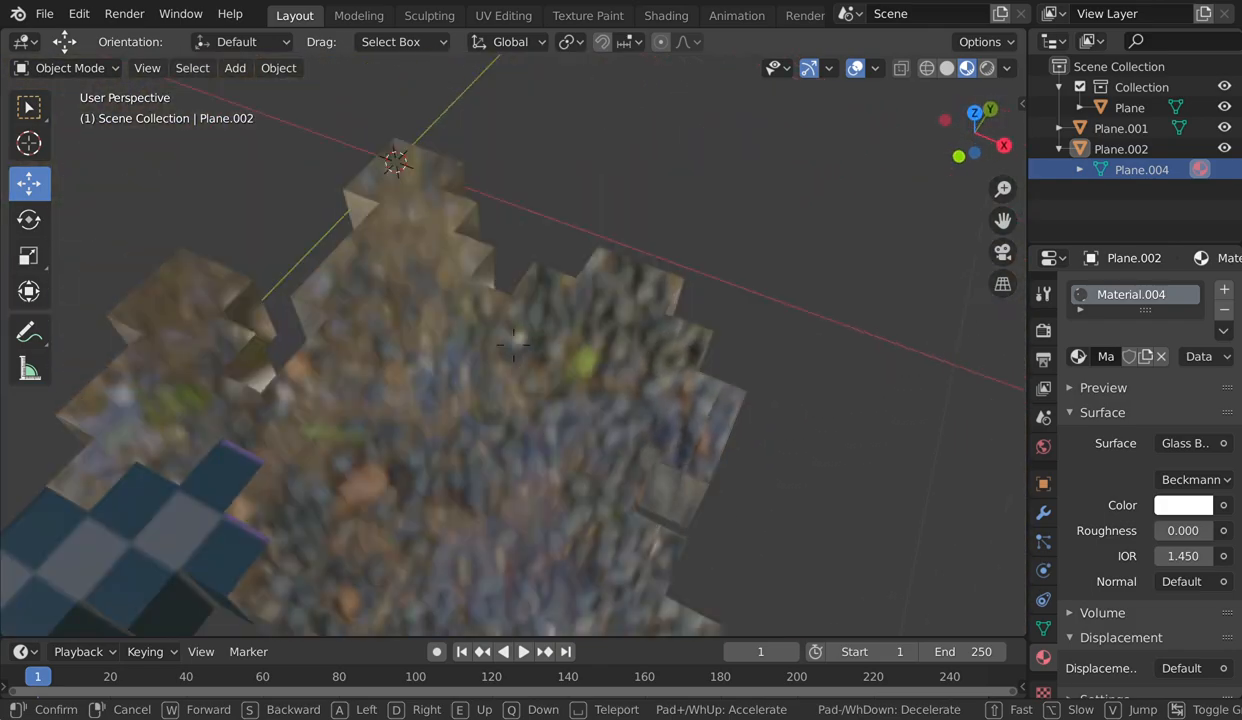
key(w)
key(a)
key(s)
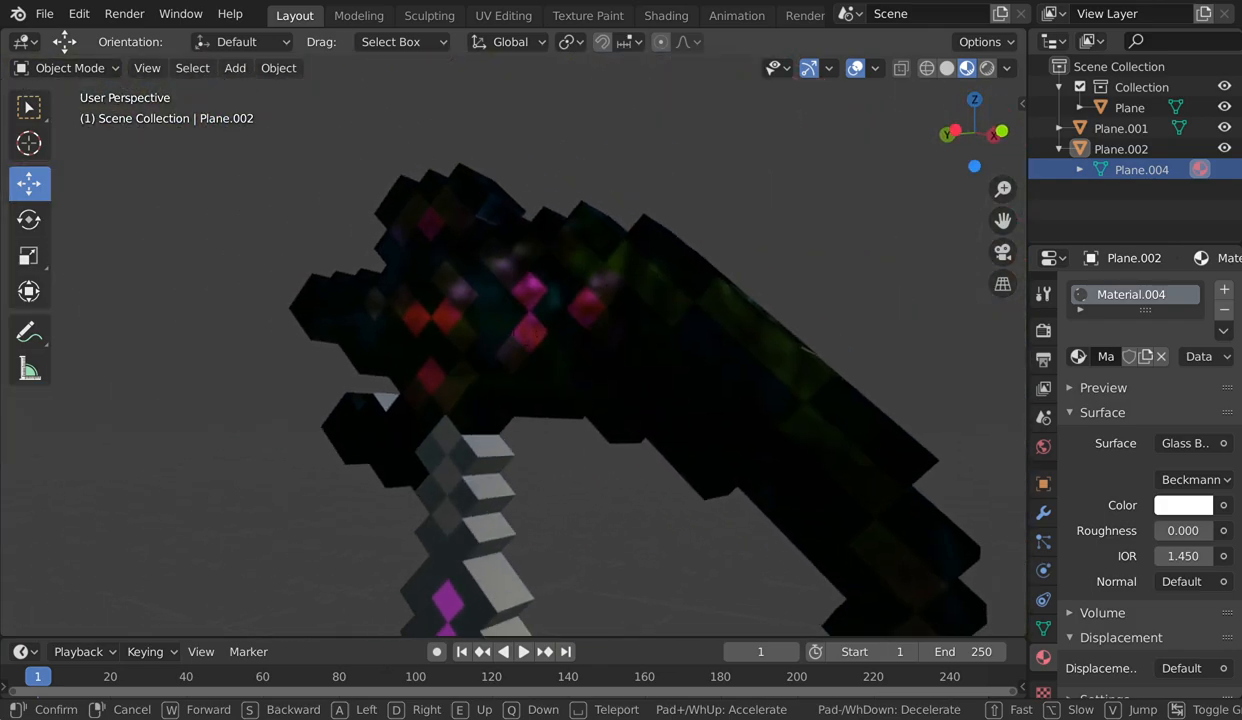
- Link an Image Texture to the color of the blade's glass material and load the PngJoy image
key(w)
key(s)
key(w)
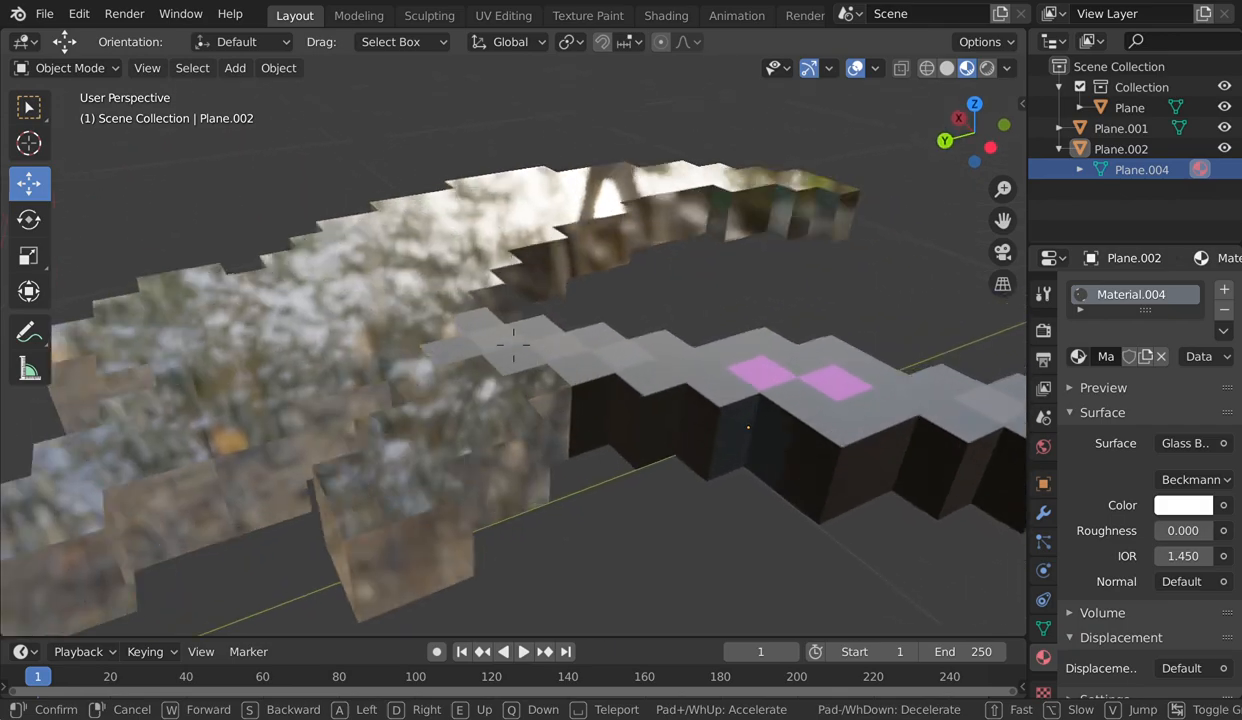
key(s)
key(s)
key(Return)
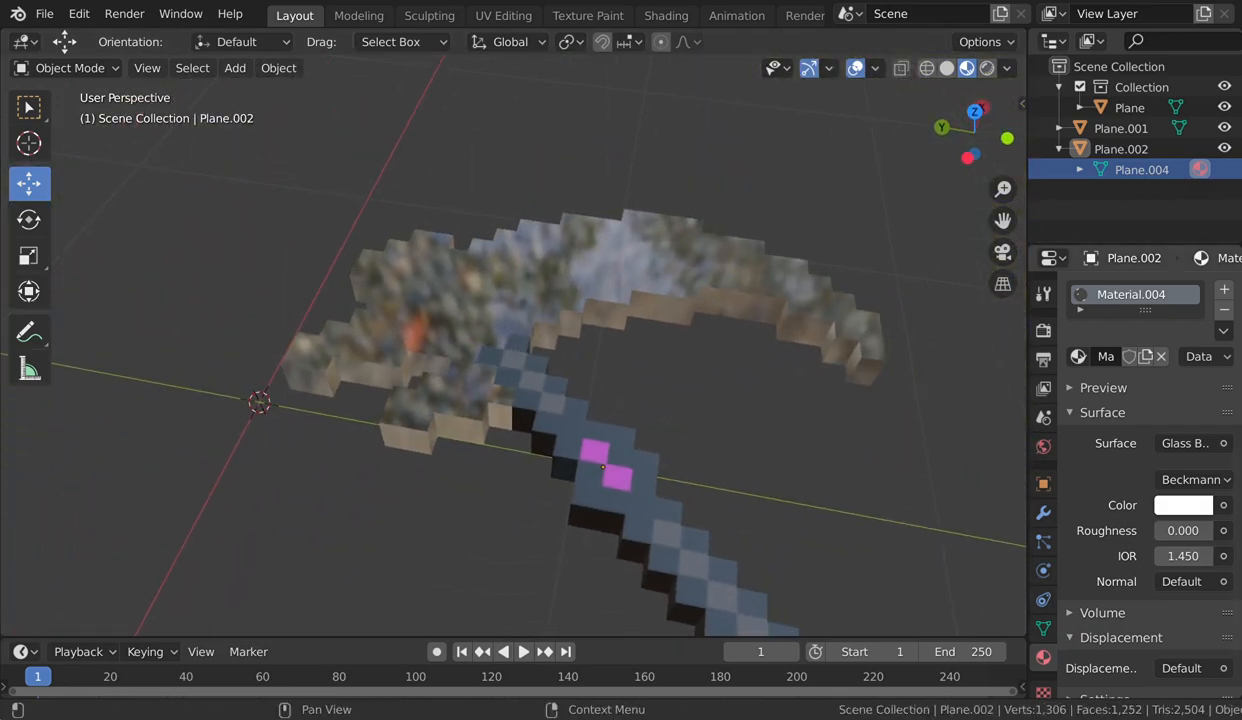
click(1223, 505)
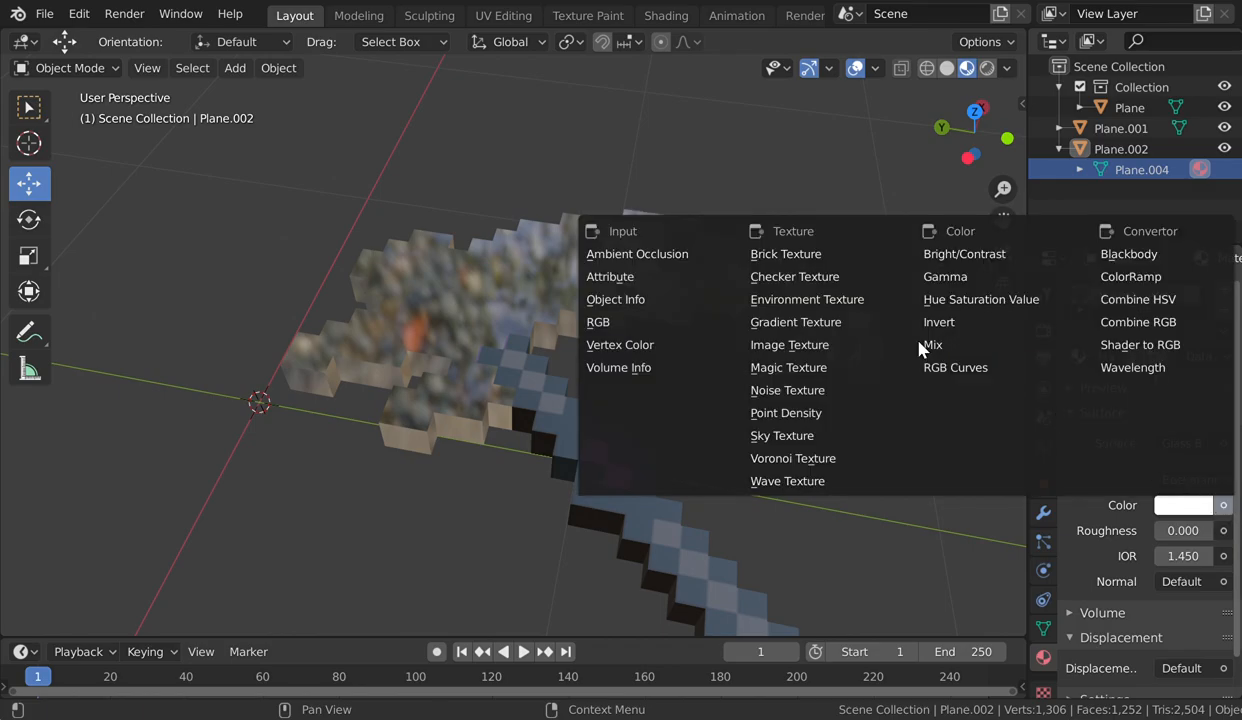
click(826, 347)
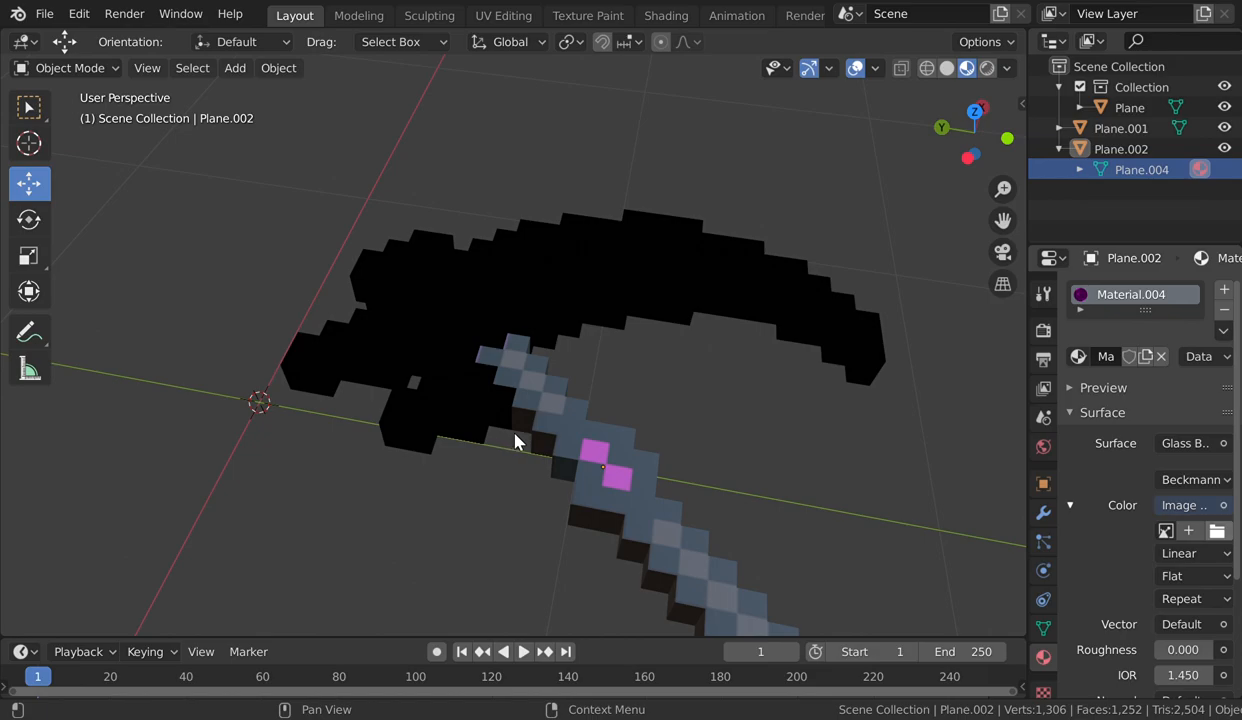
- Select the glass head and blade together with the handle and join them into one object
key(shift+grave)
key(w)
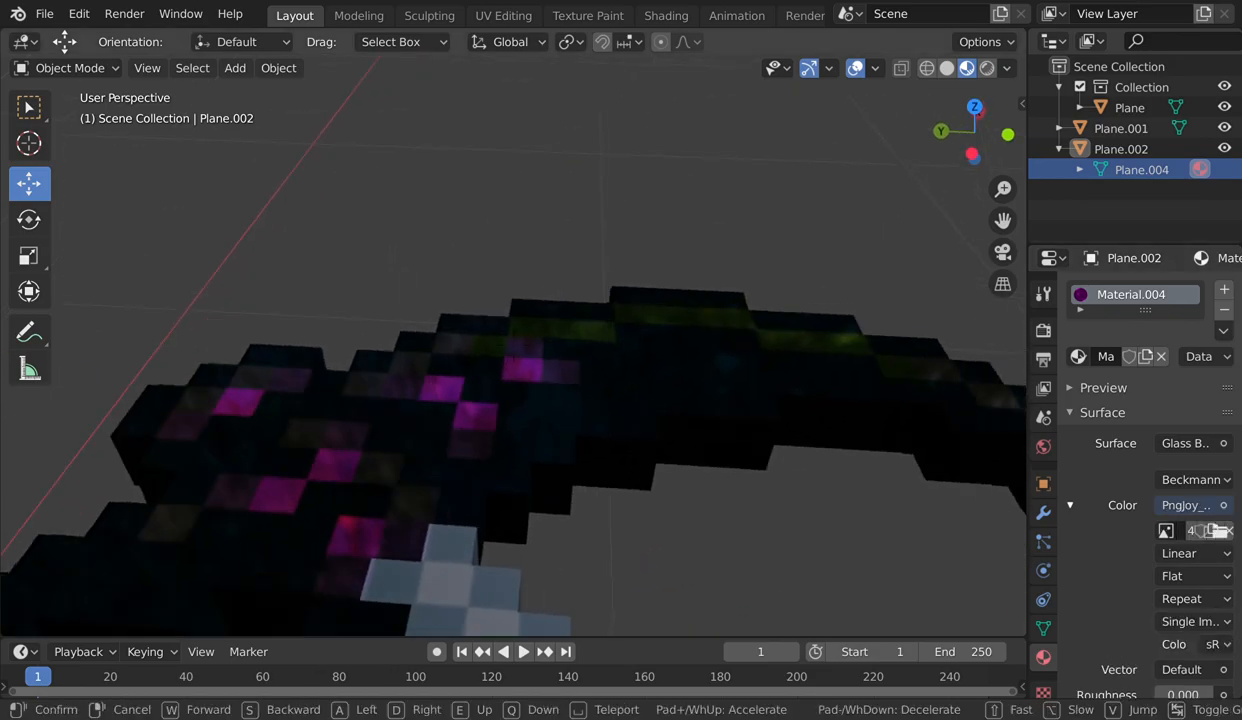
key(s)
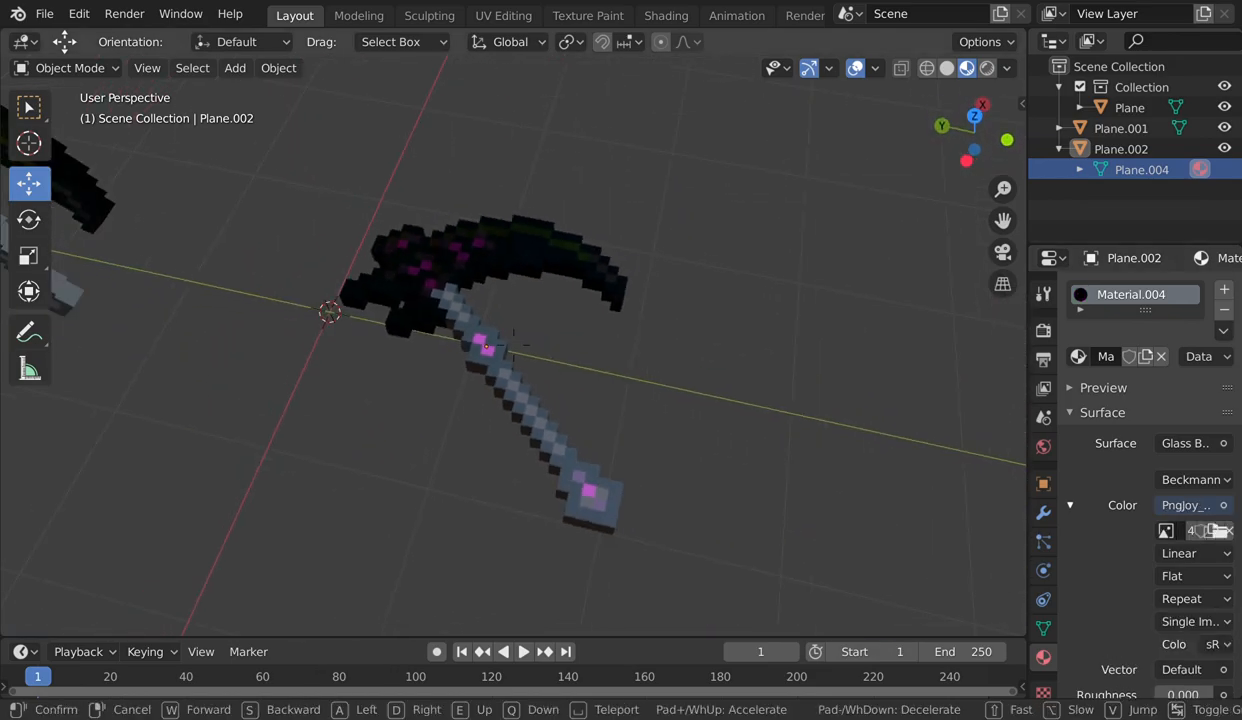
click(465, 318)
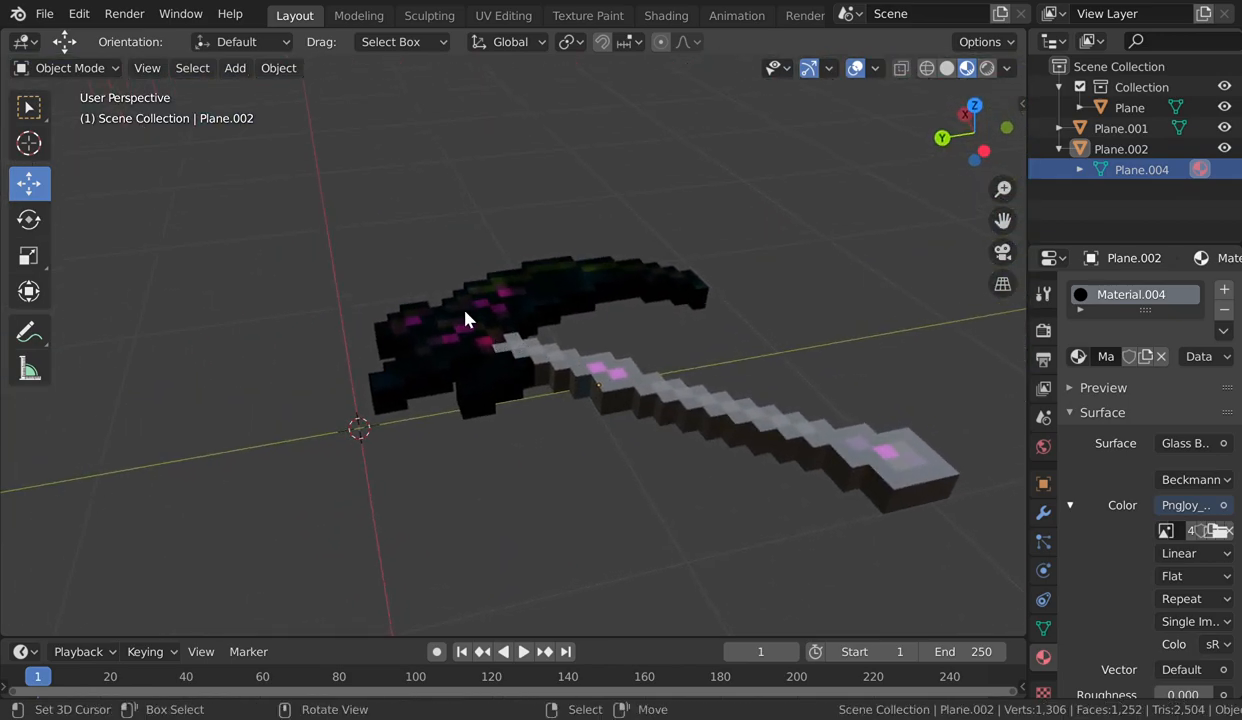
shift+click(598, 377)
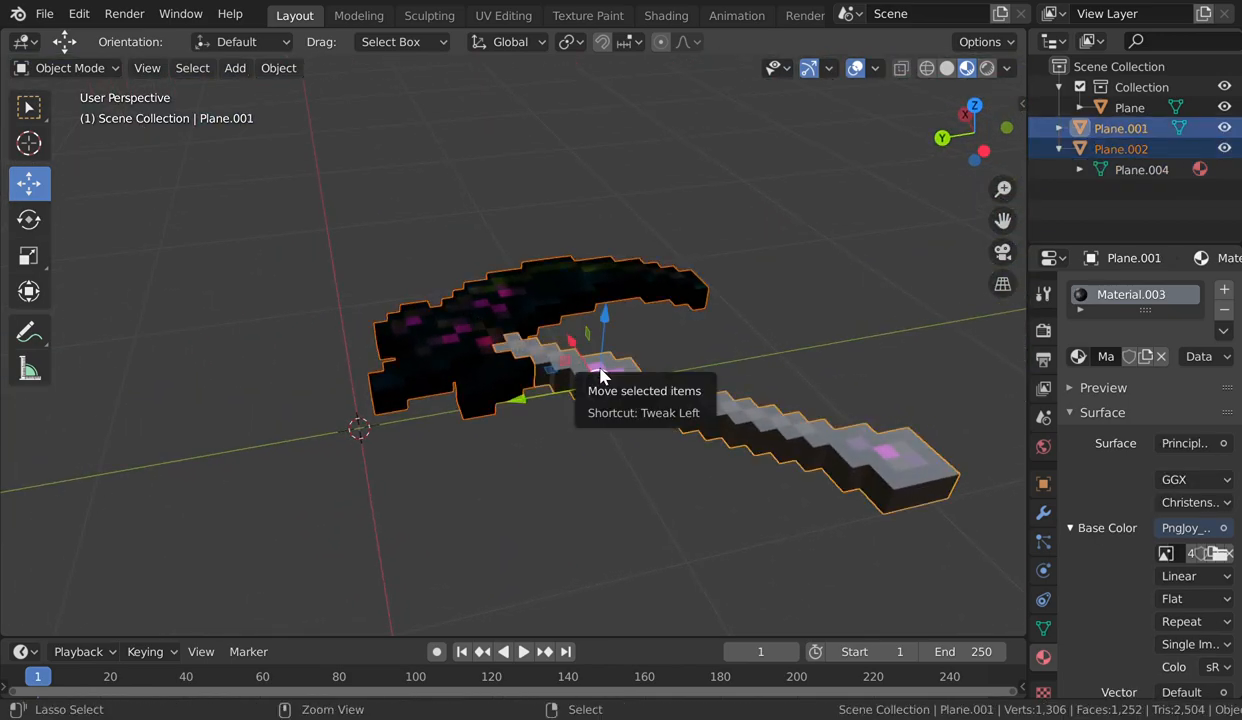
key(ctrl+j)
- Rotate the joined scythe so it stands upright with its head on top, and move it up along the Z axis
key(d)
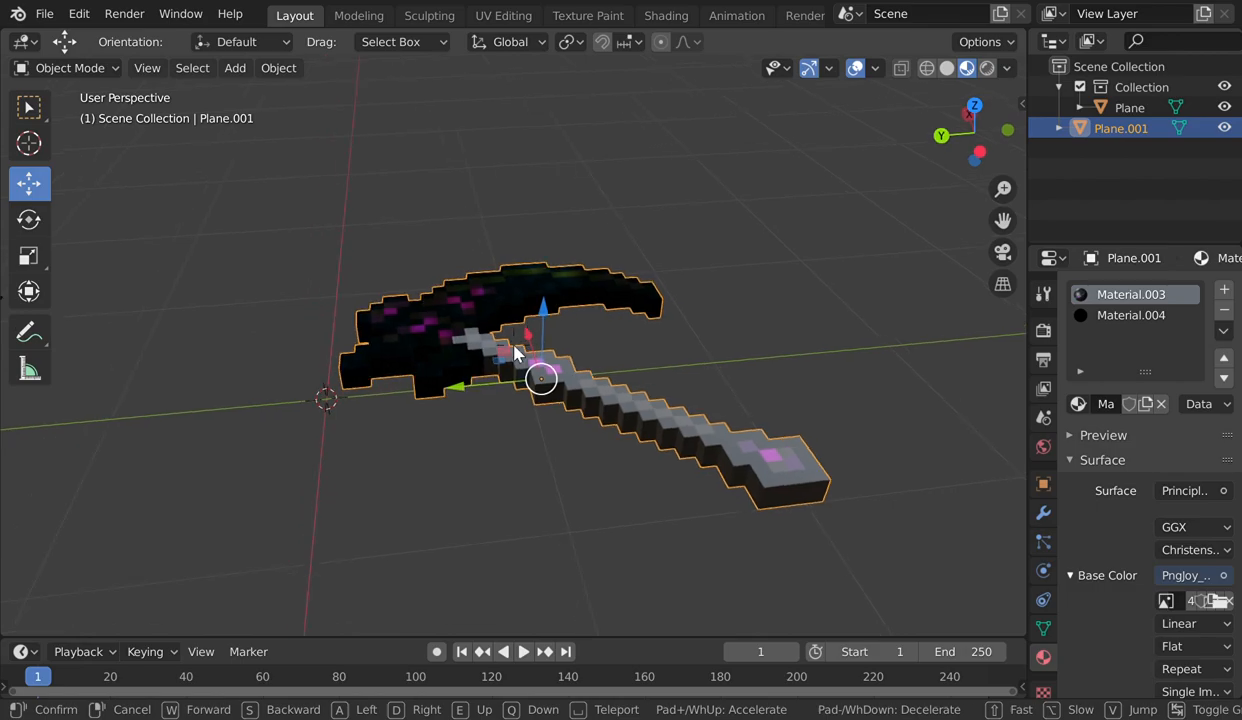
click(29, 225)
drag(564, 354, 471, 332)
drag(546, 338, 493, 399)
right_click(493, 399)
key(d)
key(w)
key(s)
click(543, 376)
drag(600, 400, 588, 437)
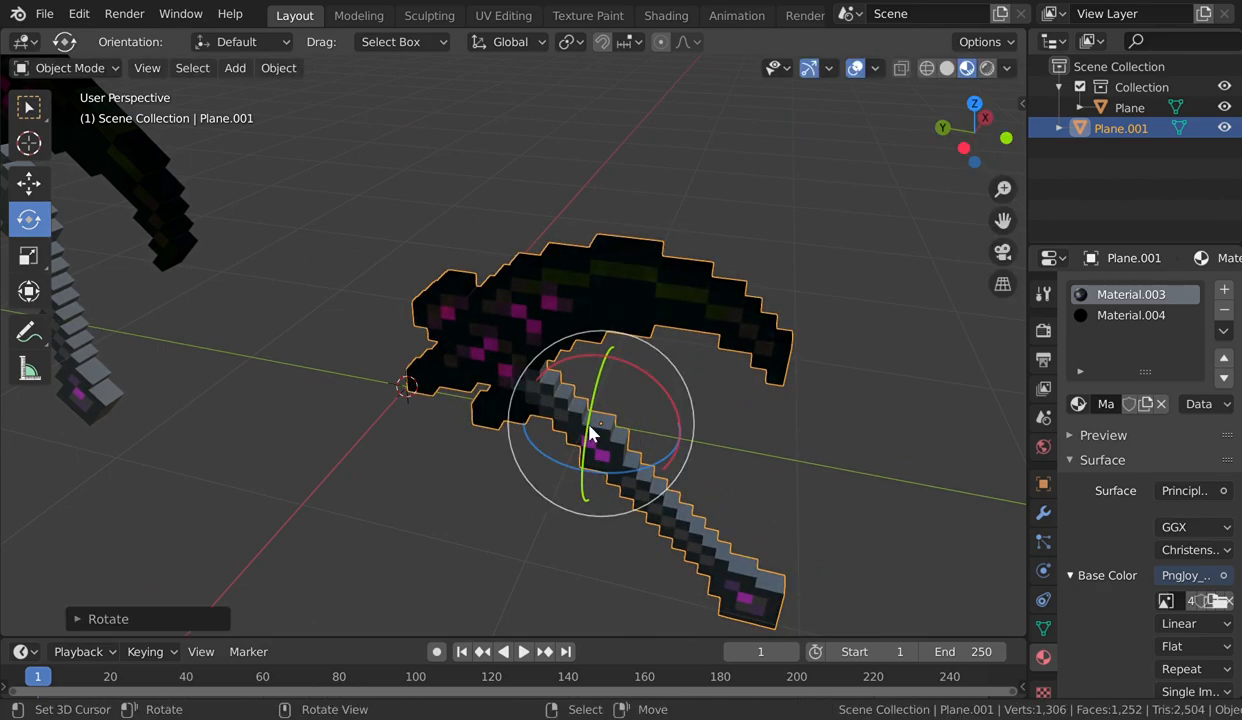
mouse_move(651, 386)
mouse_down()
mouse_move(665, 368)
mouse_move(729, 424)
mouse_move(670, 400)
mouse_up()
drag(611, 364, 645, 60)
- Examine the upright scythe from the front, side and back, comparing it with the other scythe in the scene
key(shift+grave)
key(s)
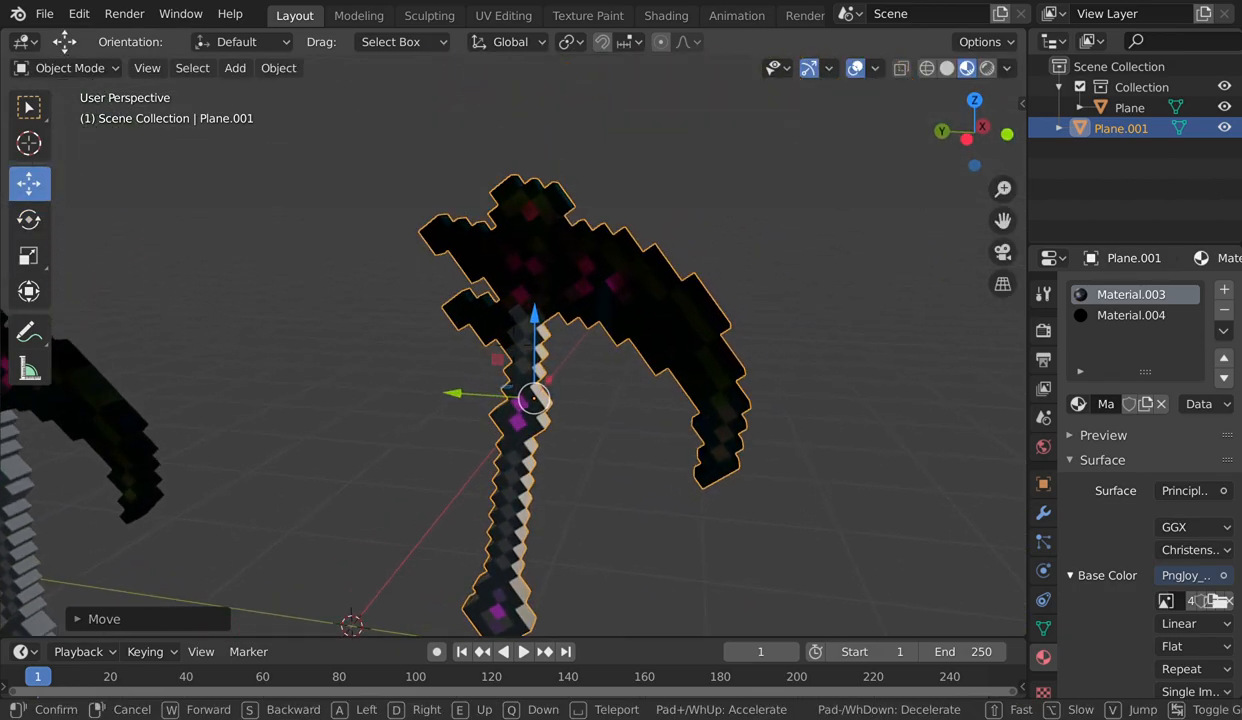
key(w)
key(s)
key(w)
key(d)
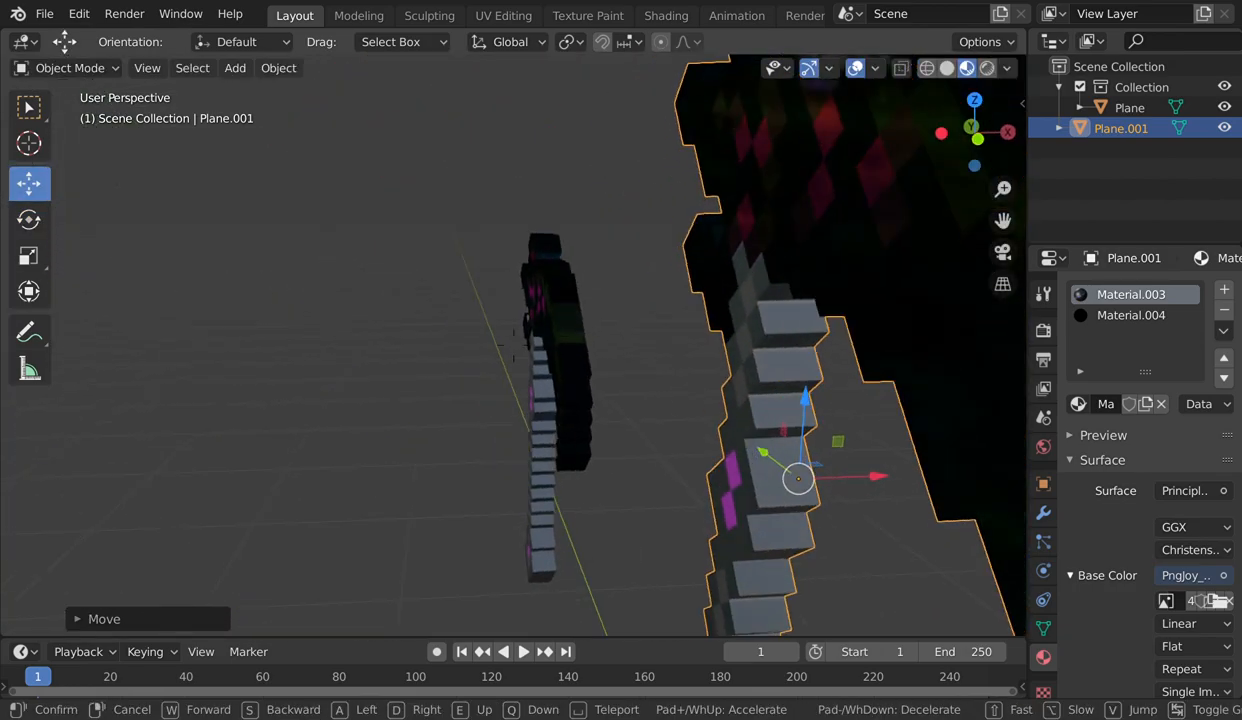
key(s)
click(513, 345)
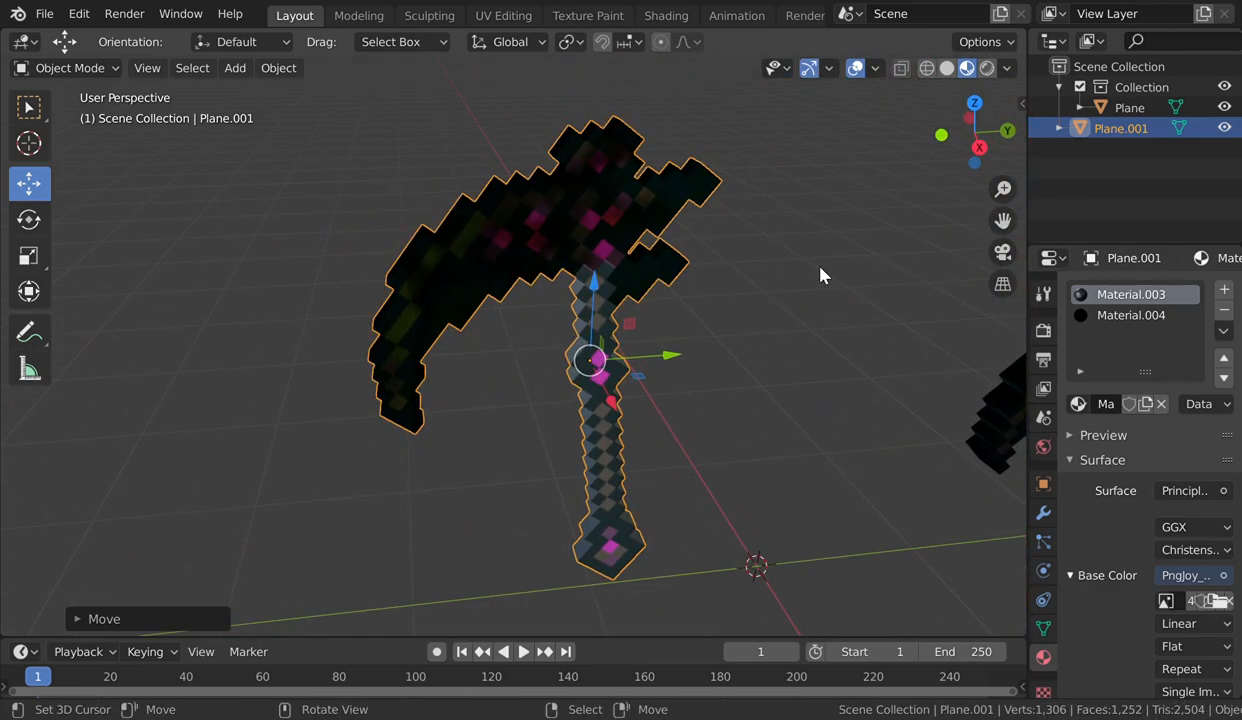